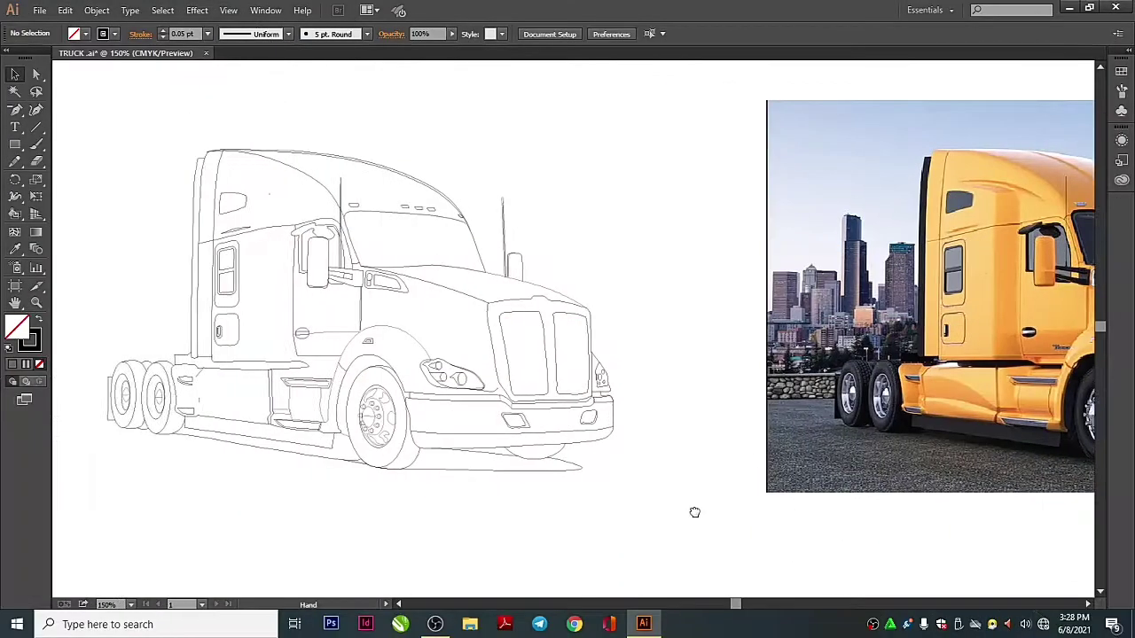
# Zoom out and sample colours from the yellow truck reference photo
pyautogui.hotkey('ctrl', '-')
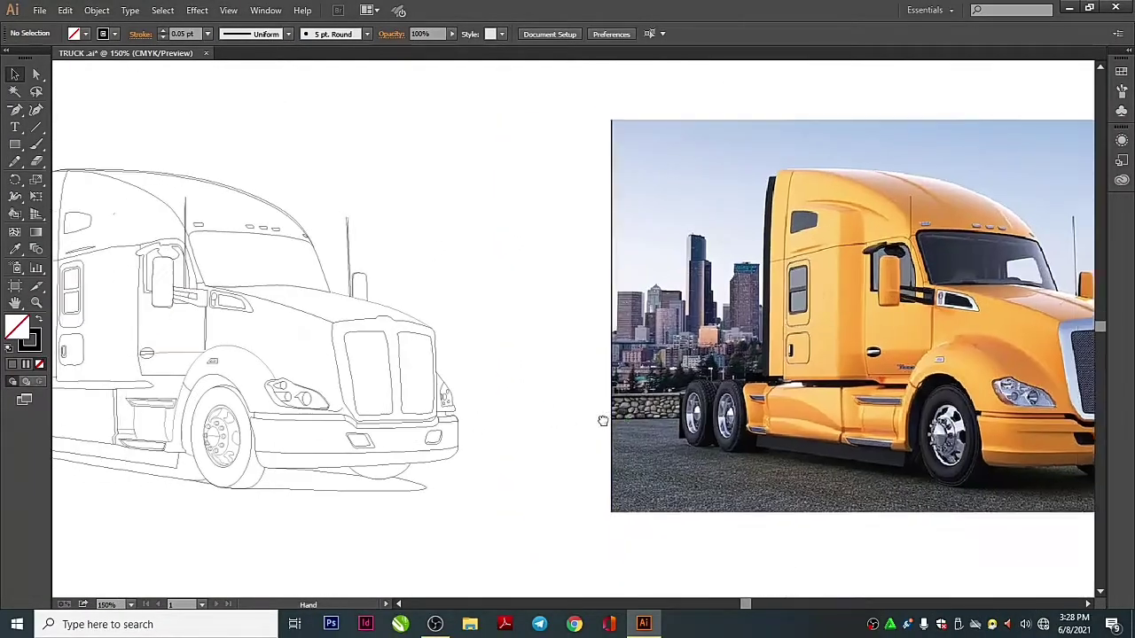
pyautogui.moveTo(618, 441); pyautogui.dragTo(557, 444)
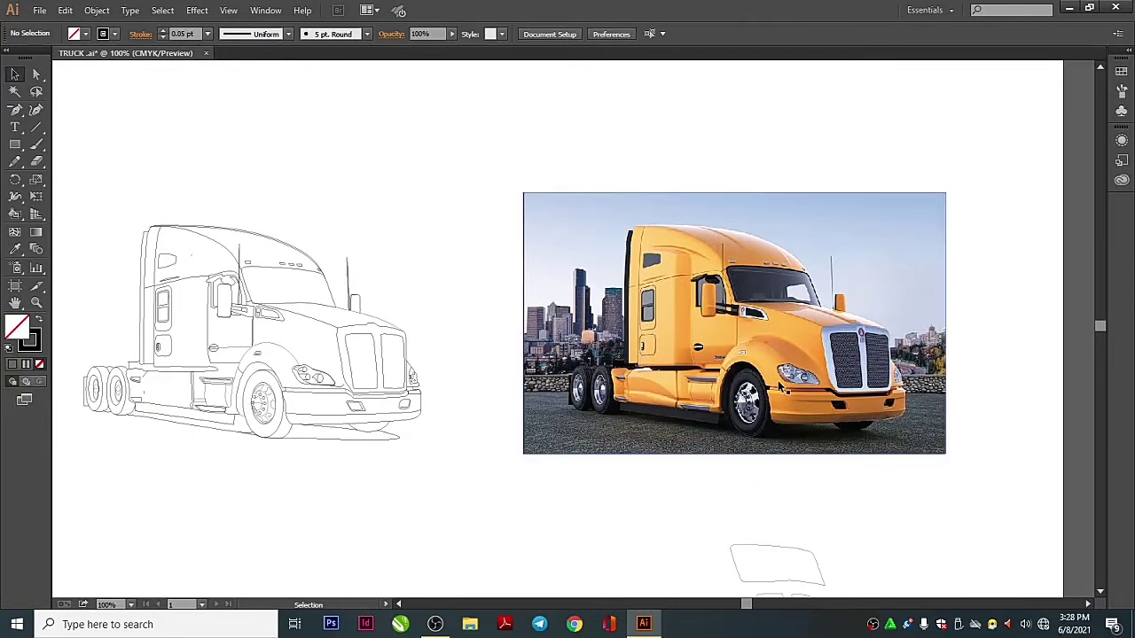
pyautogui.press('i')
pyautogui.click(812, 306)
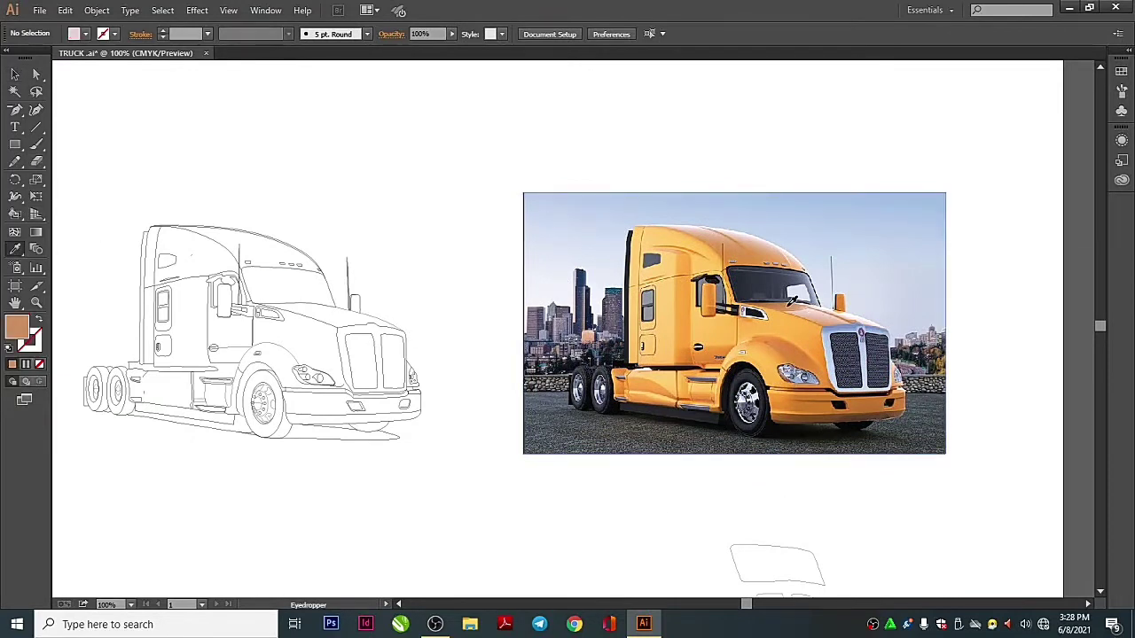
pyautogui.click(837, 317)
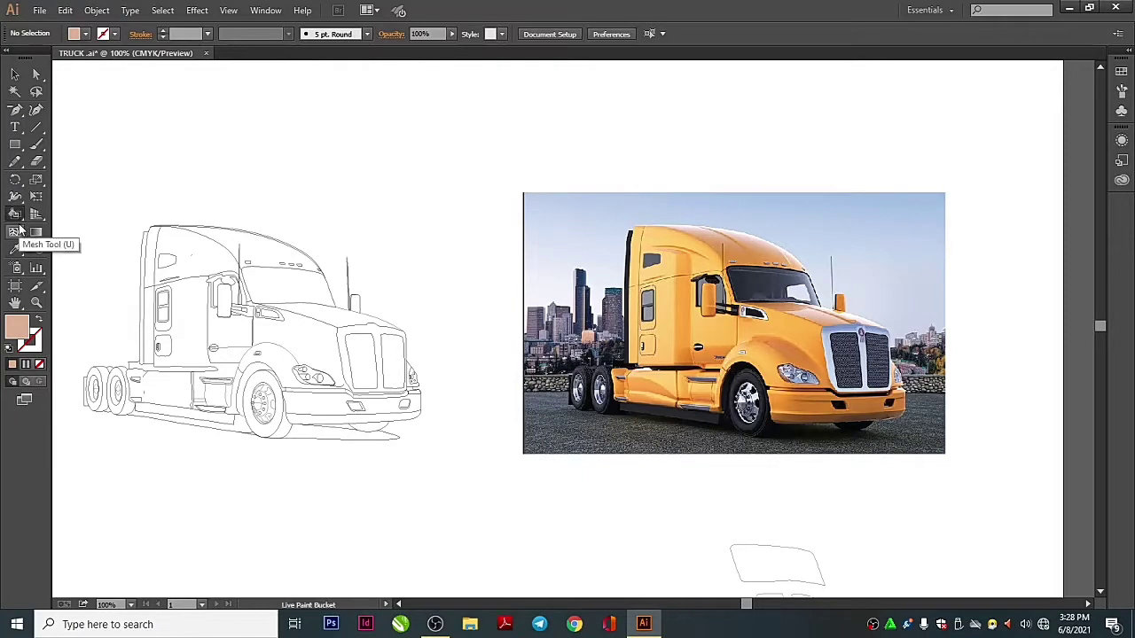
# Marquee-select all the truck line-drawing paths and group them
pyautogui.moveTo(451, 479); pyautogui.dragTo(244, 293)
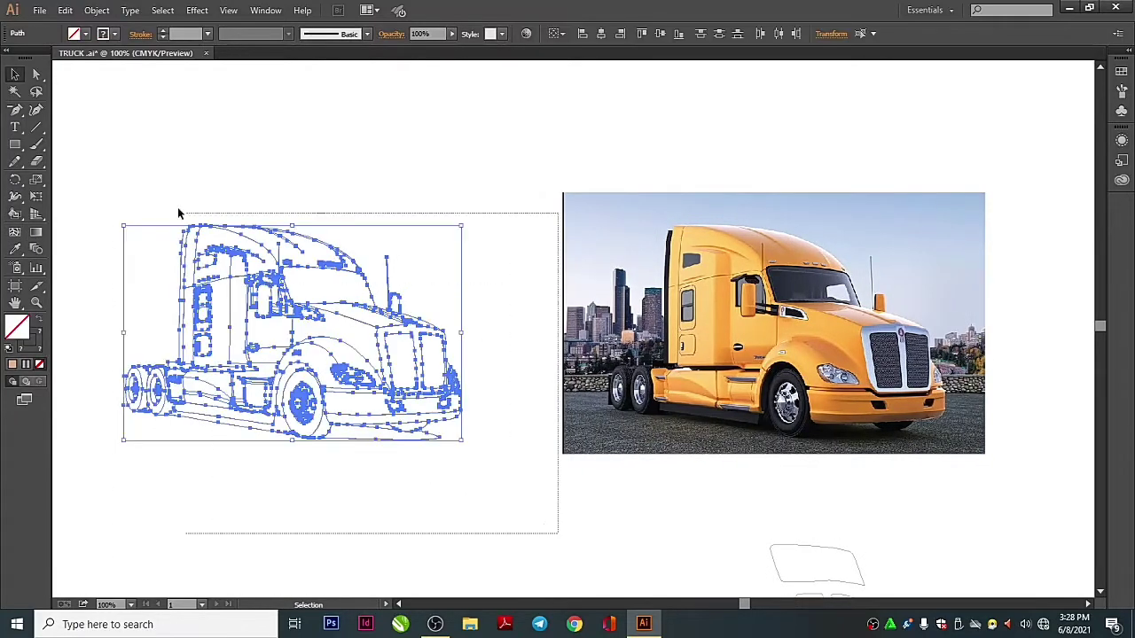
pyautogui.moveTo(557, 531); pyautogui.dragTo(177, 210)
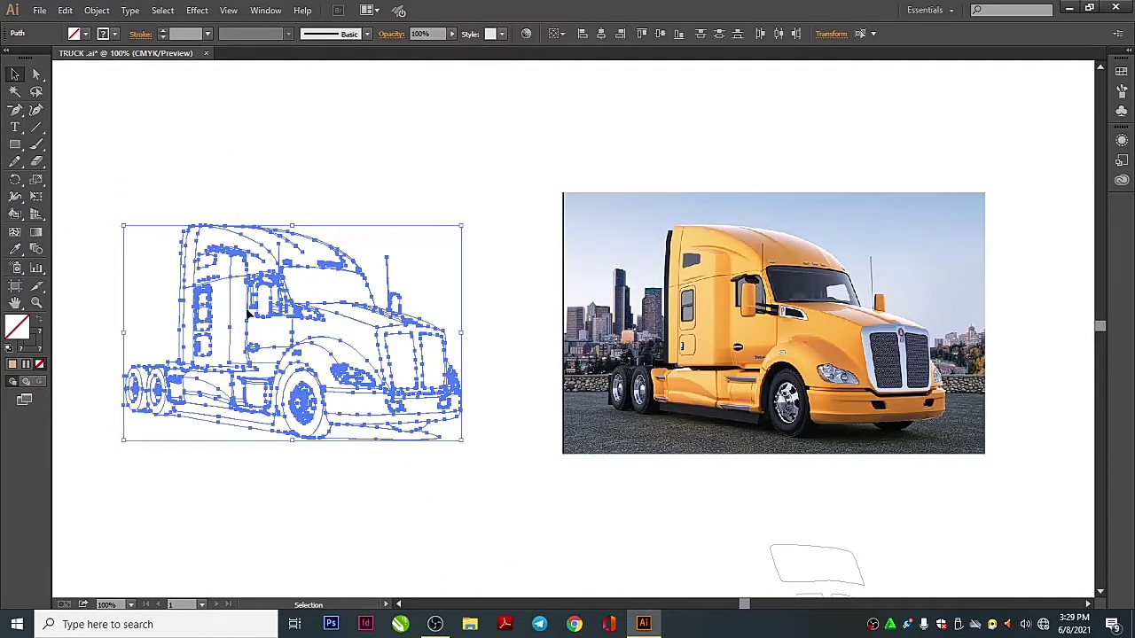
pyautogui.rightClick(246, 309)
pyautogui.click(283, 379)
pyautogui.click(367, 524)
pyautogui.click(420, 360)
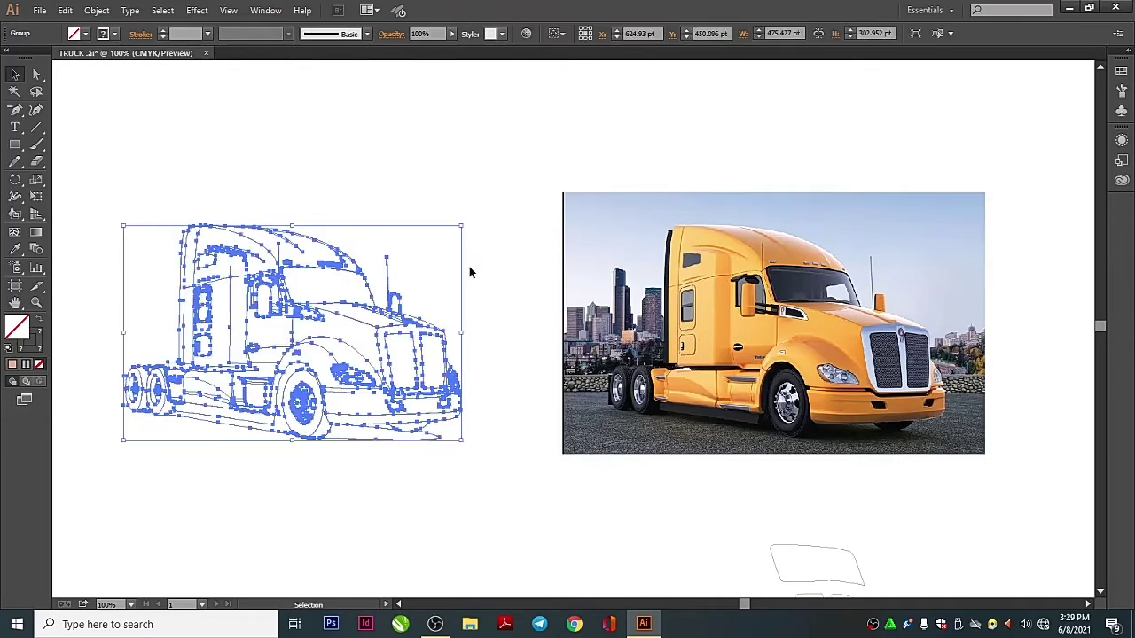
pyautogui.click(469, 266)
pyautogui.click(452, 374)
pyautogui.click(344, 74)
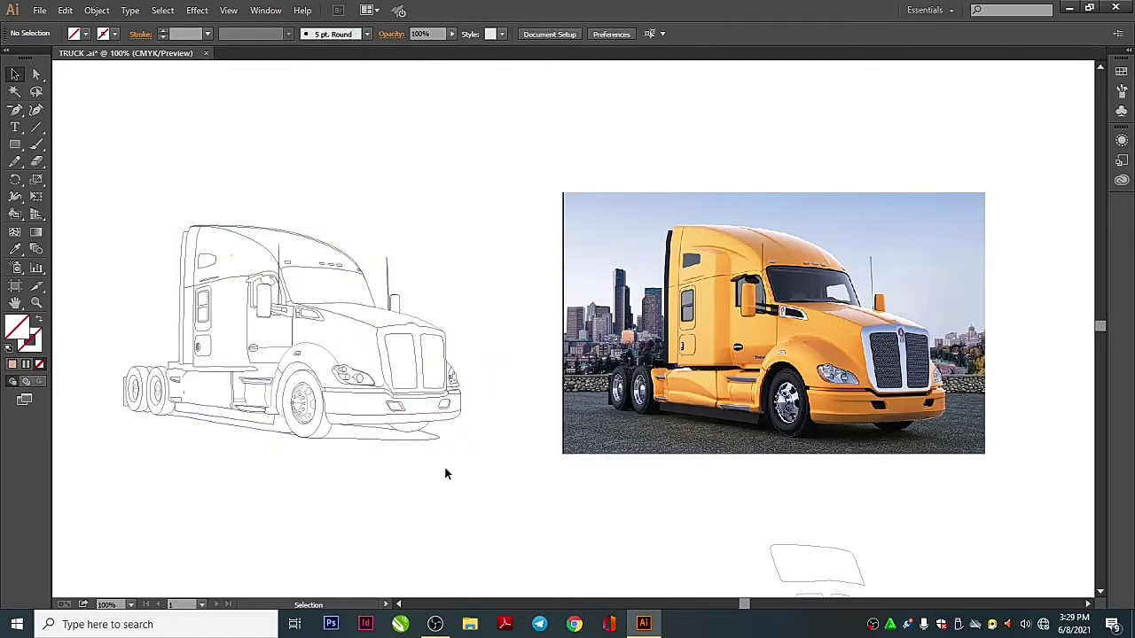
# Convert the grouped truck drawing into a Live Paint group
pyautogui.moveTo(140, 168); pyautogui.dragTo(140, 169)
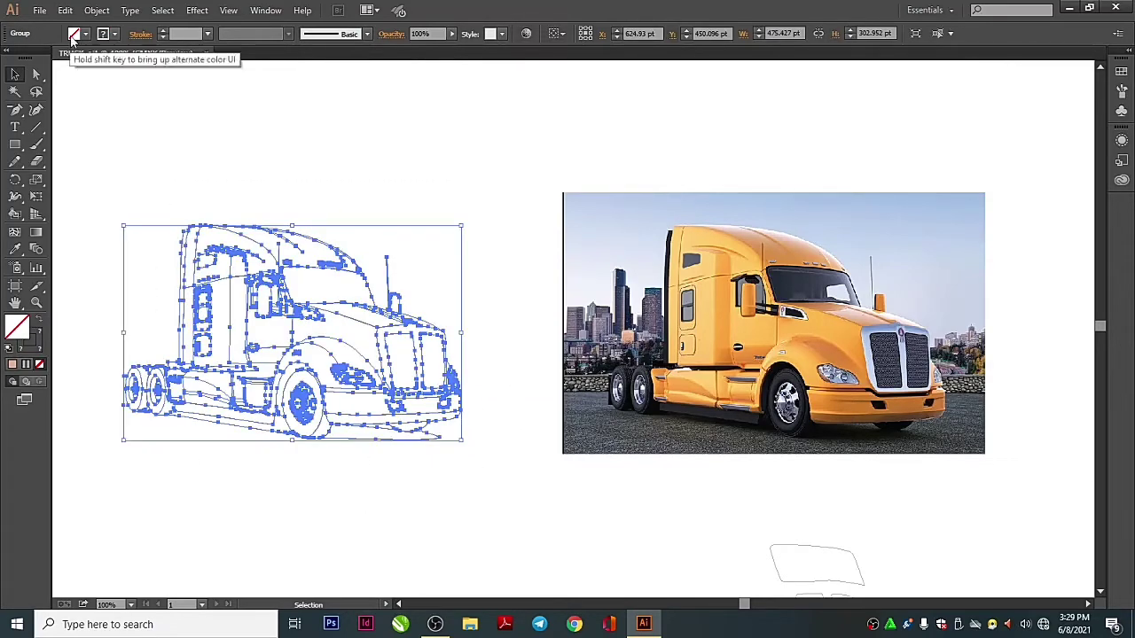
pyautogui.click(97, 9)
pyautogui.click(358, 392)
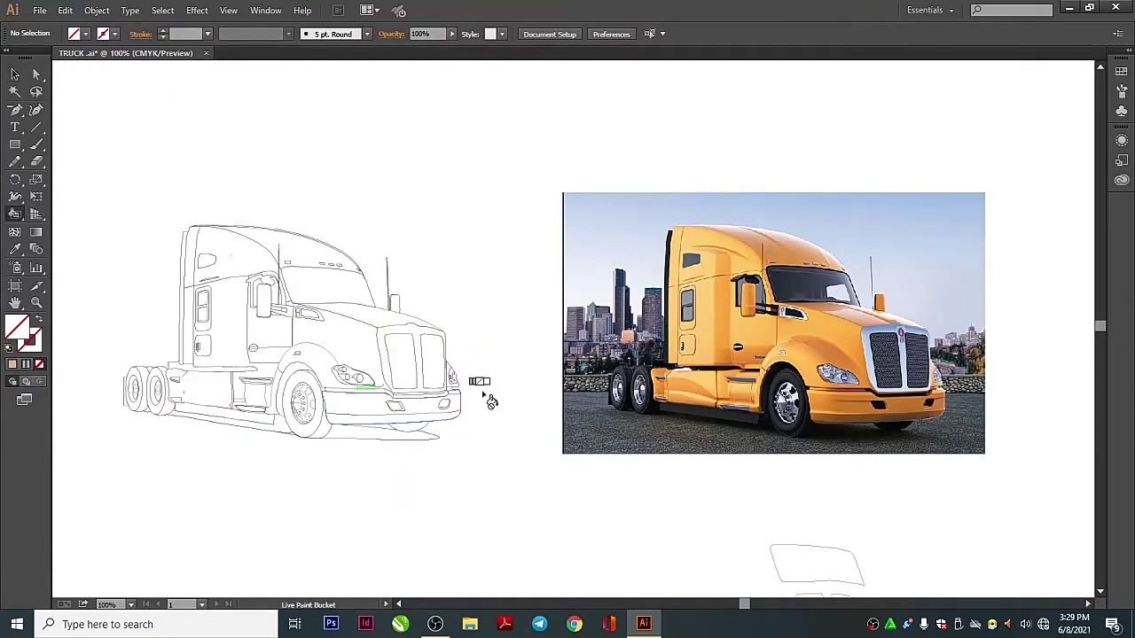
# Zoom in and fill the grille frame with solid grey
pyautogui.hotkey('ctrl', '+')
pyautogui.hscroll(-2, 456, 354)
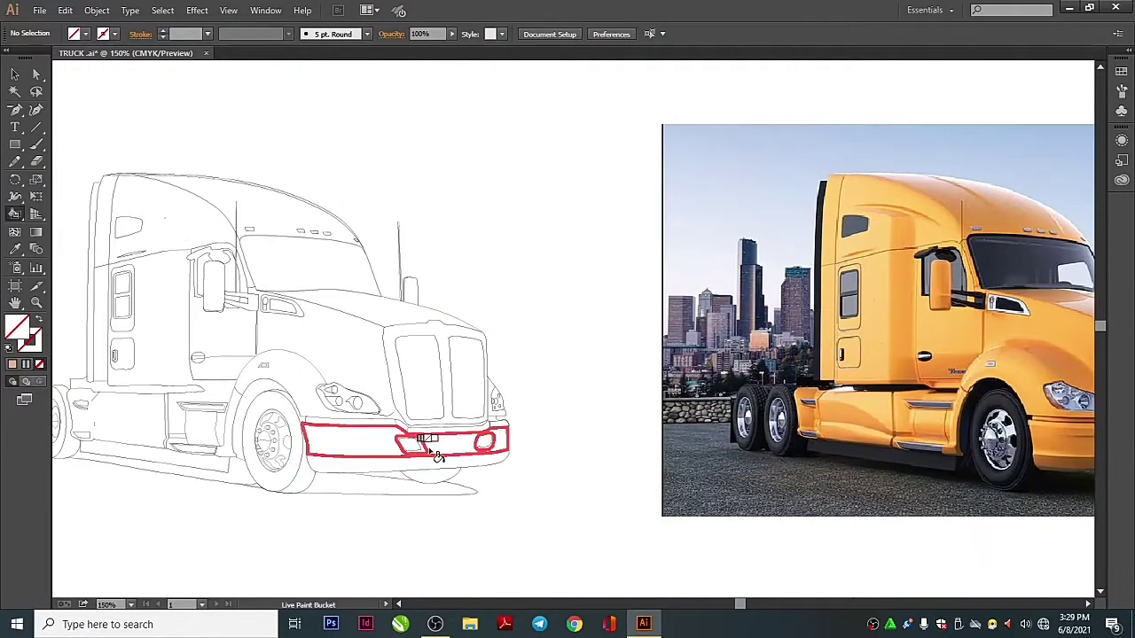
pyautogui.doubleClick(19, 330)
pyautogui.click(717, 221)
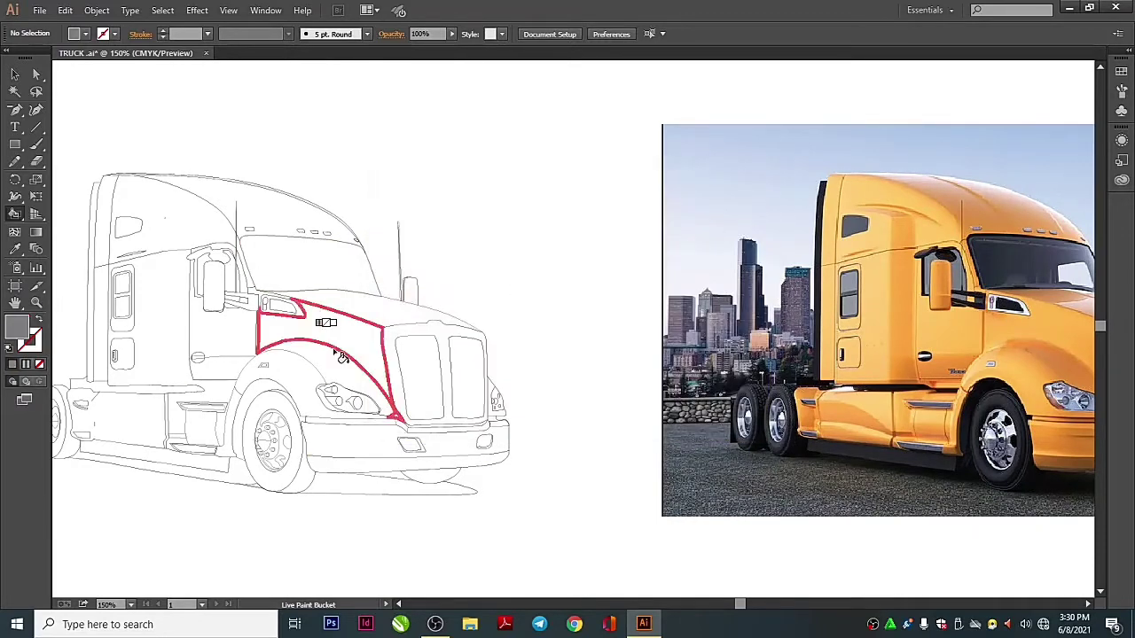
pyautogui.click(482, 373)
# Apply the white-to-grey gradient from the Gradient panel to the grille frame
pyautogui.press('.')
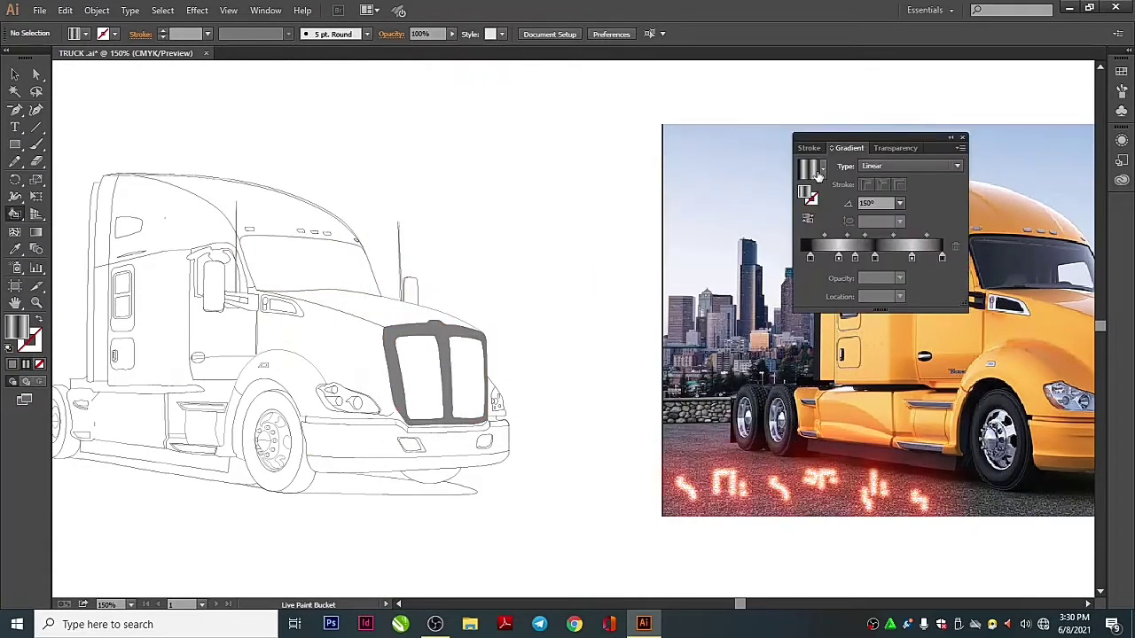
pyautogui.moveTo(851, 137); pyautogui.dragTo(621, 163)
pyautogui.click(591, 191)
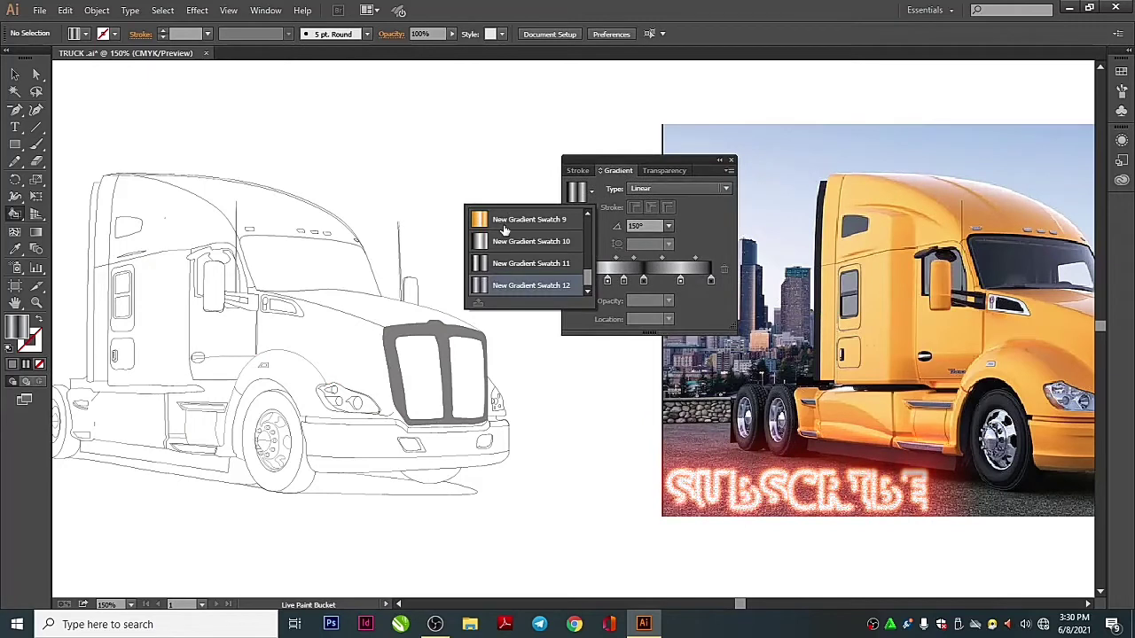
pyautogui.scroll(5, 507, 254)
pyautogui.click(523, 263)
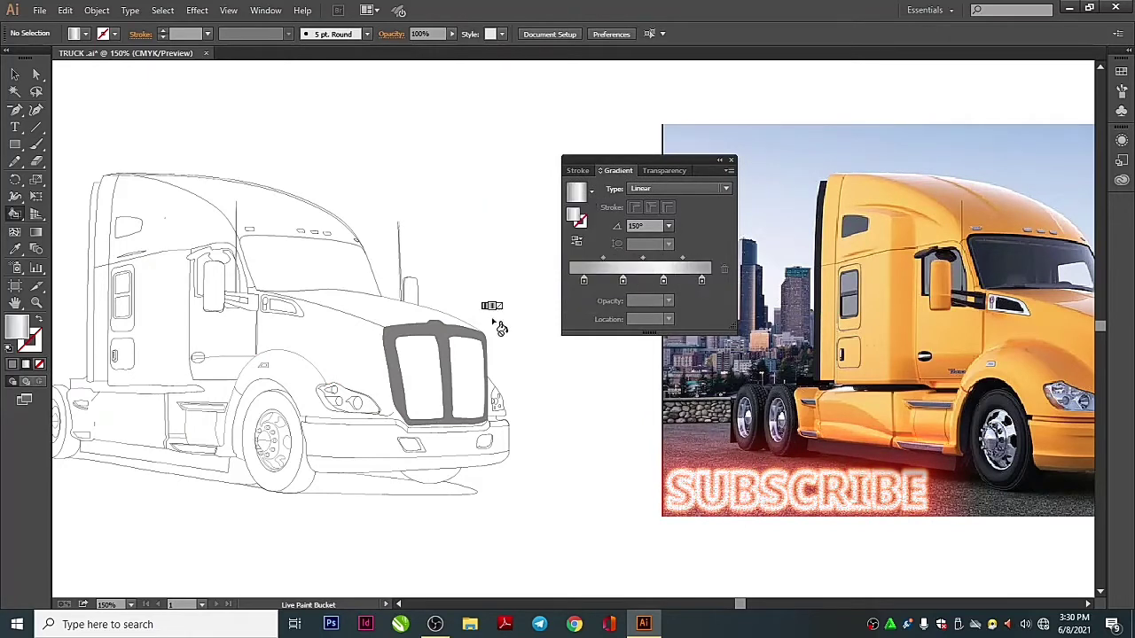
pyautogui.click(493, 326)
# Shift the first gradient stop right, make it dark brown, and refill both grille sections
pyautogui.moveTo(578, 282); pyautogui.dragTo(587, 285)
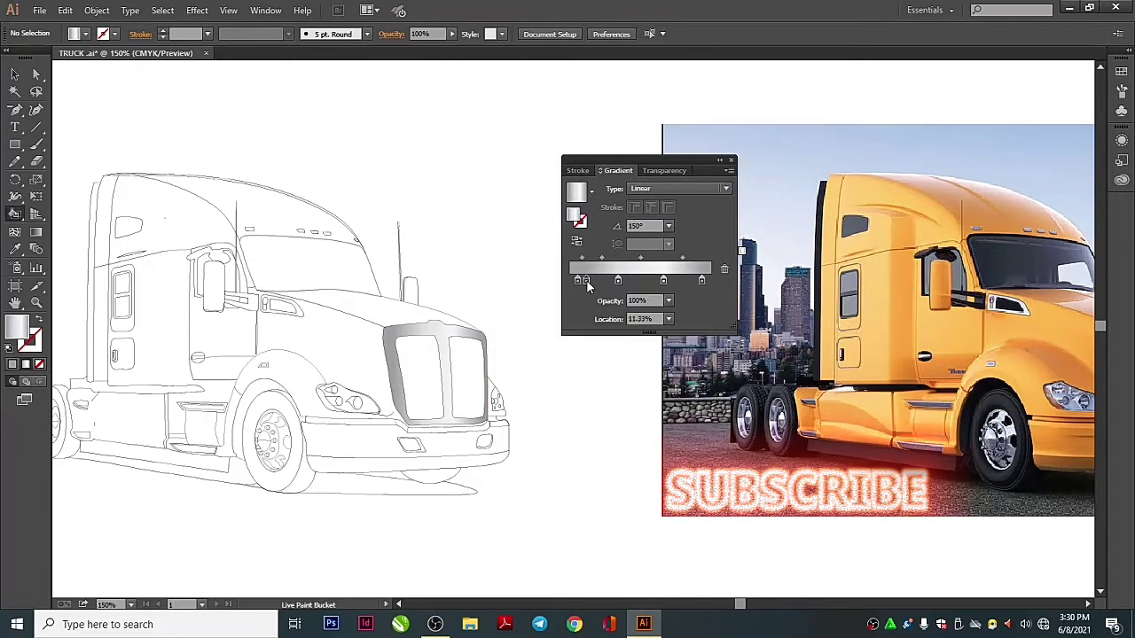
pyautogui.doubleClick(577, 280)
pyautogui.click(559, 429)
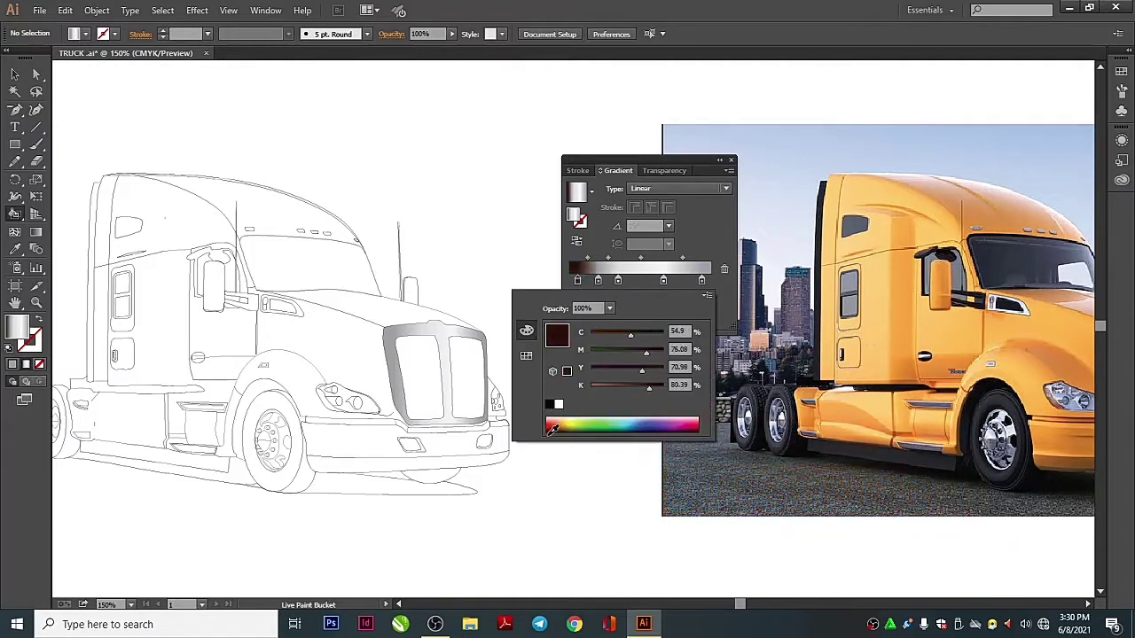
pyautogui.click(577, 281)
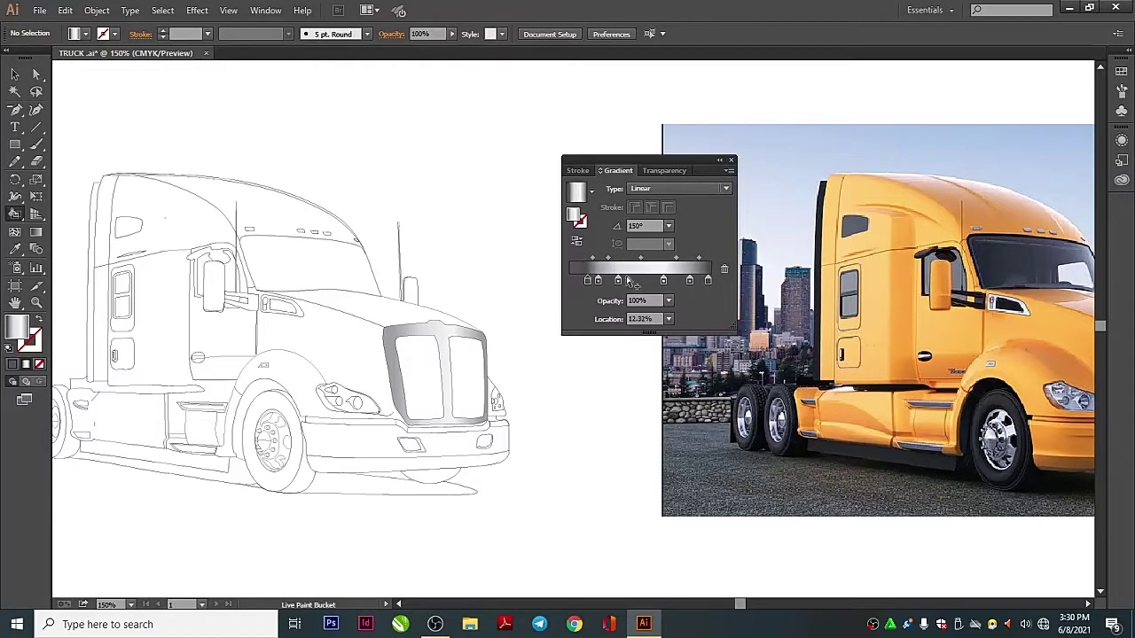
pyautogui.scroll(2, 223, 385)
pyautogui.hscroll(3, 266, 372)
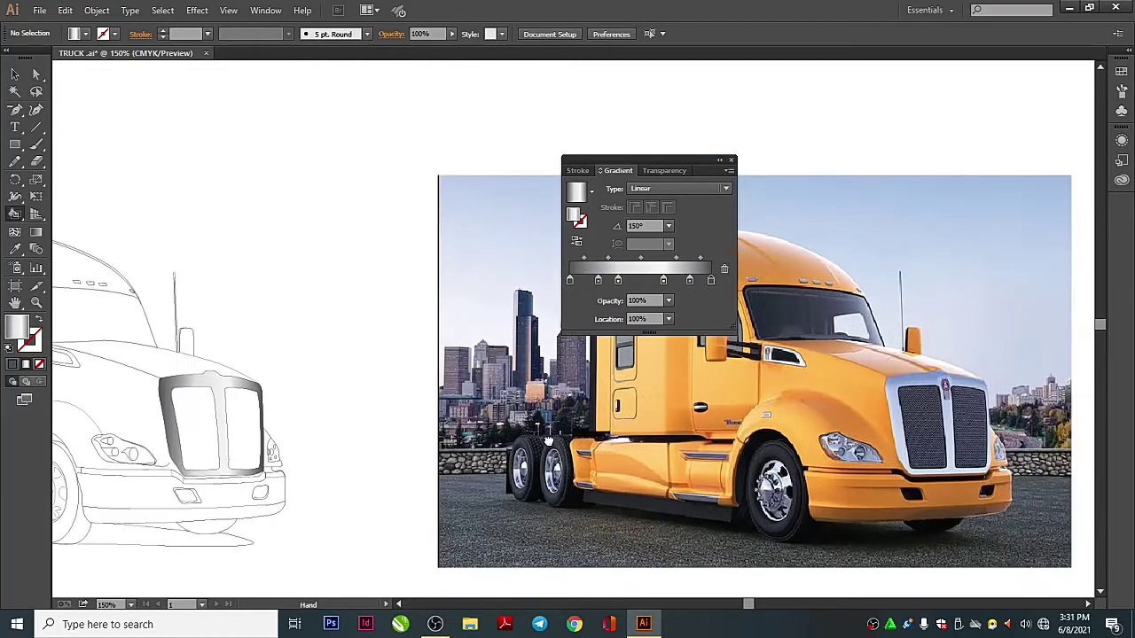
pyautogui.hscroll(-3, 399, 336)
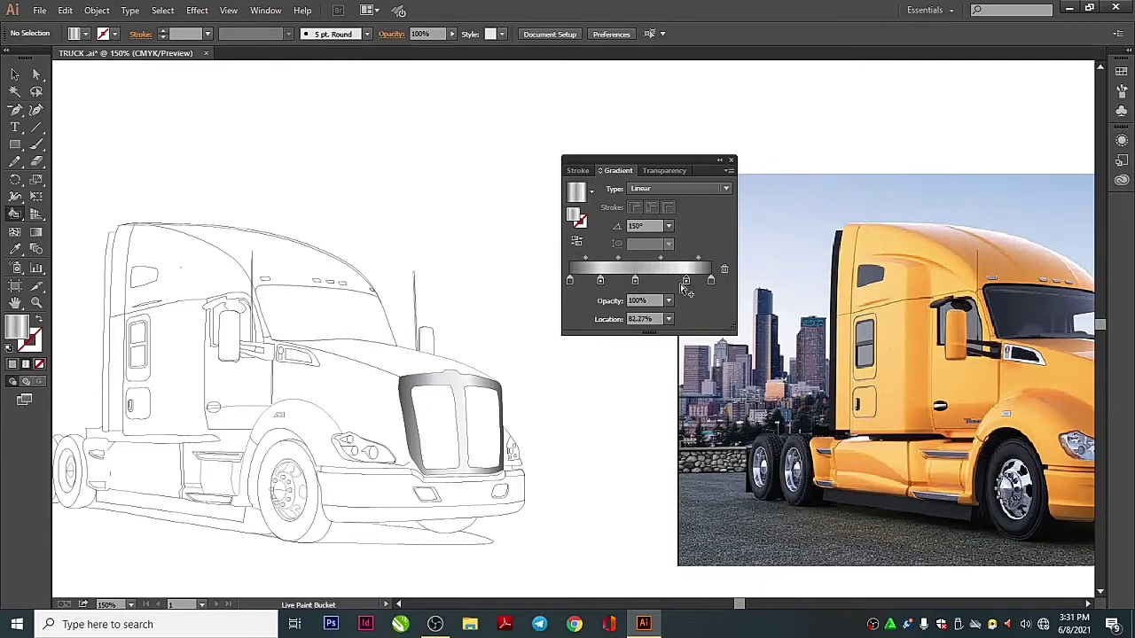
pyautogui.click(412, 397)
pyautogui.click(512, 436)
pyautogui.scroll(1, 590, 421)
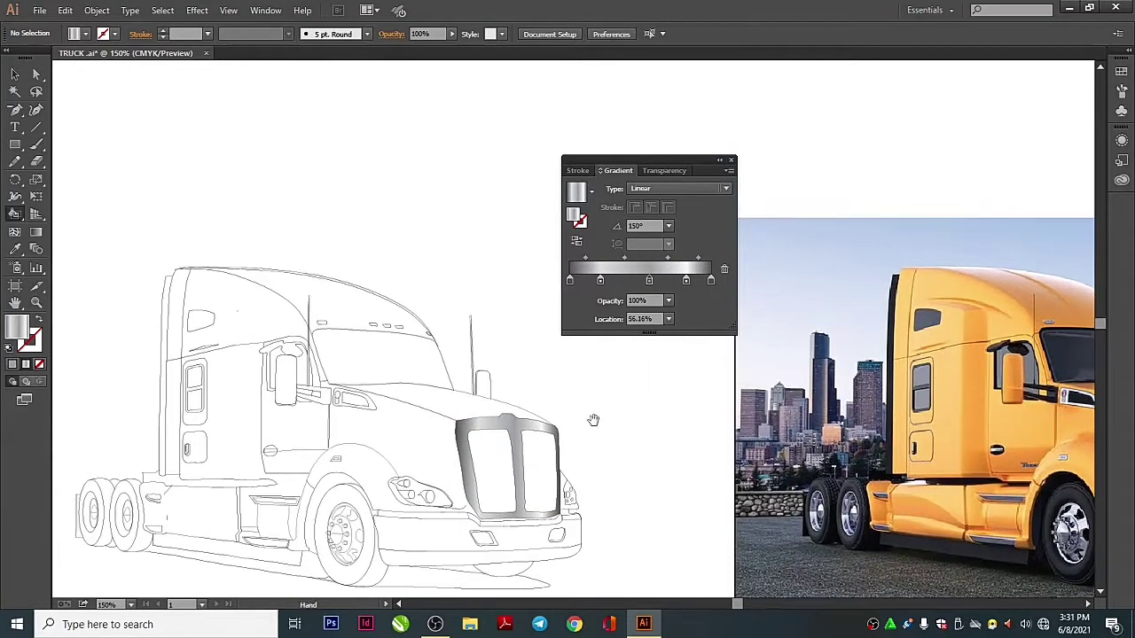
pyautogui.click(591, 190)
pyautogui.scroll(-2, 532, 266)
# Fill the fender and the hood strip above the grille with orange gradients
pyautogui.moveTo(587, 278)
pyautogui.mouseDown()
pyautogui.moveTo(586, 223)
pyautogui.moveTo(587, 246)
pyautogui.mouseUp()
pyautogui.click(542, 240)
pyautogui.click(403, 465)
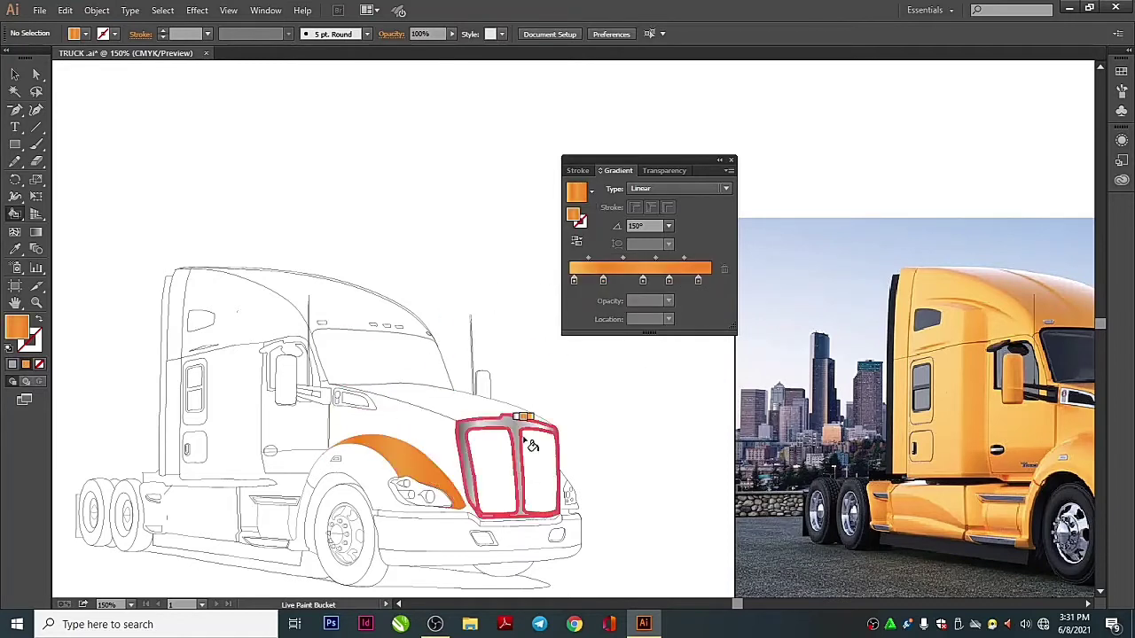
pyautogui.click(592, 192)
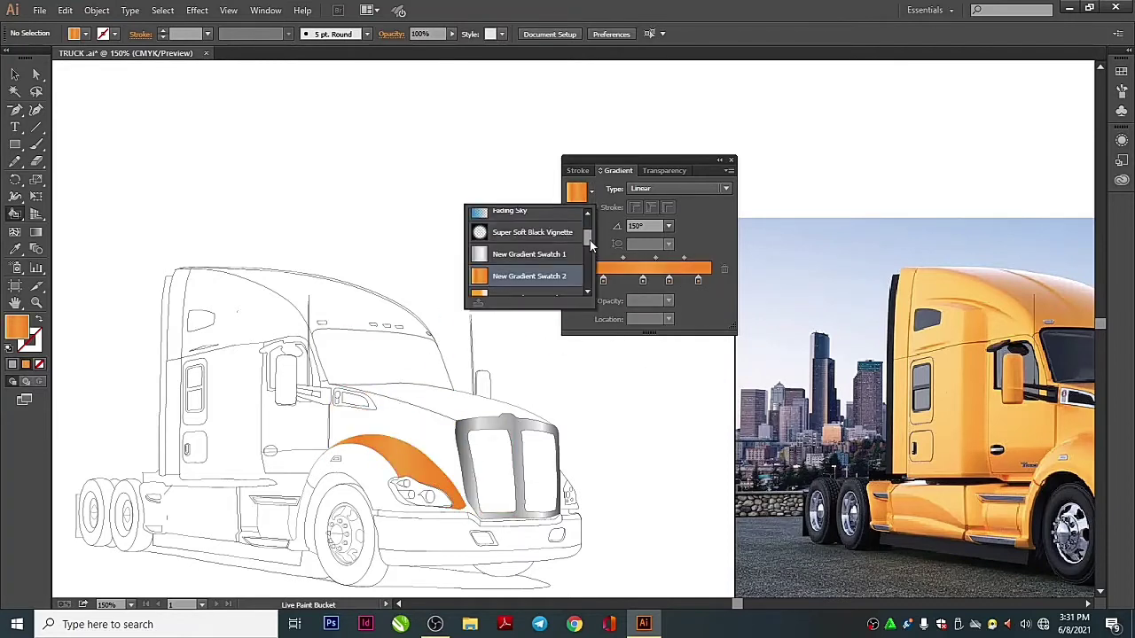
pyautogui.scroll(-1, 590, 236)
pyautogui.click(549, 248)
pyautogui.click(479, 404)
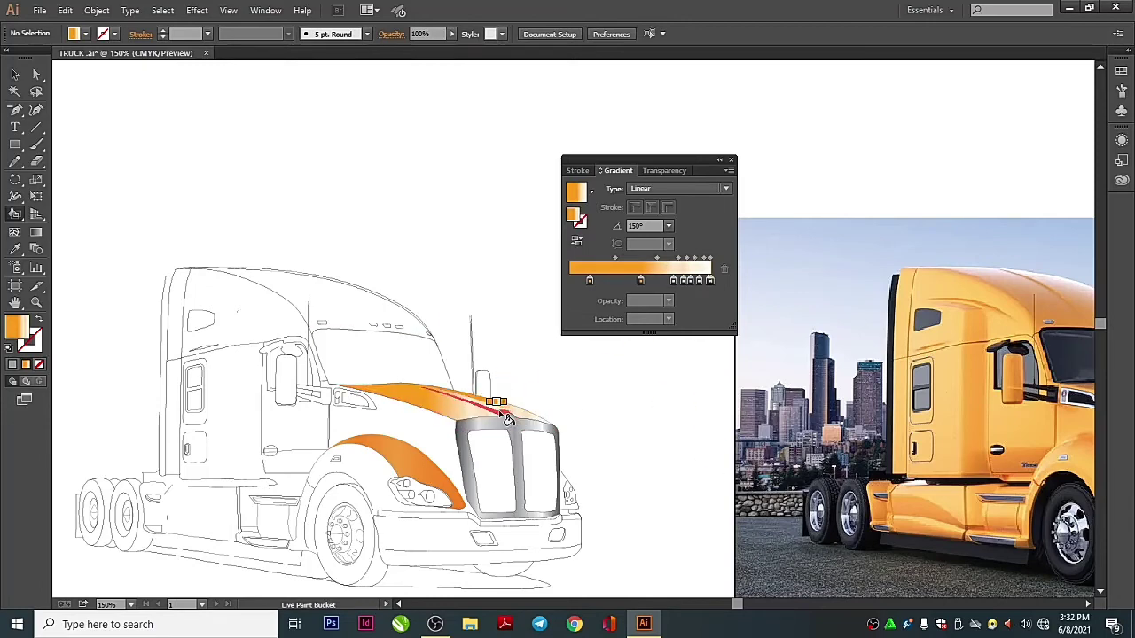
# Fill the cab roof with a four-stop orange gradient
pyautogui.click(594, 195)
pyautogui.click(527, 284)
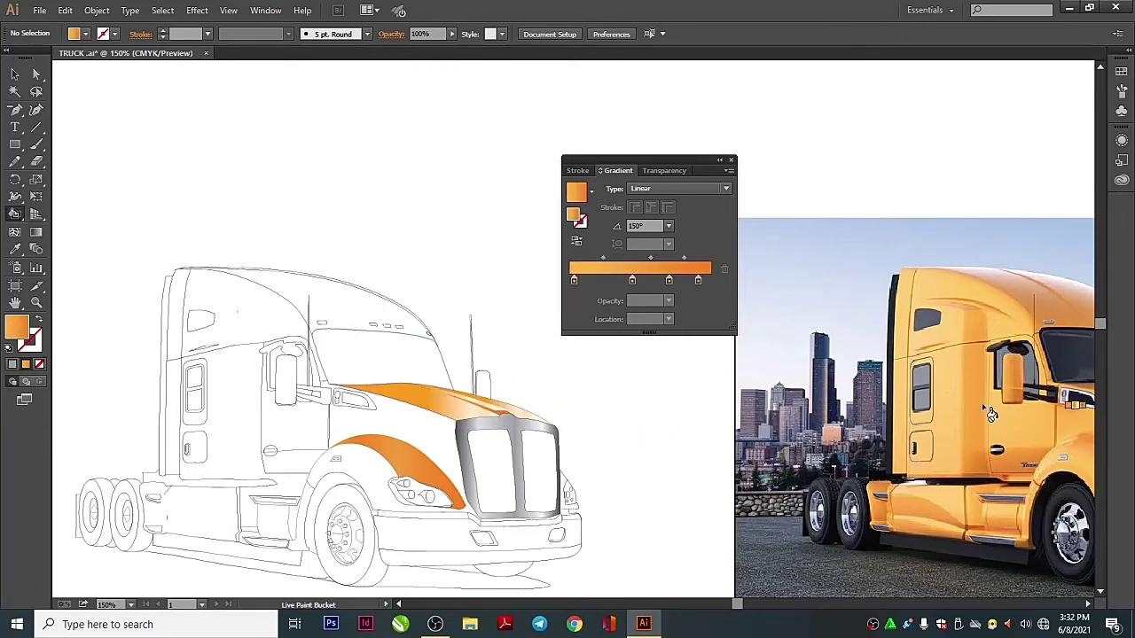
pyautogui.hscroll(5, 990, 414)
pyautogui.hscroll(-4, 754, 396)
pyautogui.scroll(2, 753, 396)
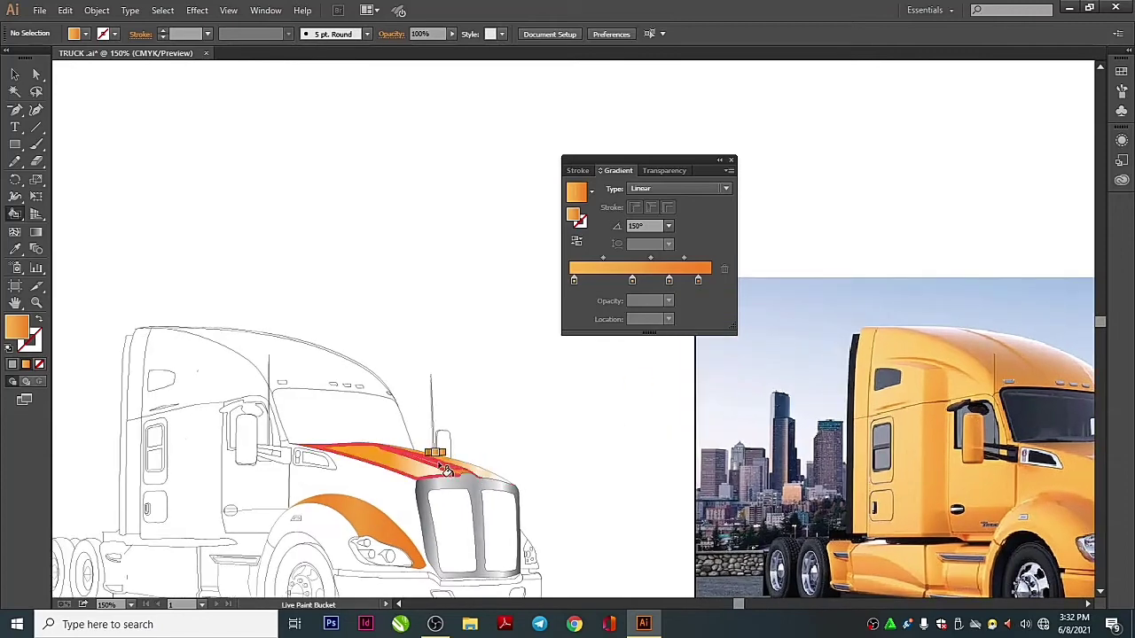
pyautogui.scroll(2, 460, 471)
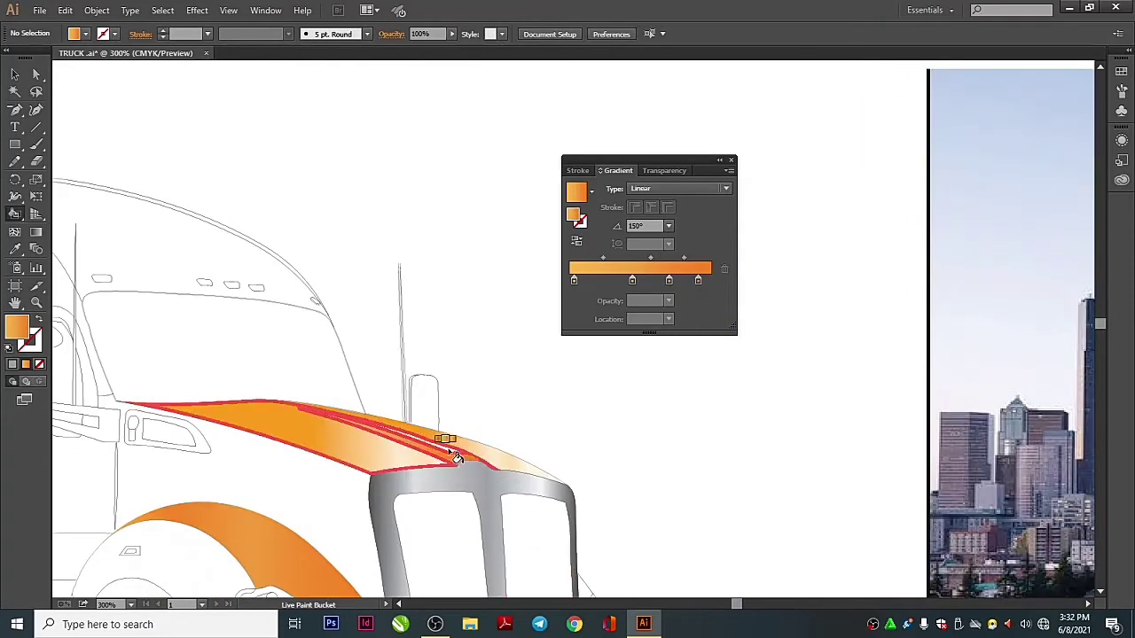
pyautogui.moveTo(400, 509)
pyautogui.mouseDown()
pyautogui.moveTo(919, 435)
pyautogui.moveTo(250, 440)
pyautogui.moveTo(357, 529)
pyautogui.mouseUp()
pyautogui.press('i')
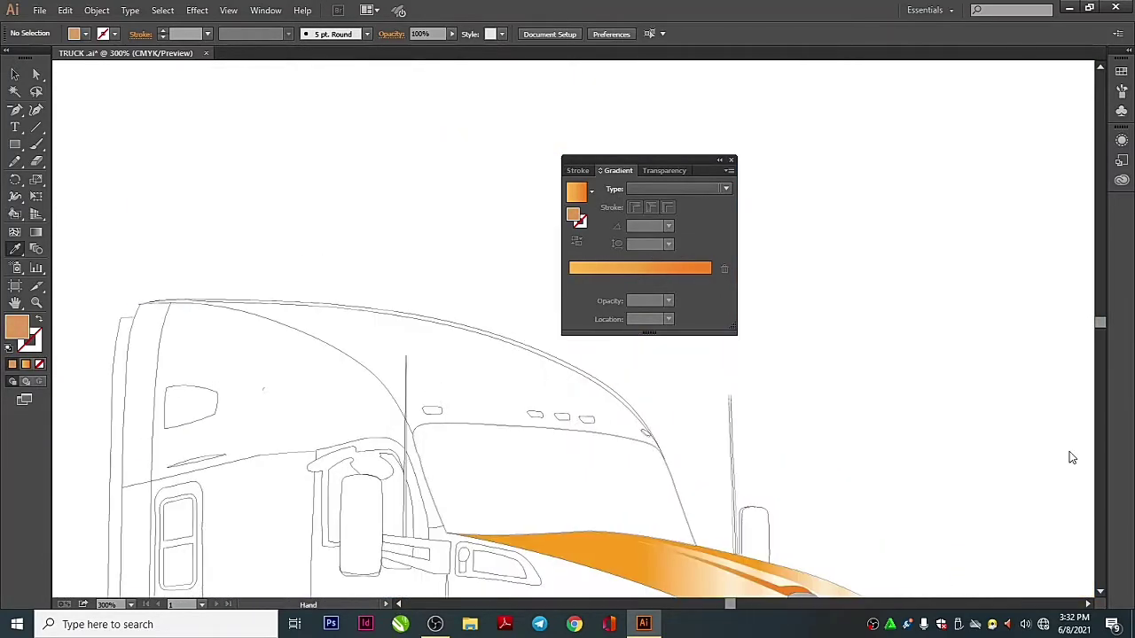
pyautogui.press('k')
pyautogui.click(329, 364)
pyautogui.hotkey('ctrl', '-')
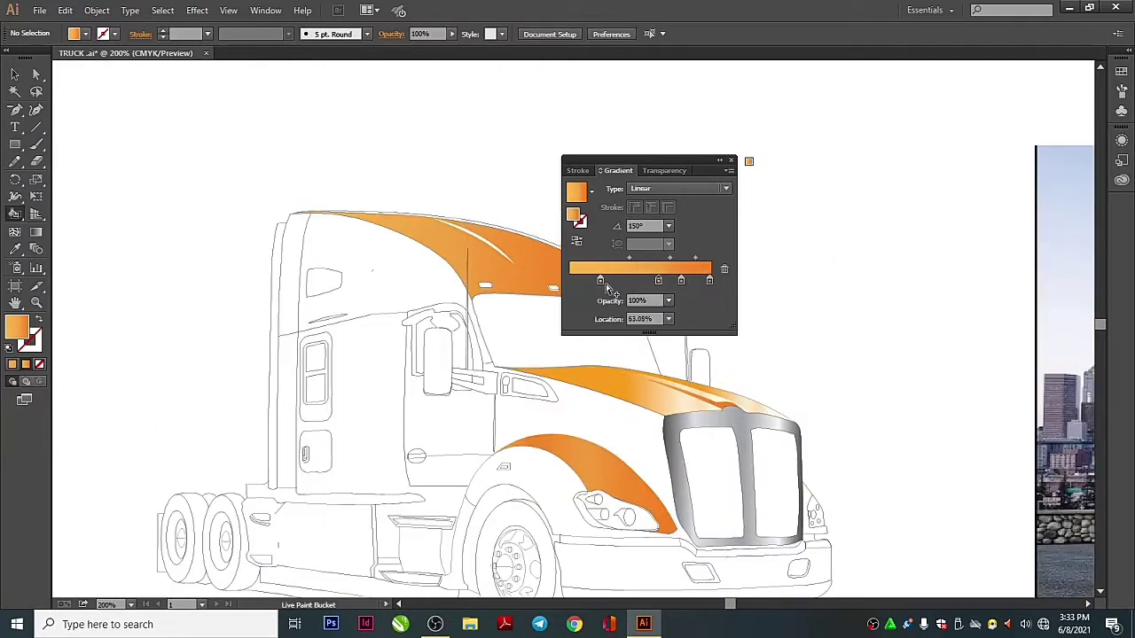
# Make the roof gradient's first stop white and move the next stop to 24.14%
pyautogui.doubleClick(575, 282)
pyautogui.click(555, 405)
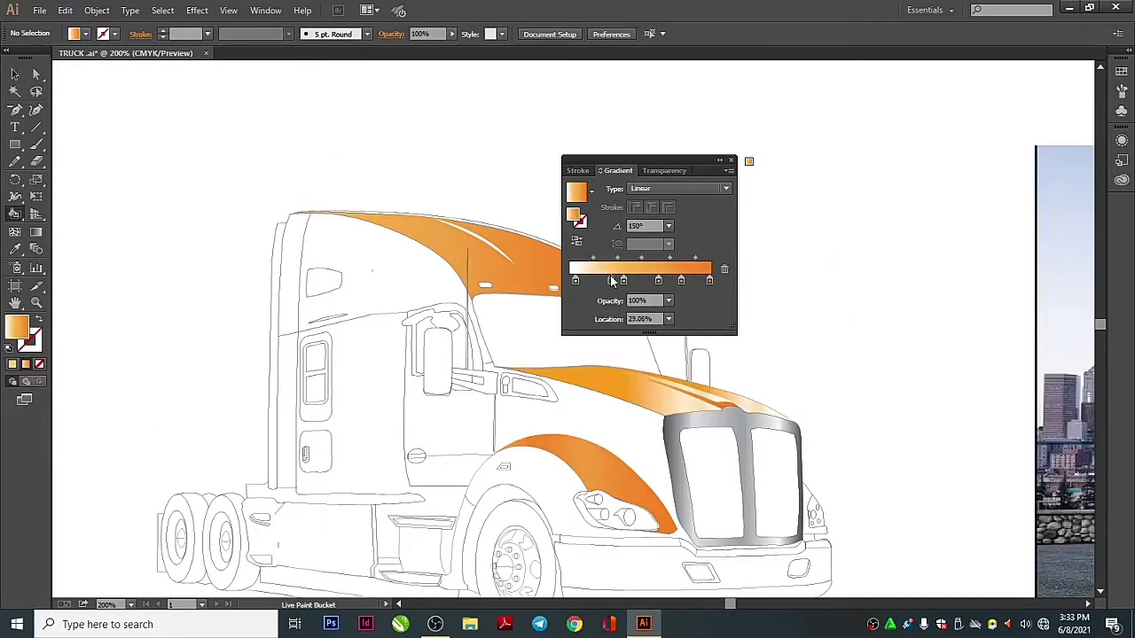
pyautogui.moveTo(612, 281); pyautogui.dragTo(606, 281)
pyautogui.moveTo(639, 161); pyautogui.dragTo(768, 156)
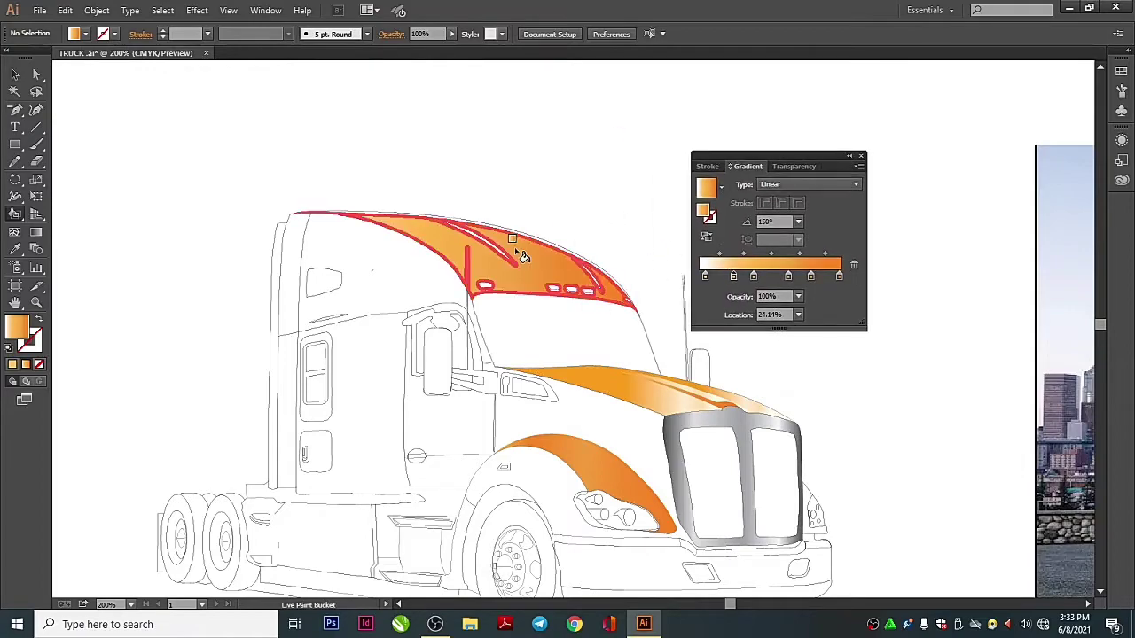
pyautogui.moveTo(532, 329)
pyautogui.mouseDown()
pyautogui.moveTo(94, 471)
pyautogui.moveTo(408, 432)
pyautogui.moveTo(205, 475)
pyautogui.mouseUp()
pyautogui.hscroll(-5, 758, 383)
pyautogui.hscroll(-3, 729, 443)
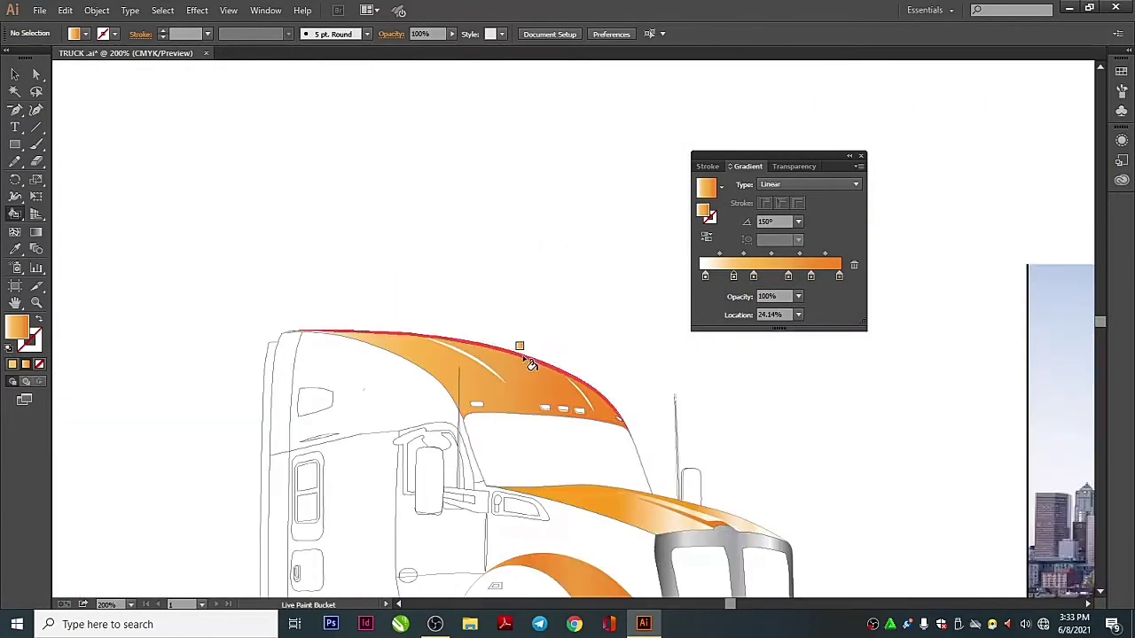
pyautogui.doubleClick(17, 328)
# Sample a yellow-orange from the photo and paint the cab and its side panel
pyautogui.click(589, 377)
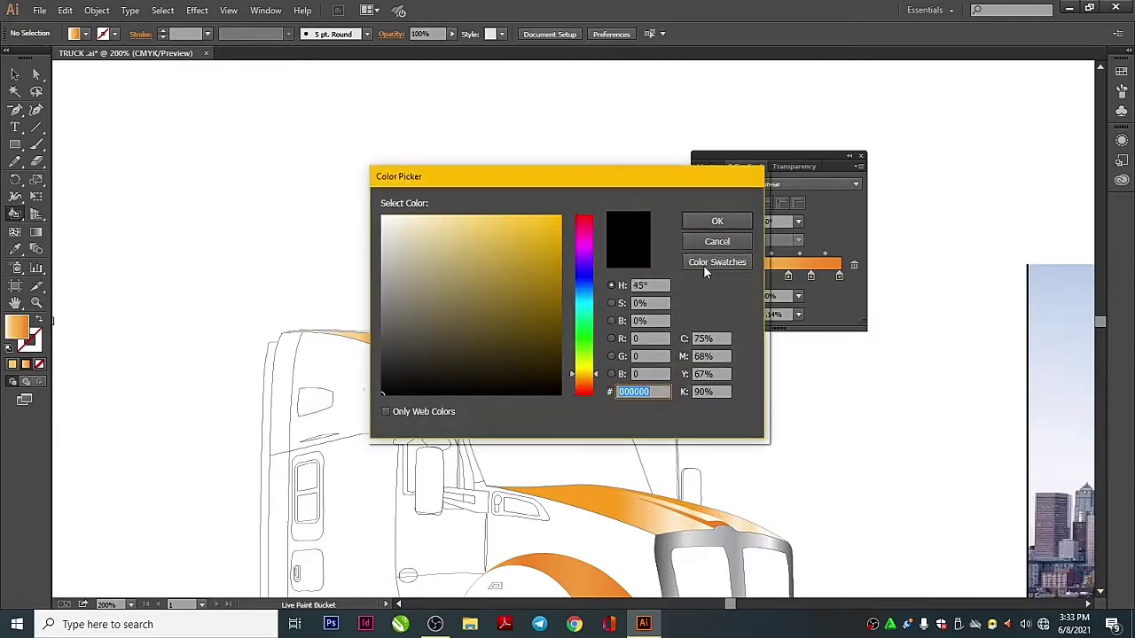
pyautogui.click(711, 222)
pyautogui.hscroll(5, 568, 372)
pyautogui.press('i')
pyautogui.click(749, 448)
pyautogui.hotkey('ctrl', '-')
pyautogui.hscroll(-5, 749, 447)
pyautogui.press('k')
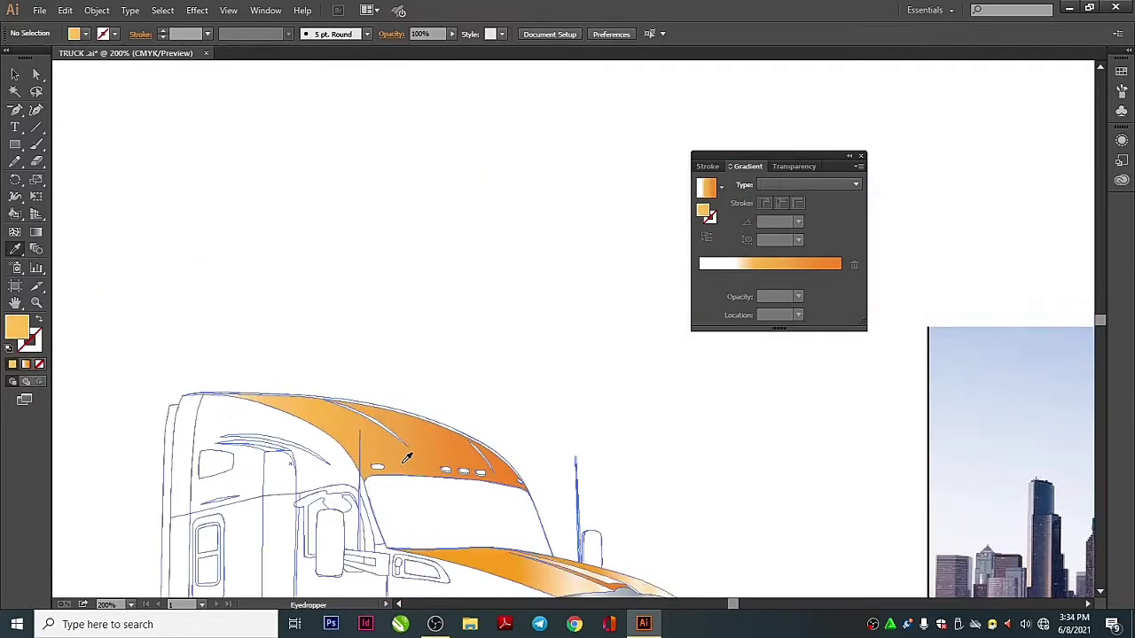
pyautogui.click(408, 416)
pyautogui.scroll(-2, 237, 544)
pyautogui.click(284, 407)
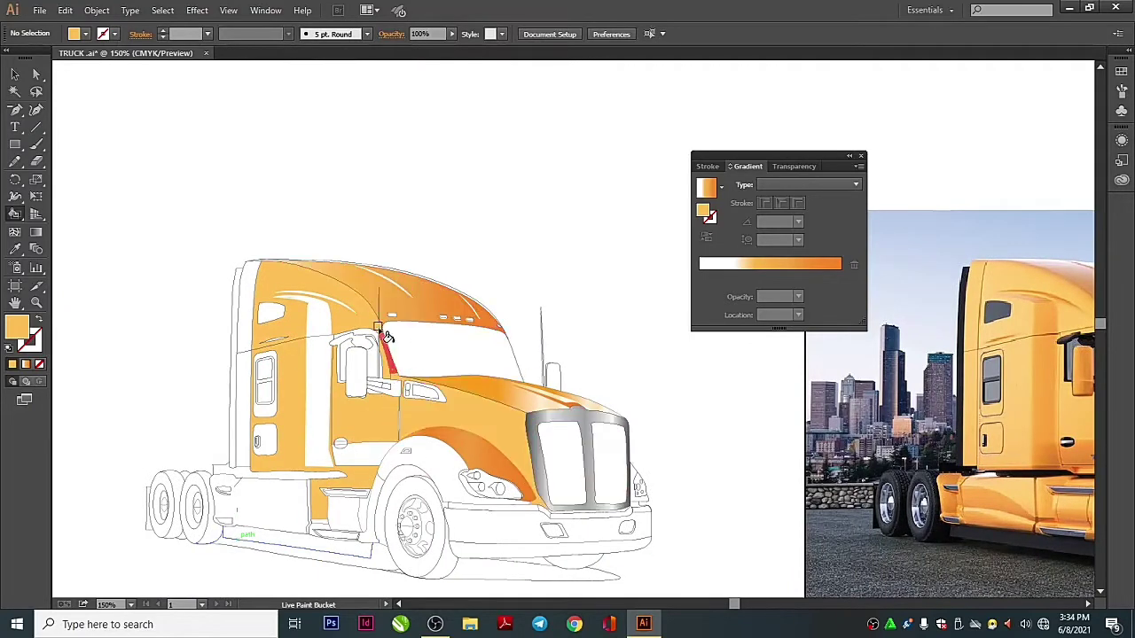
# Set the fill to deeper orange FCA322 and inspect the roof gradient's colour stops
pyautogui.doubleClick(29, 341)
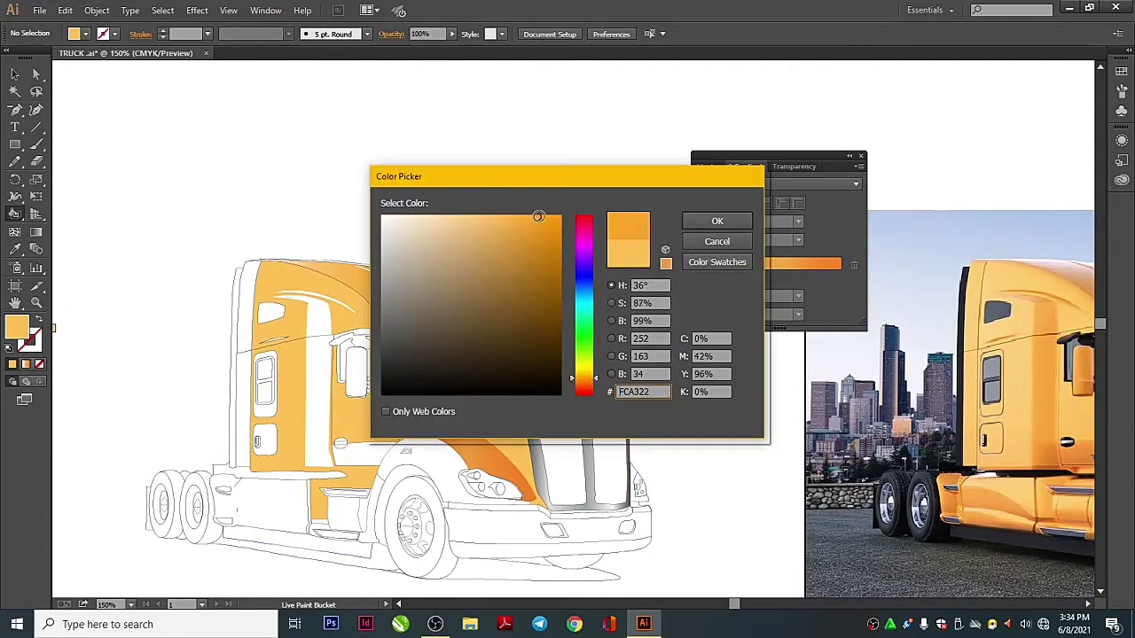
pyautogui.click(696, 218)
pyautogui.press('i')
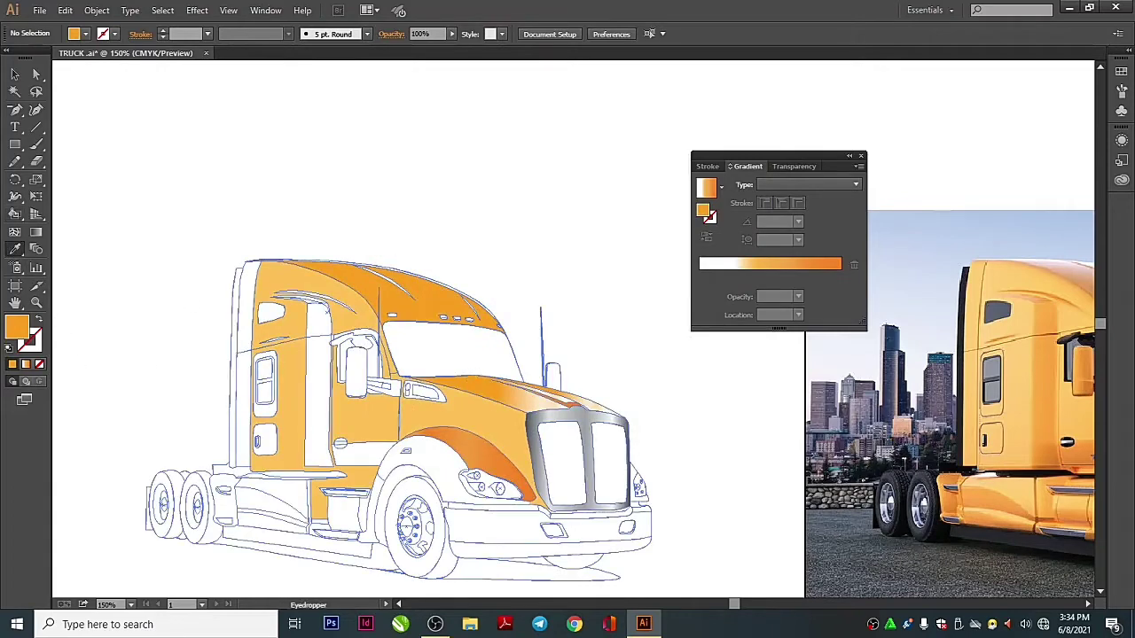
pyautogui.press('v')
pyautogui.press('x')
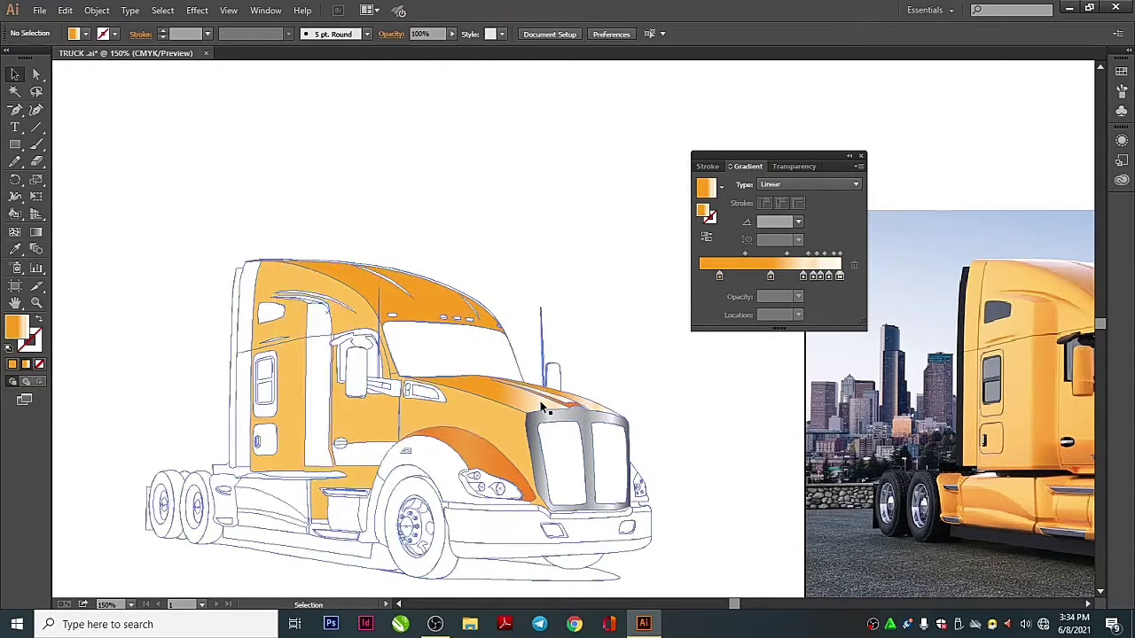
pyautogui.doubleClick(719, 277)
pyautogui.press('Escape')
# Choose a darker orange fill and paint the cab roof with it
pyautogui.click(860, 155)
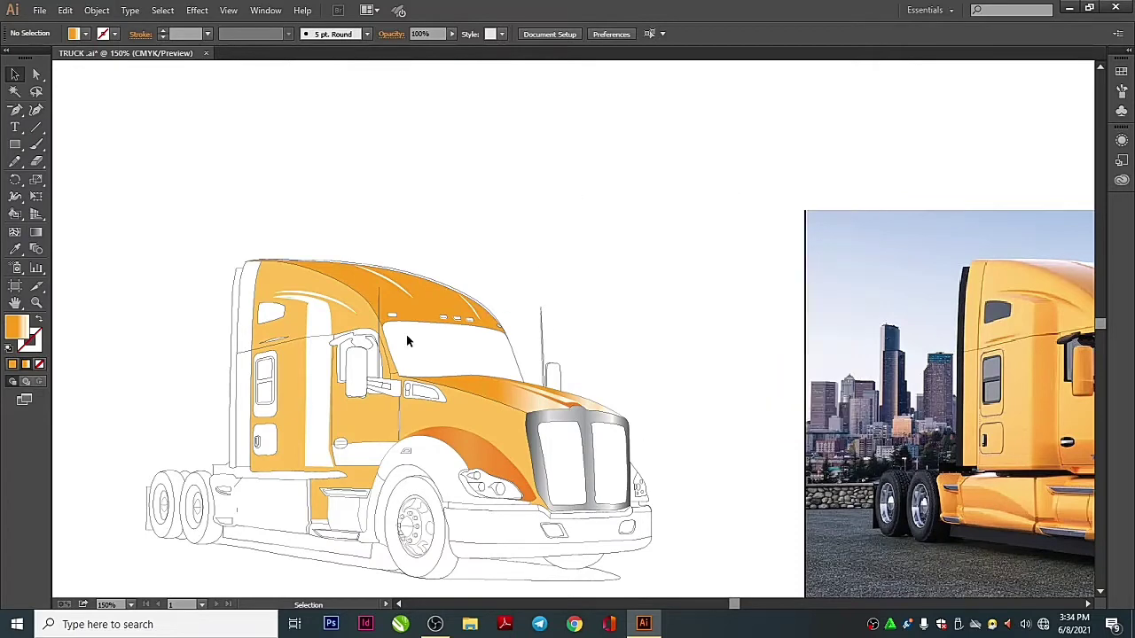
pyautogui.moveTo(413, 342)
pyautogui.mouseDown()
pyautogui.moveTo(337, 378)
pyautogui.moveTo(798, 443)
pyautogui.mouseUp()
pyautogui.click(11, 364)
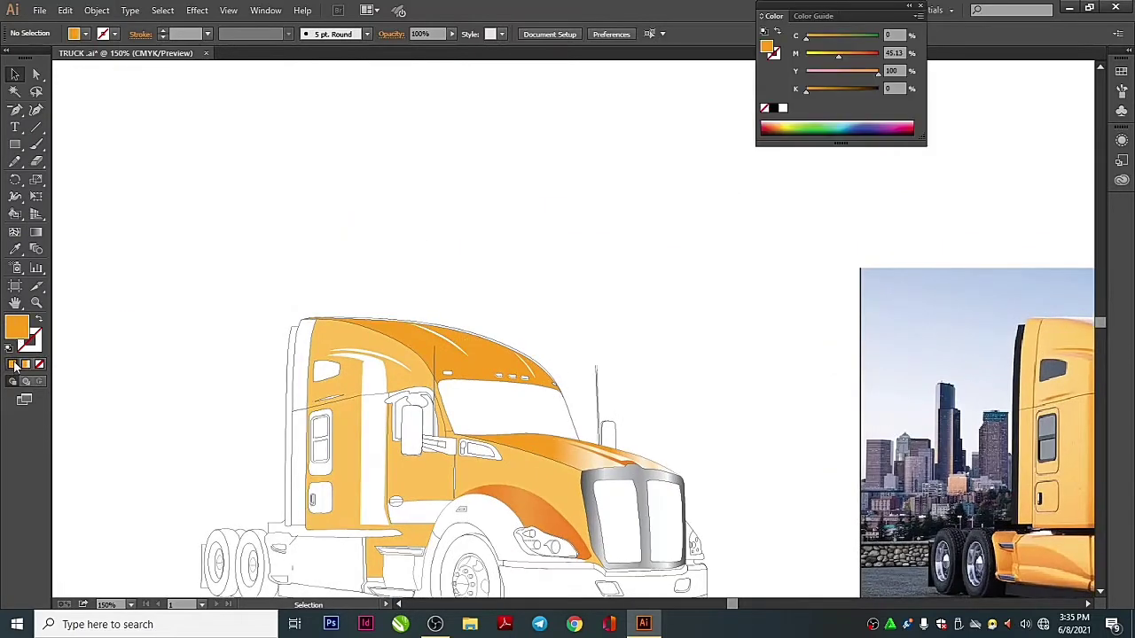
pyautogui.doubleClick(15, 328)
pyautogui.click(717, 221)
pyautogui.press('k')
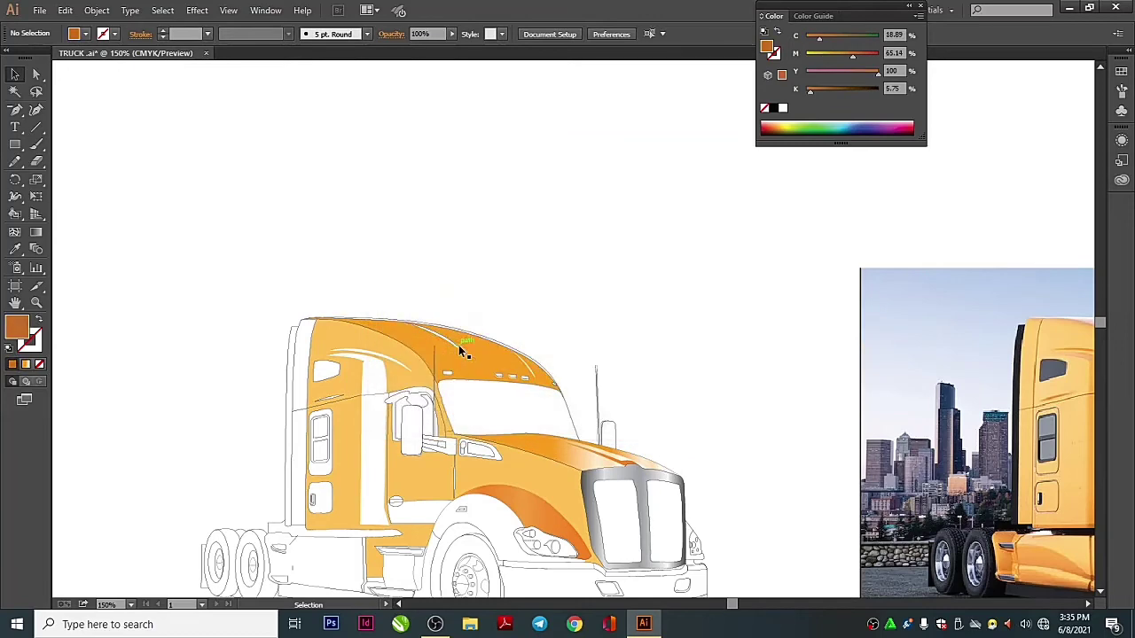
pyautogui.scroll(3, 674, 443)
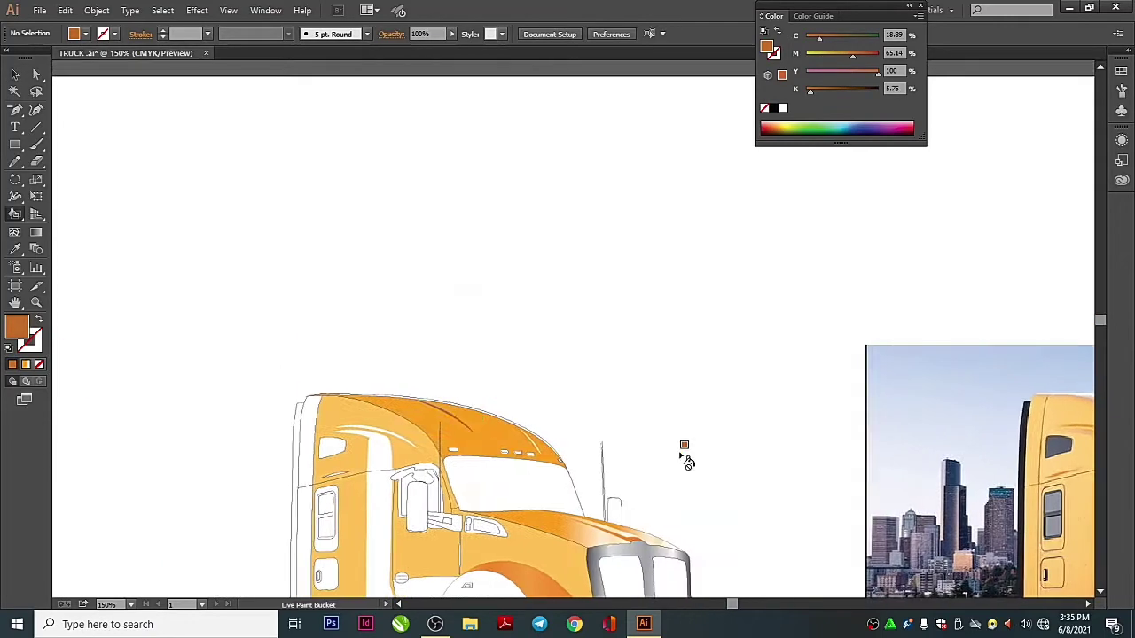
pyautogui.doubleClick(15, 328)
pyautogui.click(558, 249)
pyautogui.click(717, 222)
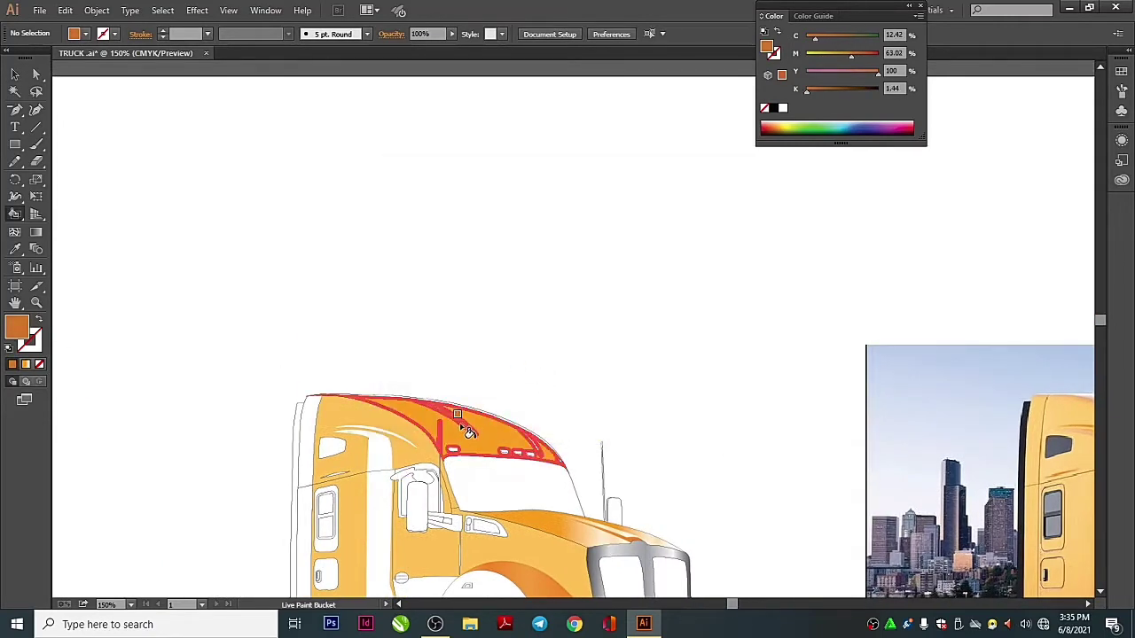
pyautogui.click(461, 426)
# Sample lighter orange shades from the reference truck photo
pyautogui.scroll(-3, 712, 486)
pyautogui.hotkey('ctrl', '=')
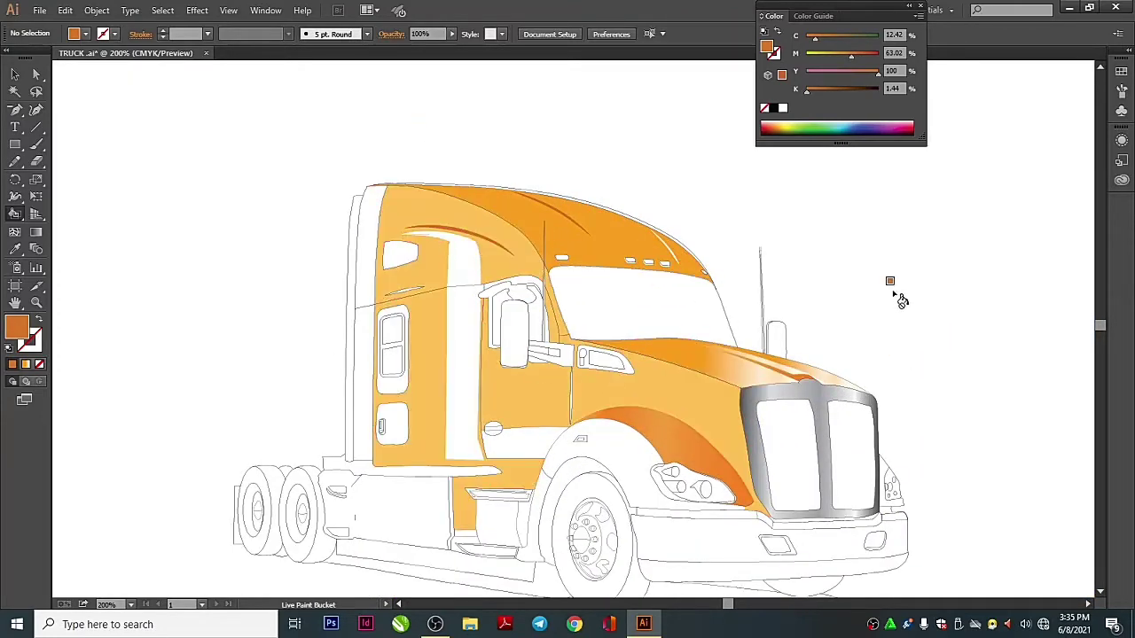
pyautogui.moveTo(872, 288)
pyautogui.mouseDown()
pyautogui.moveTo(633, 320)
pyautogui.moveTo(648, 319)
pyautogui.mouseUp()
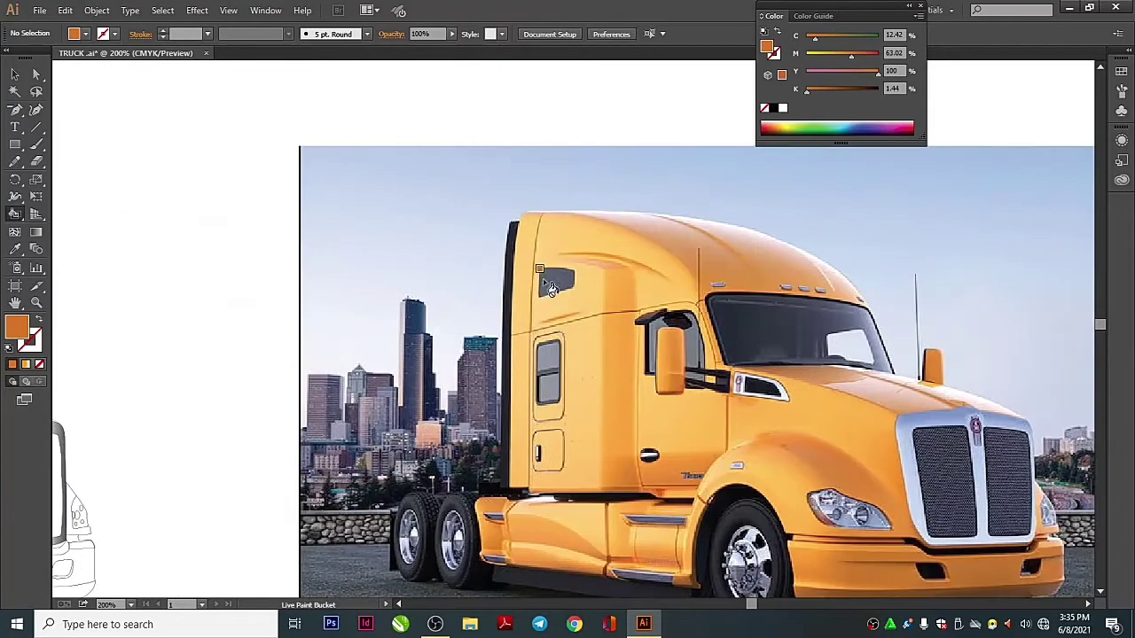
pyautogui.hscroll(5, 532, 311)
pyautogui.press('i')
pyautogui.click(610, 260)
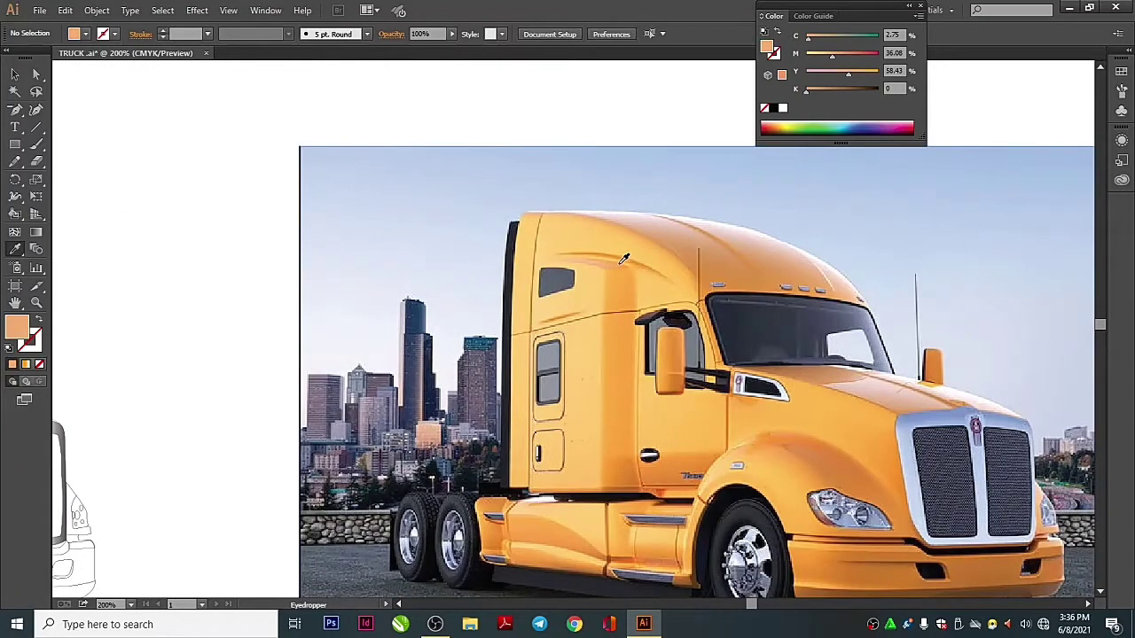
pyautogui.hscroll(-5, 610, 260)
pyautogui.press('k')
pyautogui.hscroll(1, 610, 260)
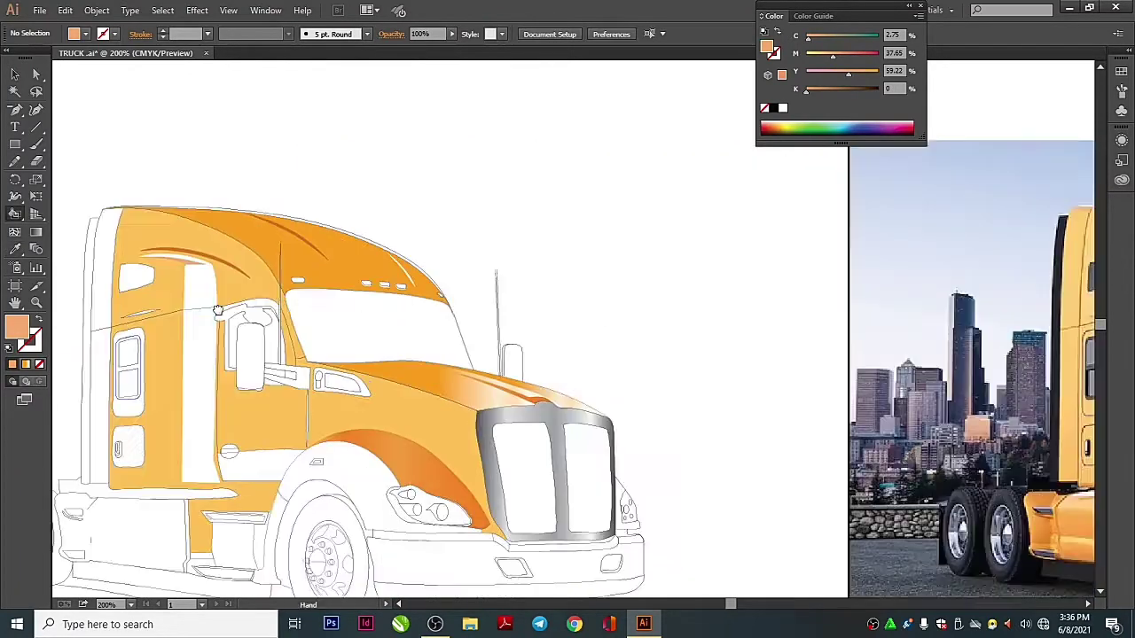
pyautogui.hscroll(4, 610, 261)
pyautogui.press('i')
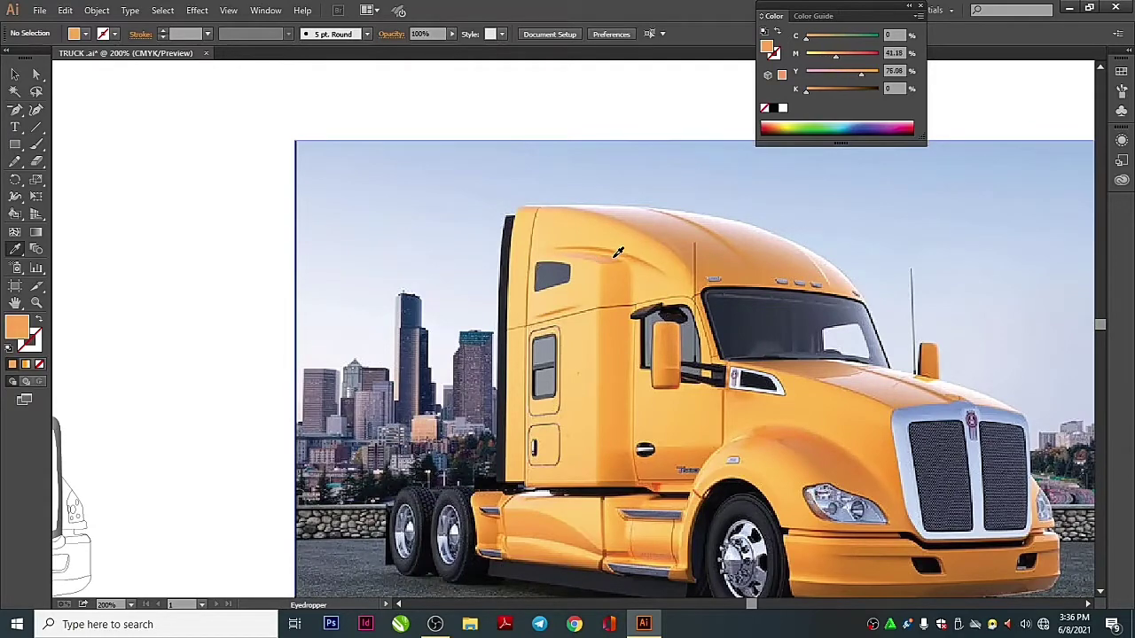
pyautogui.click(618, 253)
pyautogui.hscroll(-3, 671, 381)
pyautogui.hscroll(-2, 671, 380)
pyautogui.scroll(1, 671, 380)
pyautogui.press('k')
pyautogui.press('v')
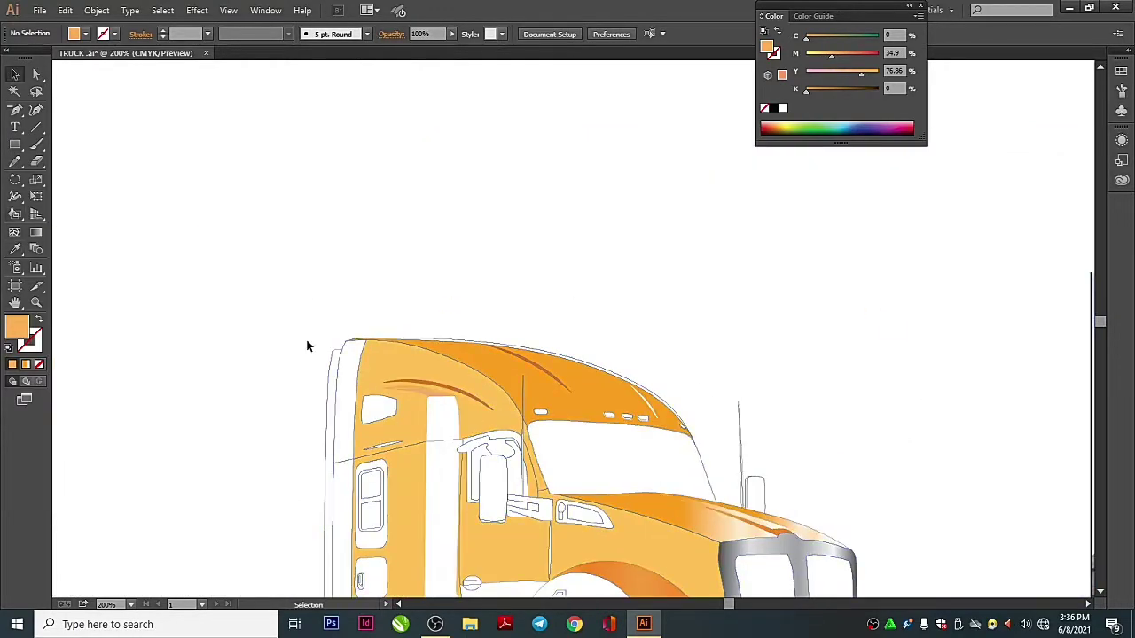
# Zoom in and paint the upper and lower pillar beside the mirror deeper orange
pyautogui.hotkey('ctrl', '=')
pyautogui.scroll(-3, 406, 287)
pyautogui.hscroll(-2, 406, 286)
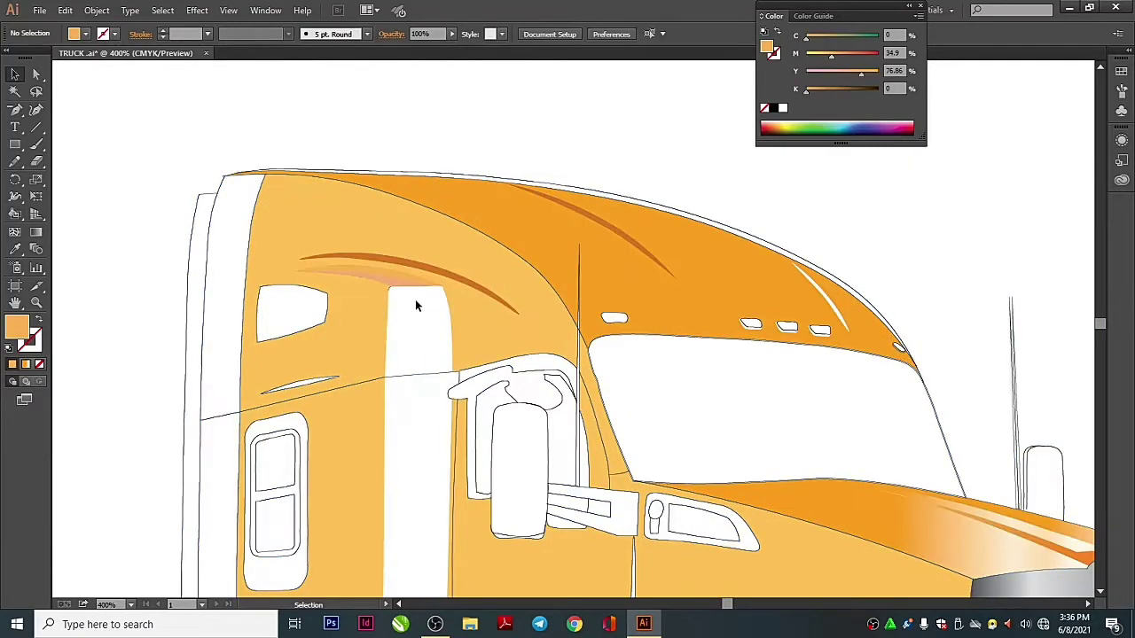
pyautogui.press('k')
pyautogui.doubleClick(16, 328)
pyautogui.click(509, 218)
pyautogui.click(717, 221)
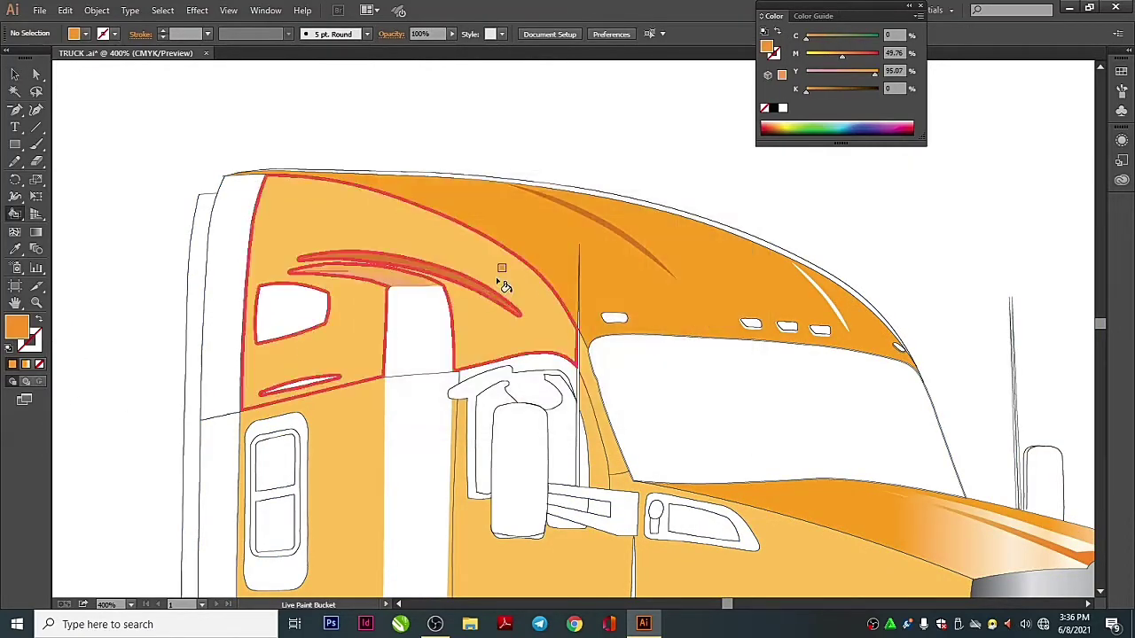
pyautogui.click(429, 351)
pyautogui.click(446, 542)
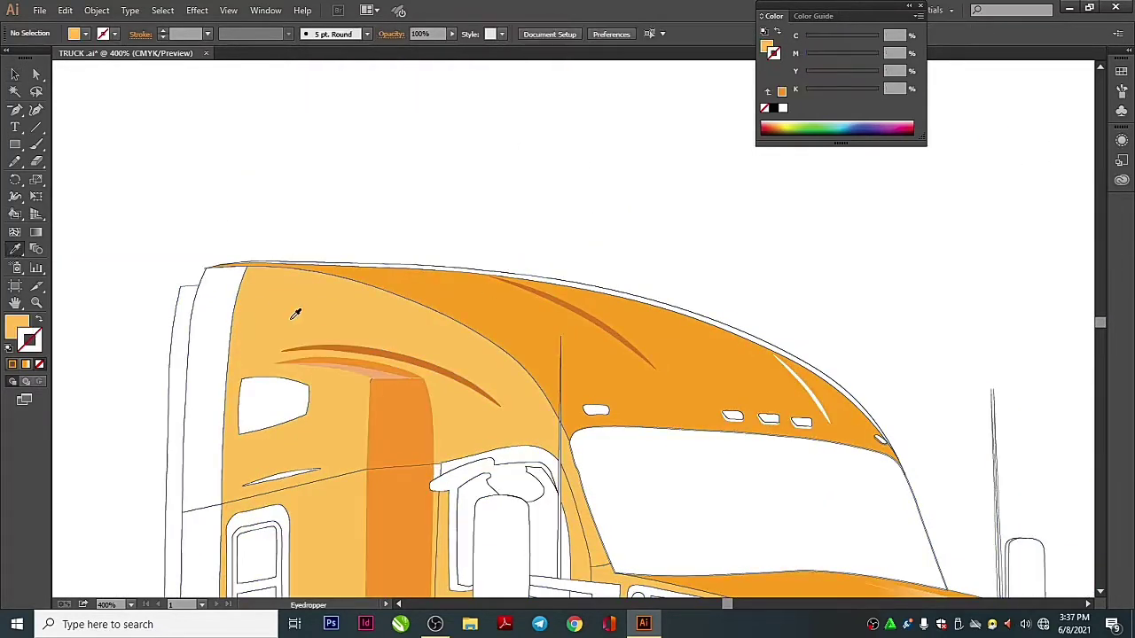
# Confirm the fill colour and pan around the cab to review the painted panels
pyautogui.doubleClick(18, 333)
pyautogui.press('Return')
pyautogui.press('k')
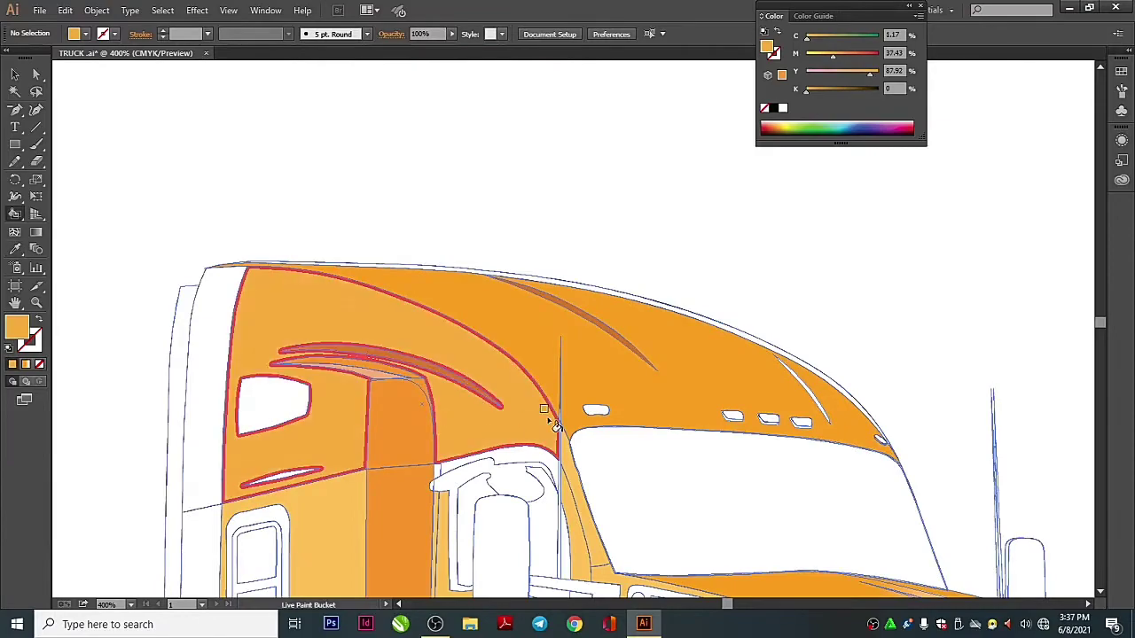
pyautogui.scroll(-5, 620, 355)
pyautogui.scroll(-2, 640, 425)
pyautogui.hscroll(3, 640, 425)
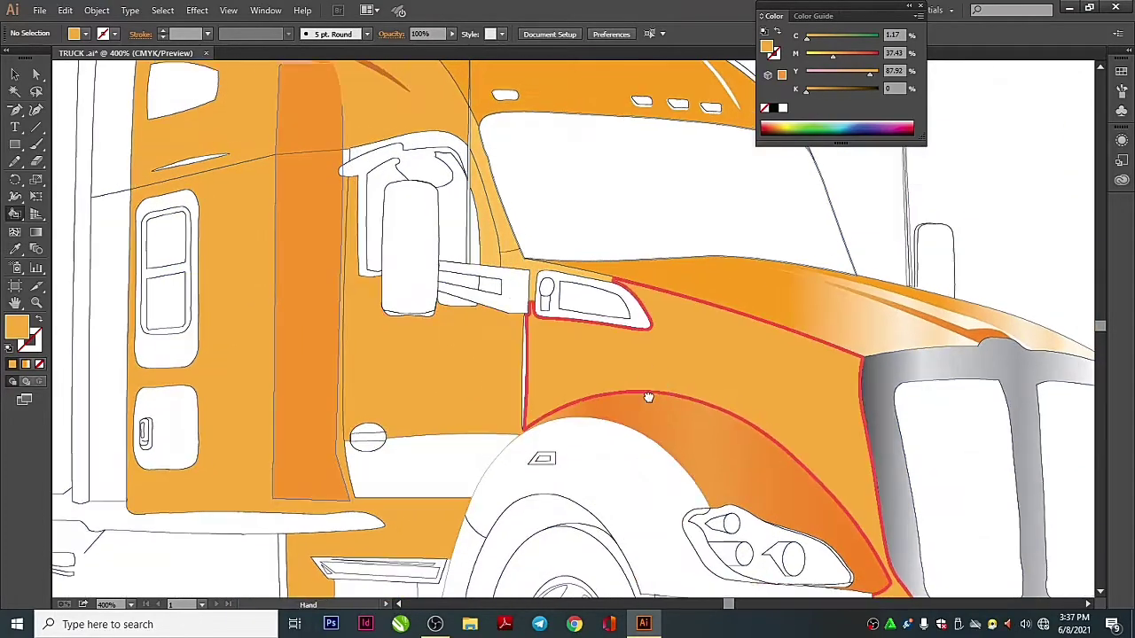
pyautogui.scroll(2, 531, 381)
pyautogui.hscroll(3, 532, 382)
pyautogui.scroll(-3, 636, 581)
pyautogui.scroll(2, 357, 269)
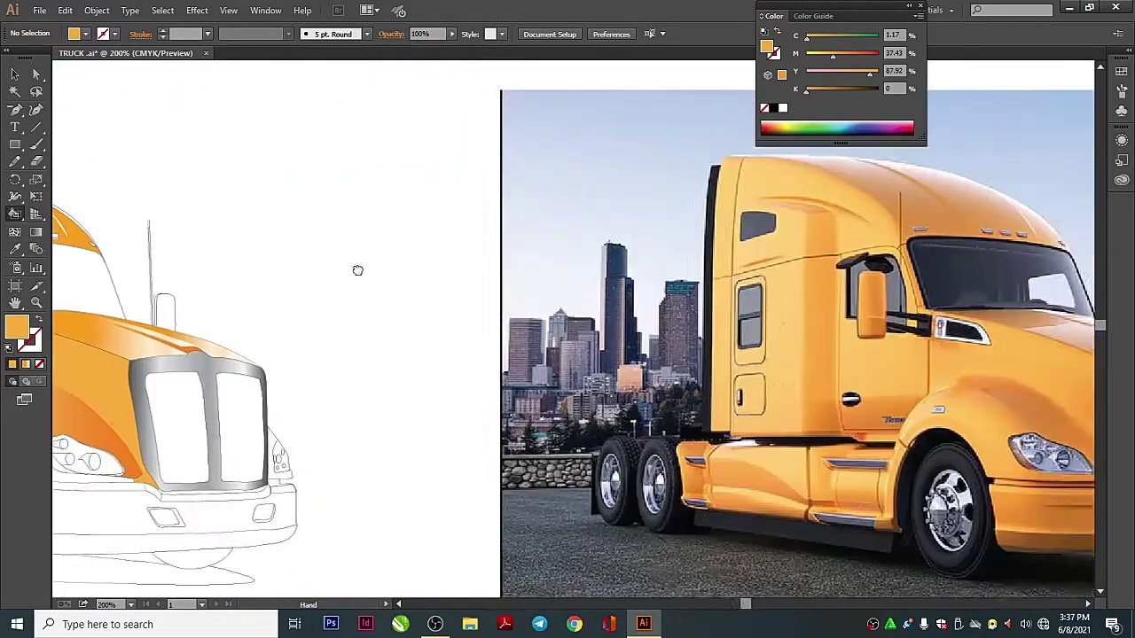
pyautogui.hscroll(-1, 357, 269)
# Sample light orange FFBE57 from the photo and paint the front fender with it
pyautogui.press('i')
pyautogui.click(837, 319)
pyautogui.hscroll(-3, 841, 301)
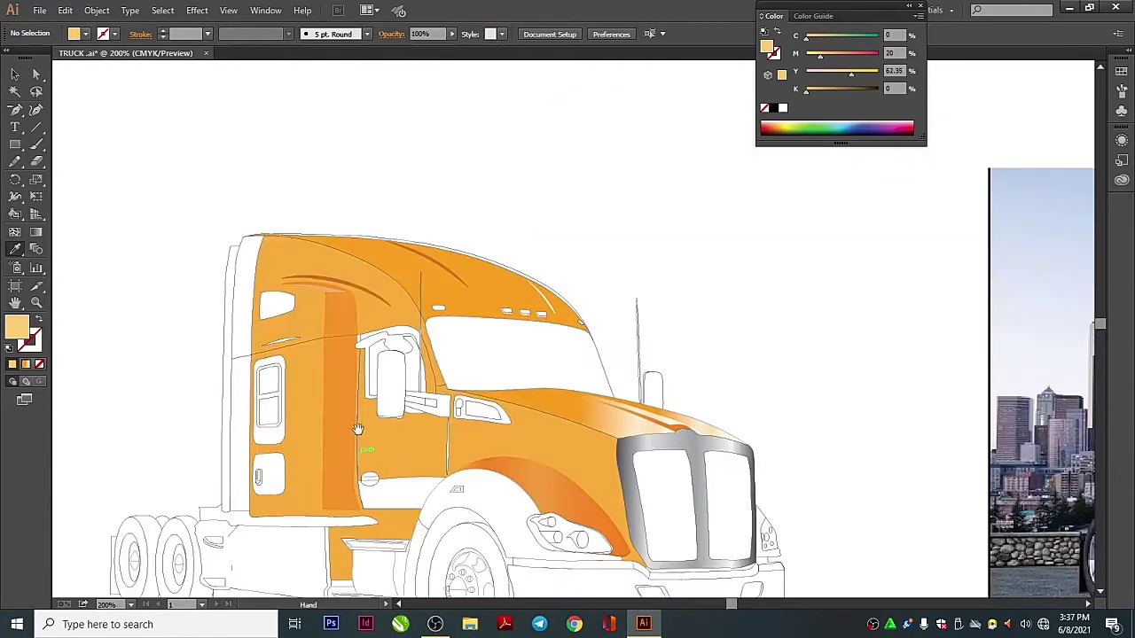
pyautogui.hscroll(-2, 841, 301)
pyautogui.doubleClick(16, 326)
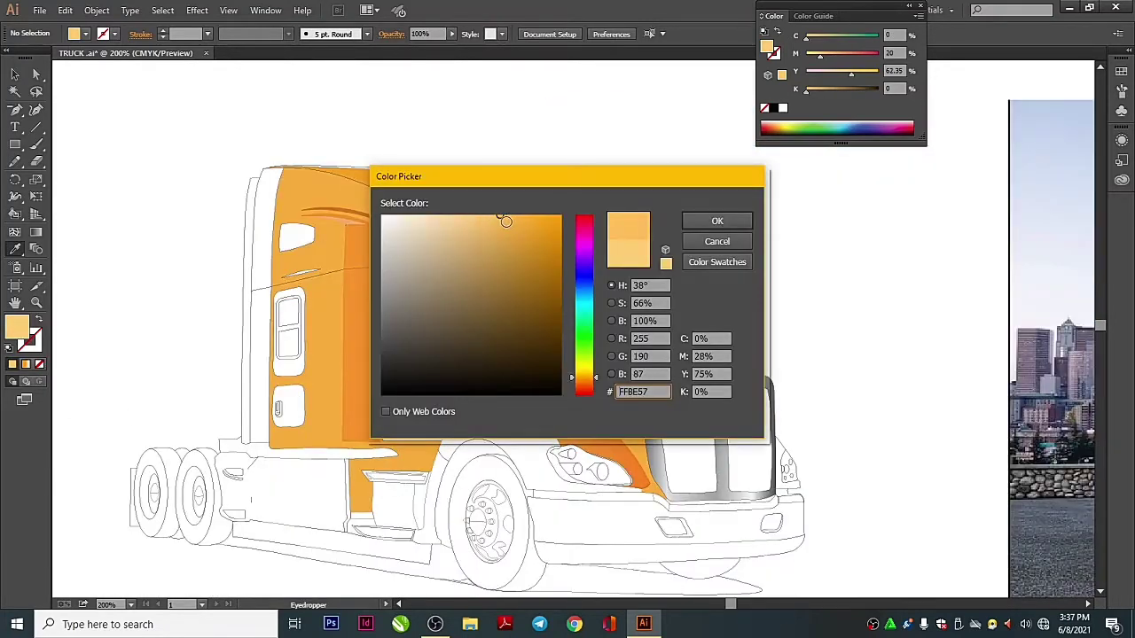
pyautogui.click(717, 221)
pyautogui.press('k')
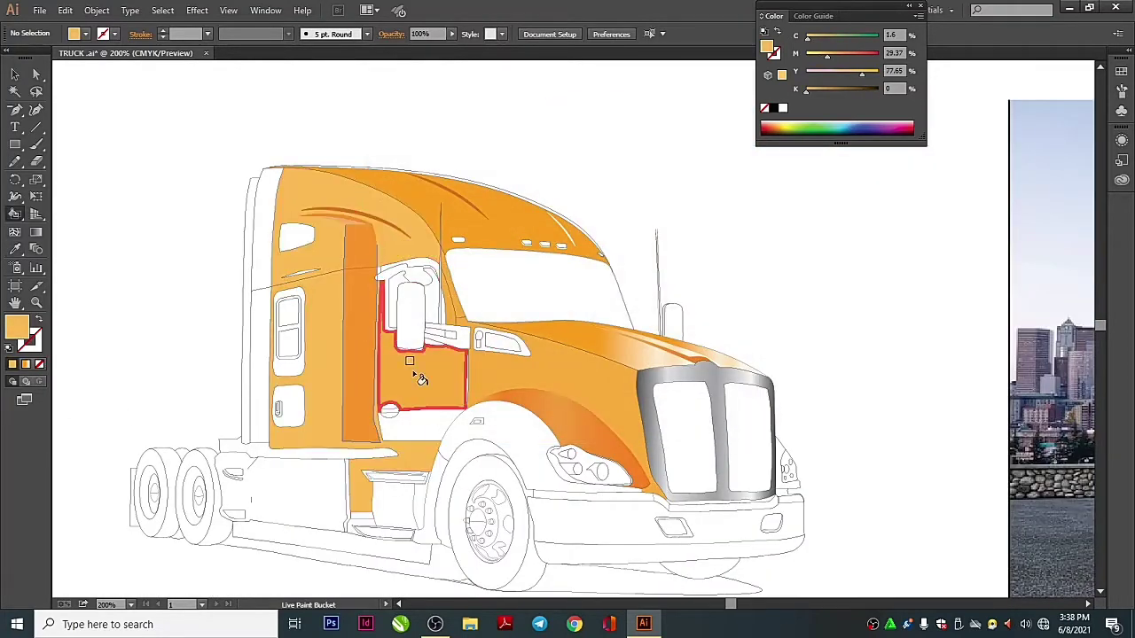
pyautogui.click(542, 371)
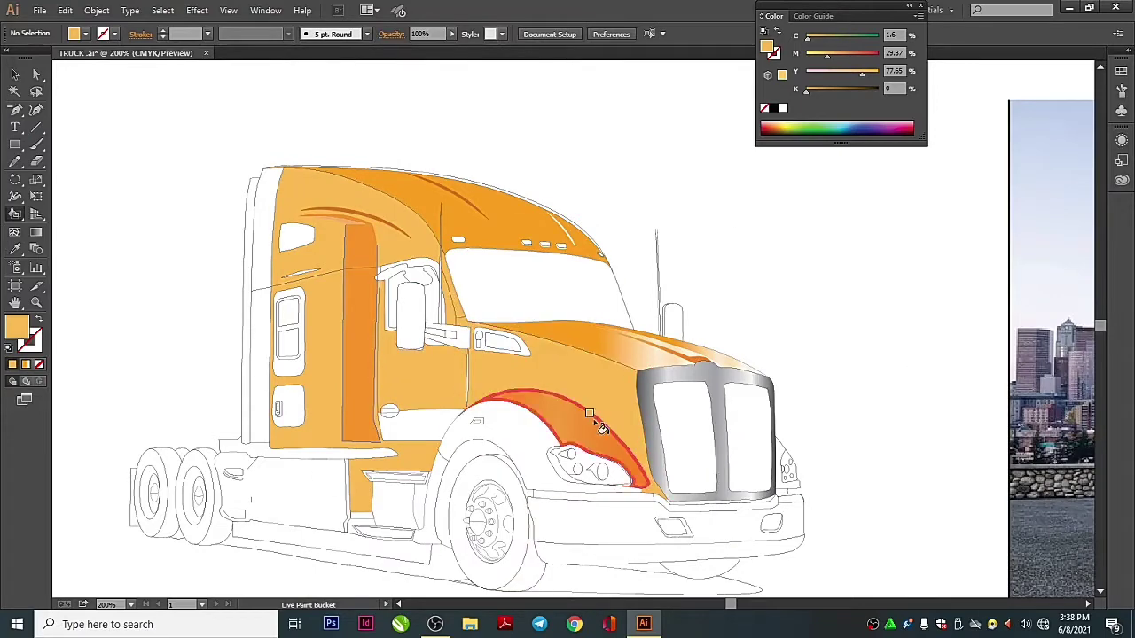
# Sample a darker orange from the truck photo and paint the upper cab strip
pyautogui.press('v')
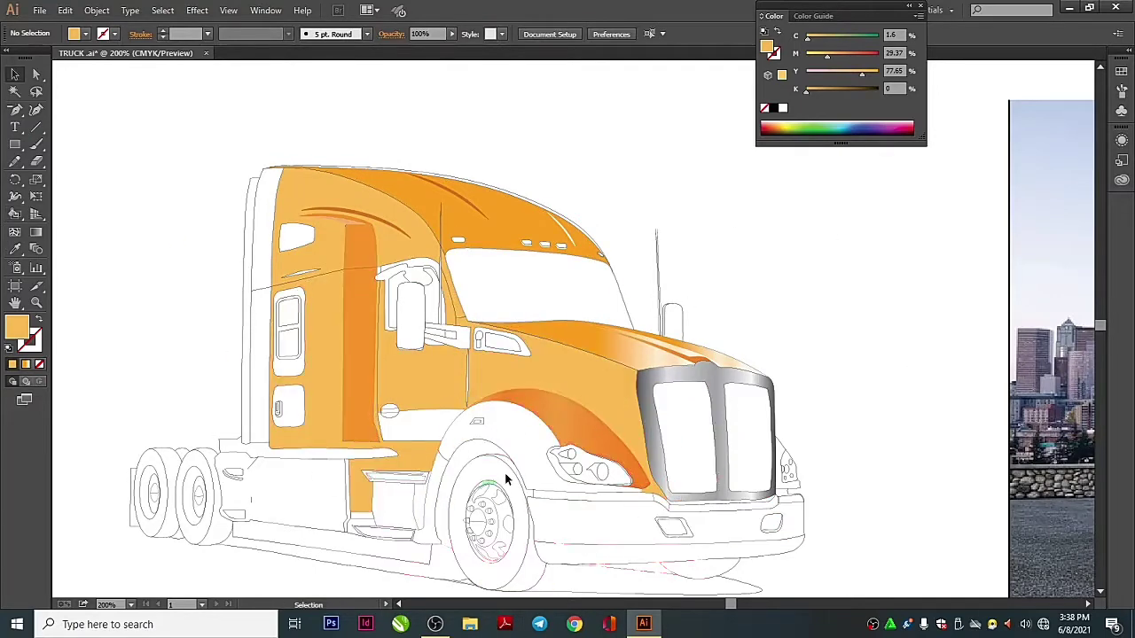
pyautogui.moveTo(736, 480); pyautogui.dragTo(276, 472)
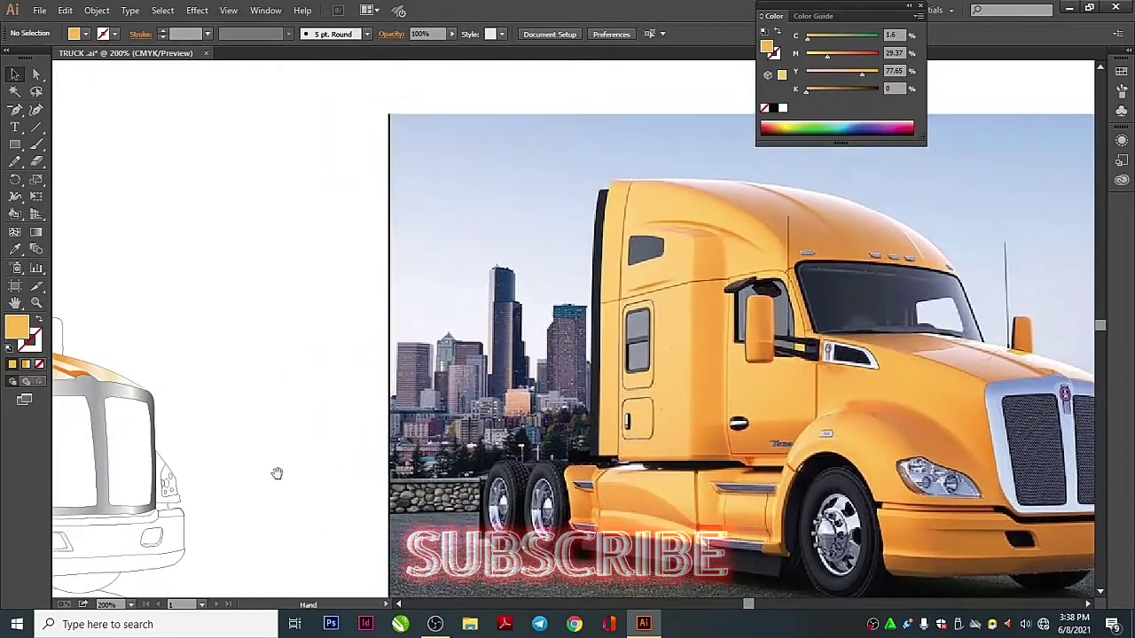
pyautogui.press('i')
pyautogui.click(717, 363)
pyautogui.moveTo(408, 354); pyautogui.dragTo(1071, 476)
pyautogui.press('k')
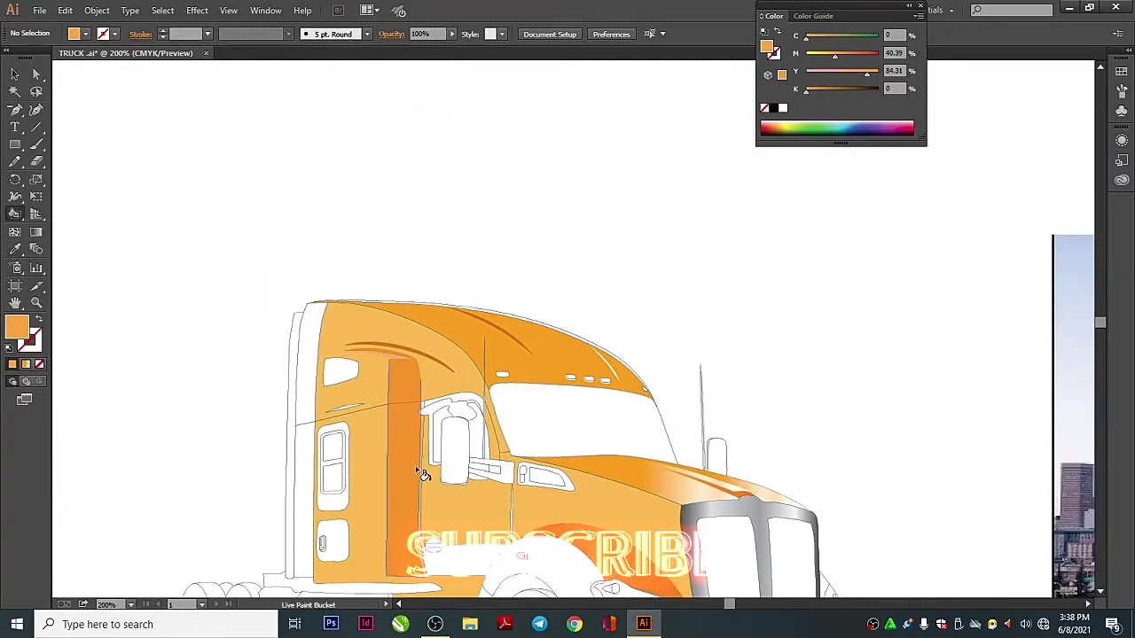
pyautogui.doubleClick(18, 329)
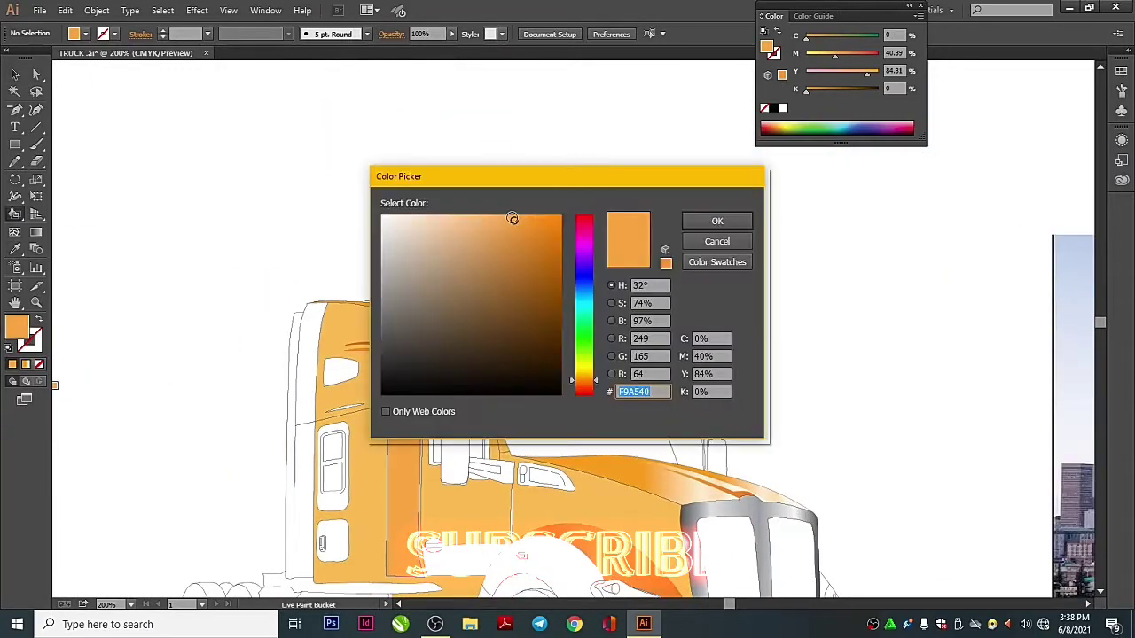
pyautogui.click(716, 220)
pyautogui.click(419, 401)
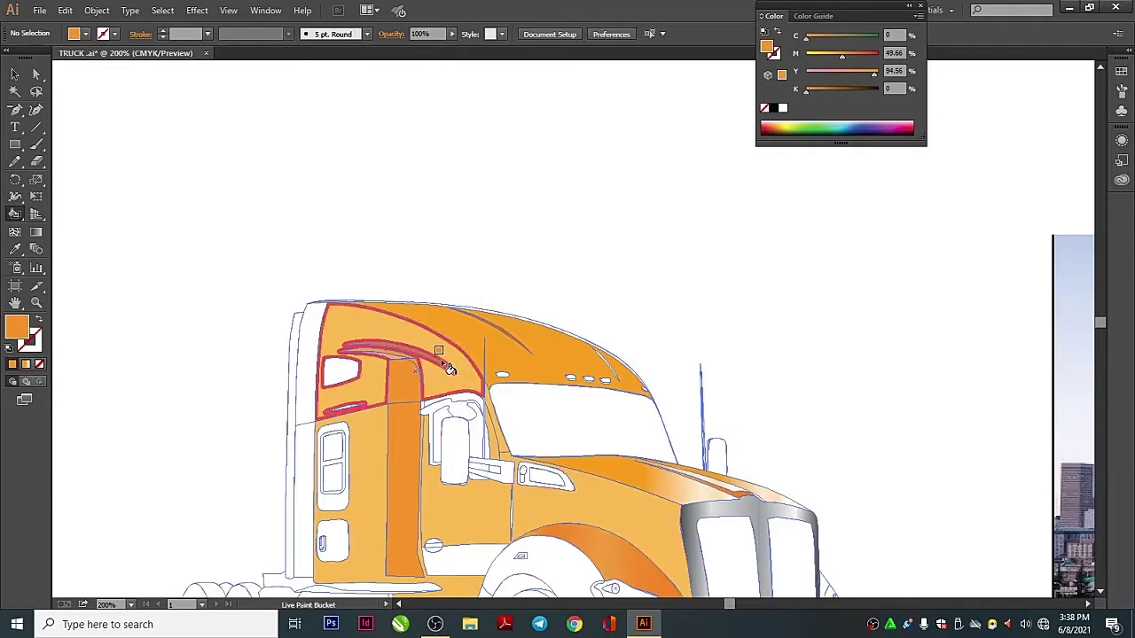
# Pick up the lighter orange and paint the left cab edge strip
pyautogui.press('v')
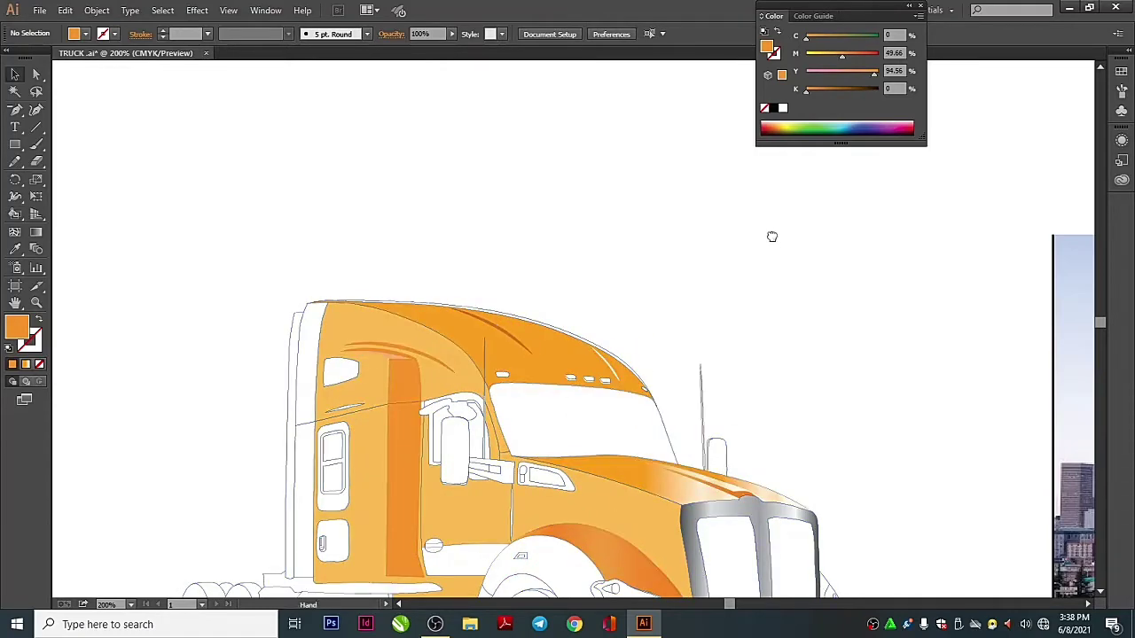
pyautogui.moveTo(771, 236)
pyautogui.mouseDown()
pyautogui.moveTo(561, 288)
pyautogui.moveTo(960, 331)
pyautogui.moveTo(869, 331)
pyautogui.mouseUp()
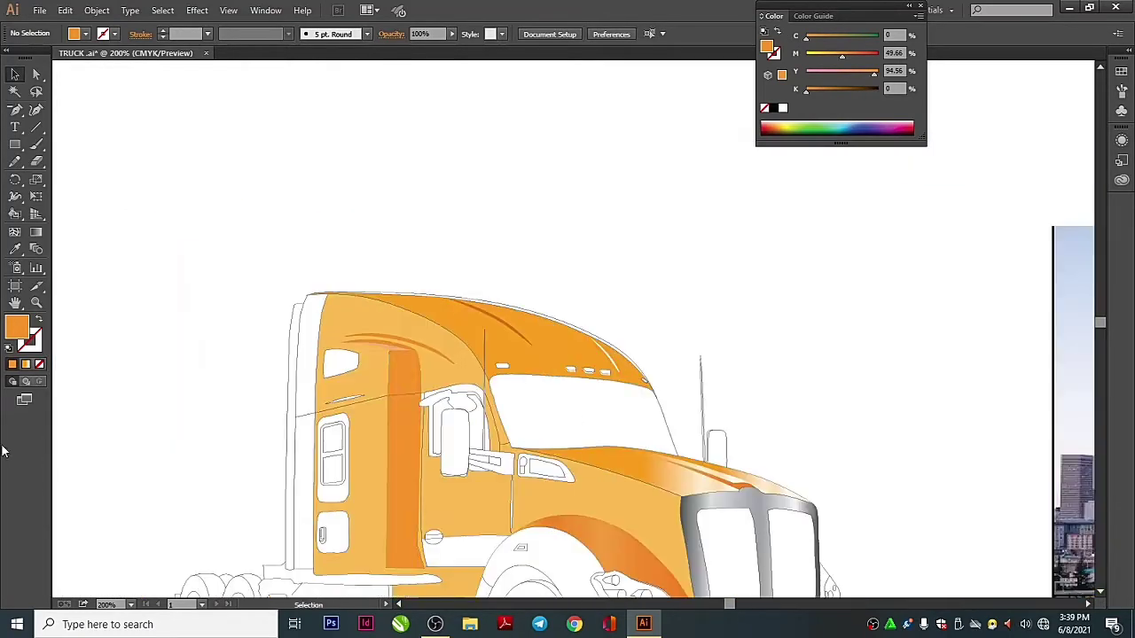
pyautogui.press('i')
pyautogui.click(373, 435)
pyautogui.press('k')
pyautogui.click(308, 363)
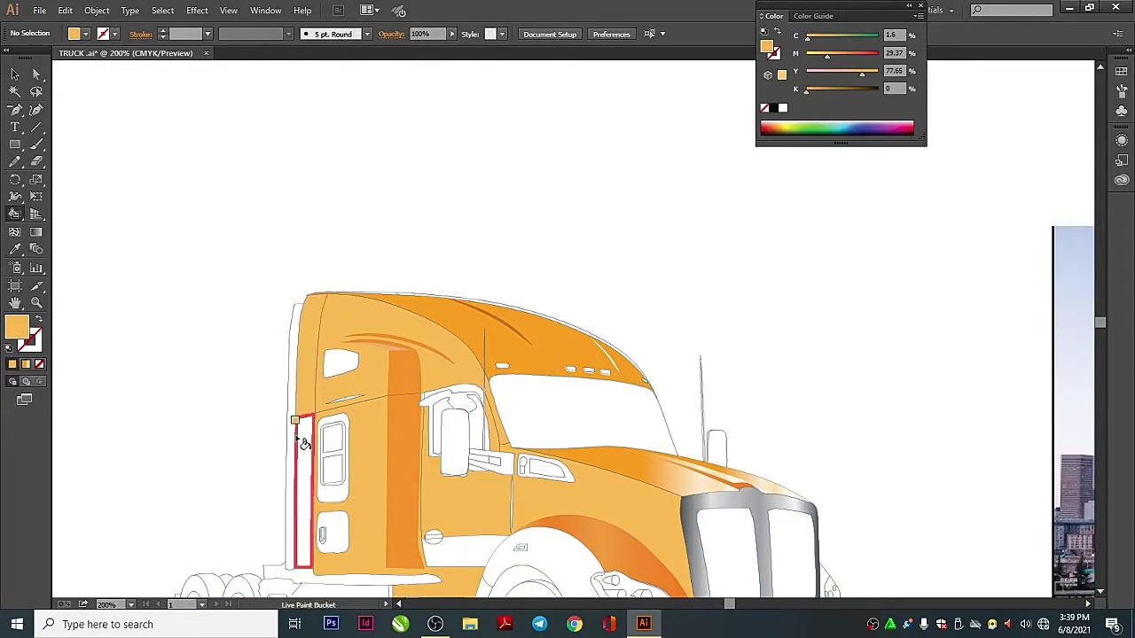
pyautogui.click(304, 444)
# Paint the small side stripe deep orange, then bring the upper cab into view
pyautogui.moveTo(677, 323)
pyautogui.mouseDown()
pyautogui.moveTo(296, 321)
pyautogui.moveTo(643, 365)
pyautogui.mouseUp()
pyautogui.keyDown('alt'); pyautogui.click(390, 381); pyautogui.keyUp('alt')
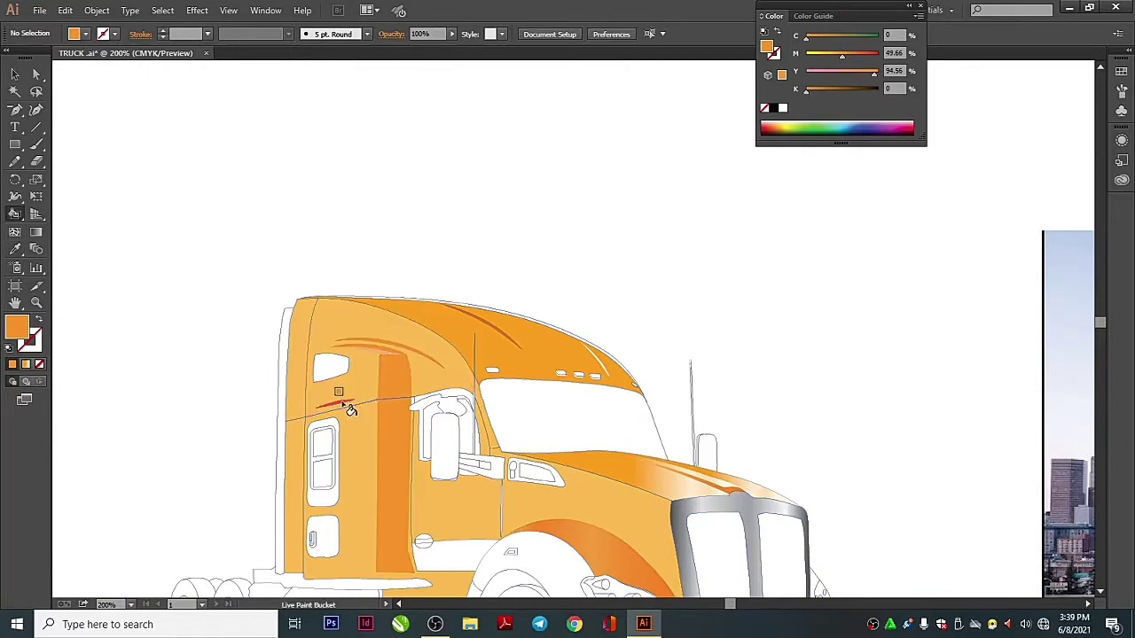
pyautogui.click(348, 406)
pyautogui.press('v')
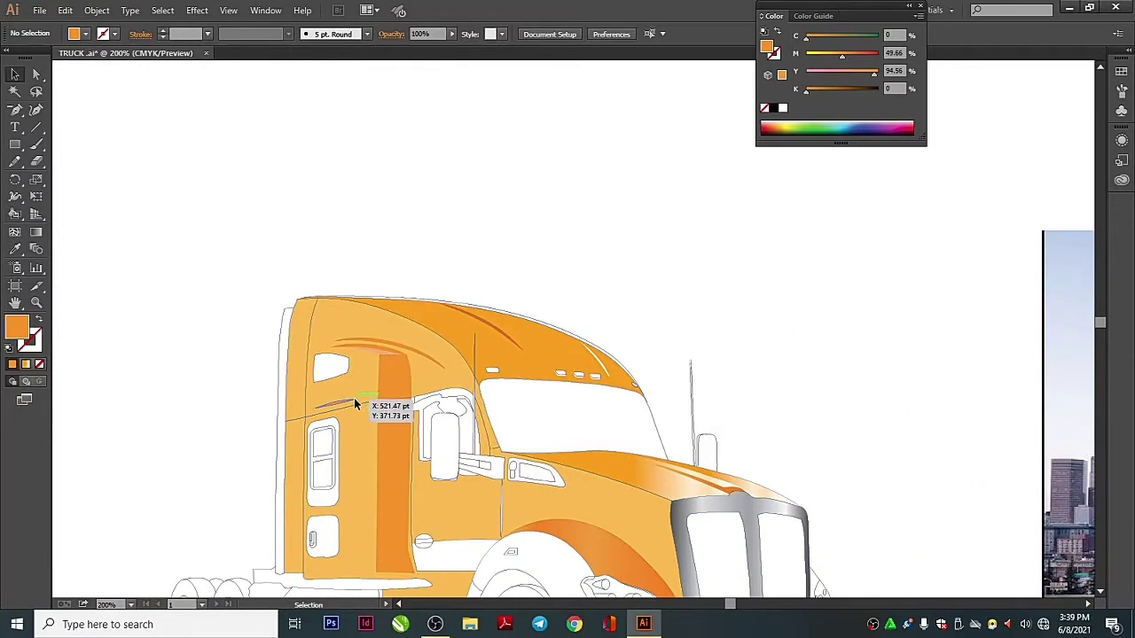
pyautogui.scroll(1, 373, 390)
pyautogui.scroll(1, 401, 354)
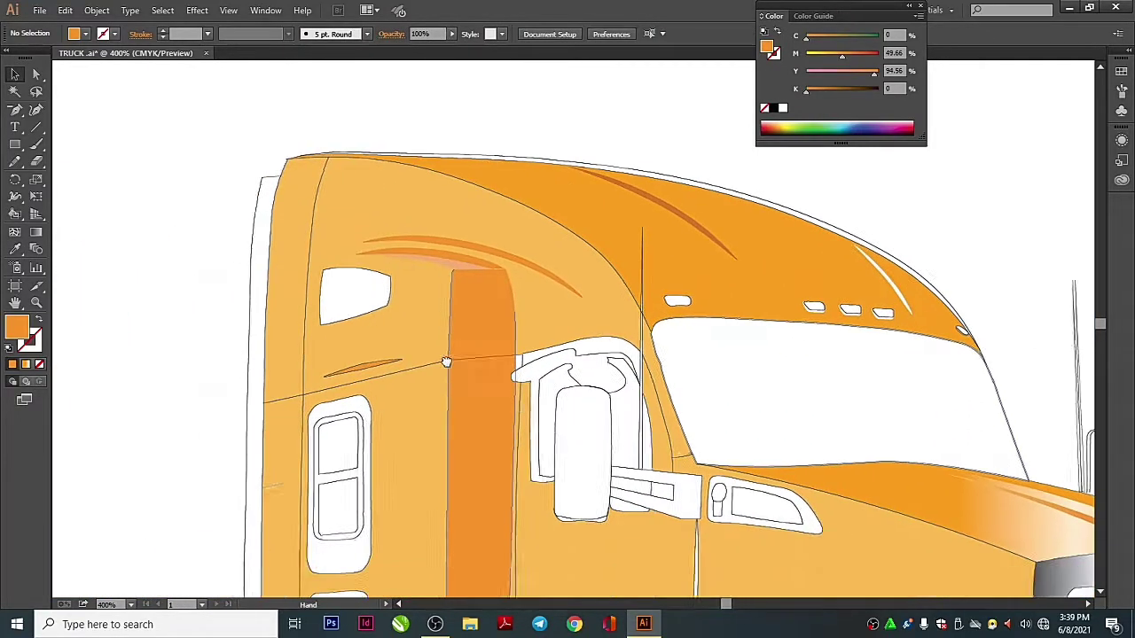
pyautogui.moveTo(445, 362); pyautogui.dragTo(437, 313)
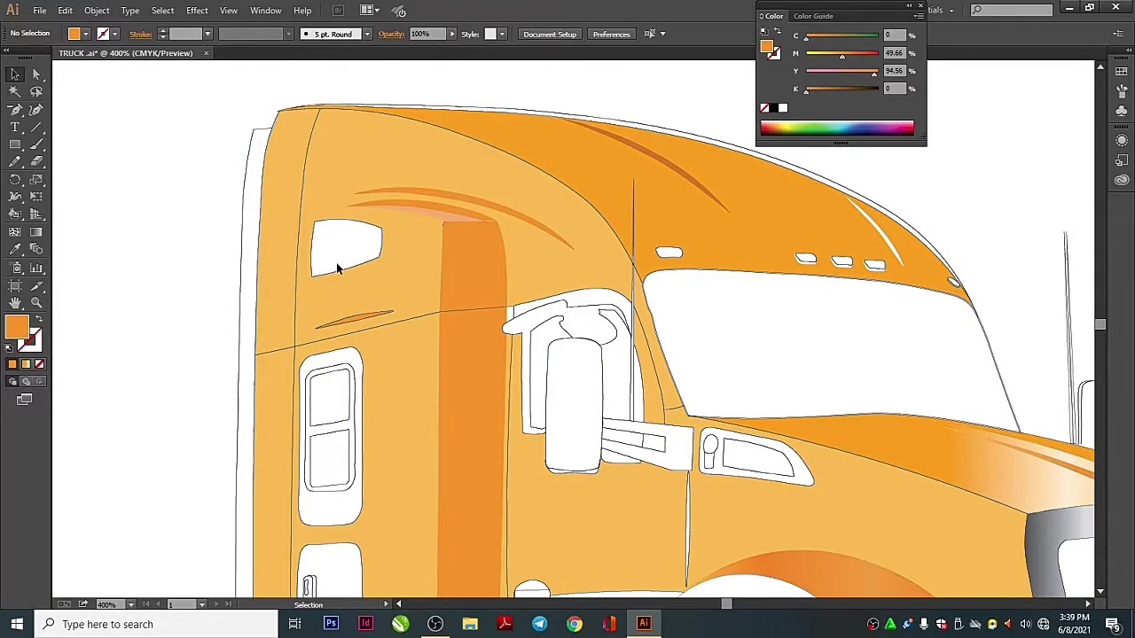
# Set the fill to black and paint the small upper cab window
pyautogui.doubleClick(15, 328)
pyautogui.click(420, 379)
pyautogui.click(735, 221)
pyautogui.press('k')
pyautogui.click(350, 250)
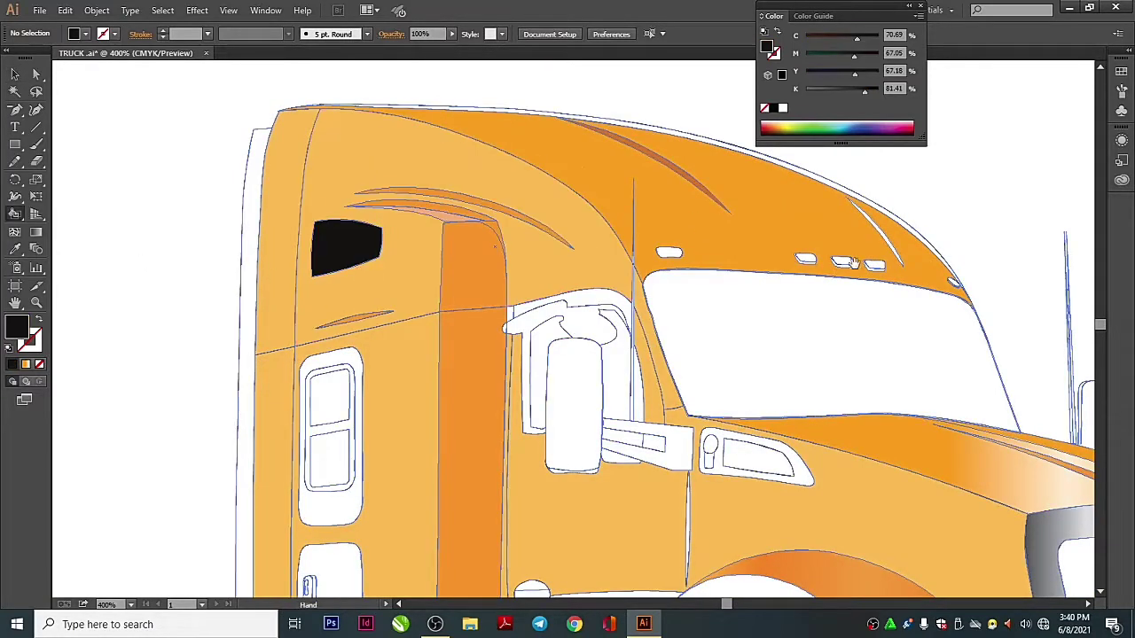
# Sample the window grey from the photo and repaint the upper cab window grey
pyautogui.hscroll(5, 852, 262)
pyautogui.hscroll(5, 716, 313)
pyautogui.press('i')
pyautogui.click(822, 301)
pyautogui.hscroll(-10, 857, 366)
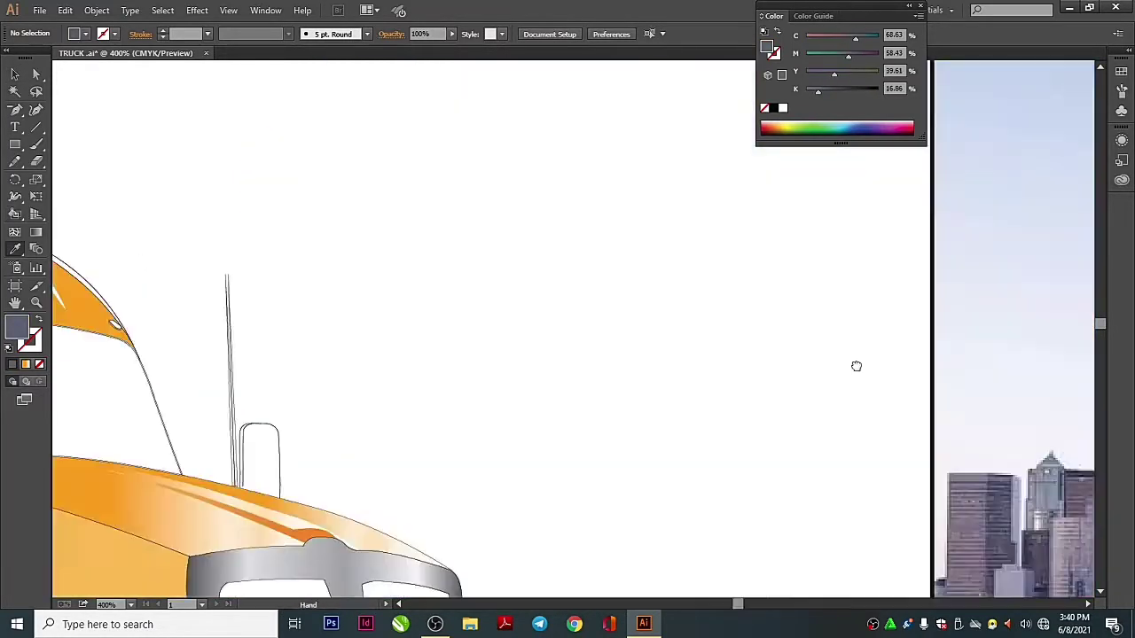
pyautogui.hscroll(-5, 481, 316)
pyautogui.press('k')
pyautogui.click(469, 317)
# Zoom out to the whole cab and adjust the grey fill colour
pyautogui.hscroll(10, 1025, 375)
pyautogui.hscroll(-10, 355, 399)
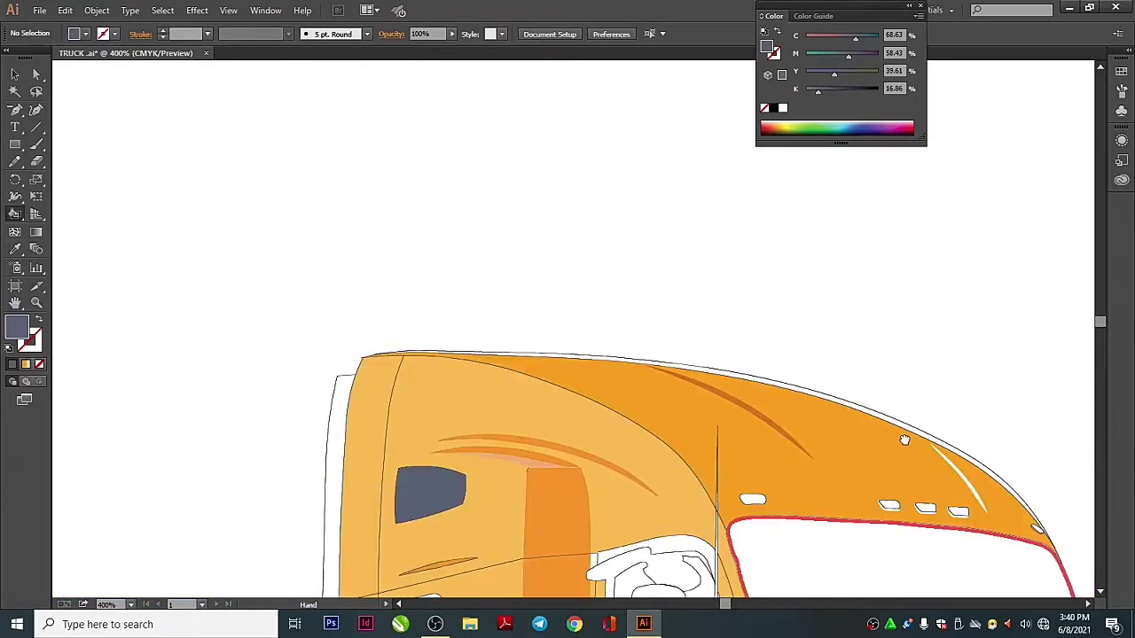
pyautogui.scroll(-3, 524, 443)
pyautogui.hotkey('ctrl', '-')
pyautogui.doubleClick(17, 330)
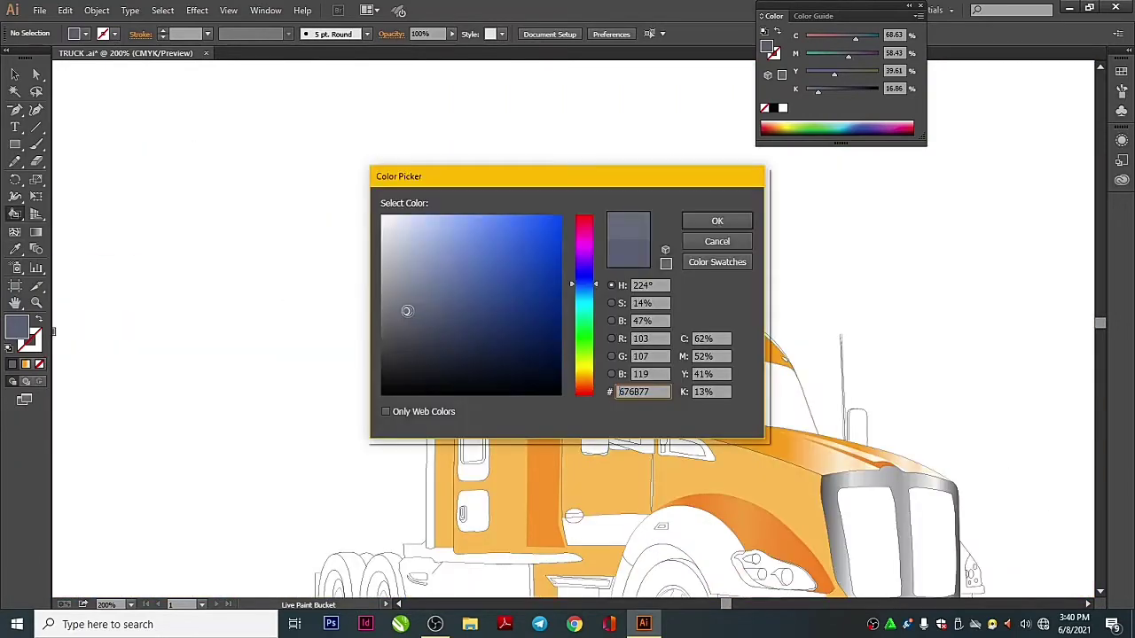
pyautogui.press('Return')
# Compare against the reference photo and settle on a dark grey fill for the windows
pyautogui.hscroll(10, 493, 413)
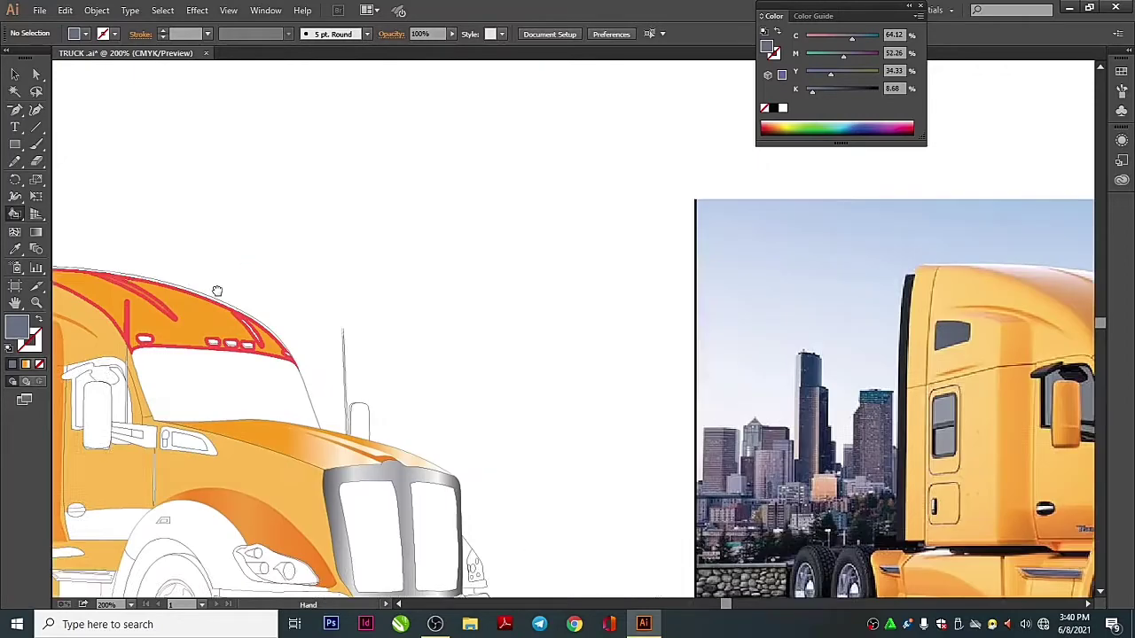
pyautogui.moveTo(216, 292); pyautogui.dragTo(551, 292)
pyautogui.hscroll(5, 367, 381)
pyautogui.hscroll(-6, 367, 380)
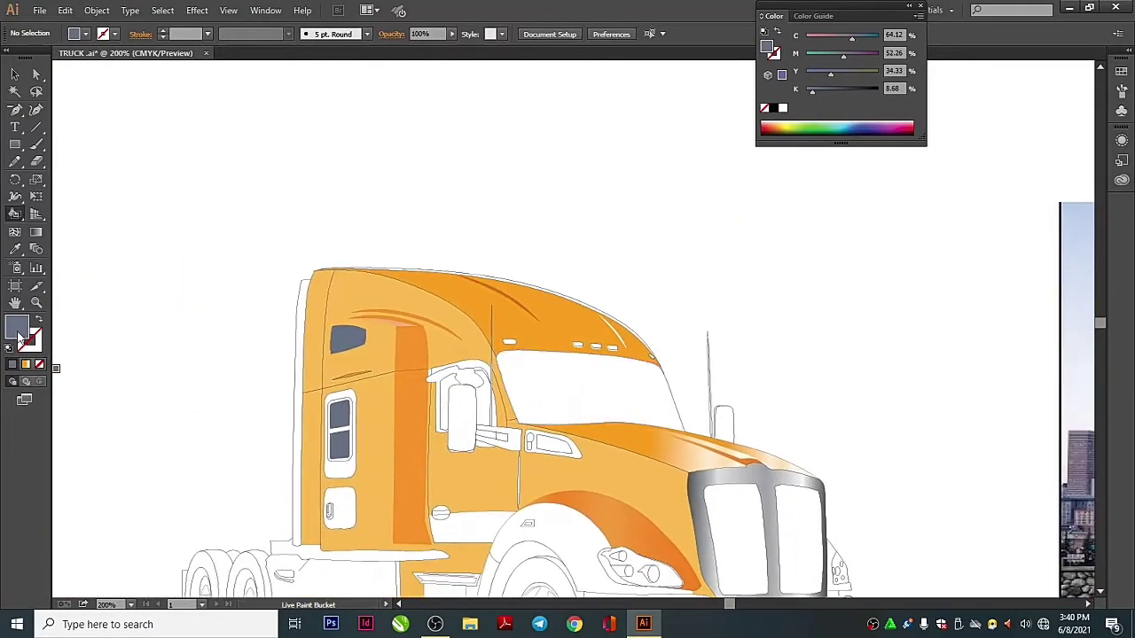
pyautogui.doubleClick(17, 329)
pyautogui.press('Return')
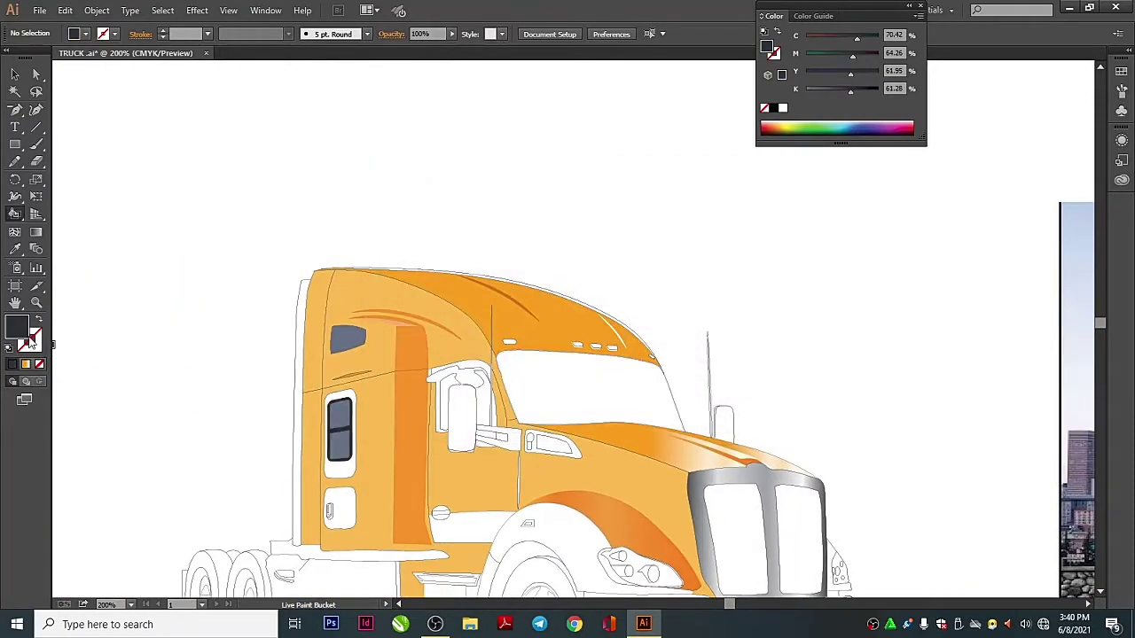
pyautogui.doubleClick(21, 332)
pyautogui.press('Return')
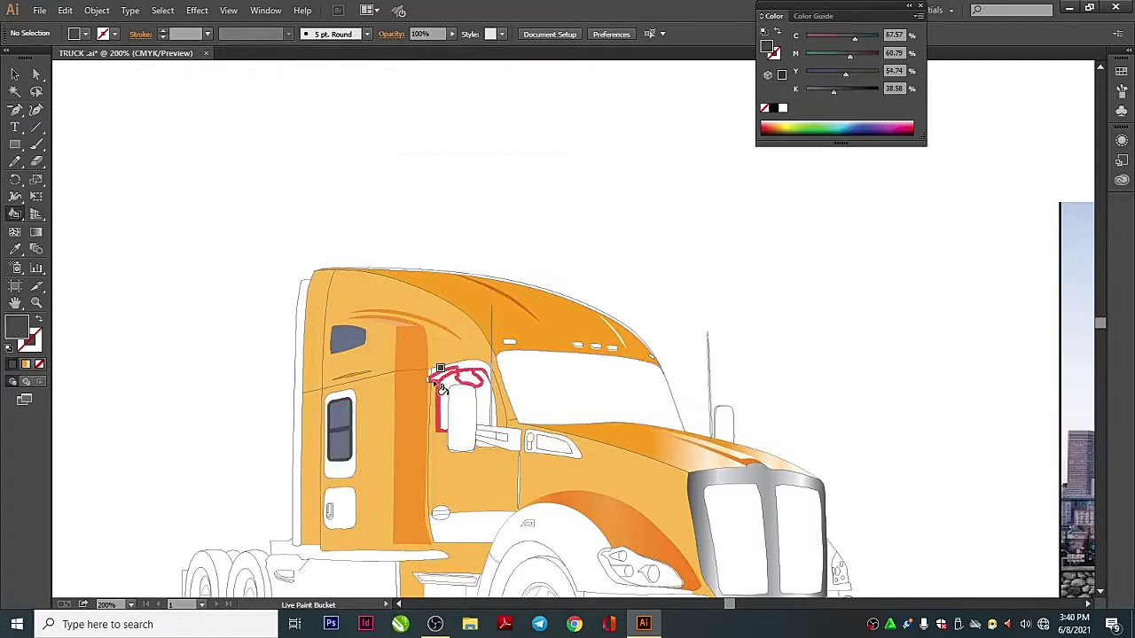
pyautogui.hscroll(3, 440, 387)
pyautogui.hscroll(-3, 559, 367)
pyautogui.press('k')
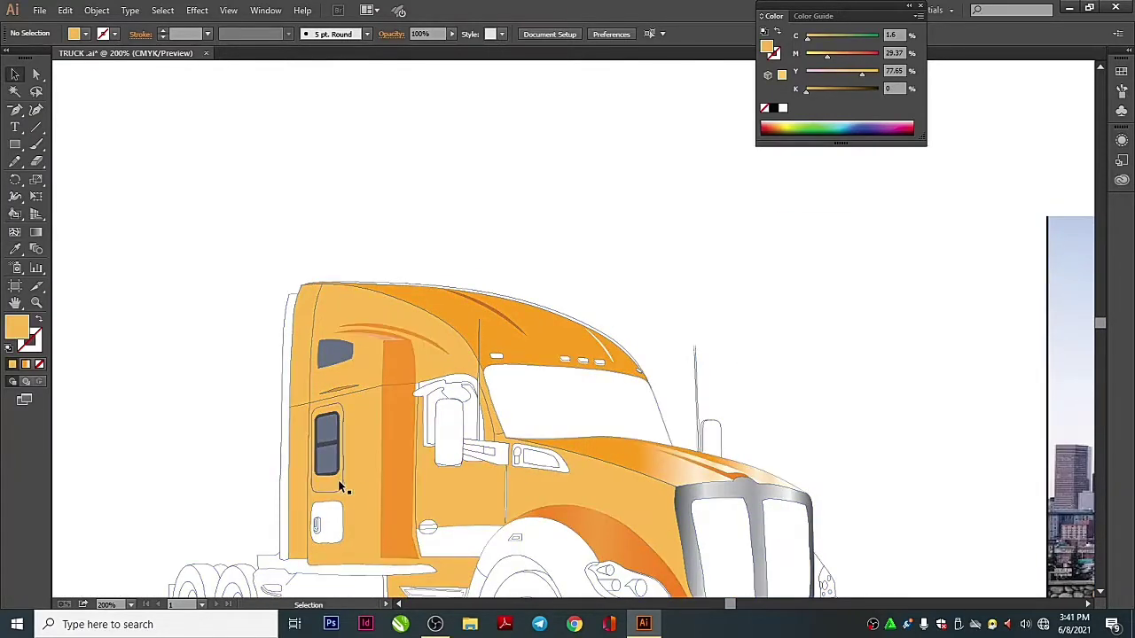
# Set the fill to a slightly deeper orange and zoom in on the cab door
pyautogui.doubleClick(23, 330)
pyautogui.click(499, 222)
pyautogui.click(716, 221)
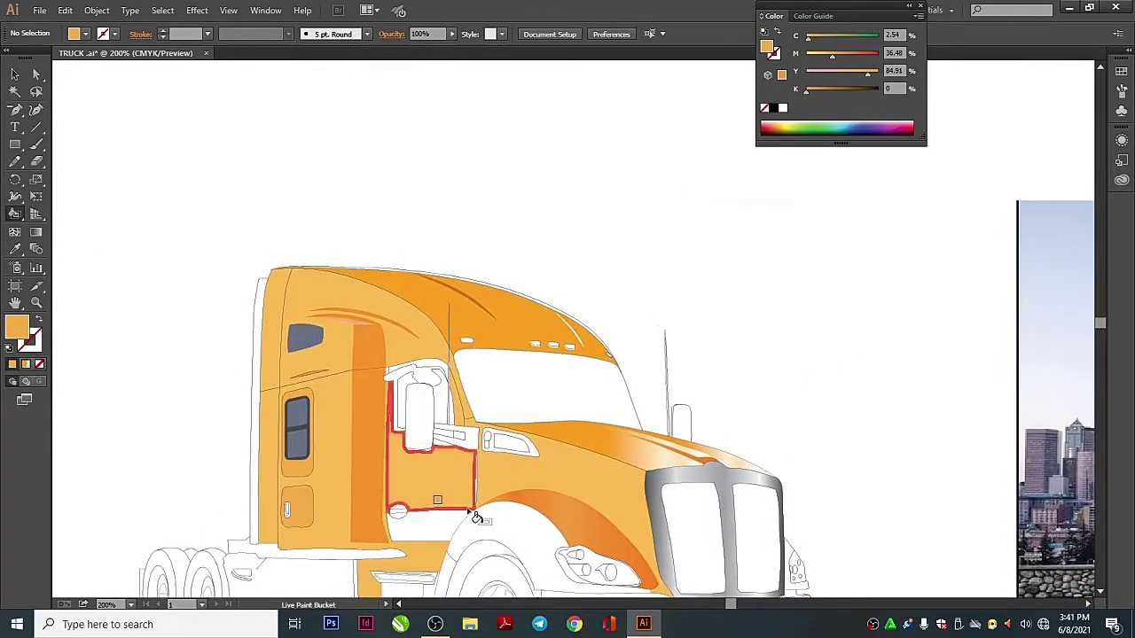
pyautogui.moveTo(763, 390)
pyautogui.mouseDown()
pyautogui.moveTo(537, 346)
pyautogui.moveTo(603, 337)
pyautogui.moveTo(487, 290)
pyautogui.moveTo(640, 296)
pyautogui.moveTo(823, 222)
pyautogui.mouseUp()
pyautogui.hotkey('ctrl', '+')
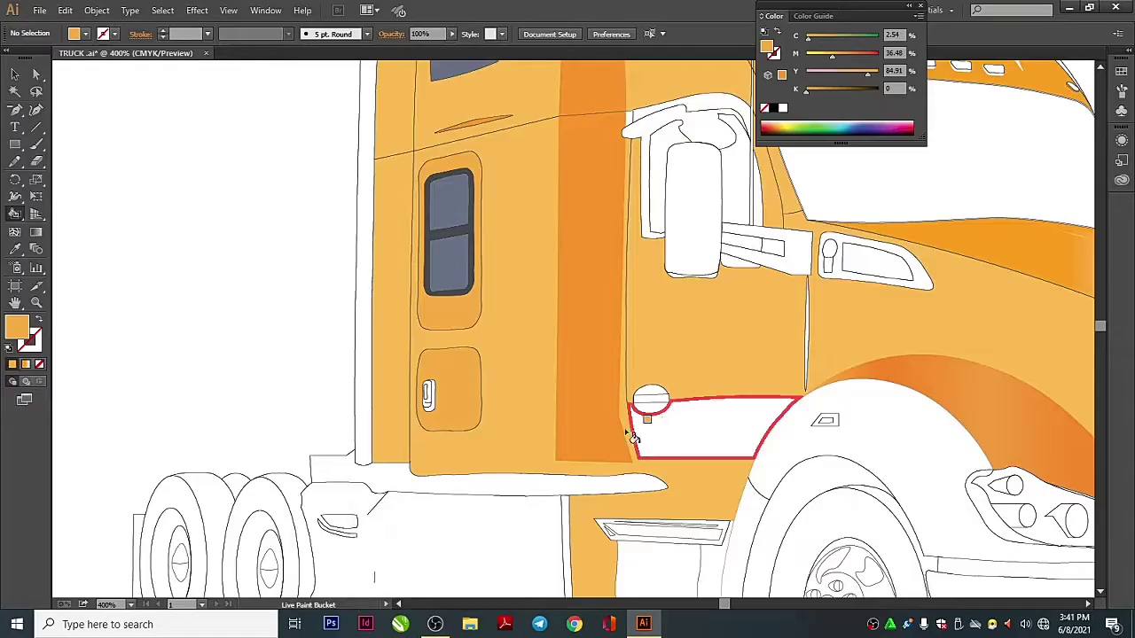
pyautogui.hotkey('ctrl', '+')
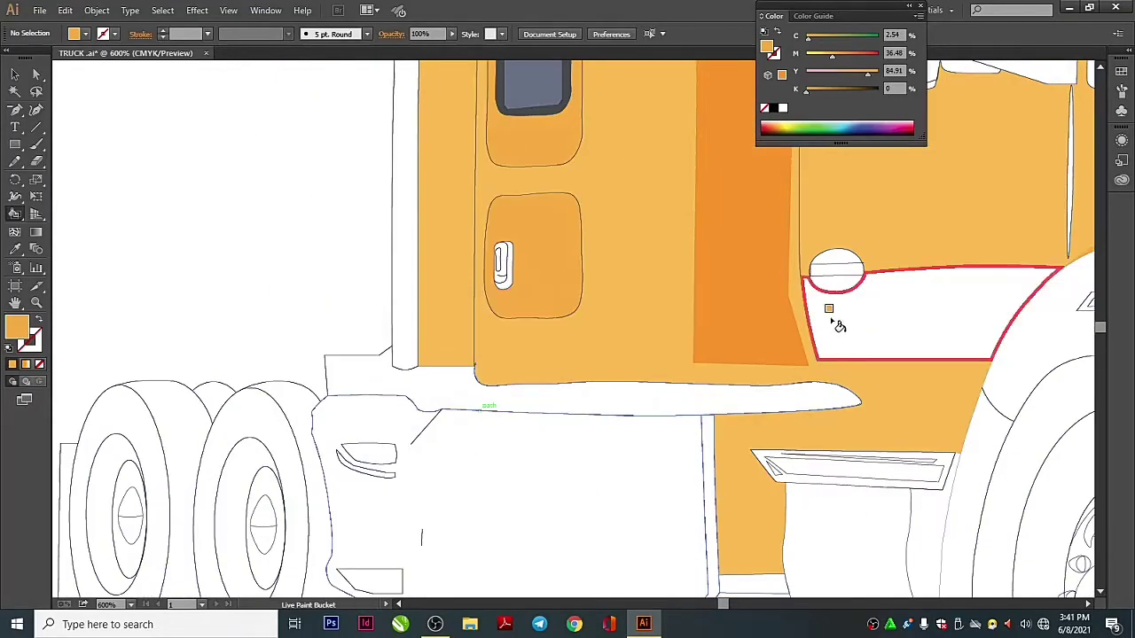
# Zoom out and back in to line up the reference photo and the door panel
pyautogui.hotkey('ctrl', '0')
pyautogui.hotkey('ctrl', '+')
pyautogui.hotkey('ctrl', '+')
pyautogui.moveTo(1037, 328); pyautogui.dragTo(547, 451)
pyautogui.hotkey('ctrl', '+')
pyautogui.hotkey('ctrl', '+')
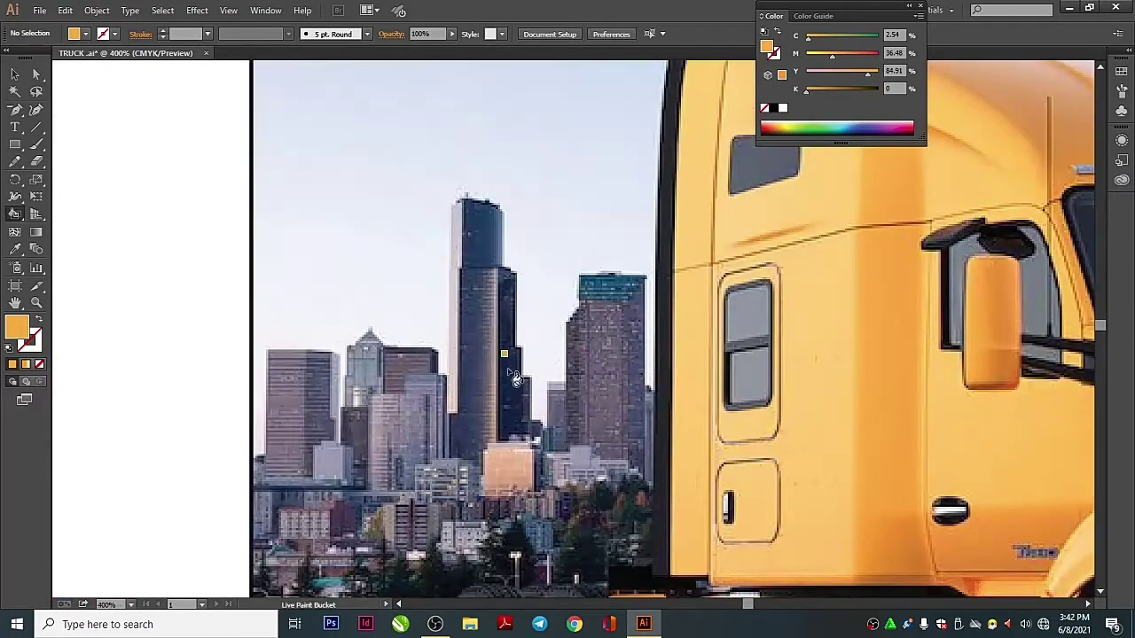
pyautogui.moveTo(133, 283)
pyautogui.mouseDown()
pyautogui.moveTo(552, 445)
pyautogui.moveTo(482, 329)
pyautogui.moveTo(453, 240)
pyautogui.mouseUp()
pyautogui.hotkey('ctrl', '+')
pyautogui.hotkey('ctrl', '+')
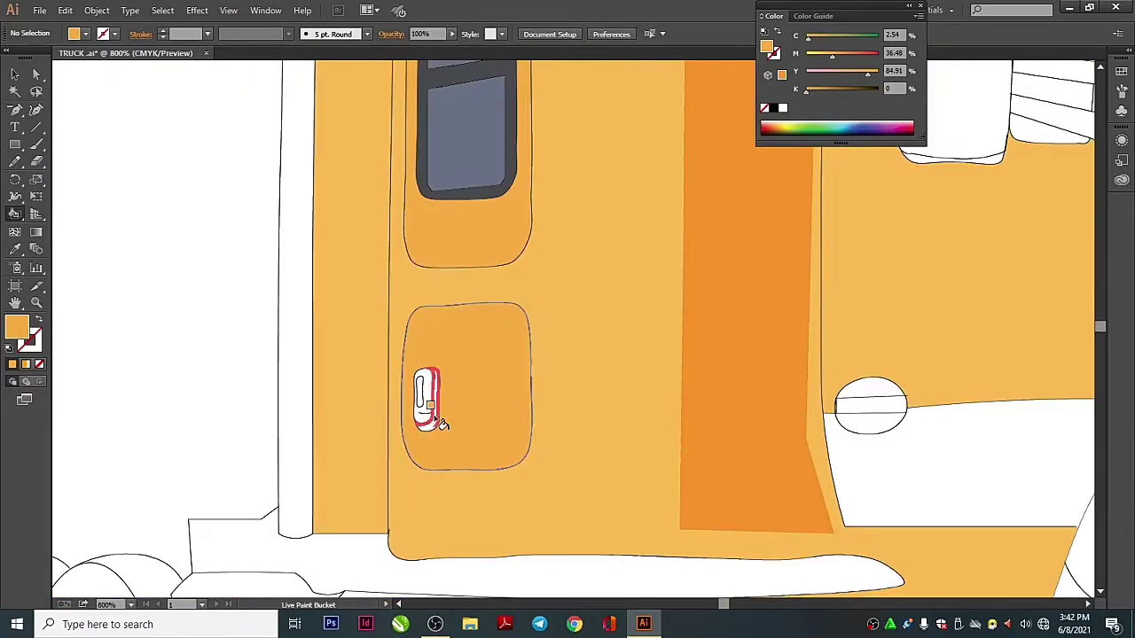
# Paint the door handle dark charcoal grey, leaving its inner highlight white
pyautogui.doubleClick(16, 327)
pyautogui.click(717, 221)
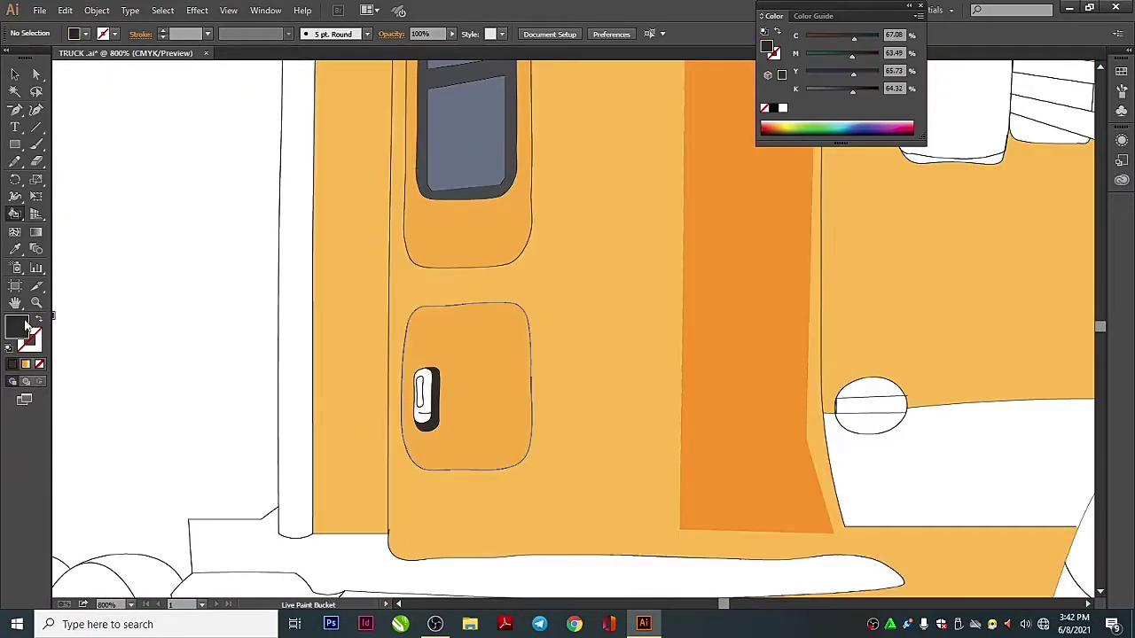
pyautogui.doubleClick(17, 327)
pyautogui.click(400, 352)
pyautogui.press('Return')
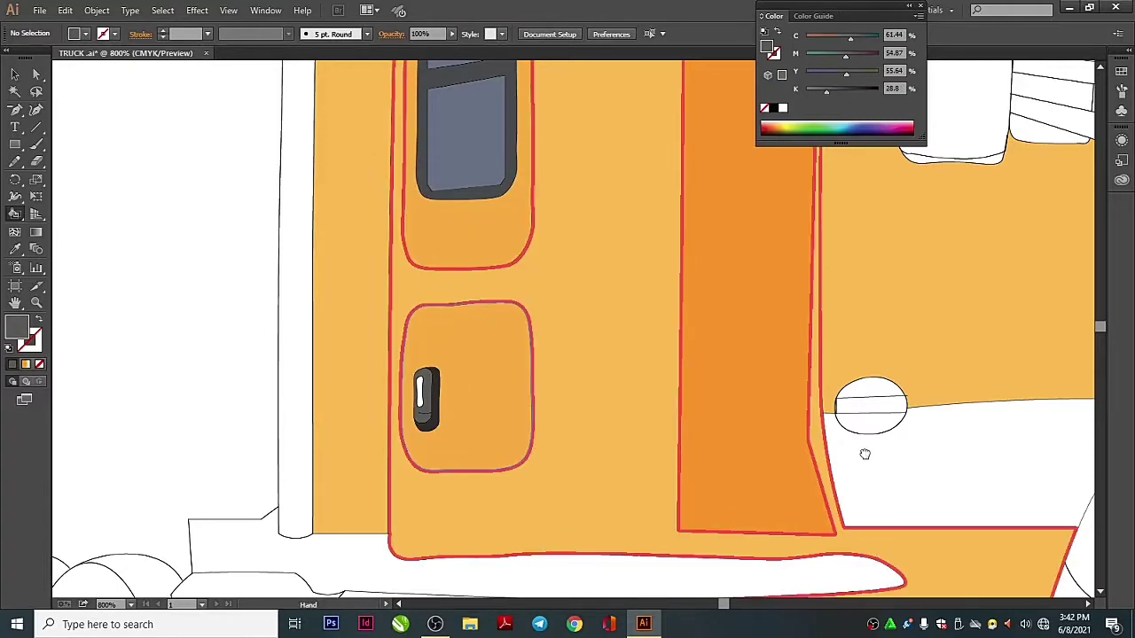
pyautogui.scroll(-2, 864, 454)
pyautogui.scroll(-3, 589, 438)
pyautogui.scroll(2, 496, 354)
# Bring the truck front and the reference photo into view for sampling
pyautogui.moveTo(491, 339); pyautogui.dragTo(433, 333)
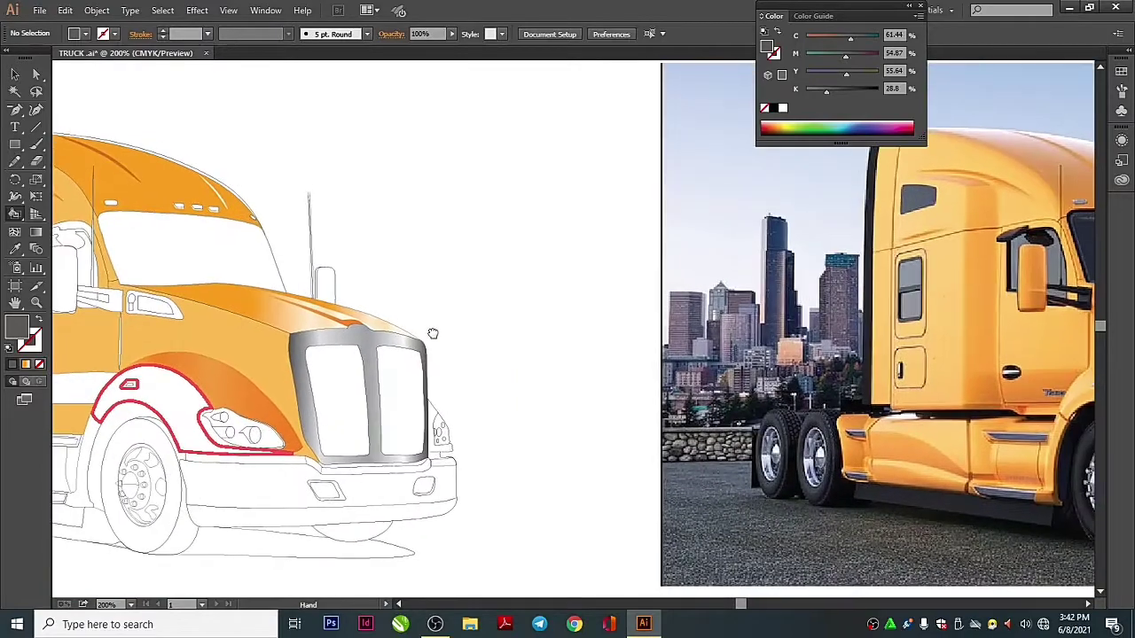
pyautogui.press('i')
pyautogui.scroll(1, 265, 315)
pyautogui.hscroll(-3, 264, 315)
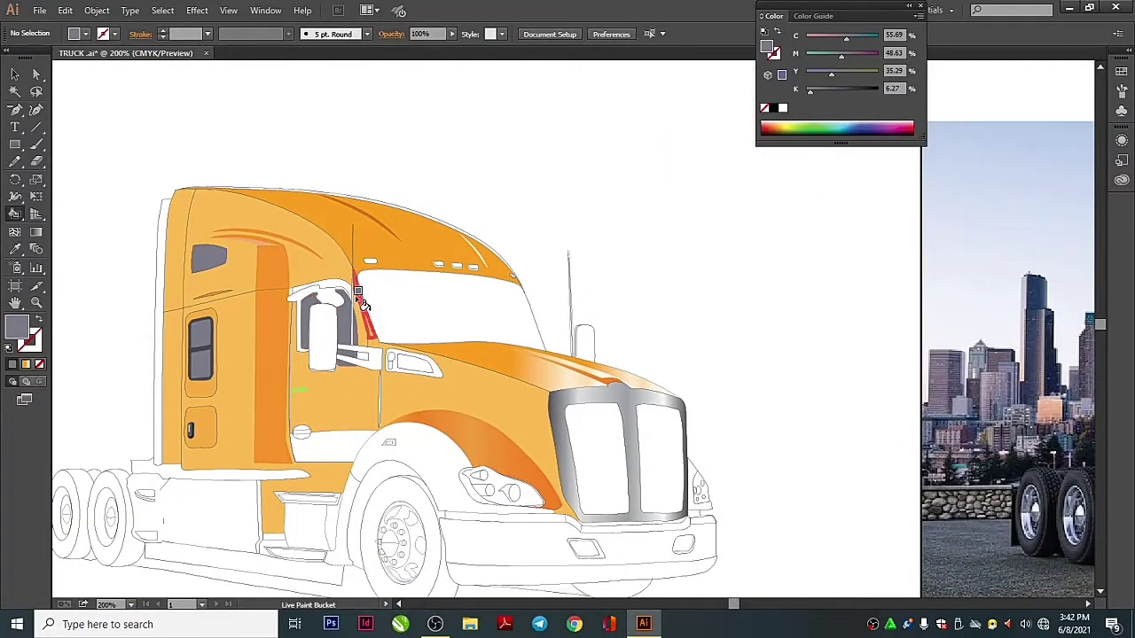
pyautogui.scroll(-1, 362, 302)
pyautogui.scroll(1, 499, 494)
pyautogui.scroll(-1, 283, 329)
pyautogui.press('i')
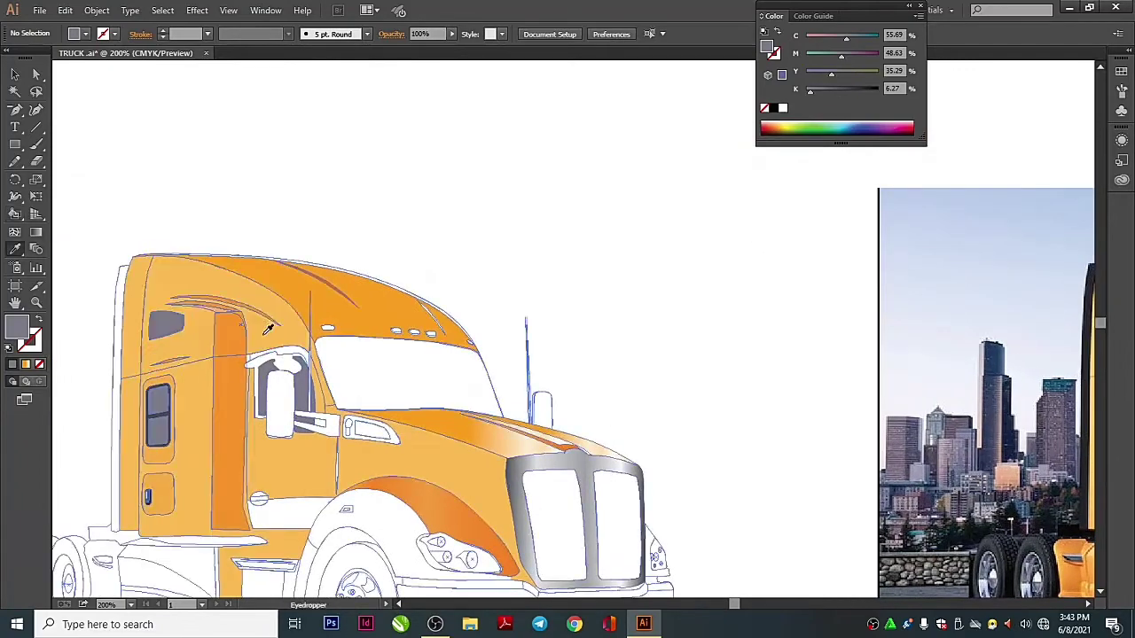
pyautogui.moveTo(671, 388); pyautogui.dragTo(598, 408)
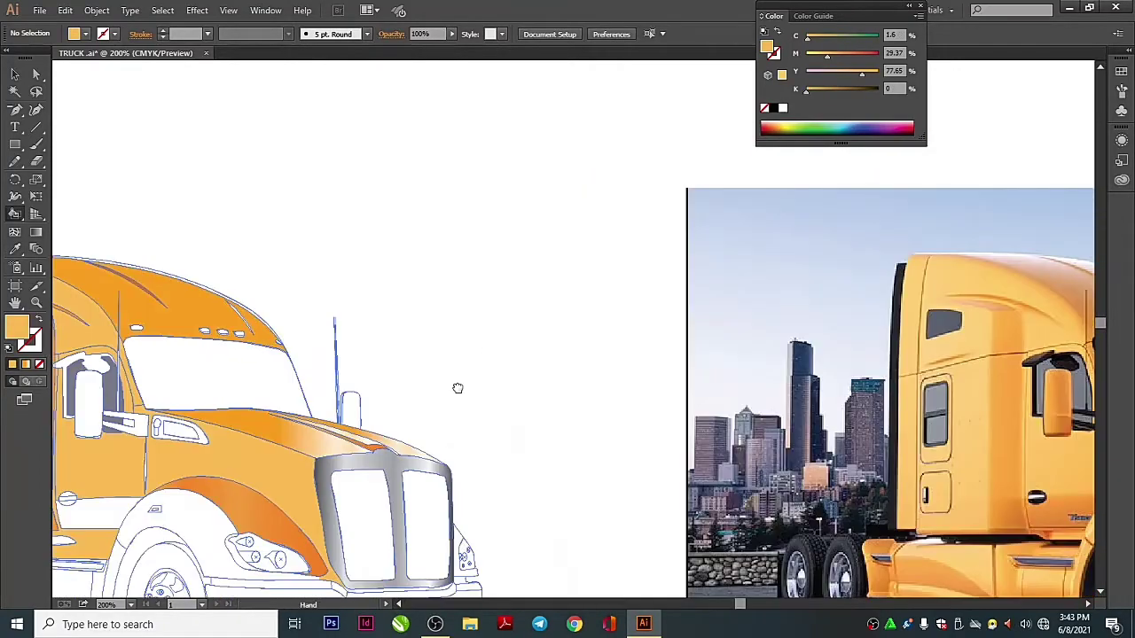
pyautogui.hscroll(-3, 598, 408)
# Choose an orange gradient preset in the Gradient panel and adjust its stop positions
pyautogui.hotkey('ctrl', 'F9')
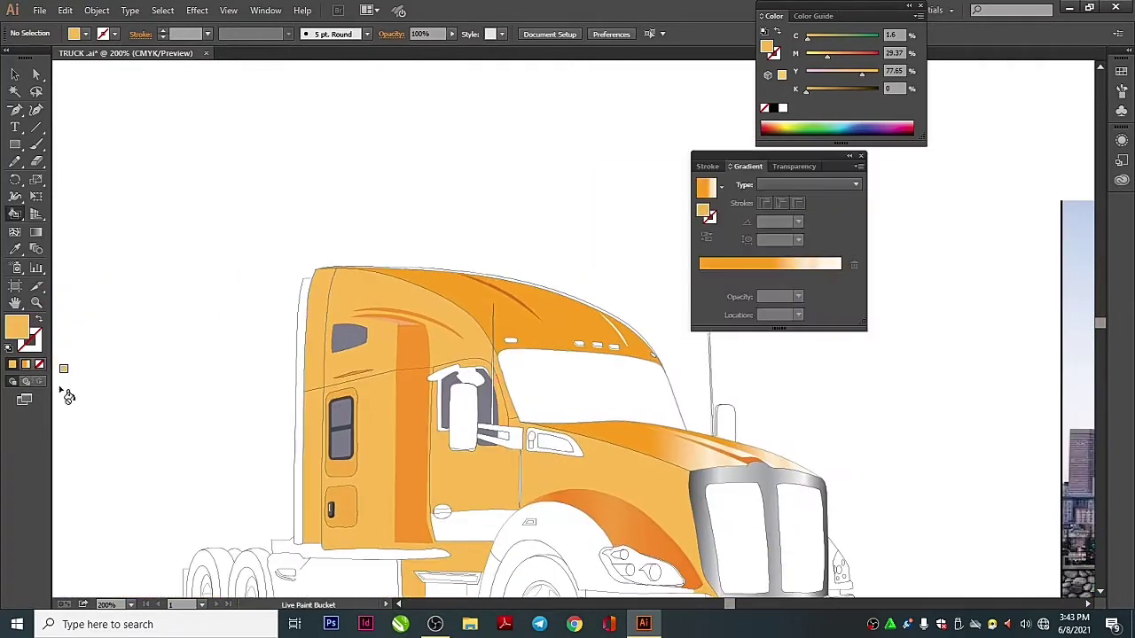
pyautogui.click(722, 188)
pyautogui.scroll(2, 660, 248)
pyautogui.click(660, 236)
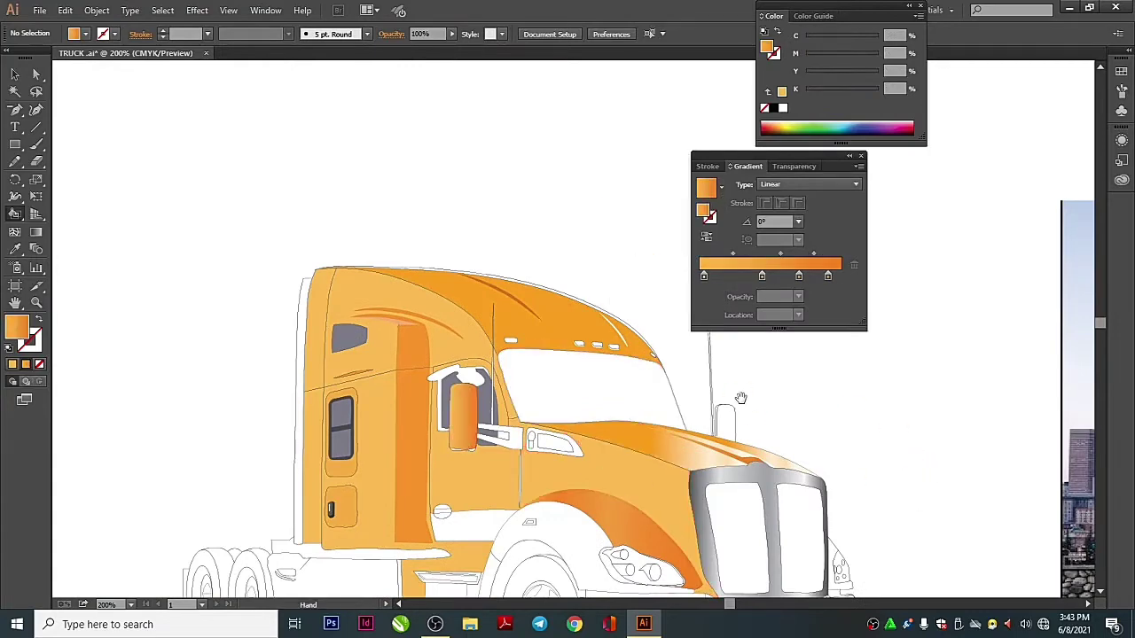
pyautogui.scroll(1, 567, 461)
pyautogui.scroll(1, 567, 460)
pyautogui.moveTo(762, 276); pyautogui.dragTo(739, 276)
# Fill the side mirror with the orange linear gradient and set the first stop to white
pyautogui.press('k')
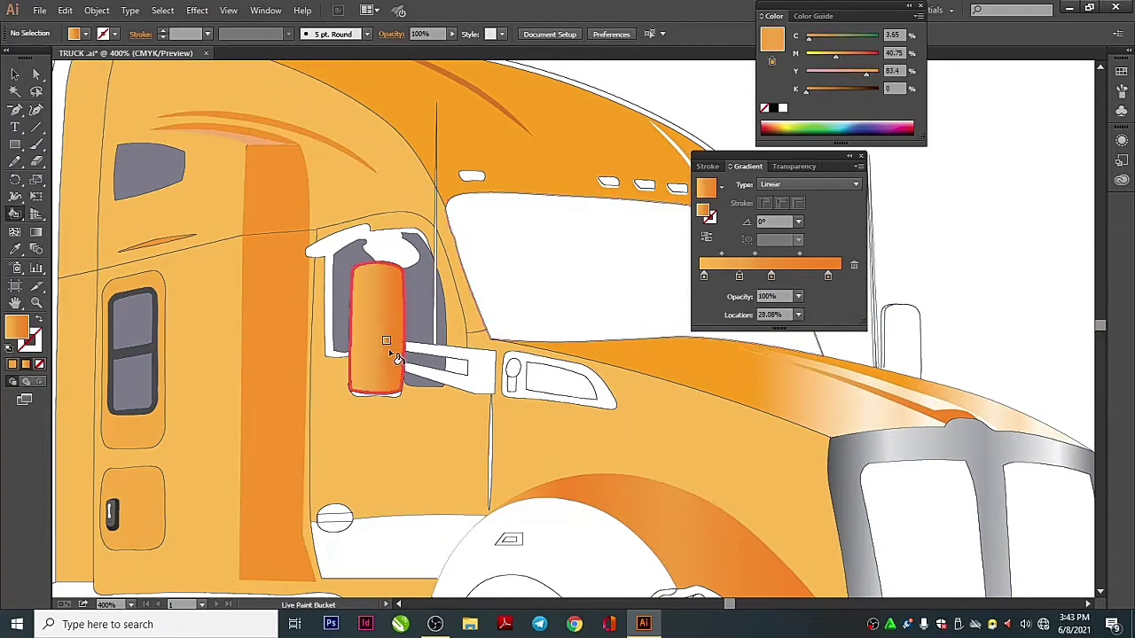
pyautogui.click(388, 349)
pyautogui.doubleClick(16, 326)
pyautogui.moveTo(817, 156); pyautogui.dragTo(940, 163)
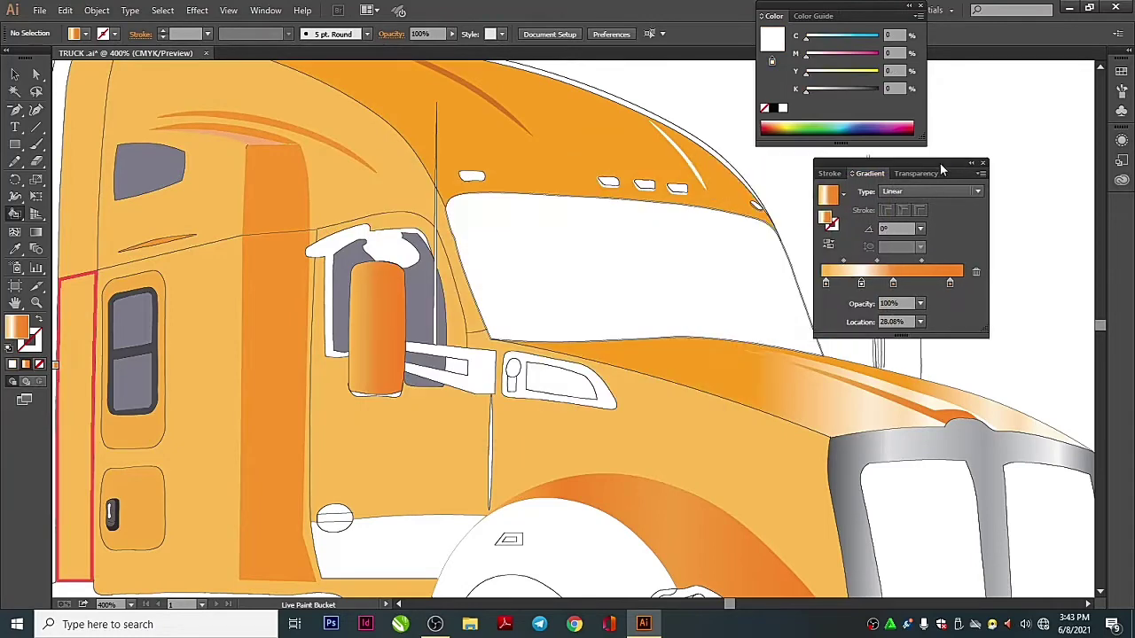
pyautogui.doubleClick(16, 327)
# Paint the mirror arm black, then start choosing a light lavender fill
pyautogui.press('Escape')
pyautogui.click(12, 363)
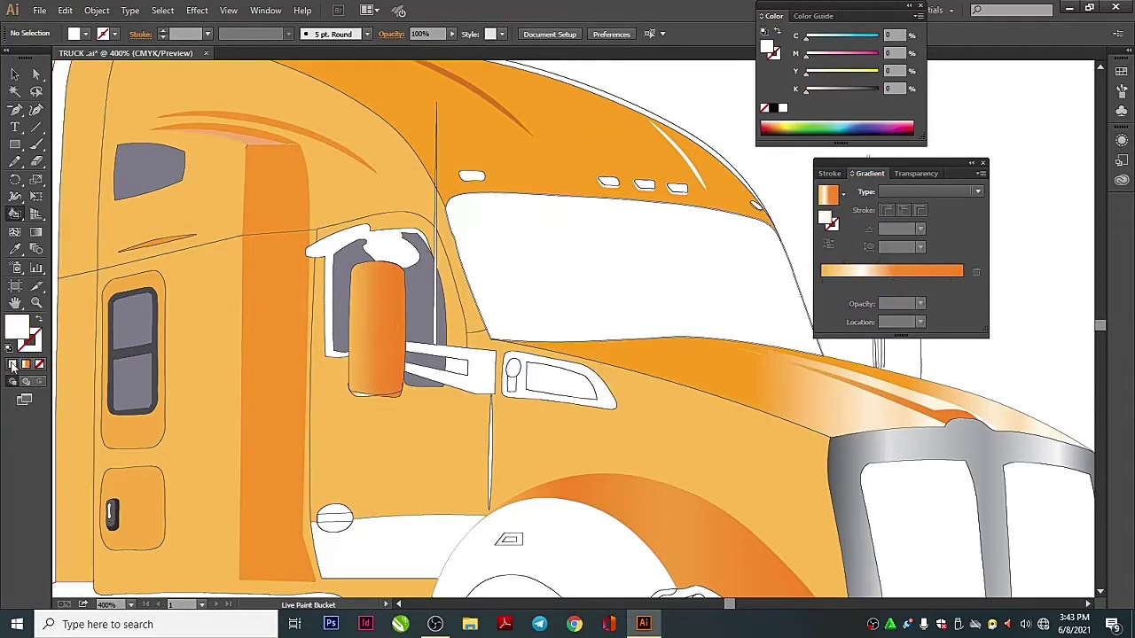
pyautogui.doubleClick(16, 327)
pyautogui.click(381, 403)
pyautogui.click(717, 221)
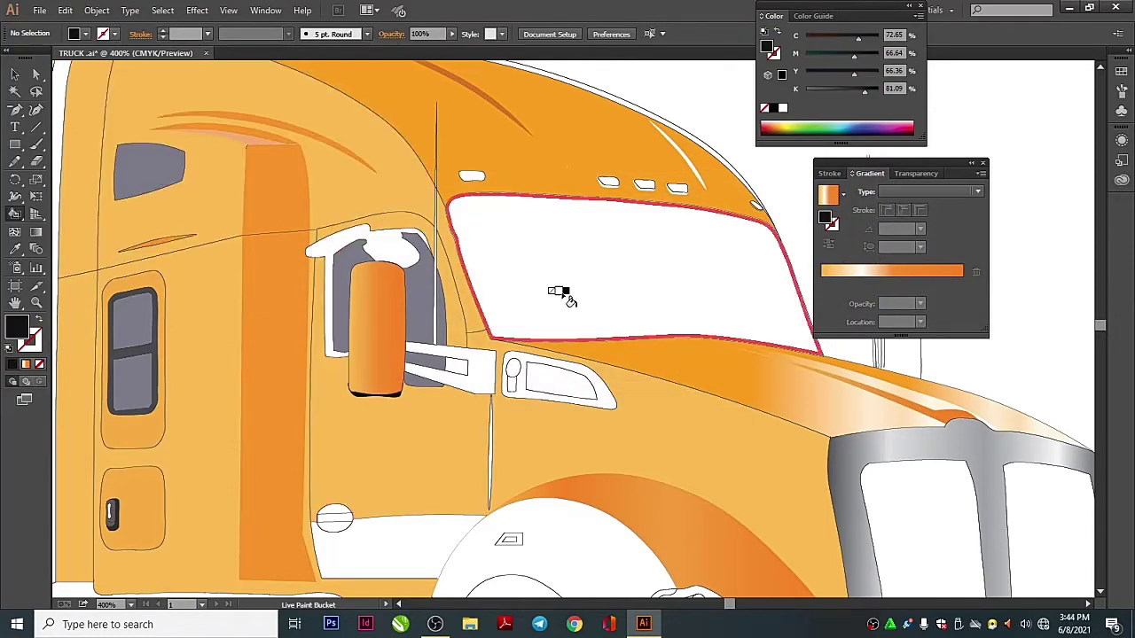
pyautogui.click(435, 365)
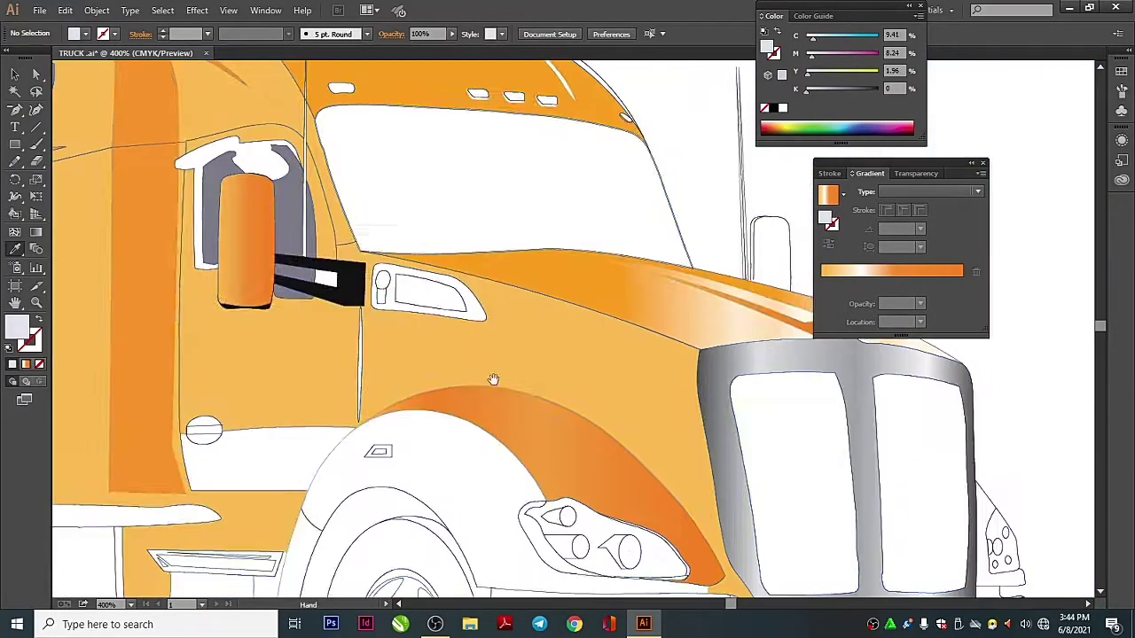
pyautogui.doubleClick(15, 326)
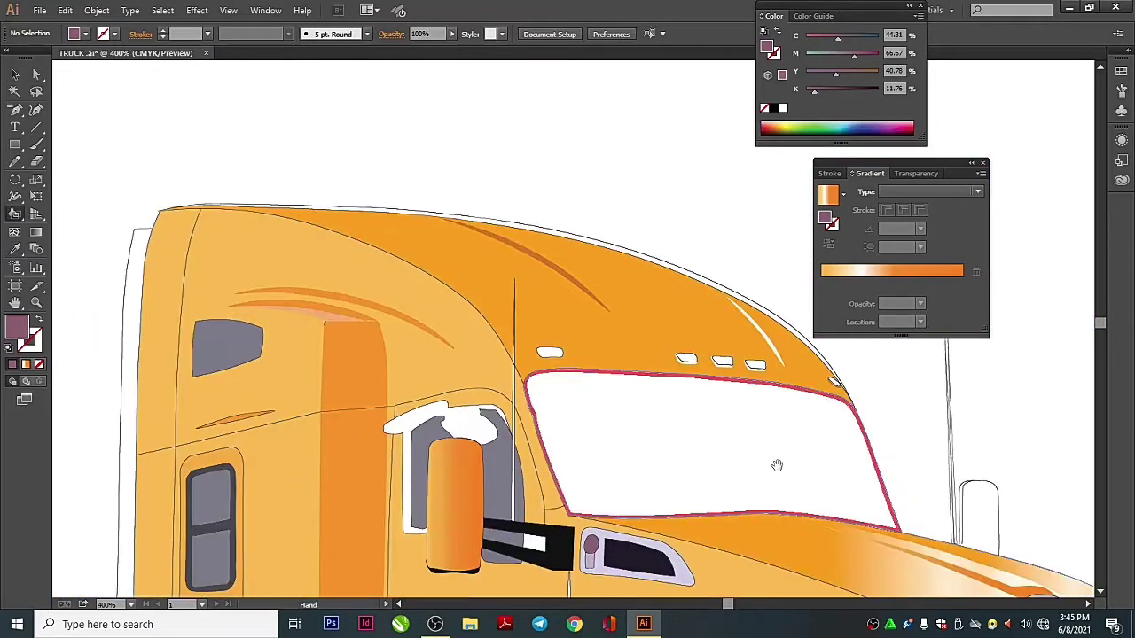
# Draw a small pink-mauve ellipse and move it onto the vent's round light
pyautogui.moveTo(776, 465); pyautogui.dragTo(750, 317)
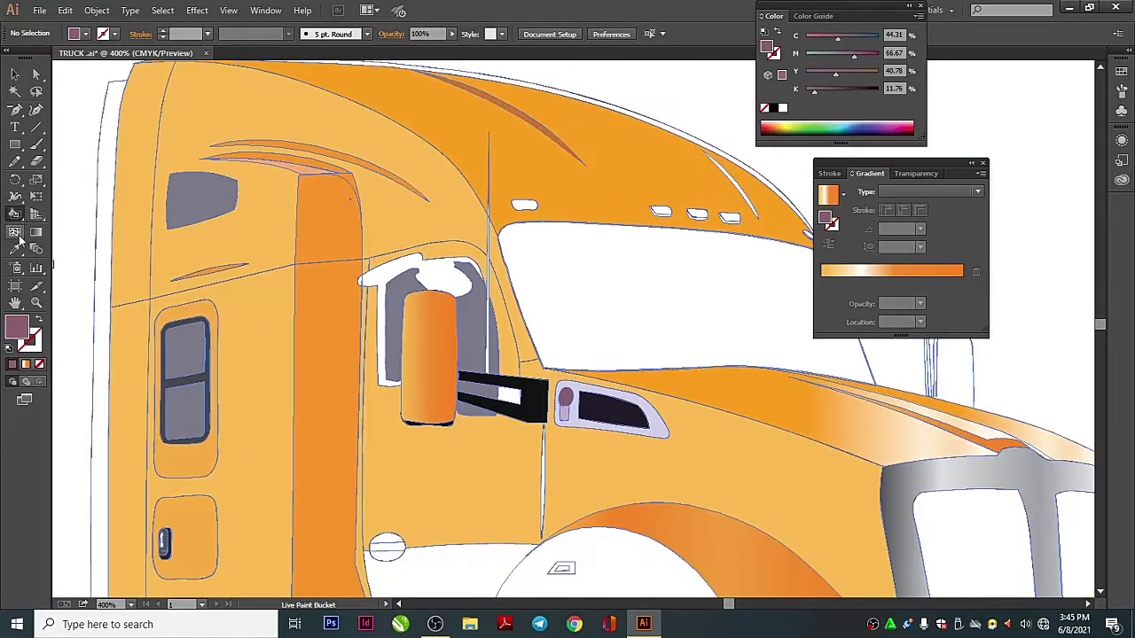
pyautogui.moveTo(15, 144); pyautogui.dragTo(89, 174)
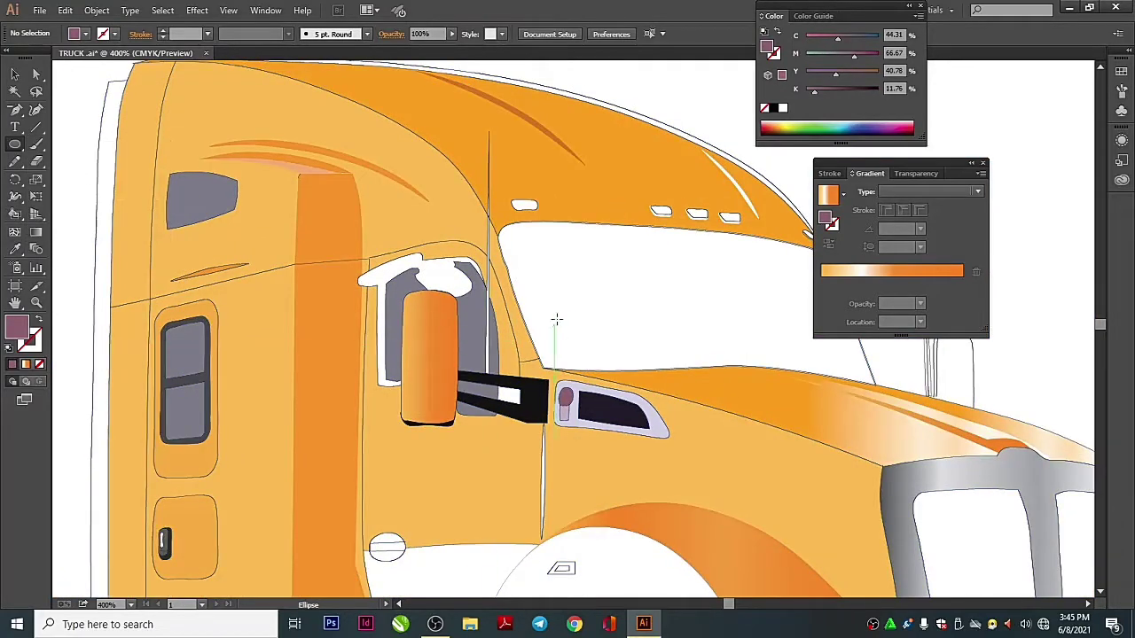
pyautogui.doubleClick(23, 329)
pyautogui.press('Return')
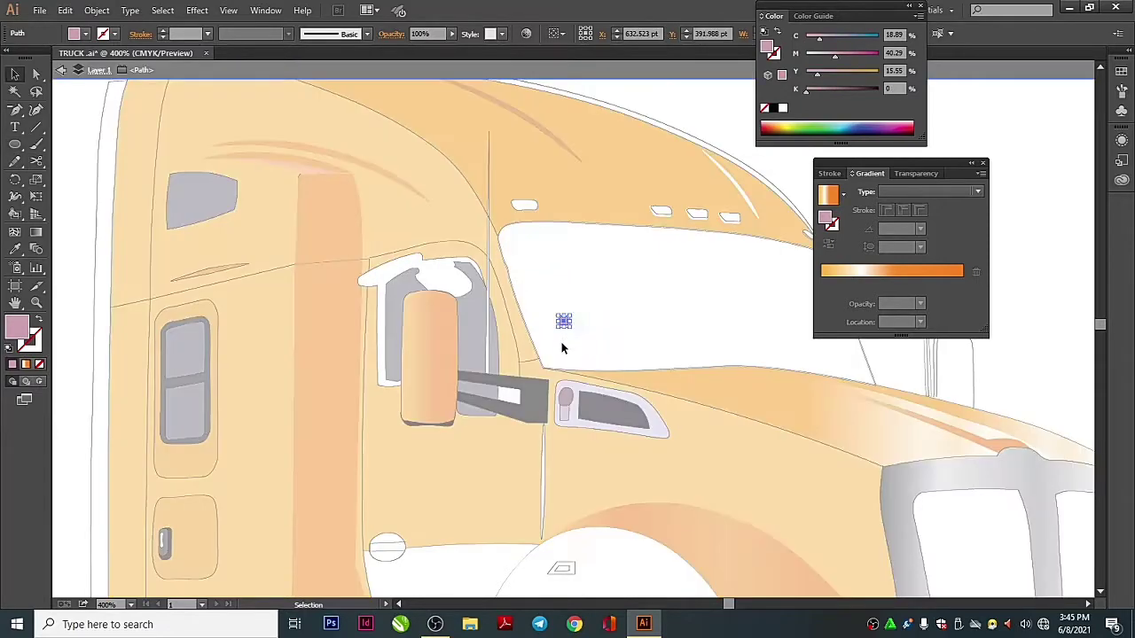
pyautogui.moveTo(564, 321); pyautogui.dragTo(565, 399)
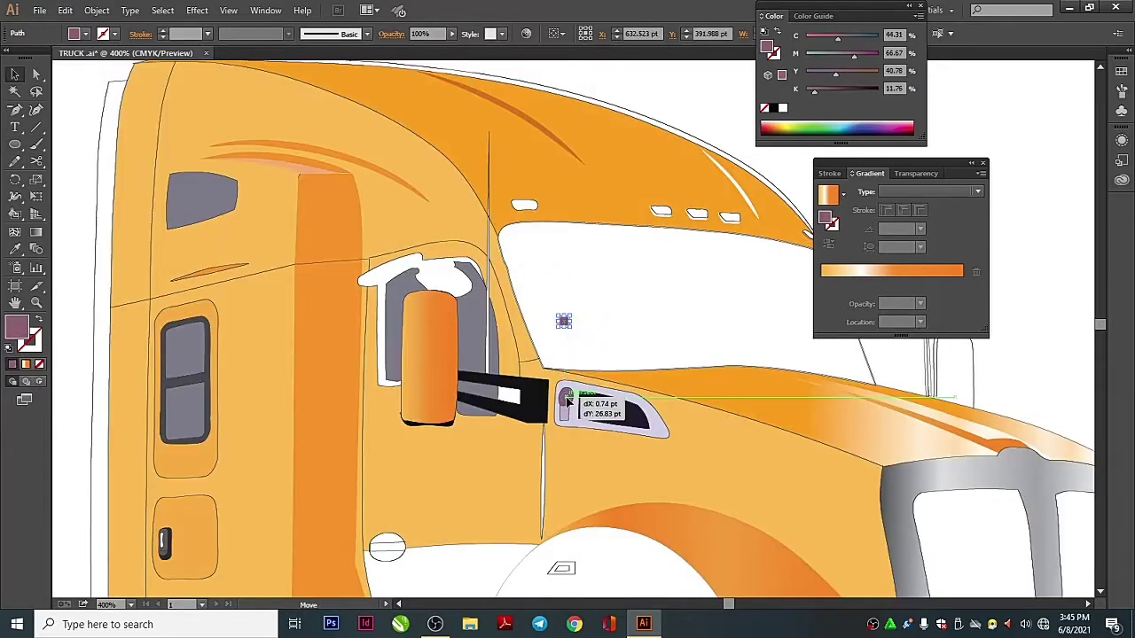
pyautogui.hotkey('ctrl', '+')
pyautogui.hotkey('ctrl', '+')
pyautogui.hotkey('ctrl', '+')
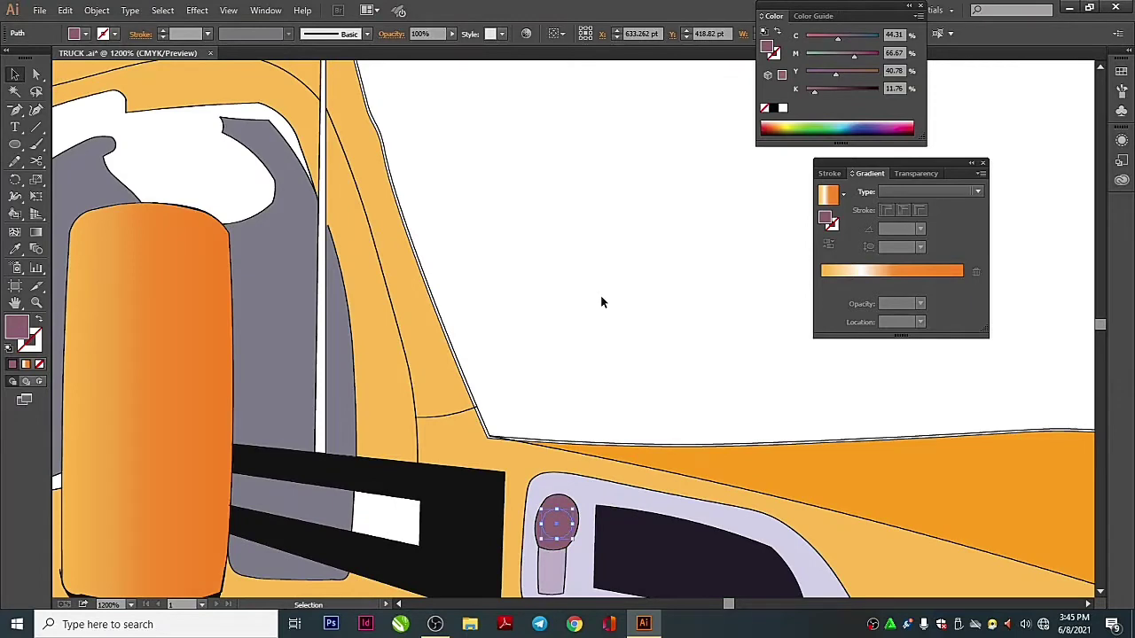
# Reshape the small oval with the Curvature Tool
pyautogui.click(601, 303)
pyautogui.click(35, 111)
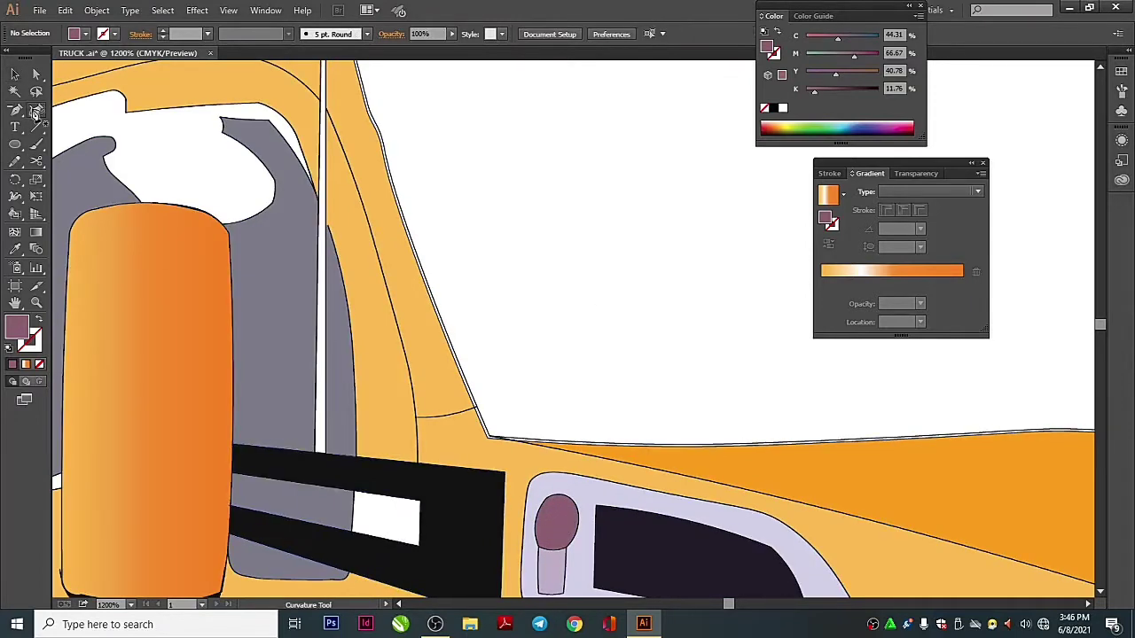
pyautogui.click(554, 523)
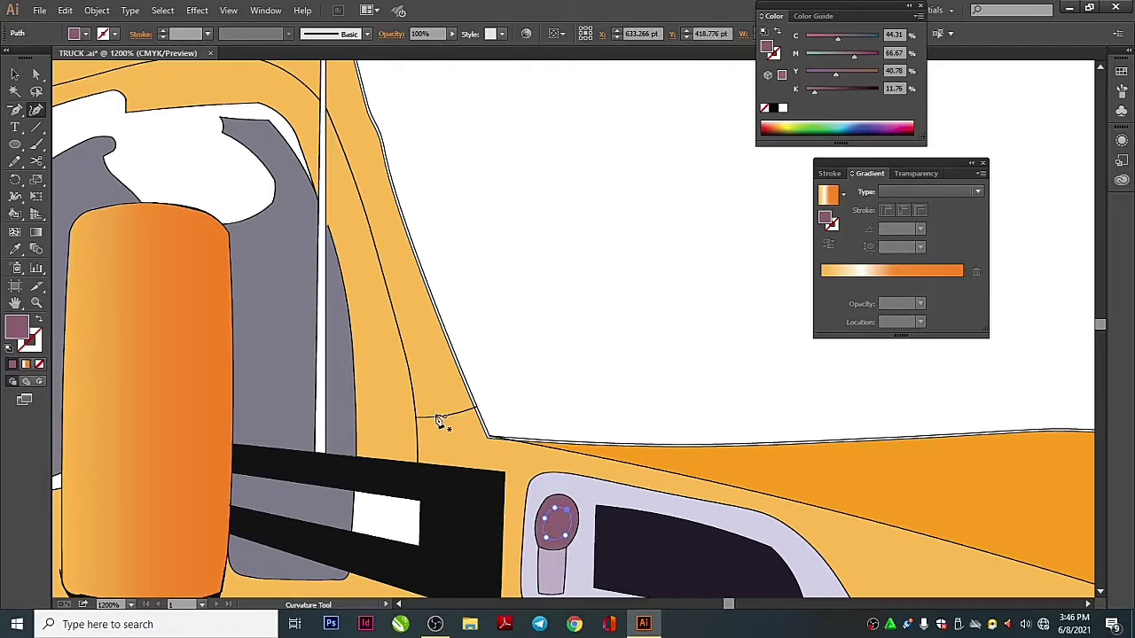
pyautogui.press('v')
# Group the oval with the truck artwork and merge it into the Live Paint group
pyautogui.moveTo(553, 413); pyautogui.dragTo(592, 454)
pyautogui.rightClick(580, 359)
pyautogui.click(620, 418)
pyautogui.click(97, 10)
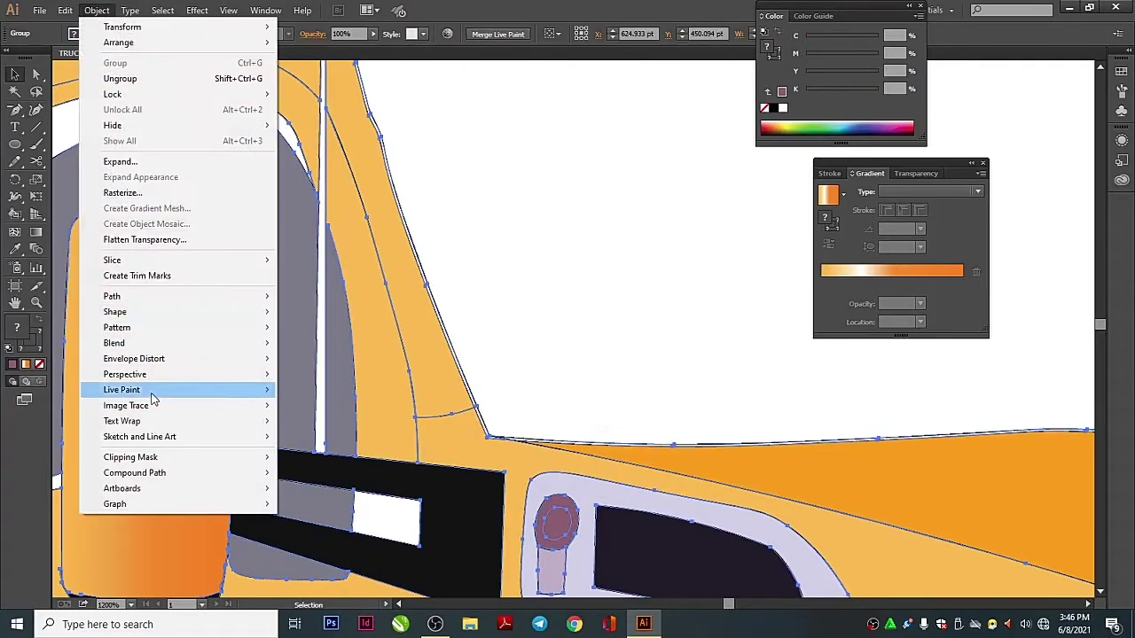
pyautogui.moveTo(121, 390)
pyautogui.click(324, 389)
pyautogui.hotkey('ctrl', 'shift', 'a')
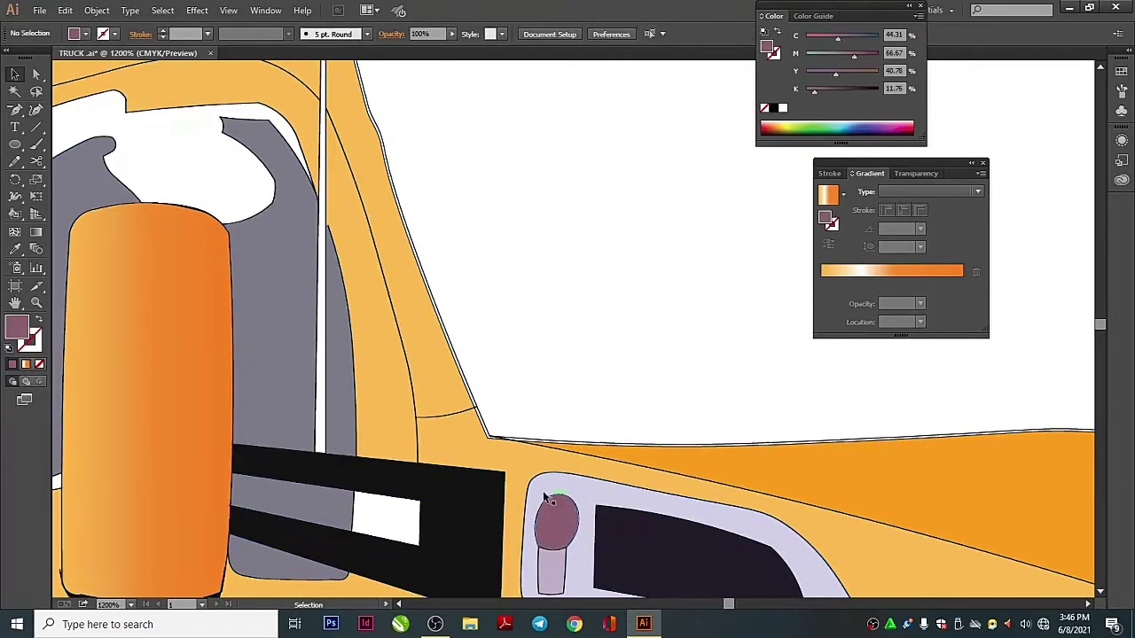
pyautogui.press('k')
pyautogui.hotkey('ctrl', '-')
pyautogui.hotkey('ctrl', '-')
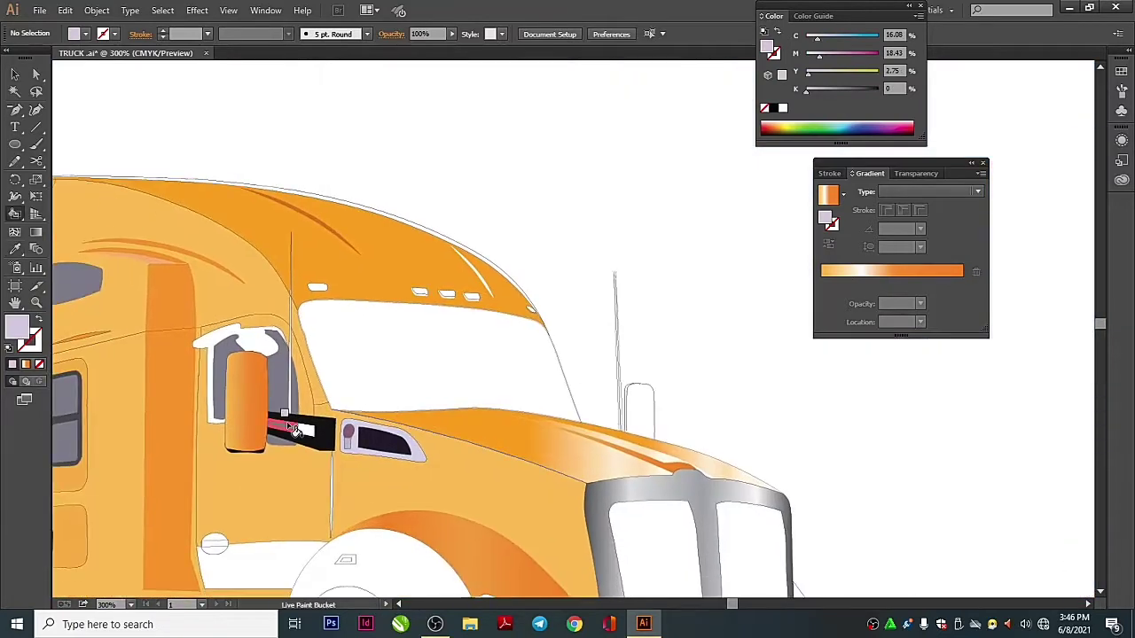
# Sample near-black from the mirror arm with the Eyedropper and paint the sliver beside it
pyautogui.scroll(-2, 620, 363)
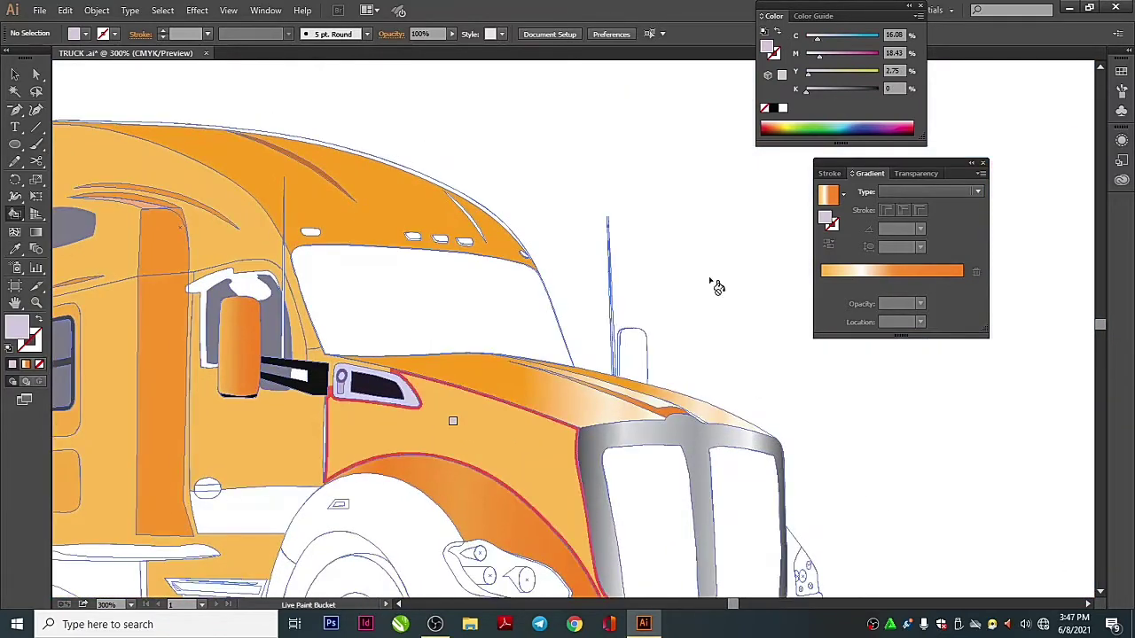
pyautogui.press('v')
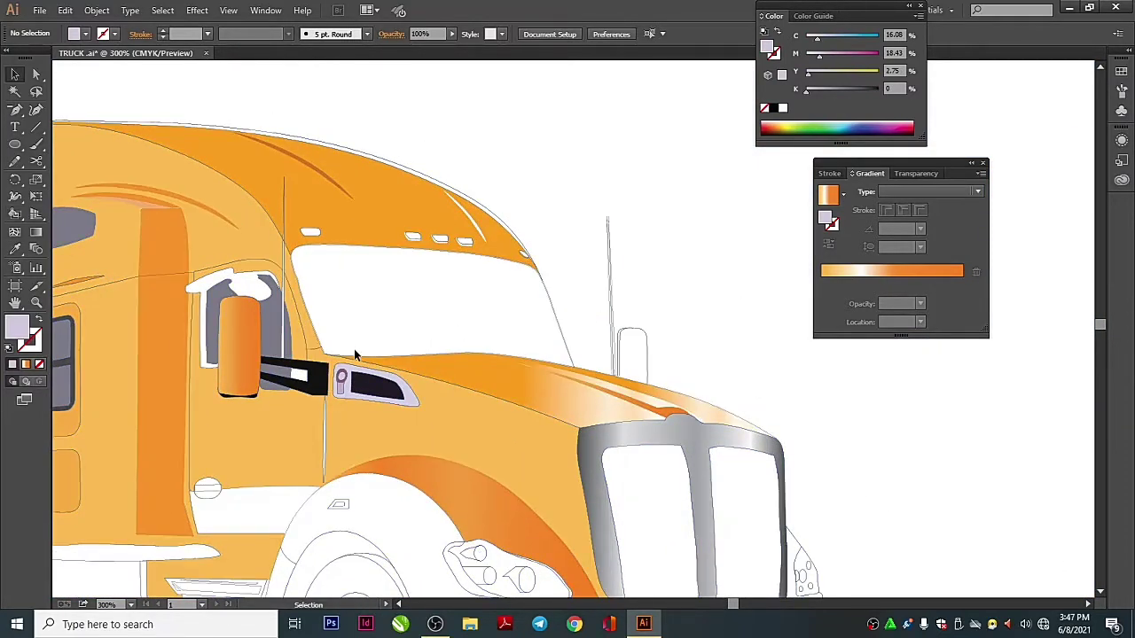
pyautogui.press('i')
pyautogui.click(317, 367)
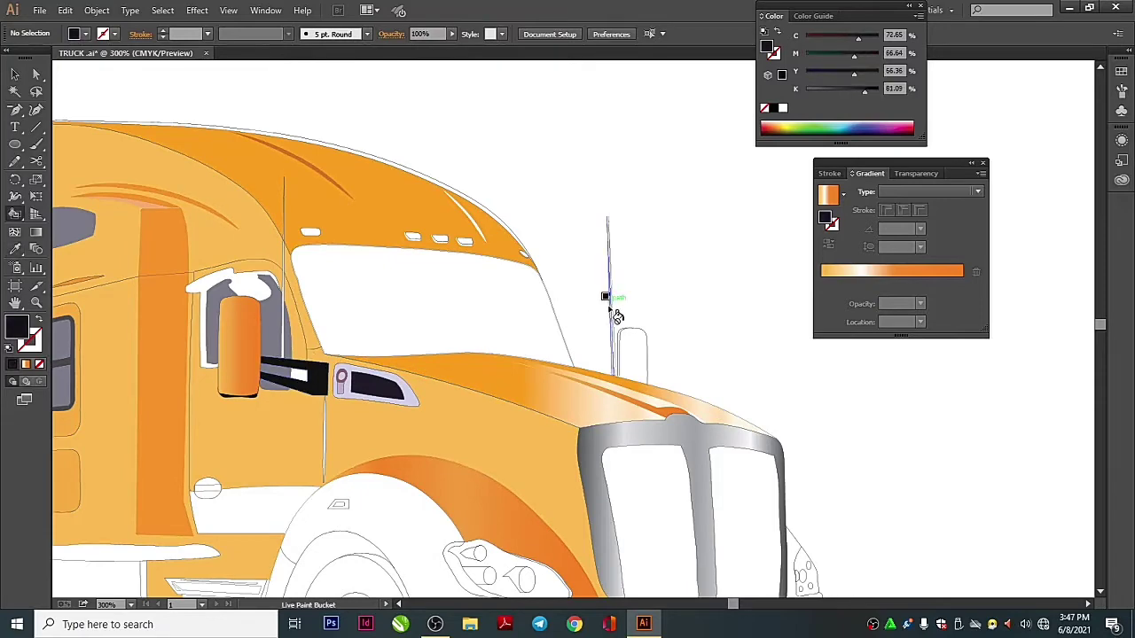
pyautogui.click(280, 328)
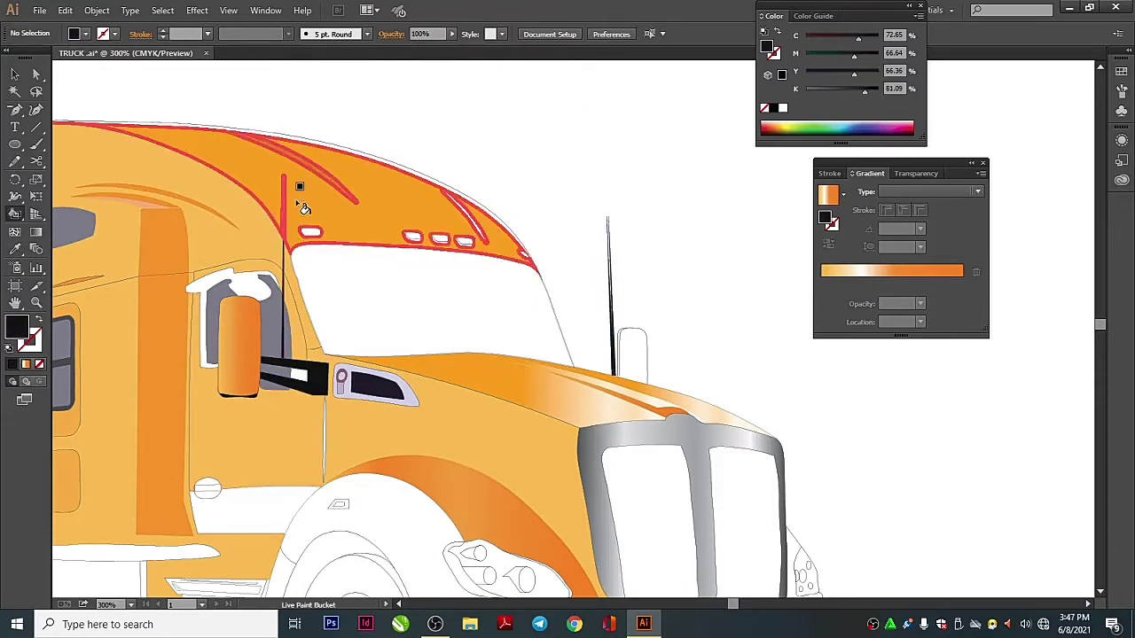
# Frame the pole behind the hood and the mirror support, with the Live Paint Bucket active
pyautogui.hotkey('ctrl', '=')
pyautogui.hotkey('ctrl', '=')
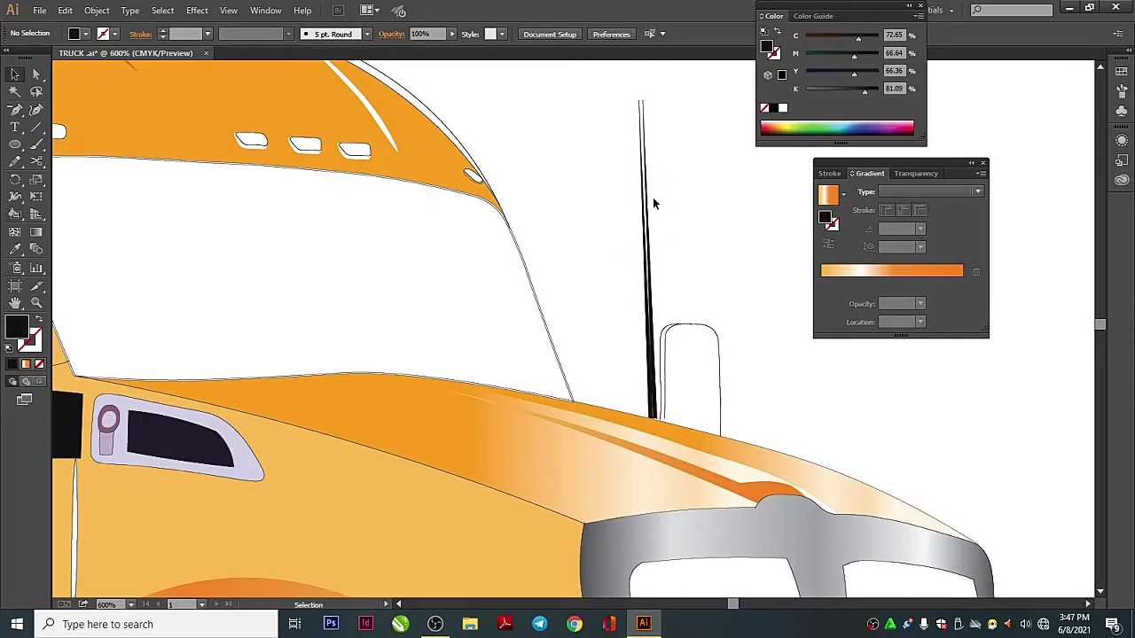
pyautogui.rightClick(654, 221)
pyautogui.click(656, 266)
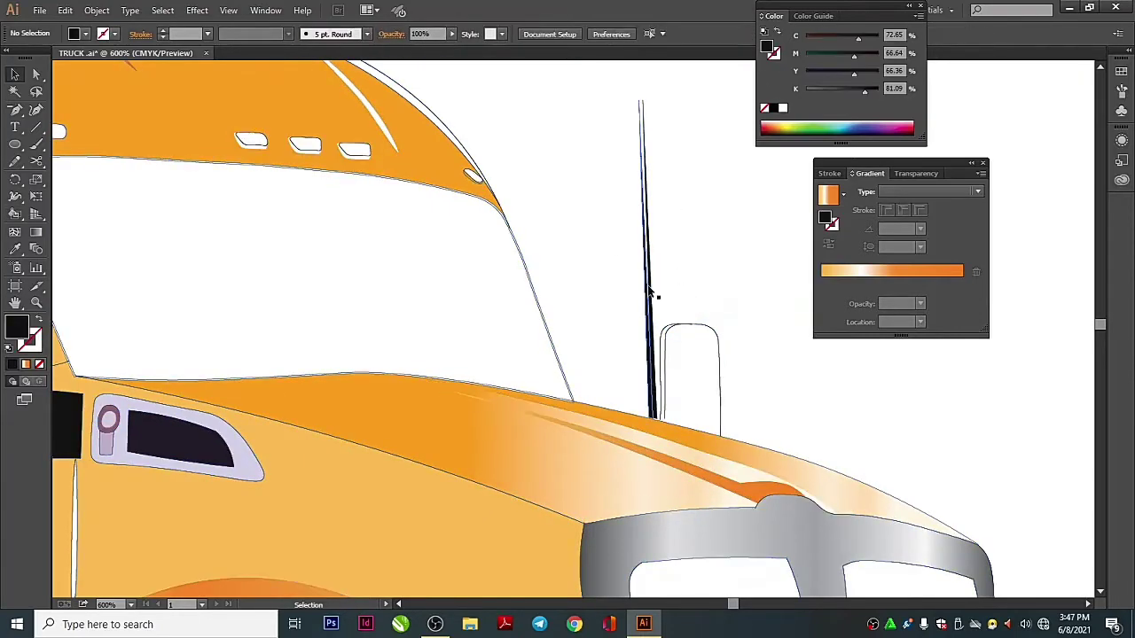
pyautogui.press('k')
pyautogui.hscroll(-10, 529, 319)
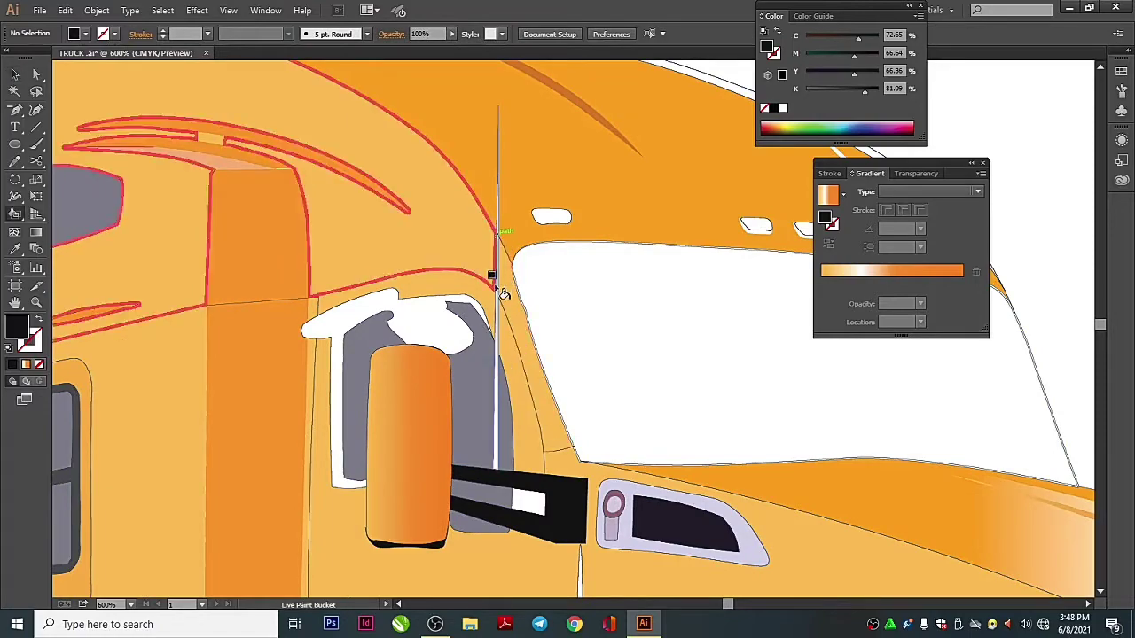
pyautogui.moveTo(628, 392); pyautogui.dragTo(623, 184)
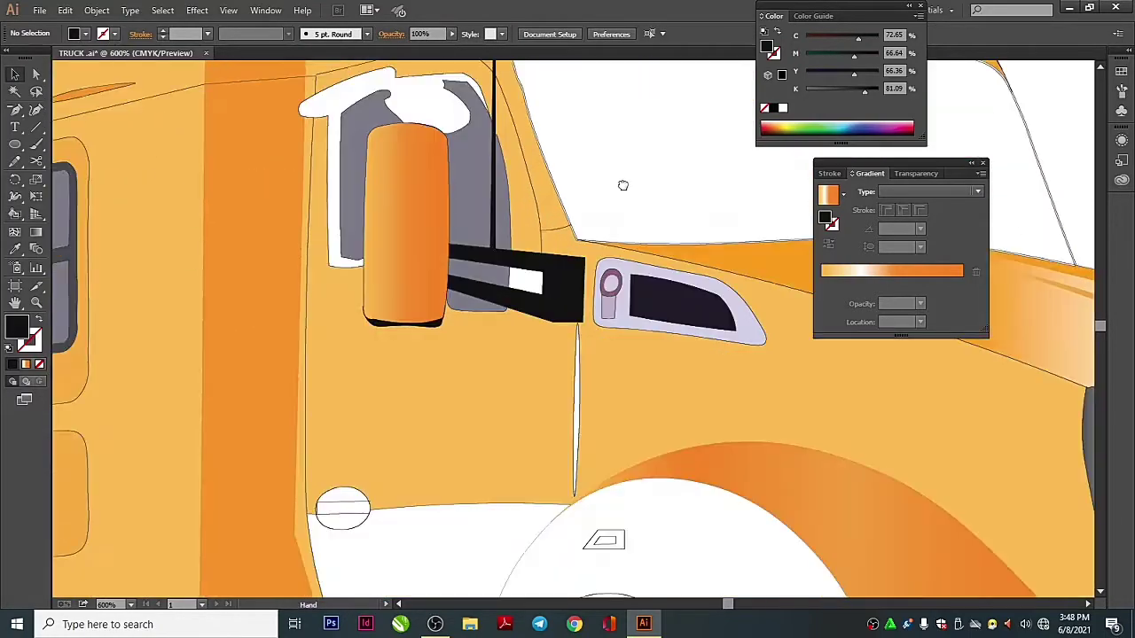
pyautogui.hotkey('ctrl', '-')
pyautogui.hotkey('ctrl', '-')
pyautogui.hscroll(10, 623, 183)
pyautogui.hscroll(-5, 623, 183)
# Sample orange from the reference photo and fill the front fender flat orange
pyautogui.press('-')
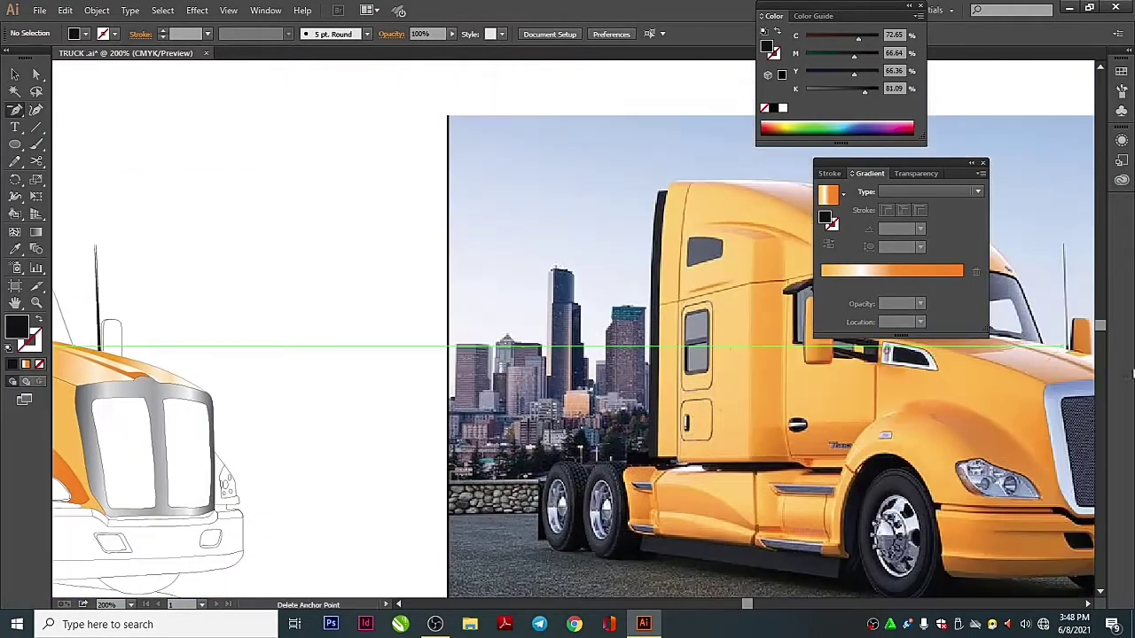
pyautogui.click(911, 403)
pyautogui.hscroll(-10, 567, 354)
pyautogui.press('k')
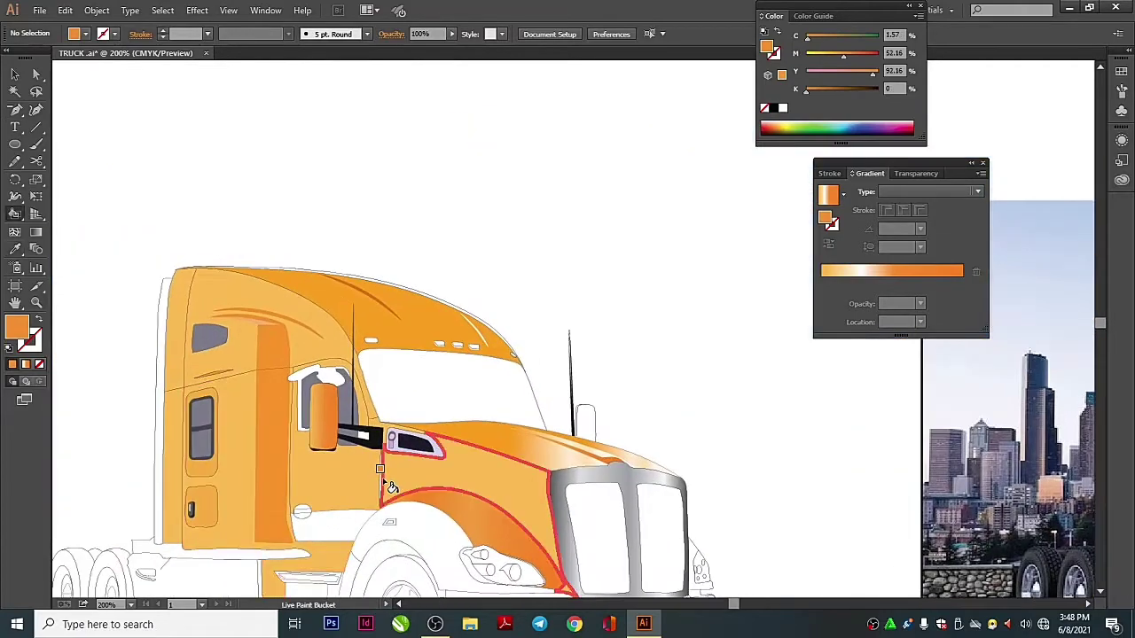
pyautogui.click(518, 502)
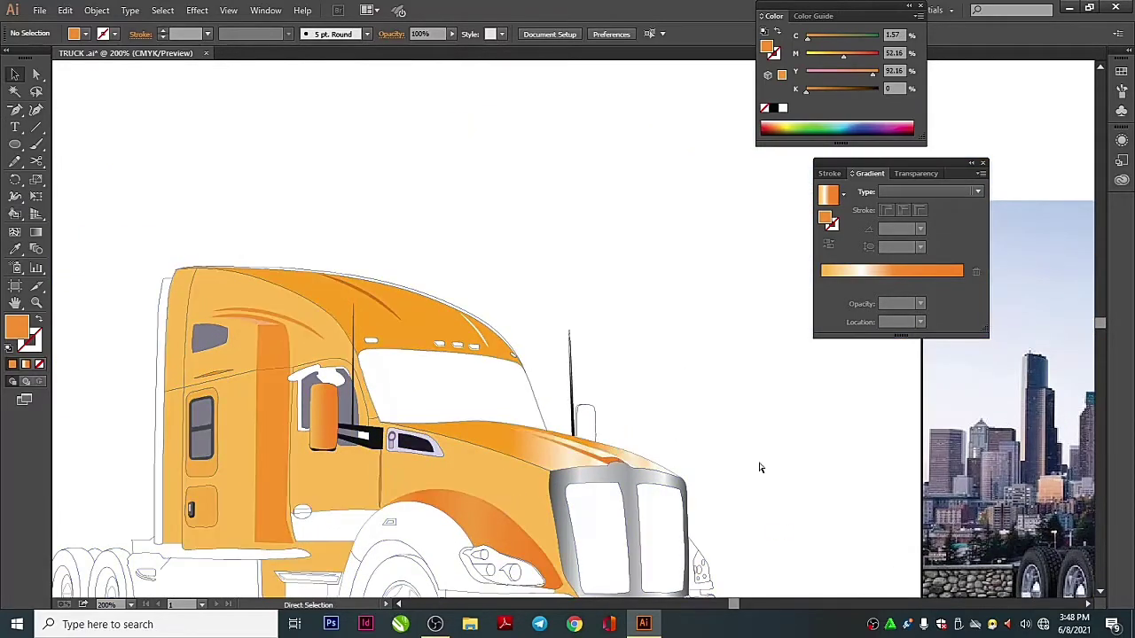
# Reframe the truck drawing and sample the dark trim colour from the reference photo
pyautogui.hotkey('ctrl', '+')
pyautogui.hscroll(2, 777, 205)
pyautogui.press('v')
pyautogui.click(191, 315)
pyautogui.hotkey('ctrl', 'shift', 'a')
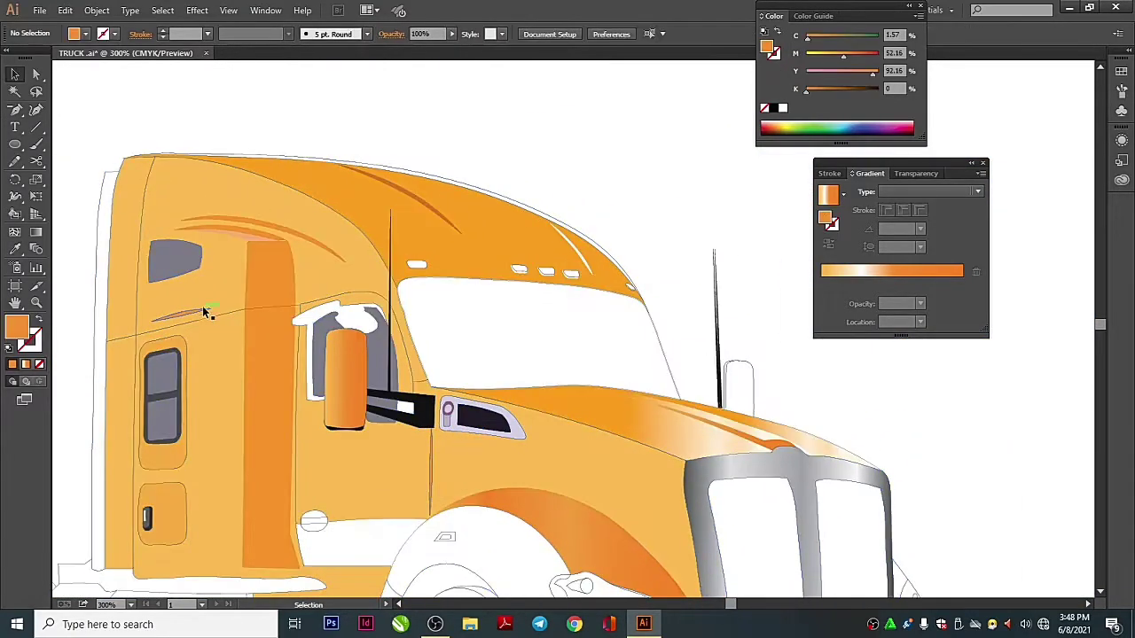
pyautogui.hscroll(5, 453, 270)
pyautogui.hotkey('ctrl', '1')
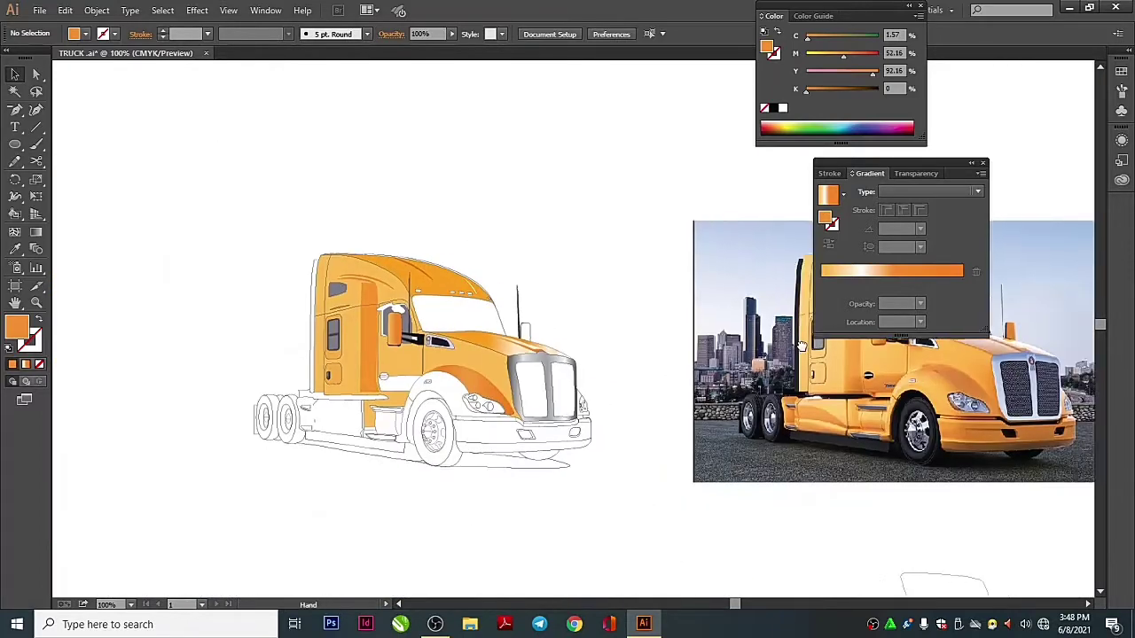
pyautogui.hotkey('ctrl', '+')
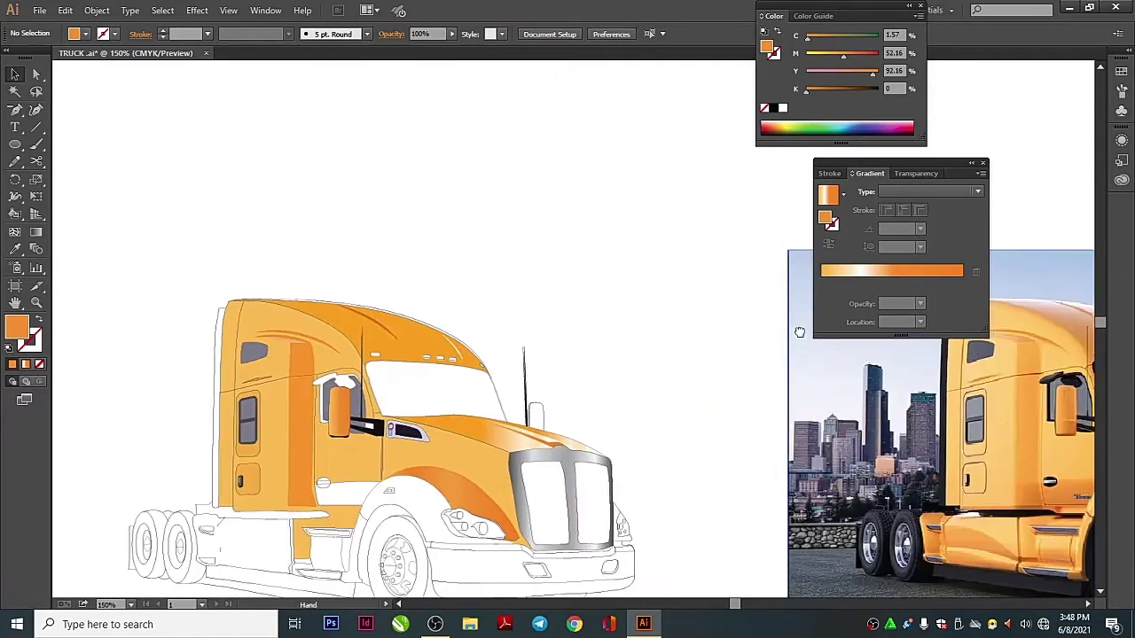
pyautogui.click(397, 602)
pyautogui.click(674, 387)
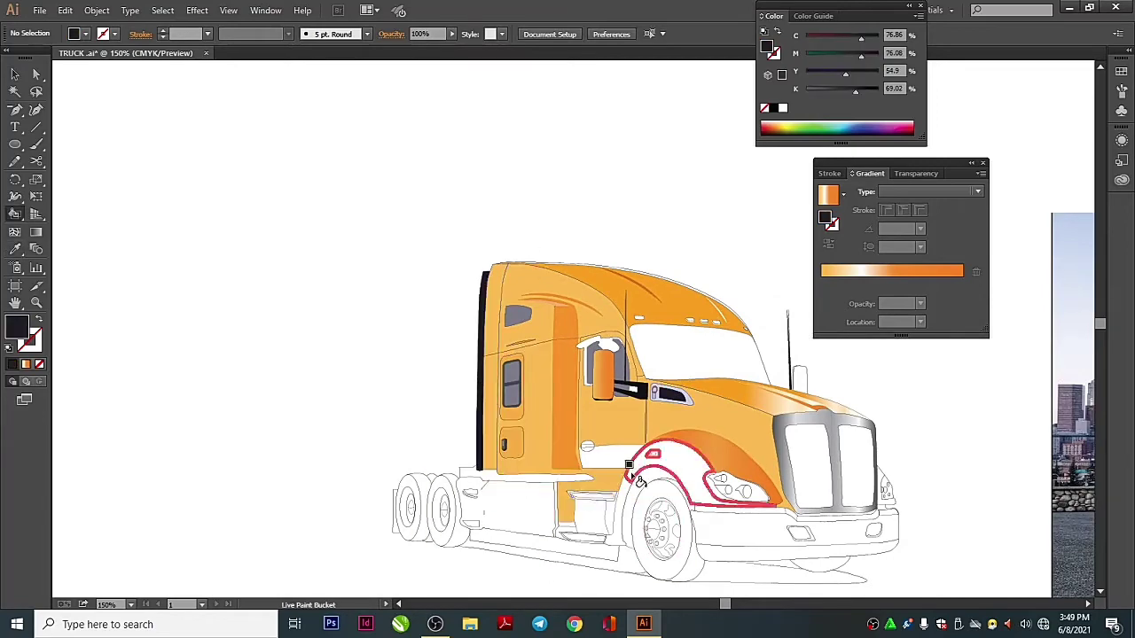
# Draw a Curvature Tool path along the lower edge of the dark strip under the cab
pyautogui.moveTo(1004, 476)
pyautogui.mouseDown()
pyautogui.moveTo(391, 453)
pyautogui.moveTo(403, 536)
pyautogui.mouseUp()
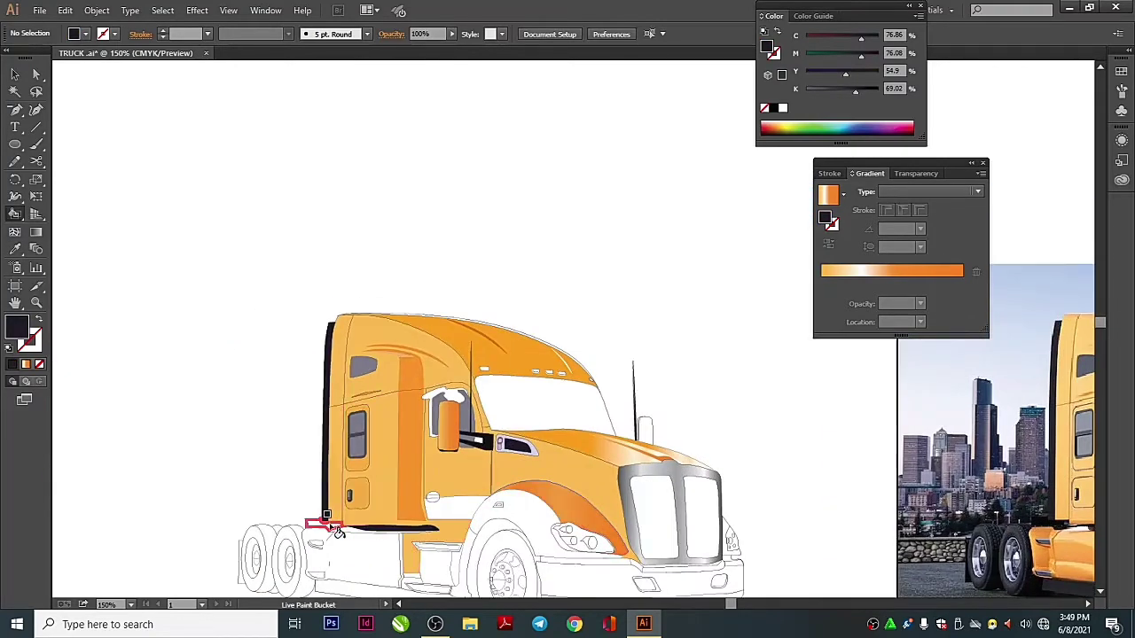
pyautogui.moveTo(919, 563)
pyautogui.mouseDown()
pyautogui.moveTo(476, 497)
pyautogui.moveTo(908, 522)
pyautogui.mouseUp()
pyautogui.scroll(5, 892, 370)
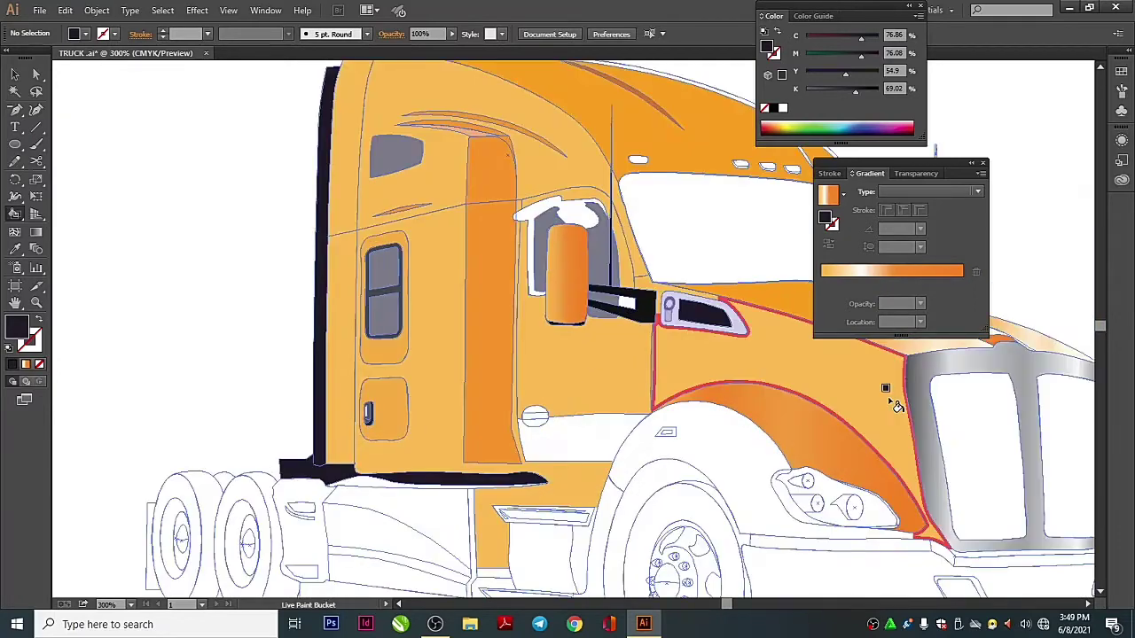
pyautogui.moveTo(895, 403); pyautogui.dragTo(993, 284)
pyautogui.click(488, 366)
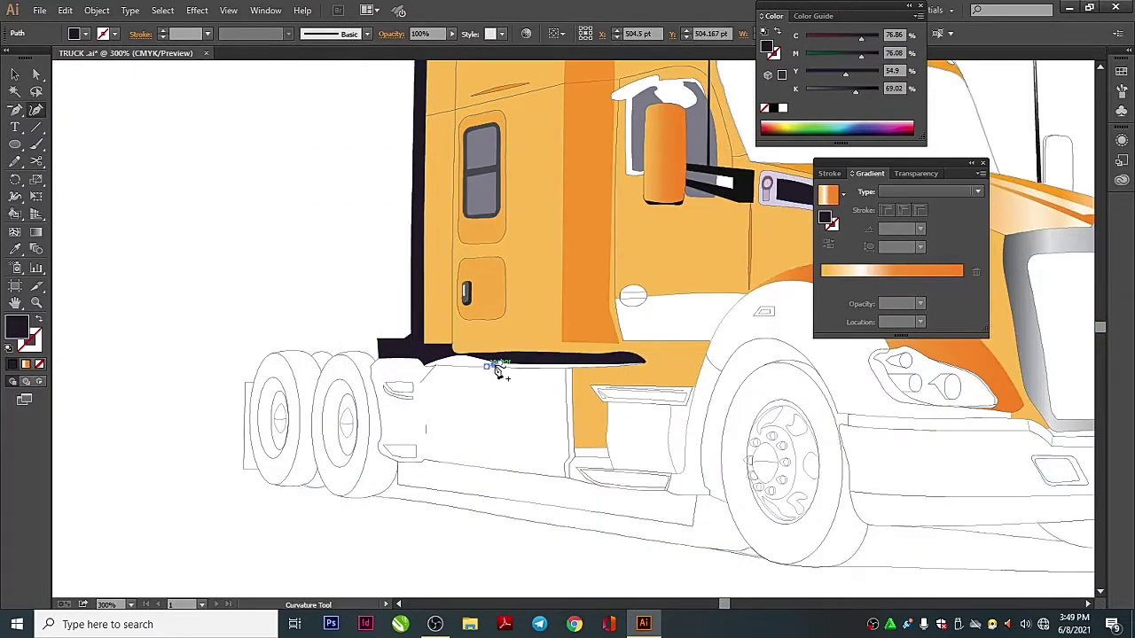
pyautogui.scroll(3, 498, 373)
pyautogui.scroll(3, 498, 372)
pyautogui.click(30, 342)
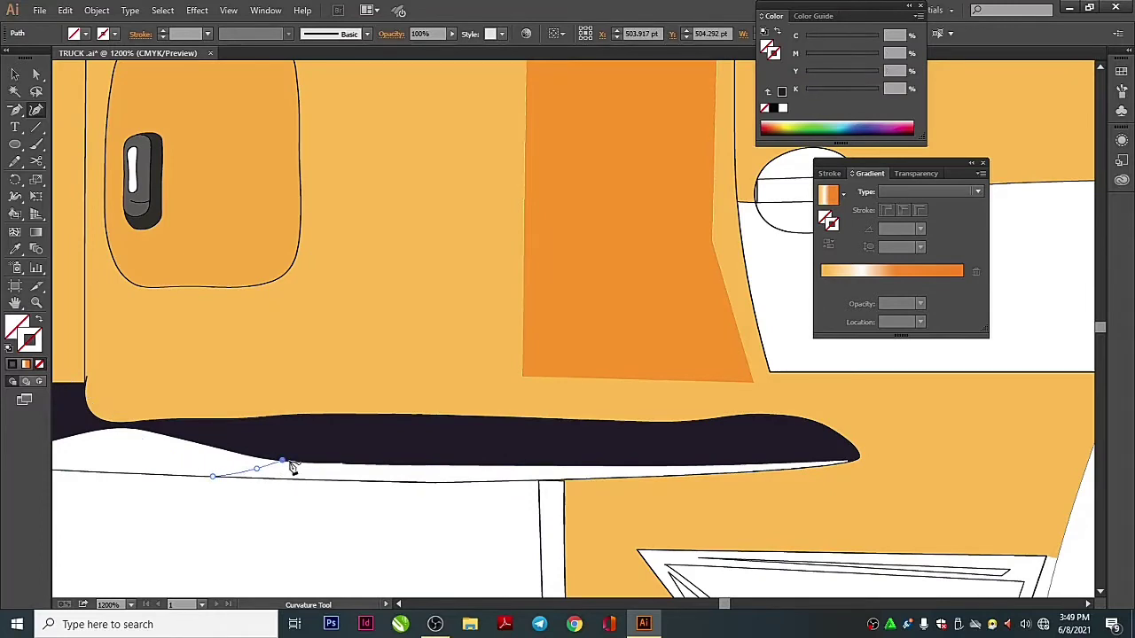
# Select all artwork and merge the new path into the Live Paint group
pyautogui.hotkey('ctrl', 'a')
pyautogui.rightClick(250, 452)
pyautogui.click(275, 521)
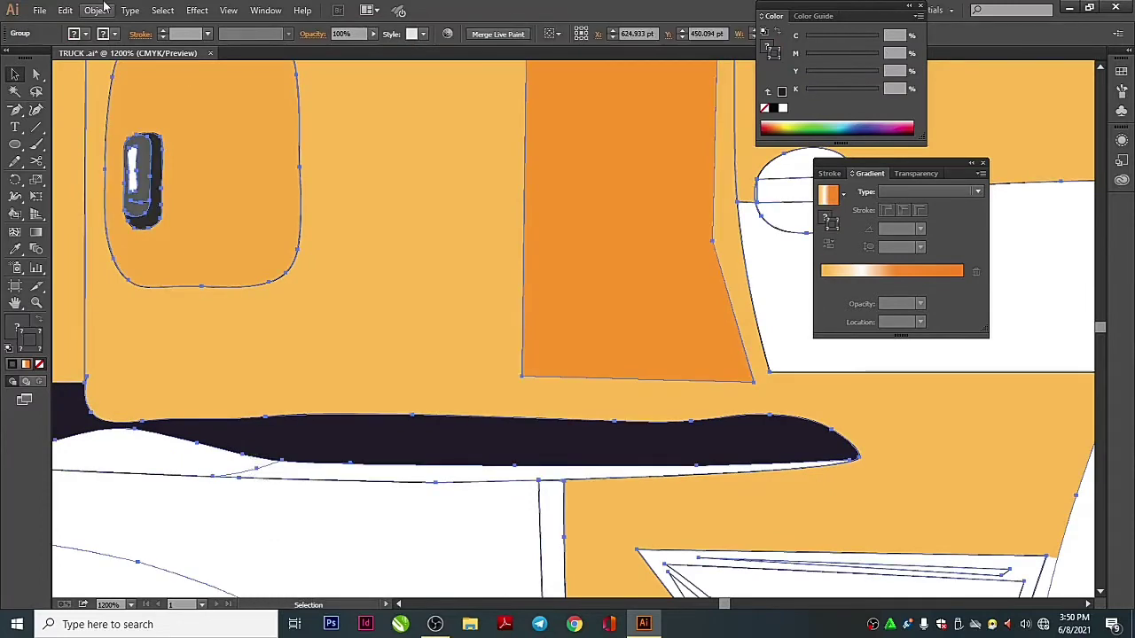
pyautogui.click(97, 9)
pyautogui.click(307, 388)
pyautogui.click(226, 464)
pyautogui.scroll(-2, 329, 462)
pyautogui.press('k')
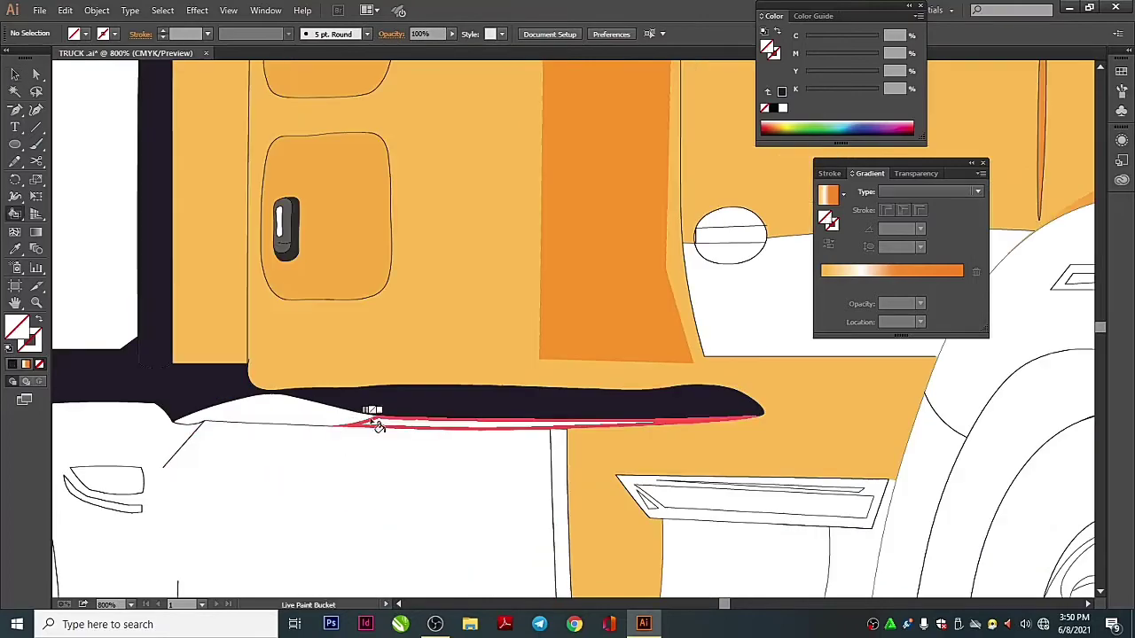
pyautogui.scroll(-1, 474, 435)
pyautogui.scroll(-1, 845, 451)
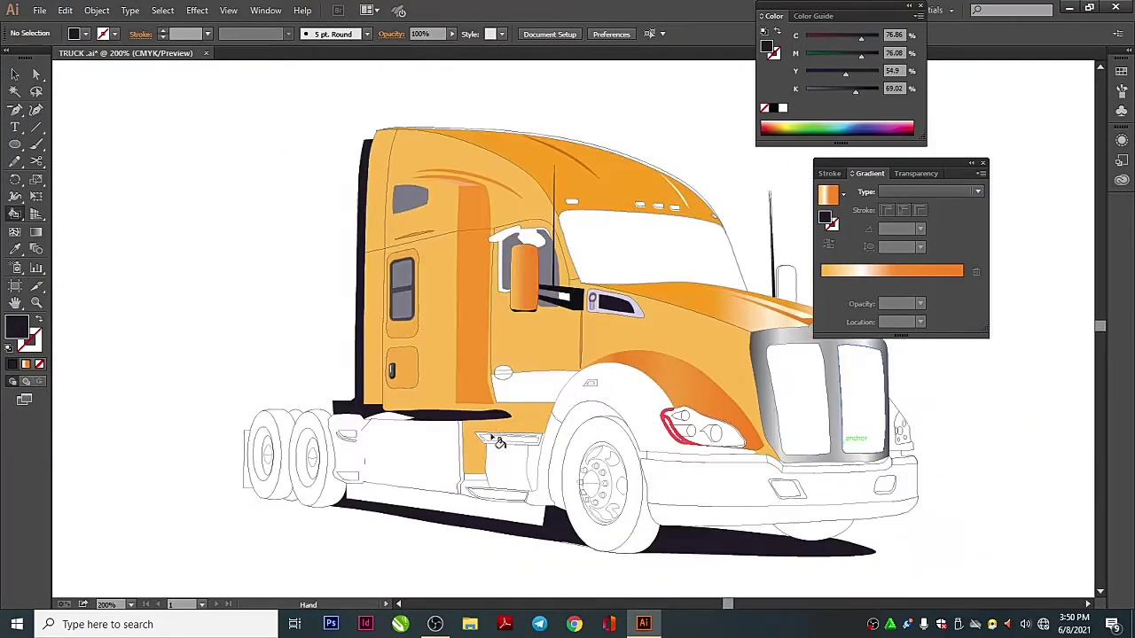
# Set the fill to black 000000, then pick a dark grey and paint the band under the truck
pyautogui.doubleClick(16, 326)
pyautogui.press('Escape')
pyautogui.doubleClick(18, 327)
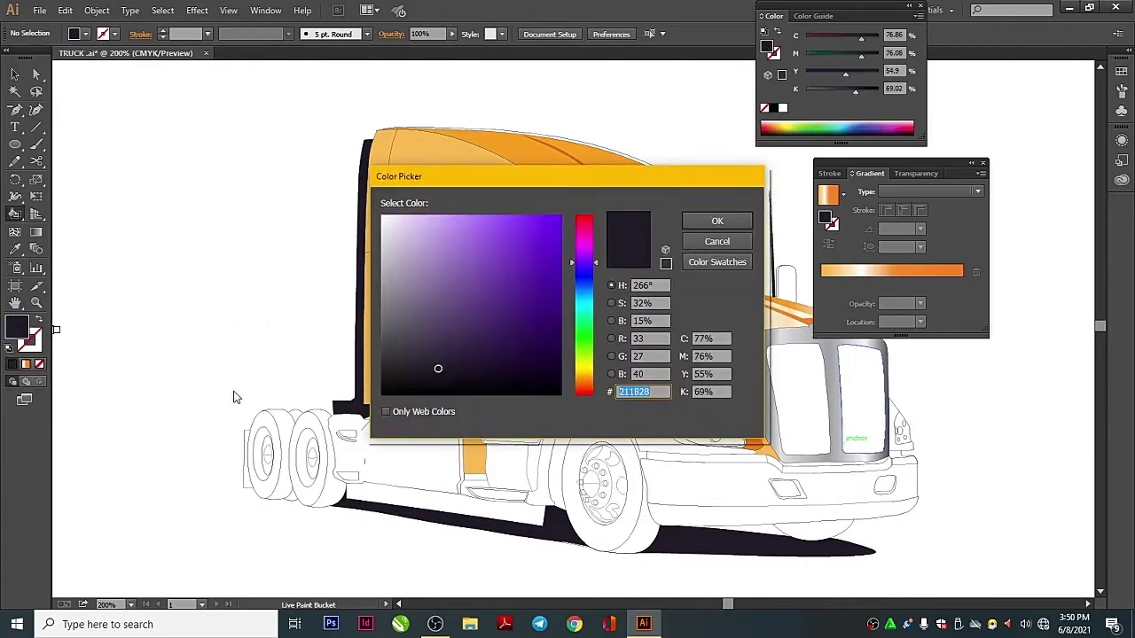
pyautogui.write('000000')
pyautogui.click(717, 221)
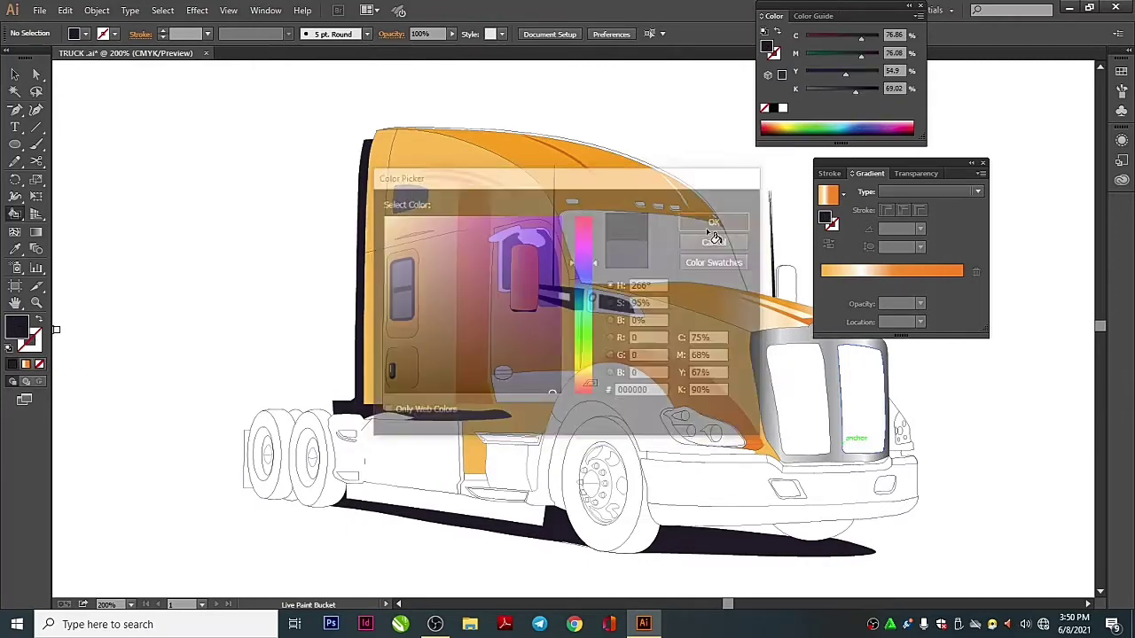
pyautogui.doubleClick(16, 326)
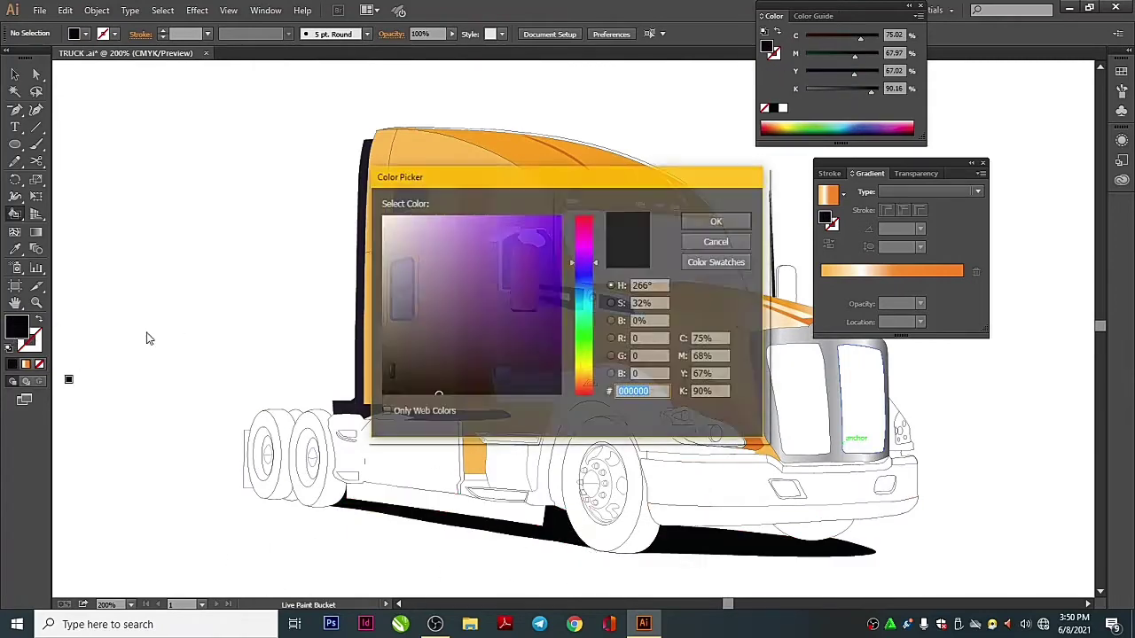
pyautogui.click(391, 342)
pyautogui.click(718, 220)
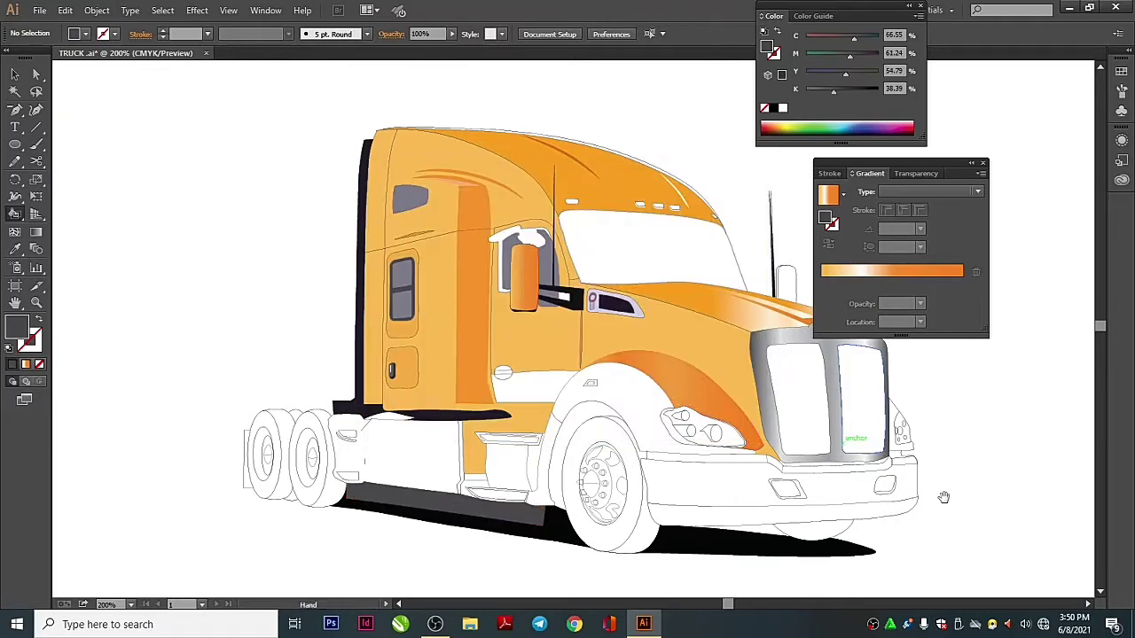
# Paint the side step plates below the cab door a lighter grey-violet (7E7989)
pyautogui.moveTo(943, 496); pyautogui.dragTo(317, 500)
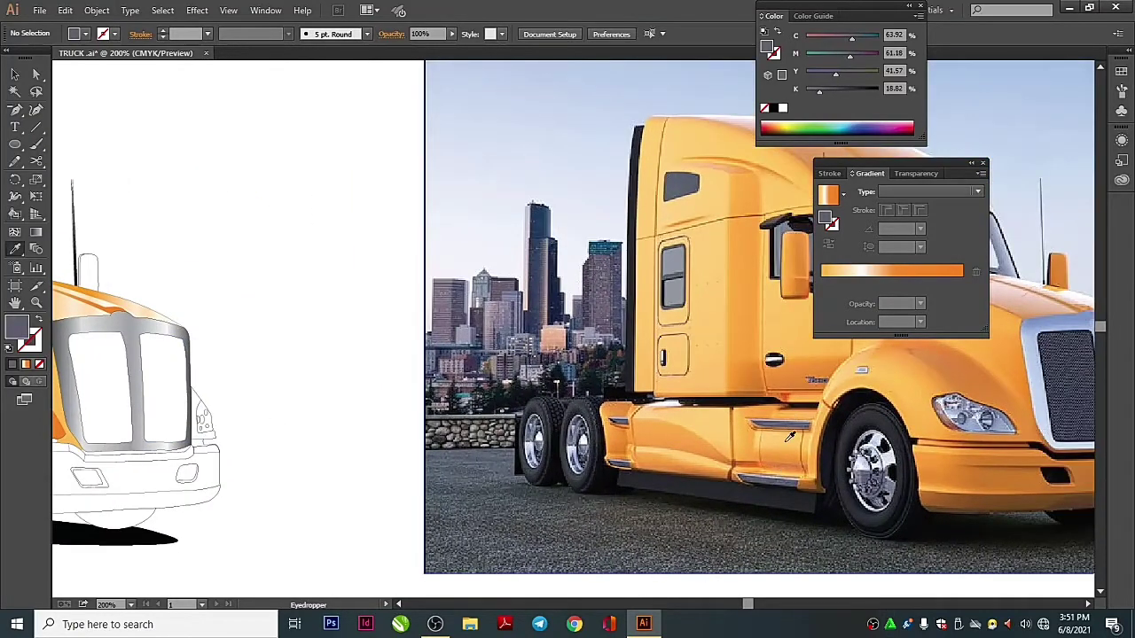
pyautogui.hscroll(-5, 321, 523)
pyautogui.moveTo(850, 526); pyautogui.dragTo(814, 562)
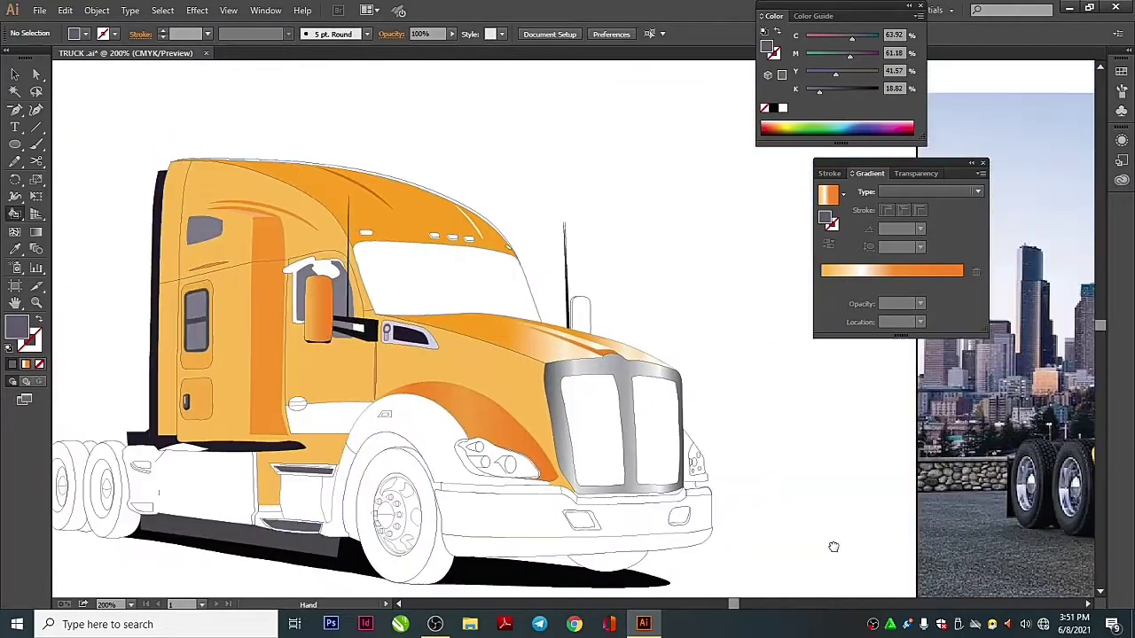
pyautogui.doubleClick(16, 326)
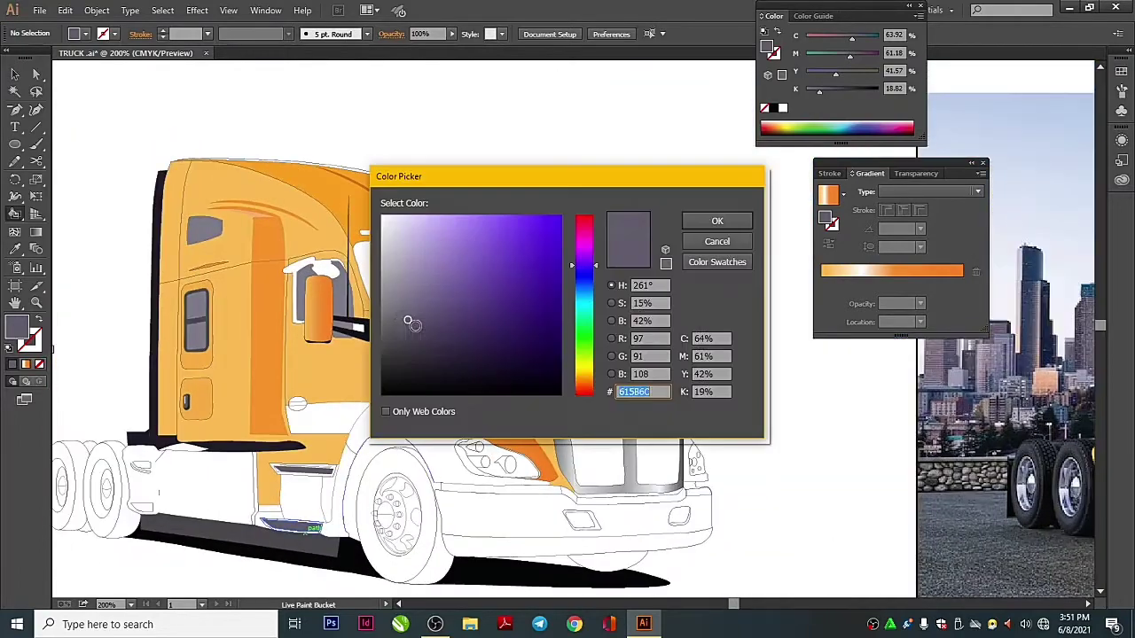
pyautogui.click(717, 221)
pyautogui.hotkey('ctrl', '+')
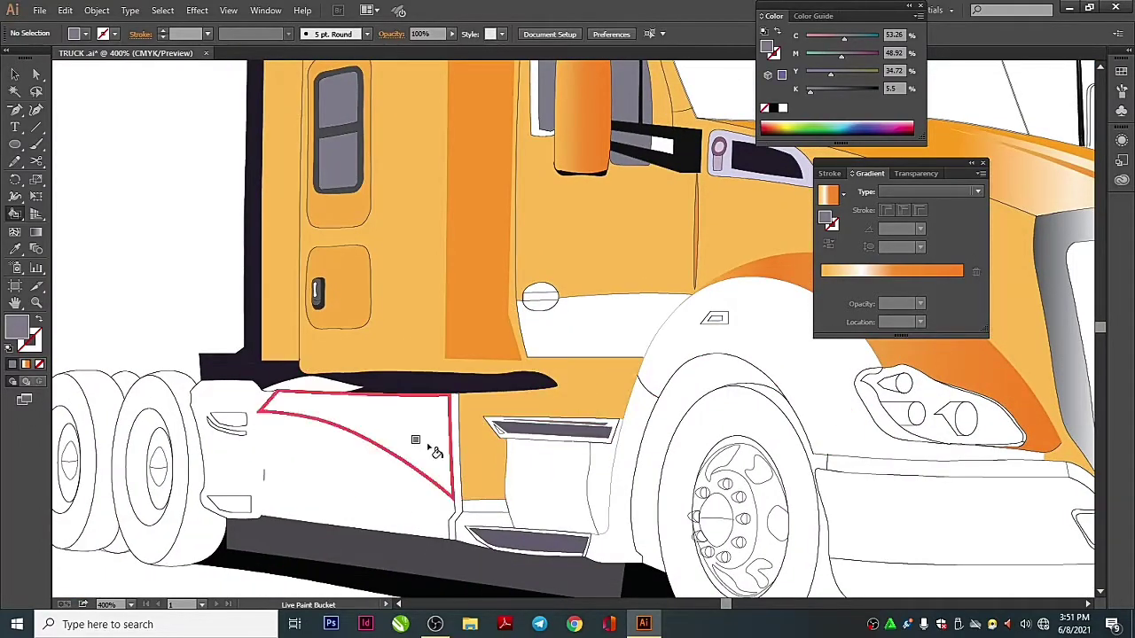
pyautogui.hscroll(10, 638, 450)
pyautogui.hscroll(-8, 325, 383)
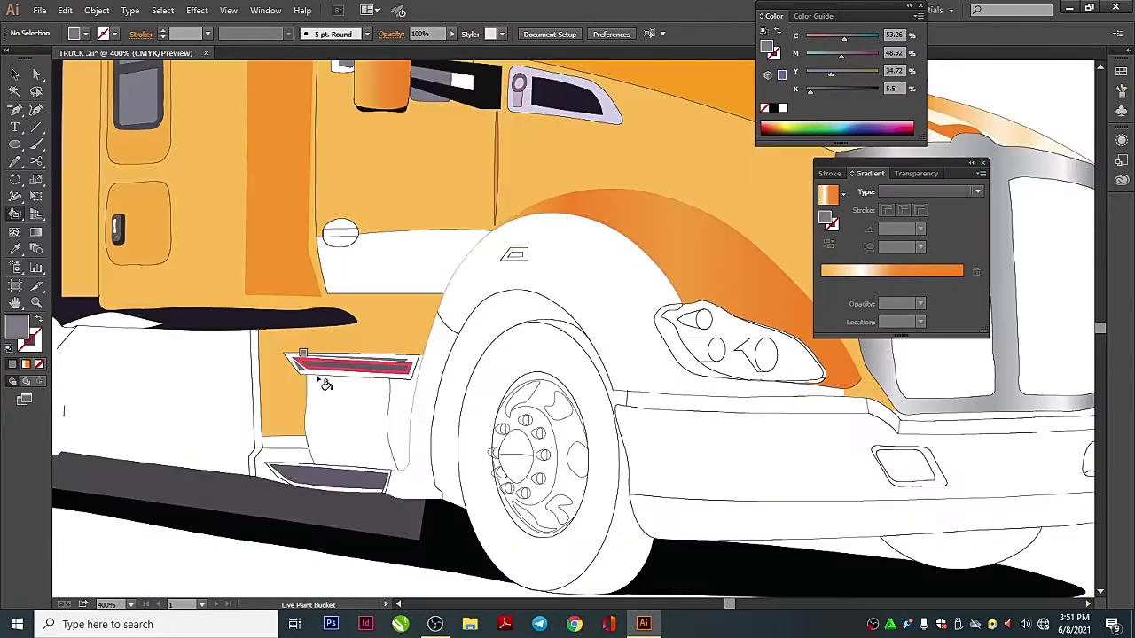
# Choose an orange linear gradient from the saved gradients list
pyautogui.hotkey('ctrl', '-')
pyautogui.hotkey('ctrl', '-')
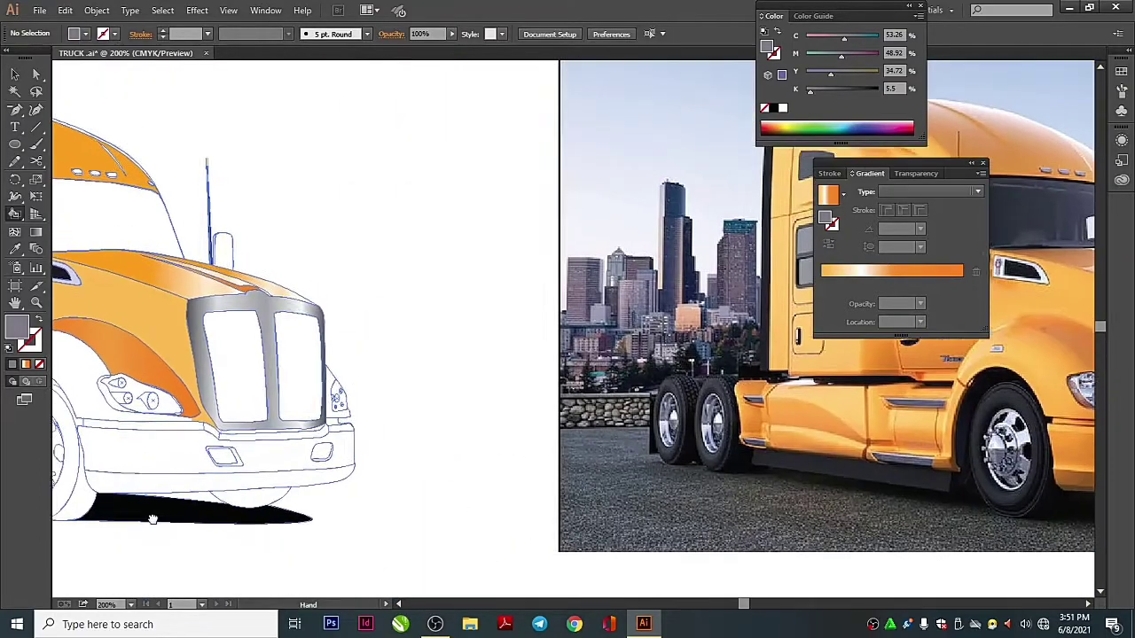
pyautogui.hscroll(-10, 152, 519)
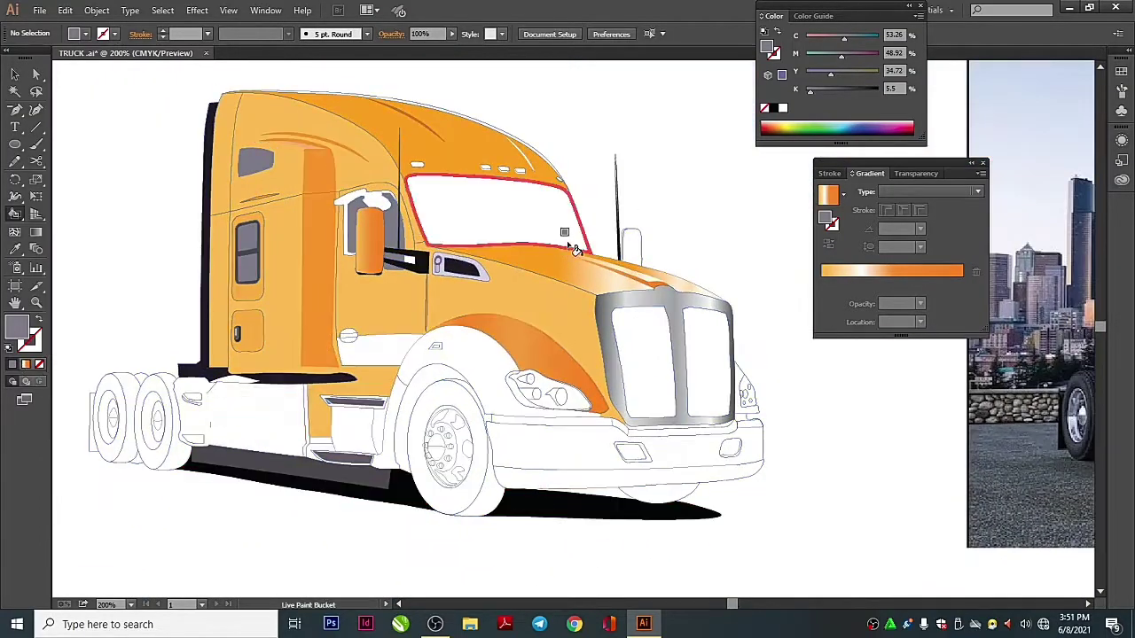
pyautogui.click(843, 194)
pyautogui.scroll(3, 798, 257)
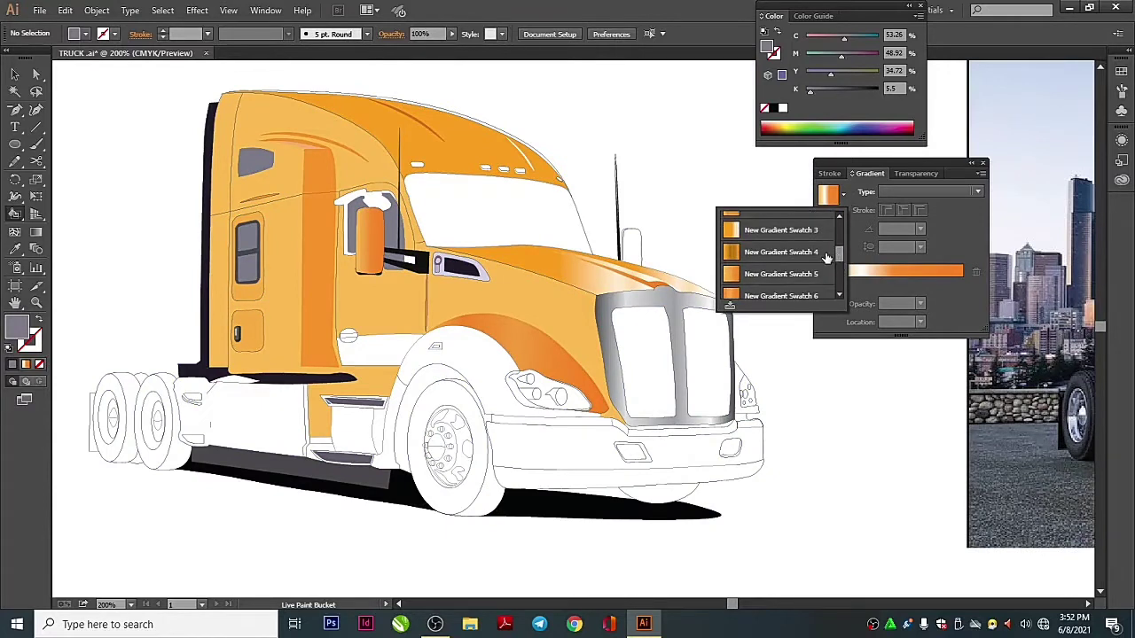
pyautogui.click(780, 244)
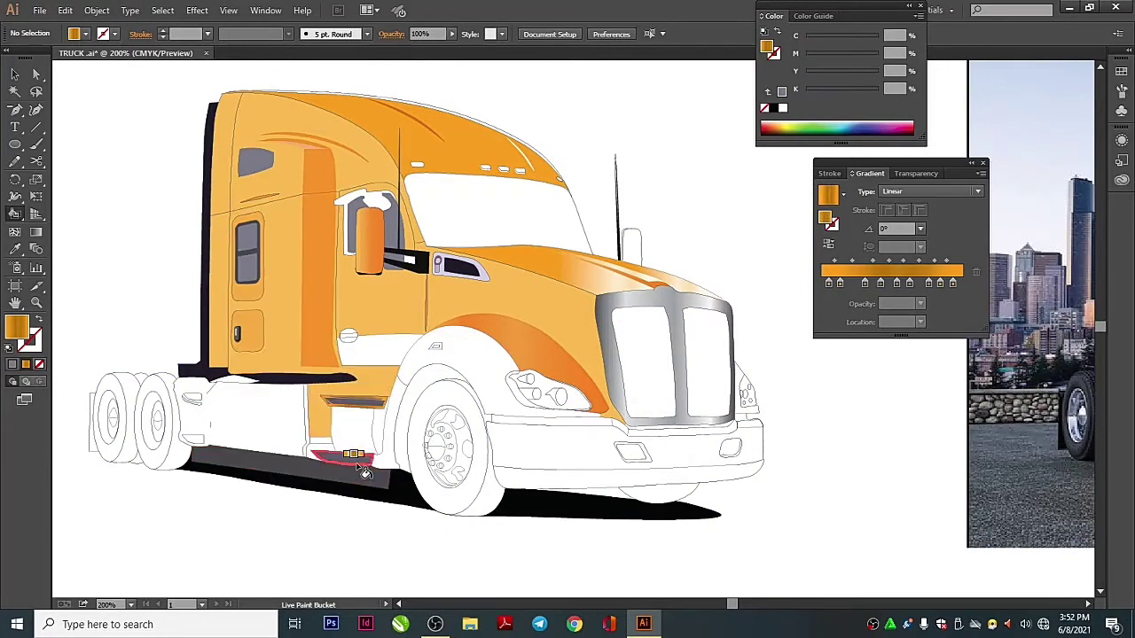
# Try saved orange gradients and fill the front fender with a multi-stop gradient
pyautogui.click(843, 194)
pyautogui.click(762, 266)
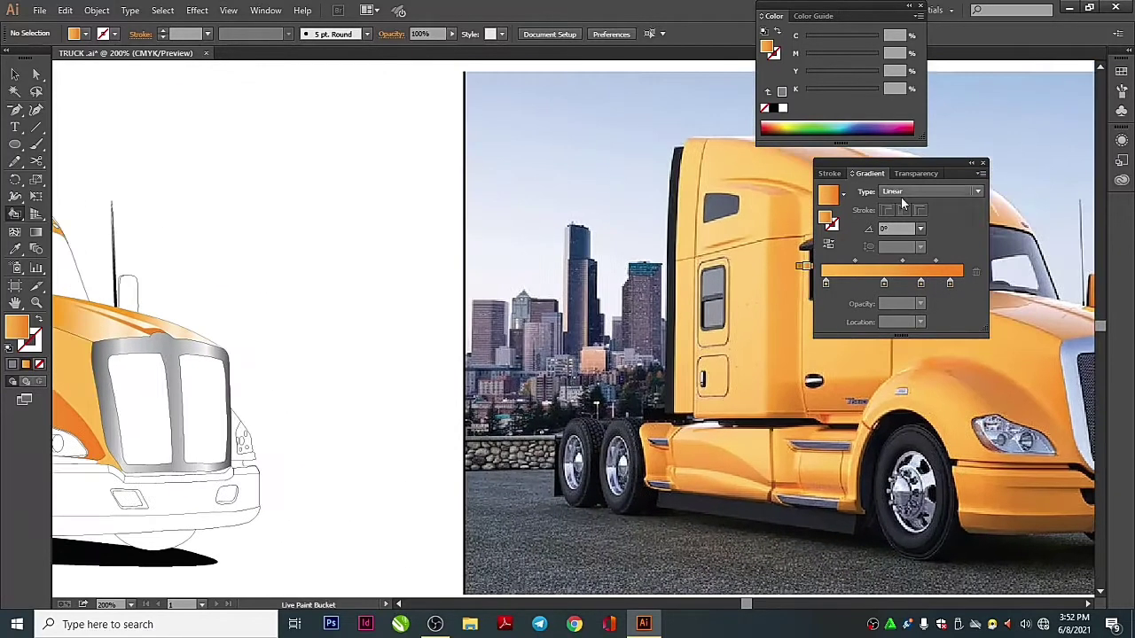
pyautogui.click(843, 193)
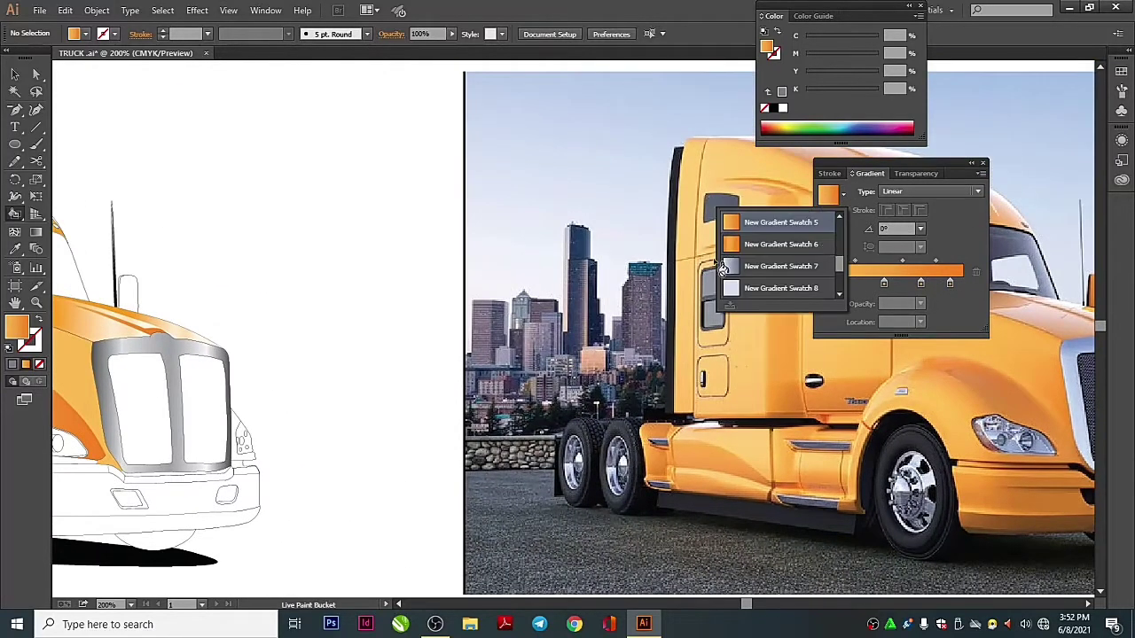
pyautogui.click(780, 206)
pyautogui.click(566, 378)
pyautogui.press('v')
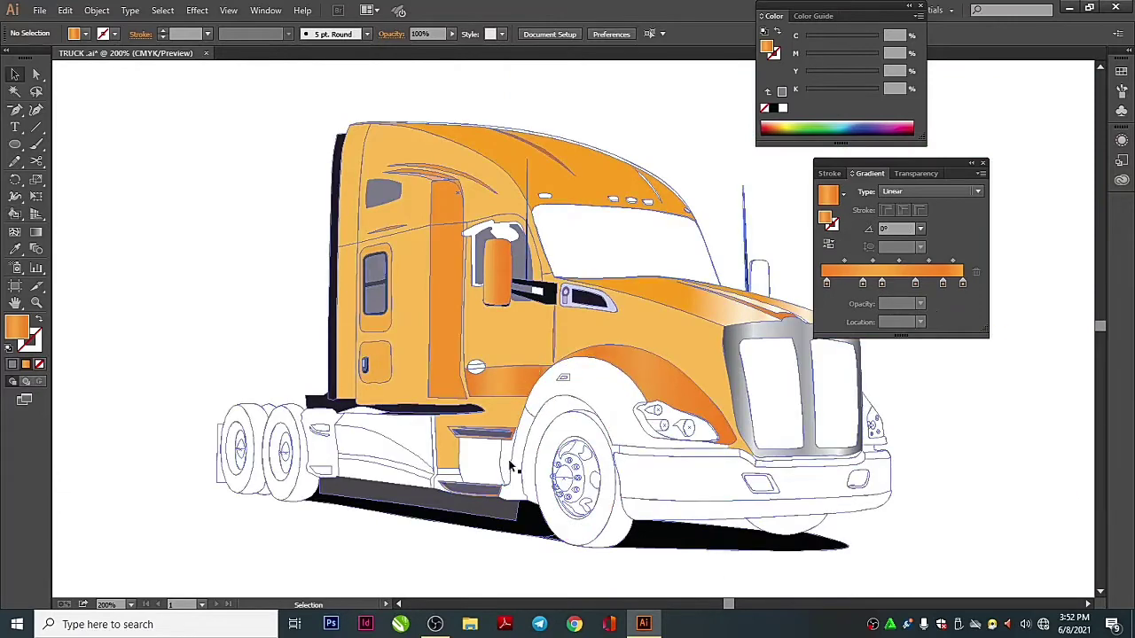
# Sample a light peach colour from the reference photo with the Eyedropper
pyautogui.hscroll(6, 591, 352)
pyautogui.hscroll(4, 590, 352)
pyautogui.click(843, 194)
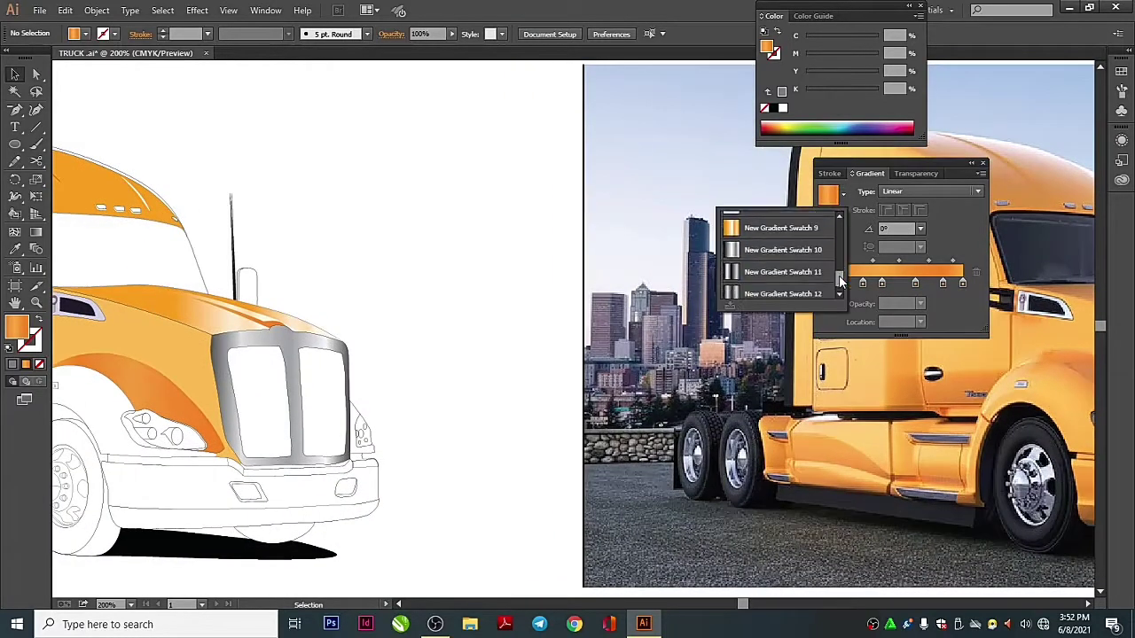
pyautogui.click(491, 446)
pyautogui.hscroll(-10, 323, 485)
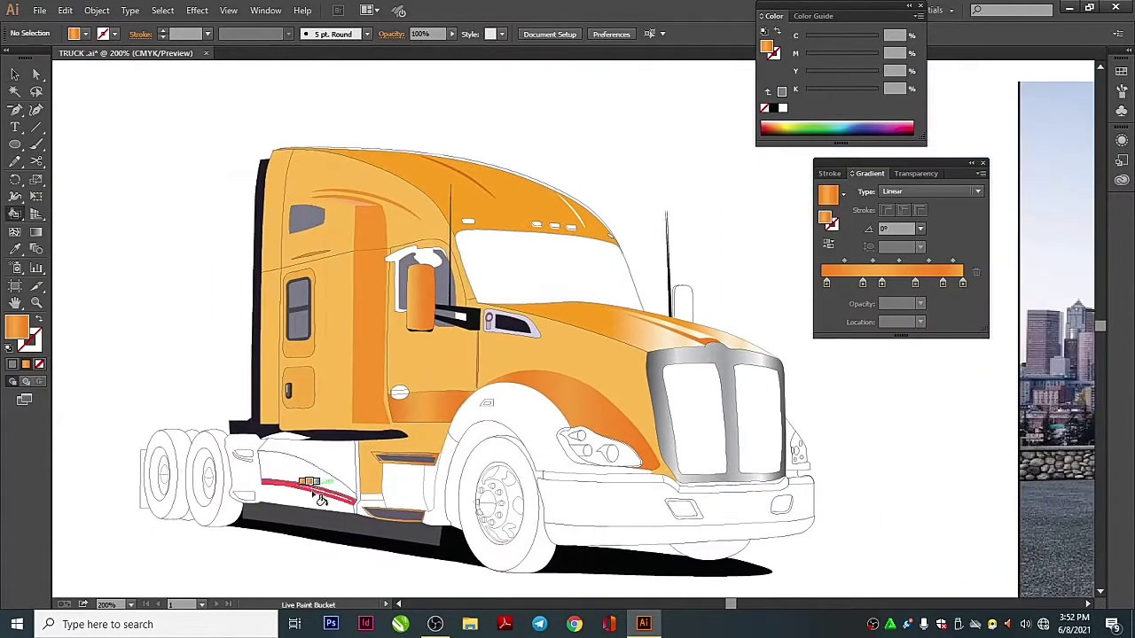
pyautogui.click(295, 504)
pyautogui.hscroll(5, 295, 503)
pyautogui.hscroll(1, 531, 399)
pyautogui.press('i')
pyautogui.click(975, 337)
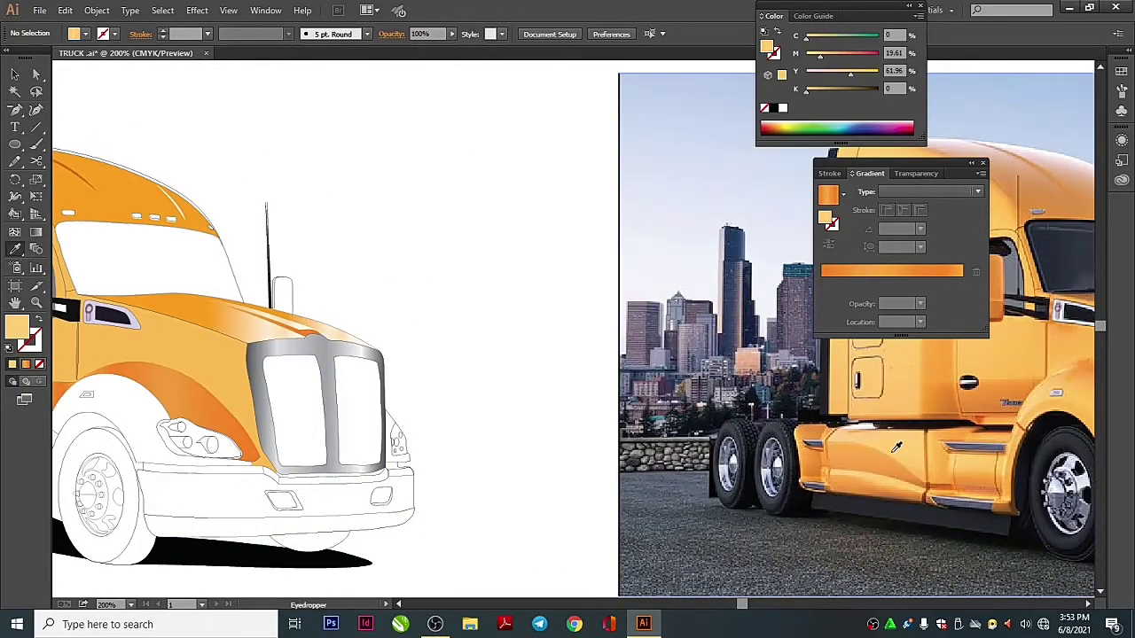
# Fill the lower fairing and hood side panel peach and the cab side darker orange
pyautogui.hscroll(-6, 472, 488)
pyautogui.click(414, 509)
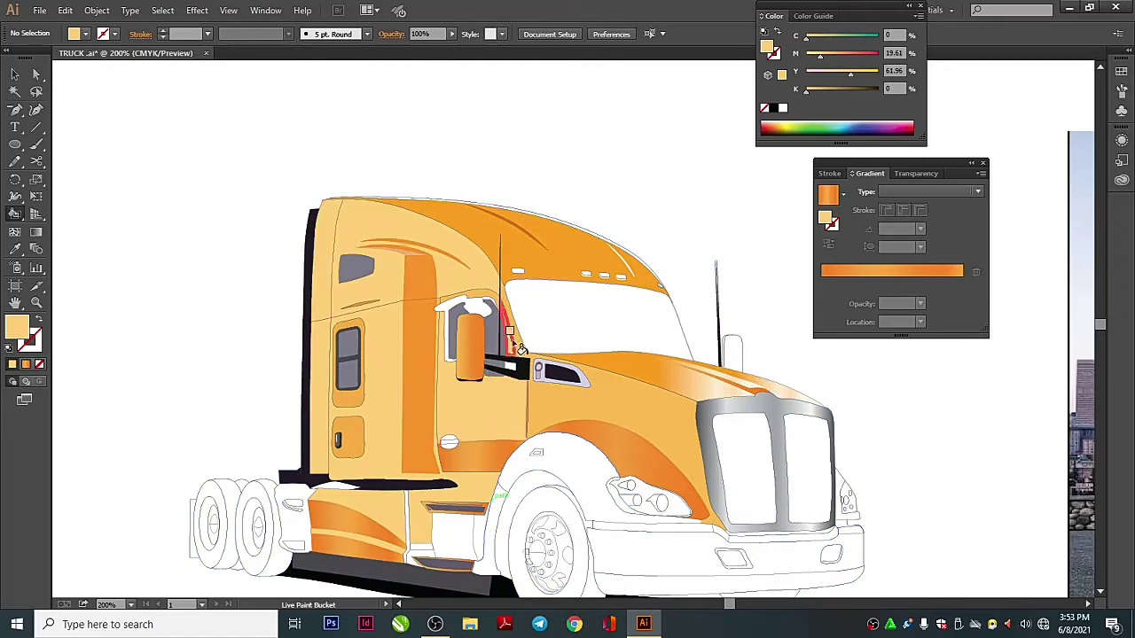
pyautogui.click(588, 391)
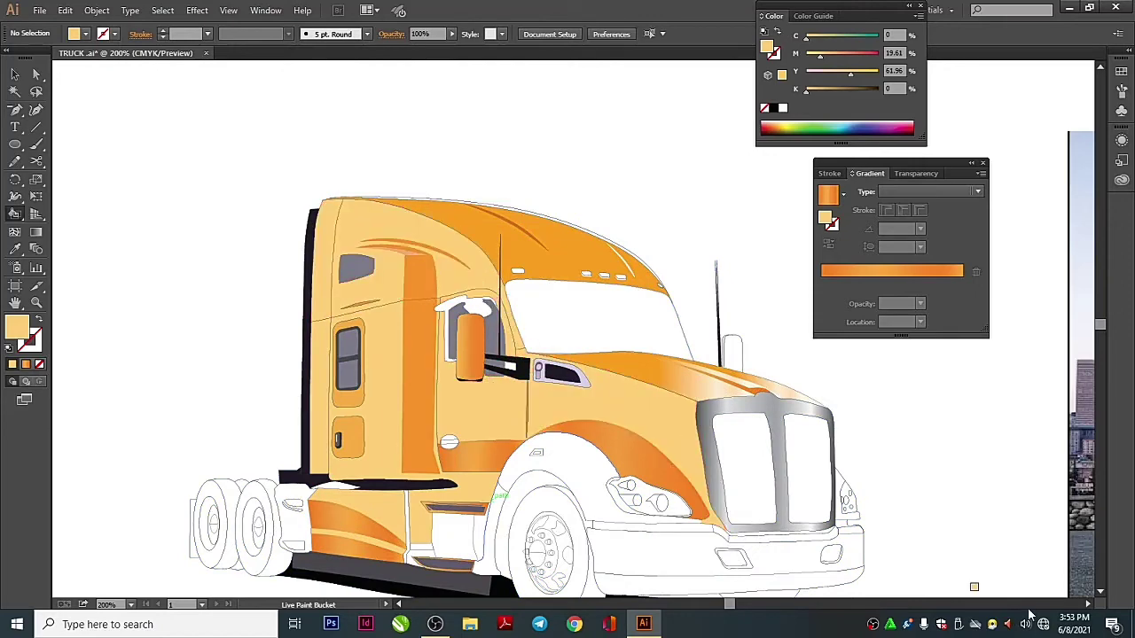
pyautogui.click(413, 511)
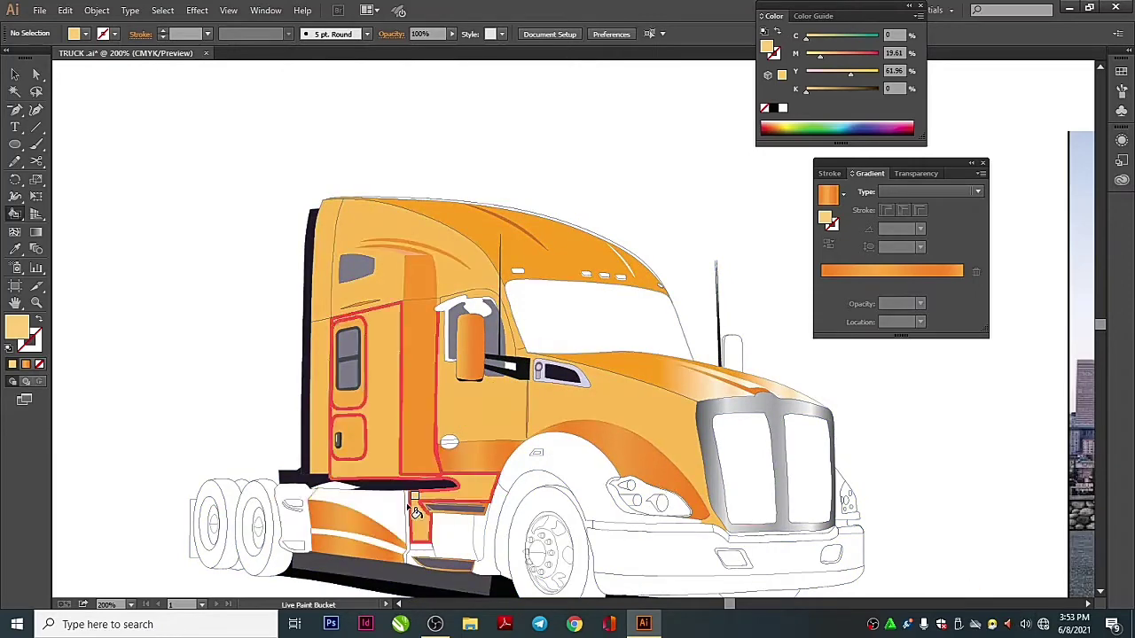
pyautogui.press('i')
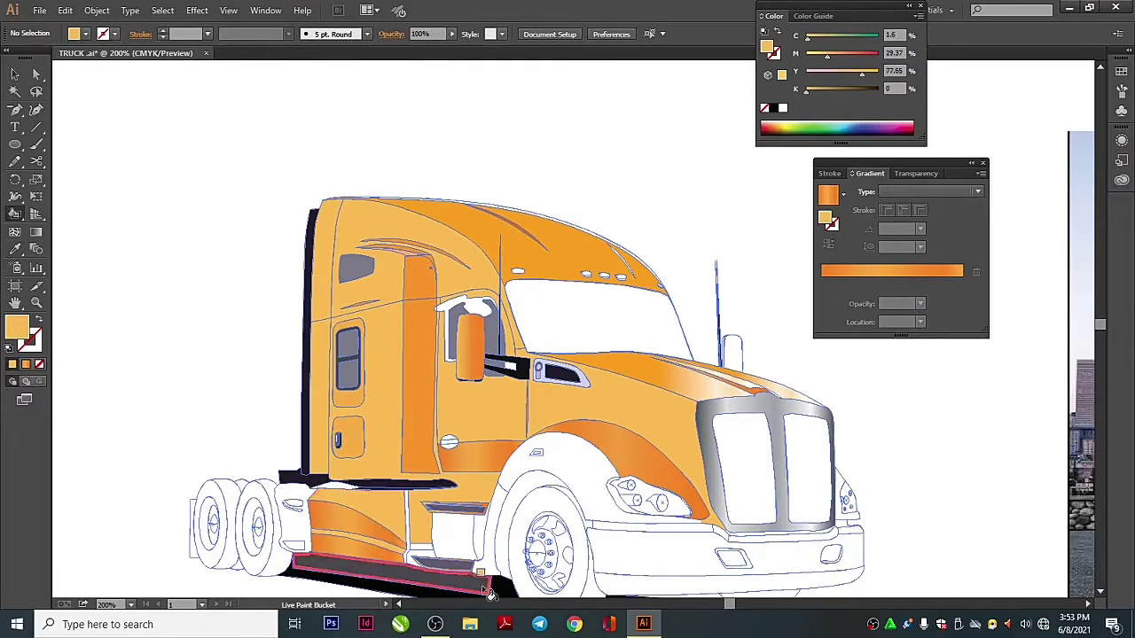
pyautogui.press('v')
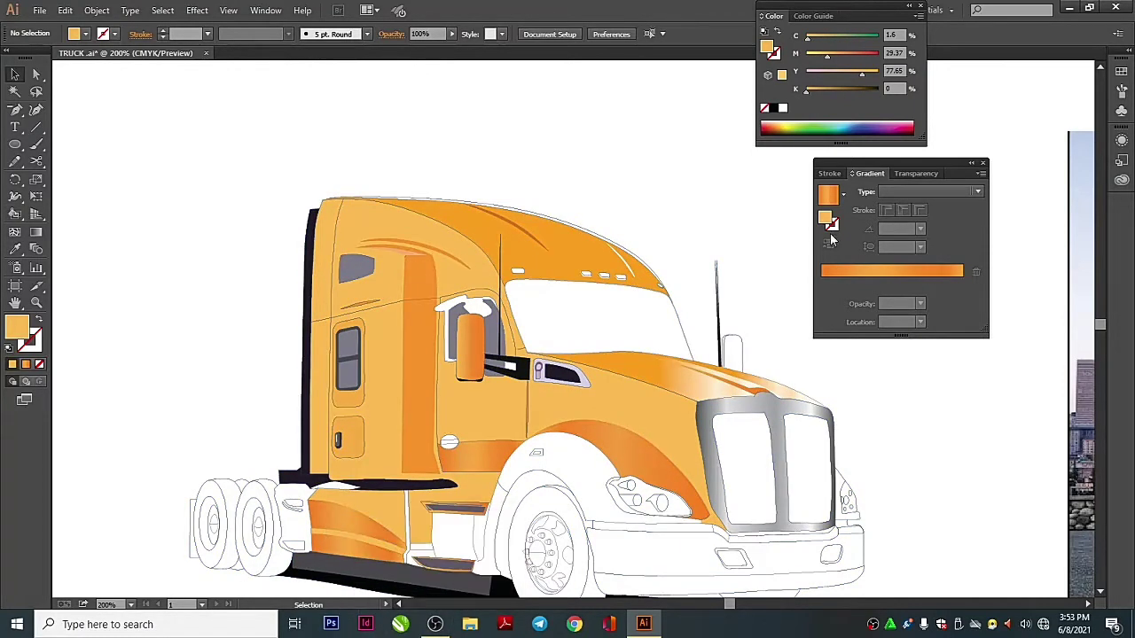
pyautogui.click(843, 192)
# Apply the four-stop orange gradient, recolour one stop deeper orange, and move a stop to 79.8%
pyautogui.scroll(-3, 834, 255)
pyautogui.click(780, 261)
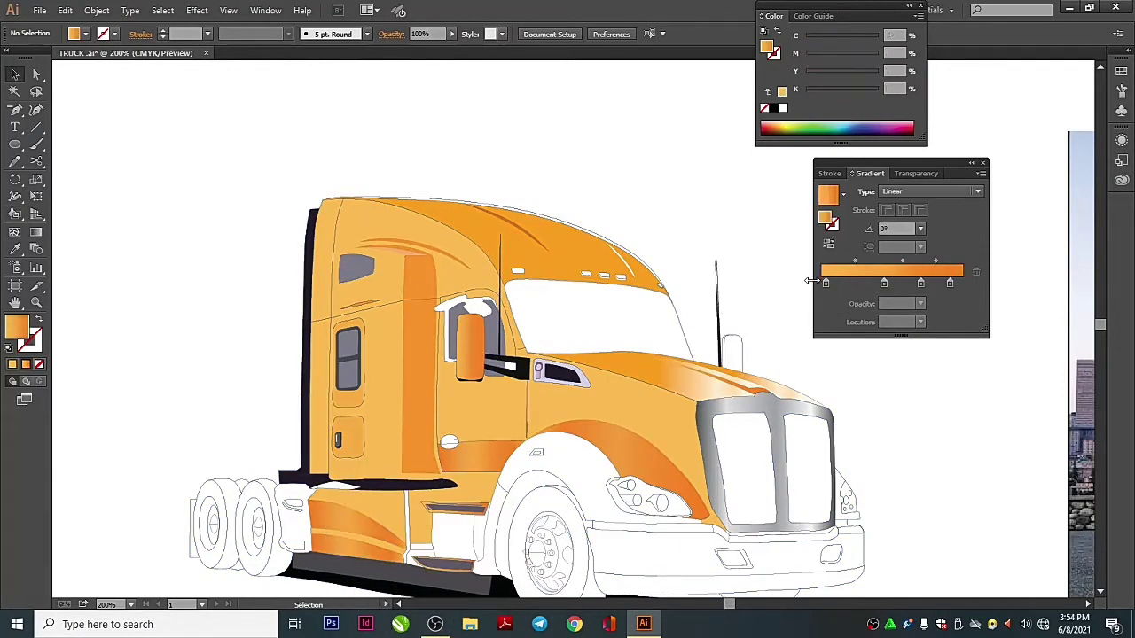
pyautogui.click(876, 284)
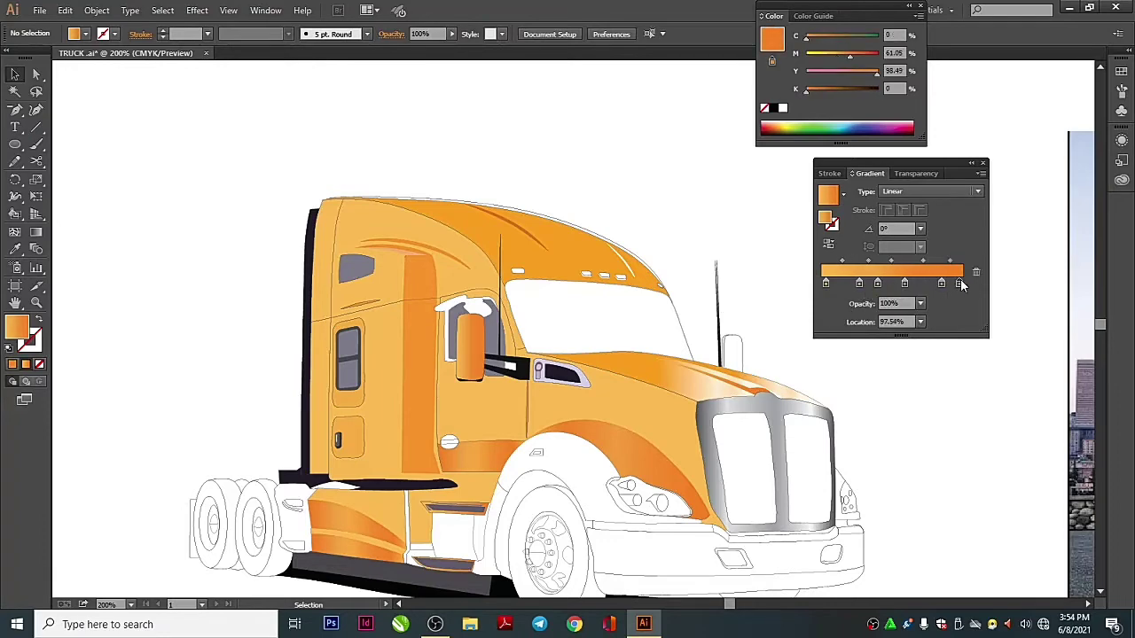
pyautogui.doubleClick(772, 40)
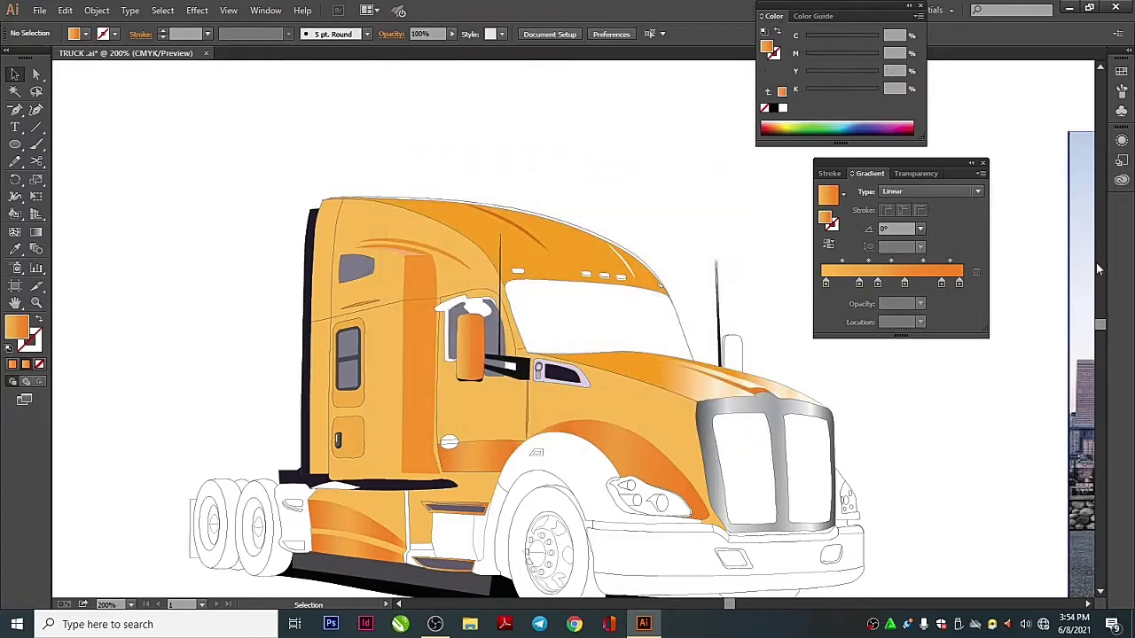
pyautogui.click(717, 221)
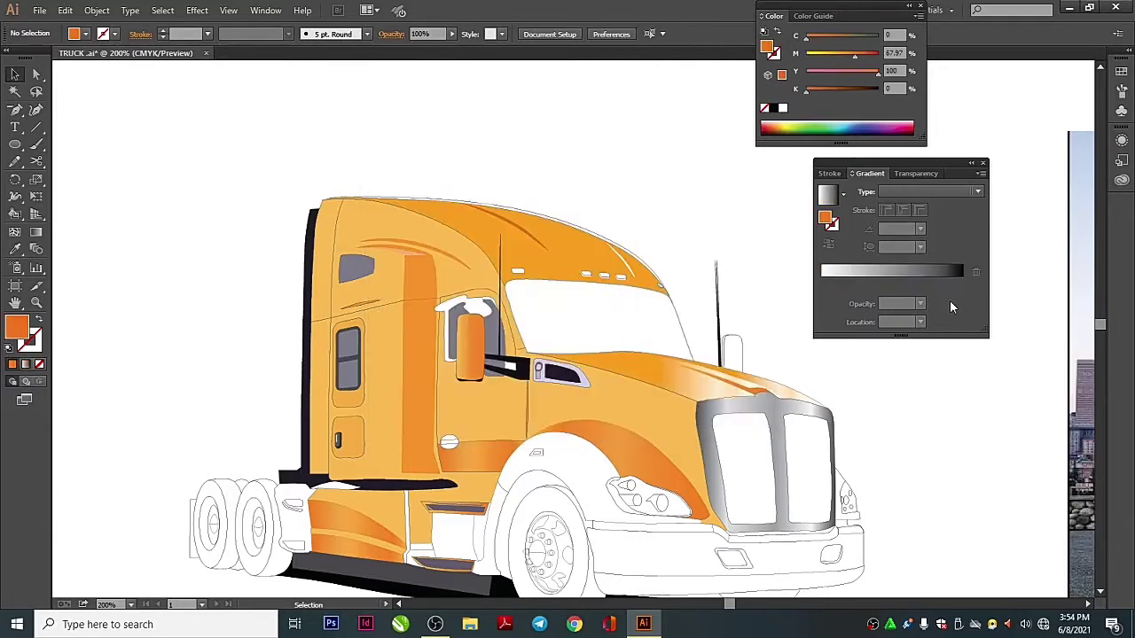
pyautogui.moveTo(942, 283); pyautogui.dragTo(934, 283)
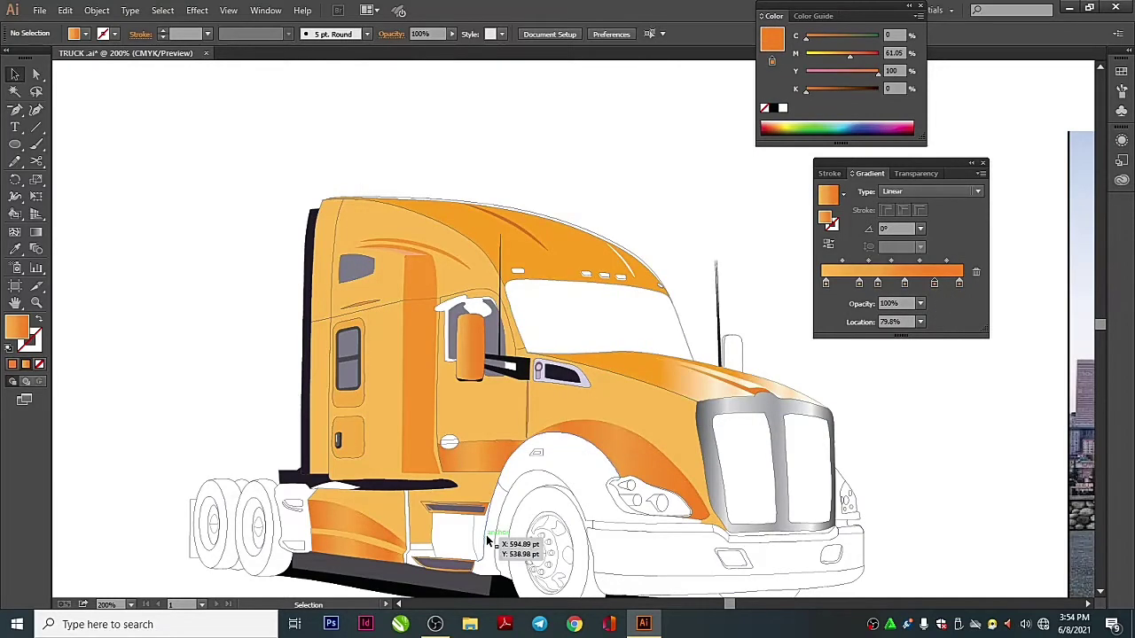
pyautogui.press('k')
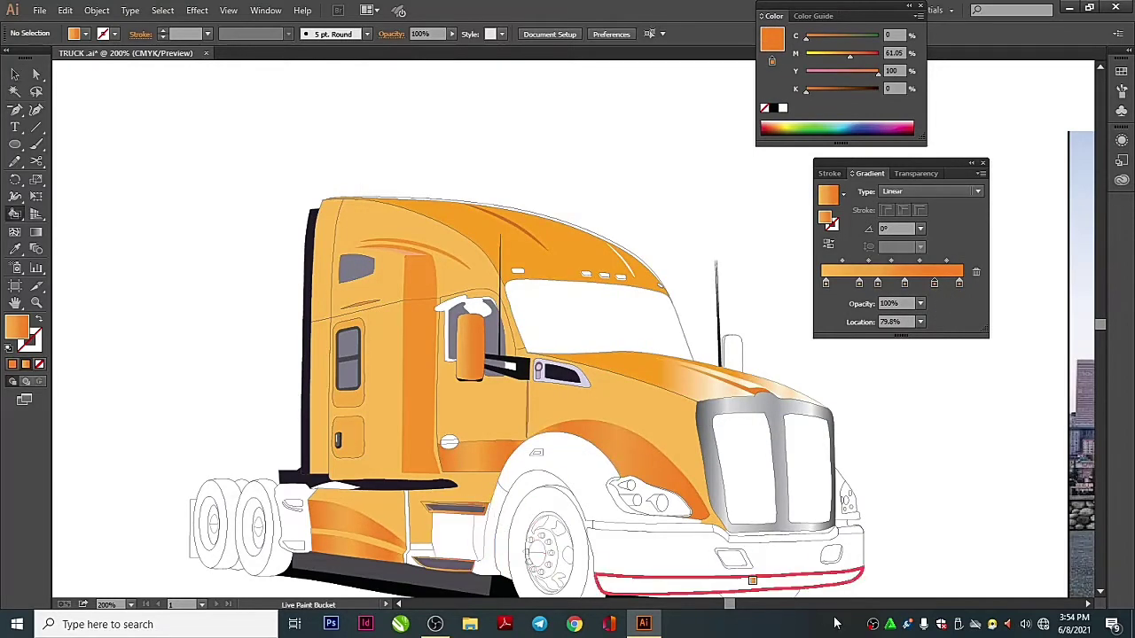
pyautogui.hscroll(5, 293, 528)
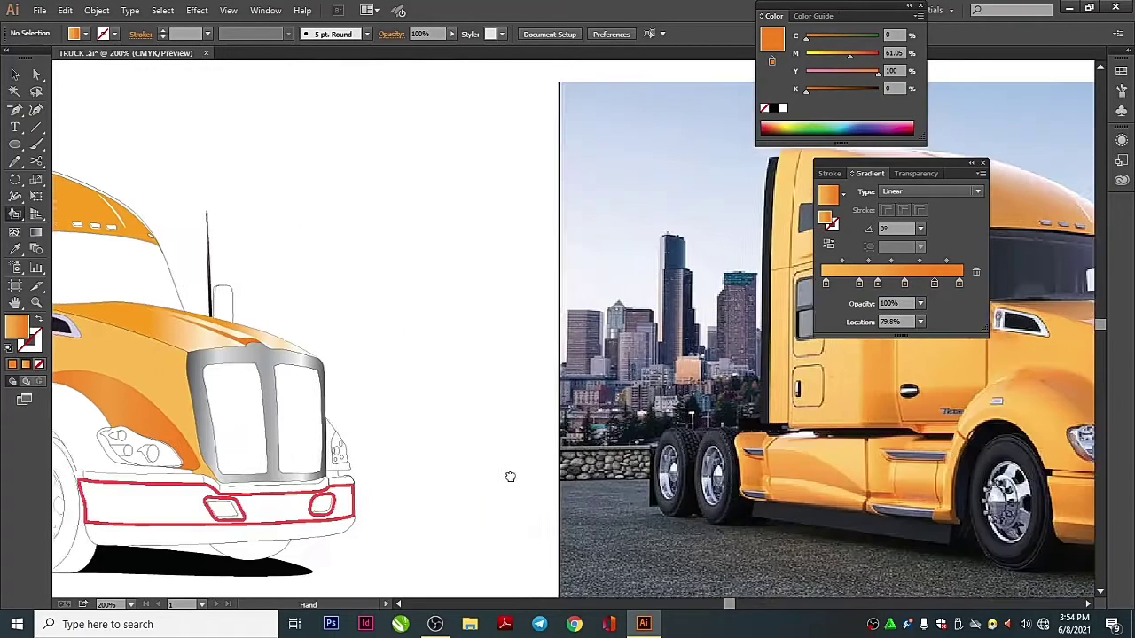
pyautogui.hscroll(-6, 363, 527)
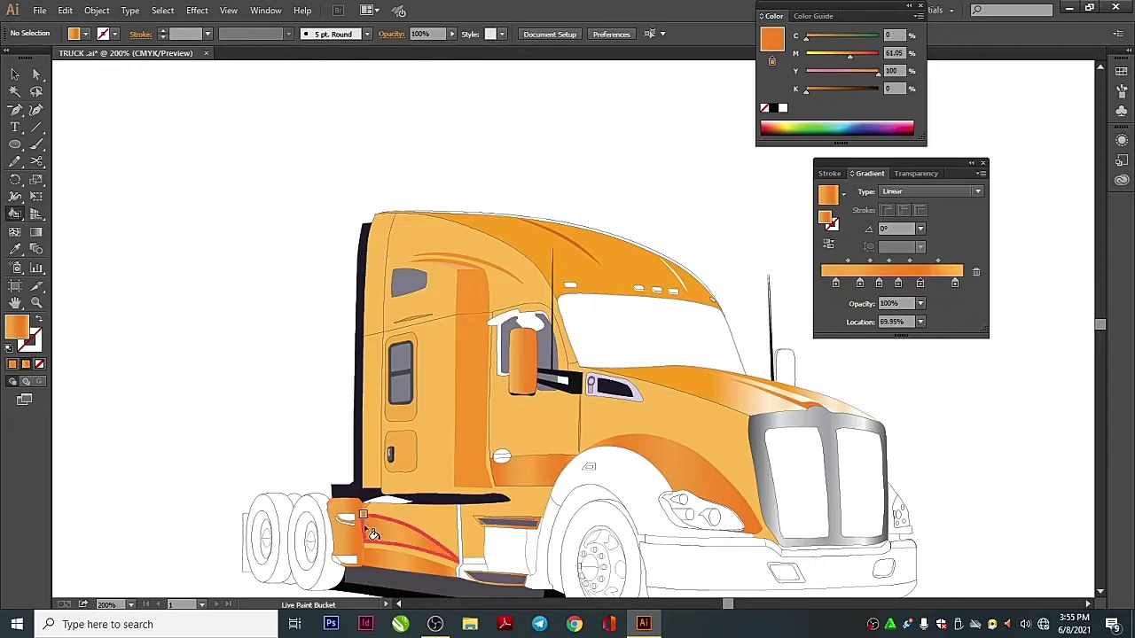
# Load the orange linear gradient as fill and sample a light yellow-orange from the artwork
pyautogui.scroll(2, 275, 470)
pyautogui.moveTo(271, 486); pyautogui.dragTo(536, 350)
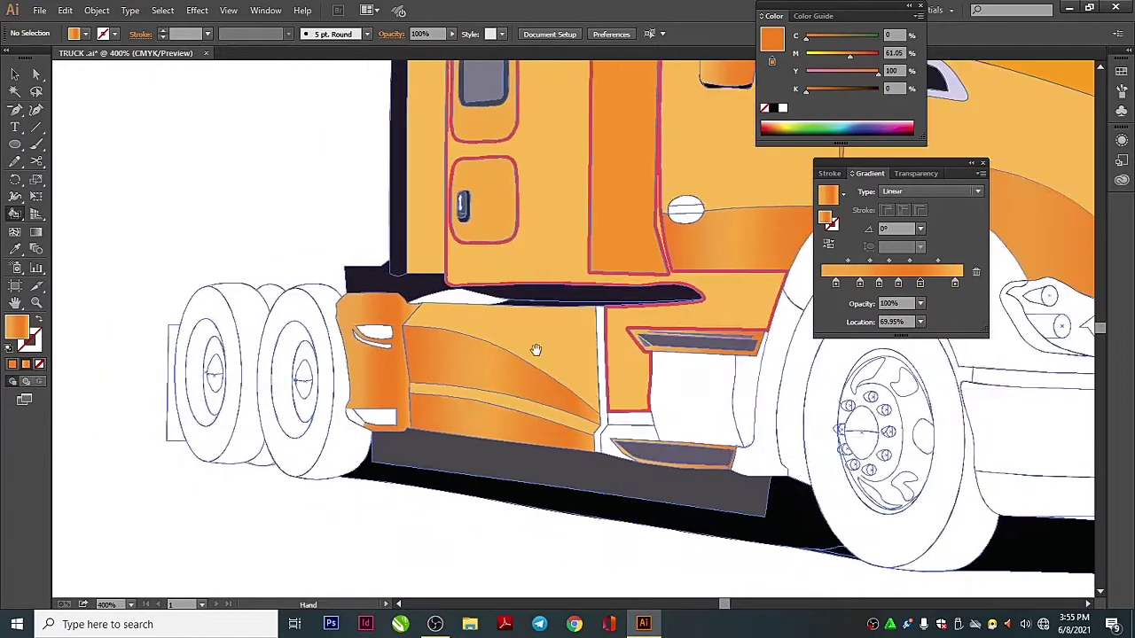
pyautogui.press('p')
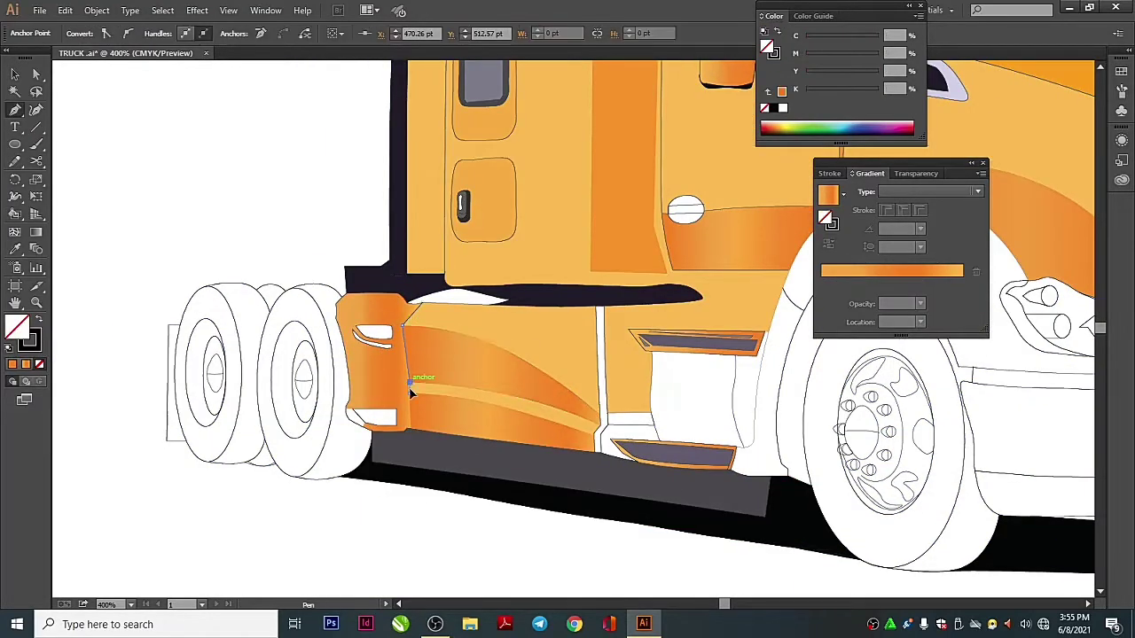
pyautogui.press('v')
pyautogui.click(413, 523)
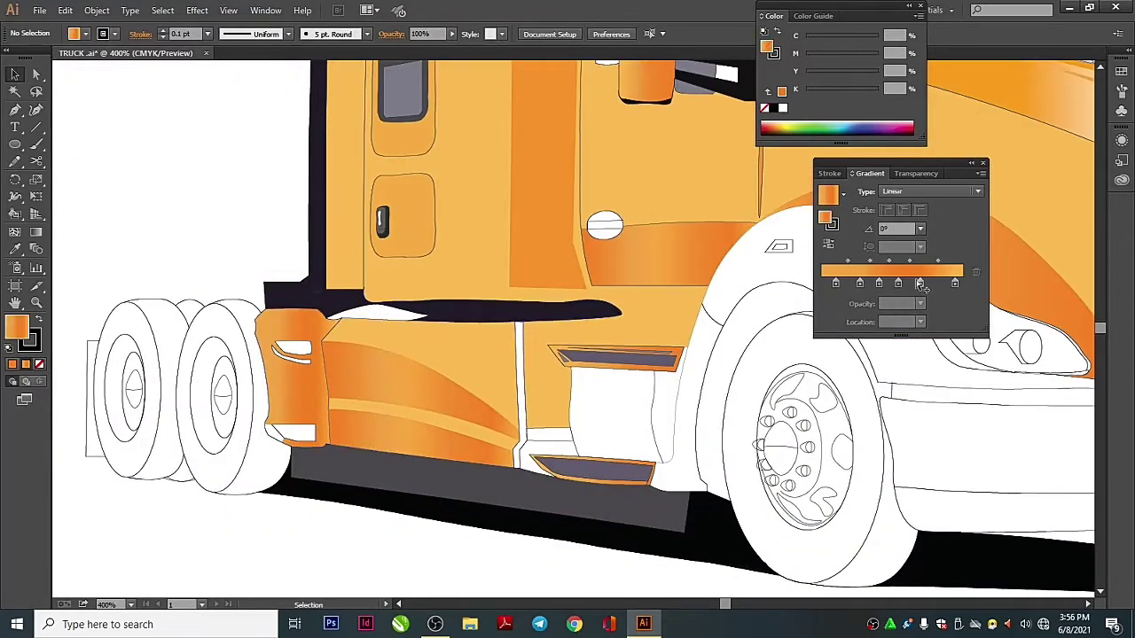
pyautogui.click(891, 270)
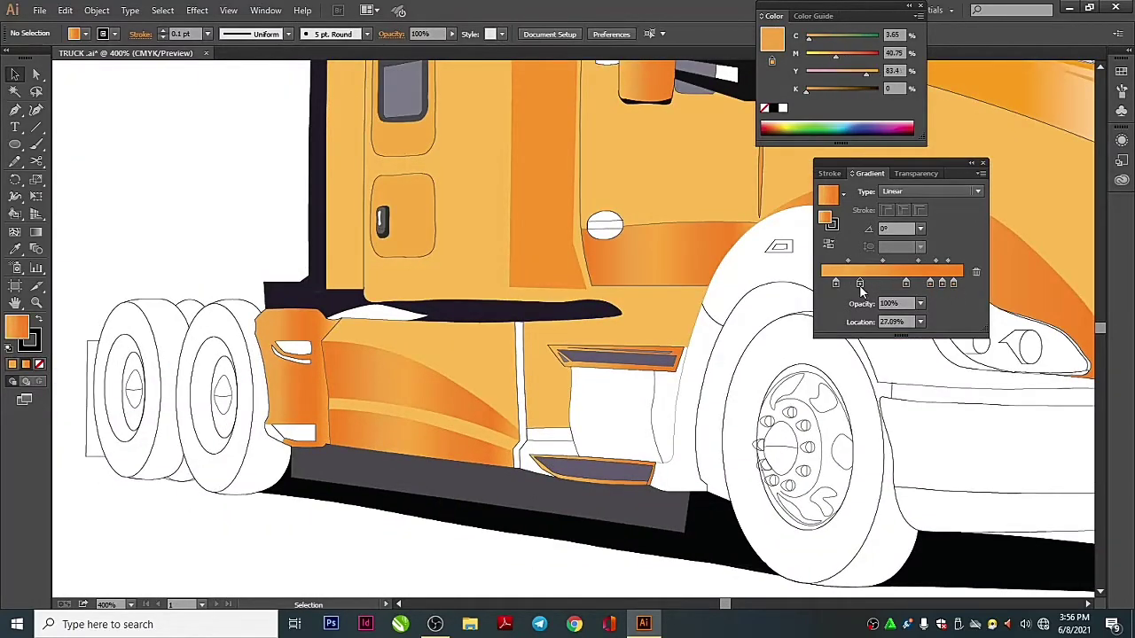
pyautogui.press('k')
pyautogui.hotkey('ctrl', '-')
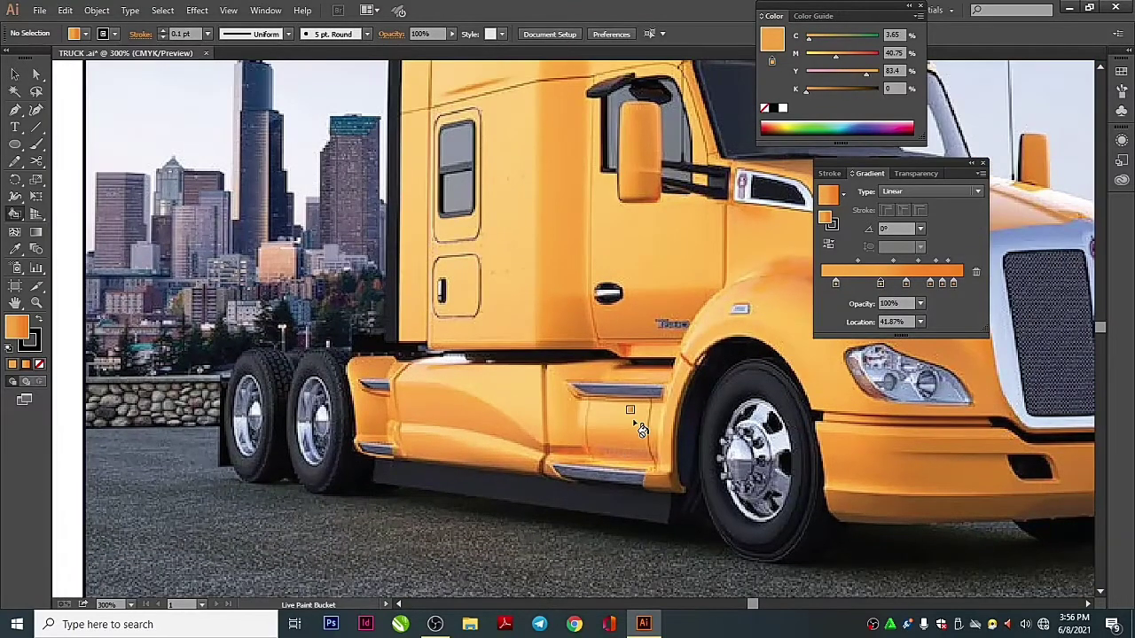
pyautogui.press('i')
pyautogui.click(638, 416)
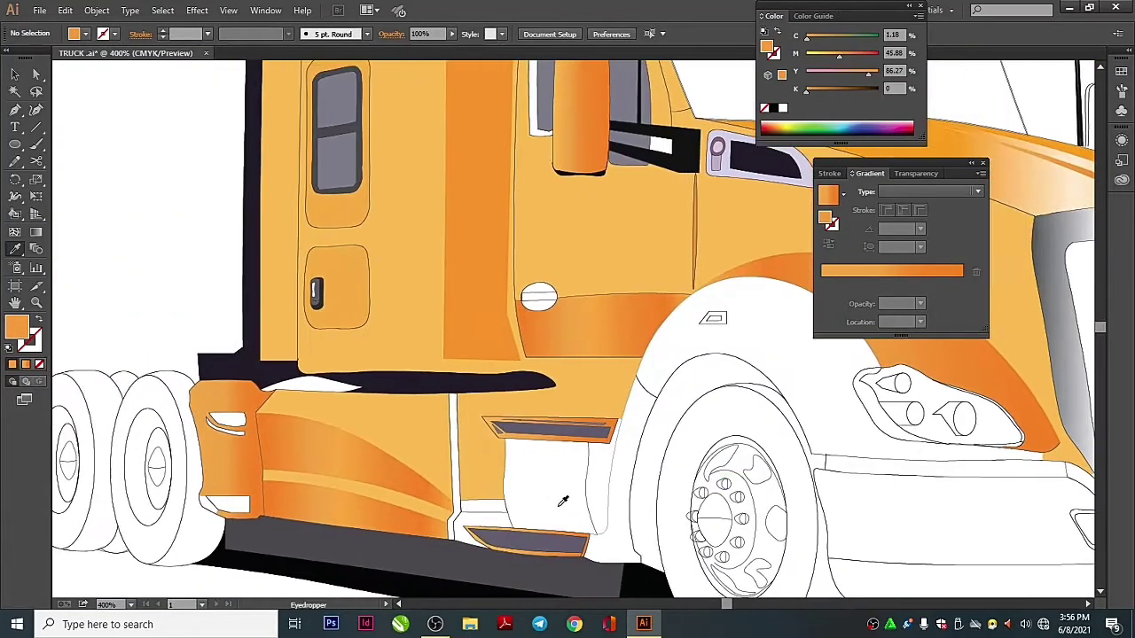
# Draw a dividing curve across the panel below the vent and merge it into Live Paint
pyautogui.click(503, 492)
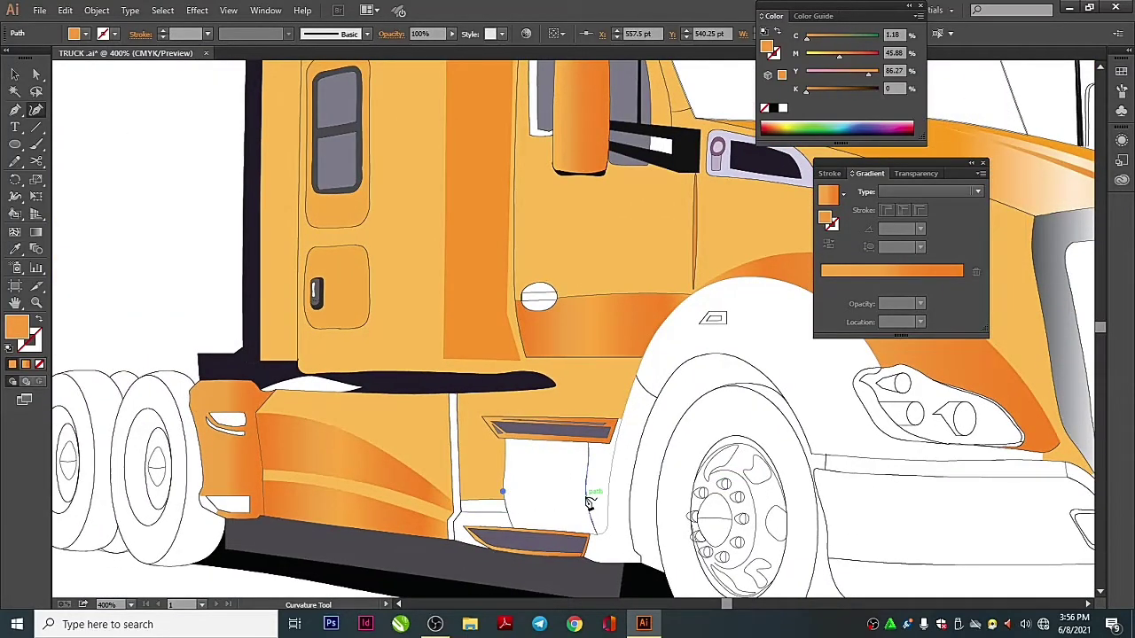
pyautogui.click(544, 499)
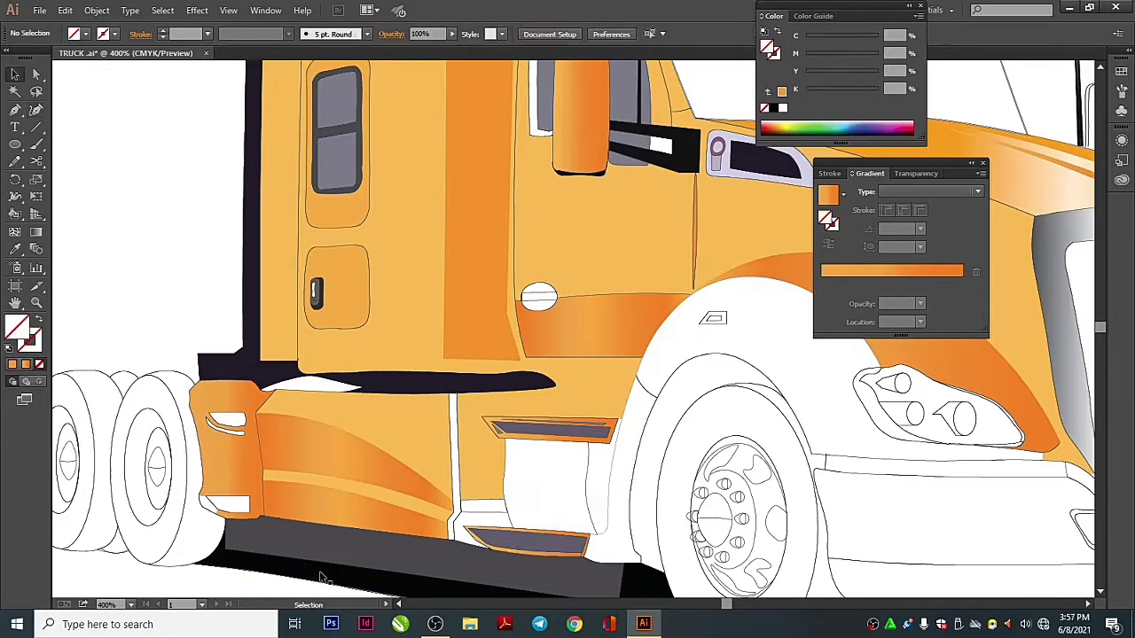
pyautogui.press('v')
pyautogui.hotkey('ctrl', 'a')
pyautogui.click(97, 10)
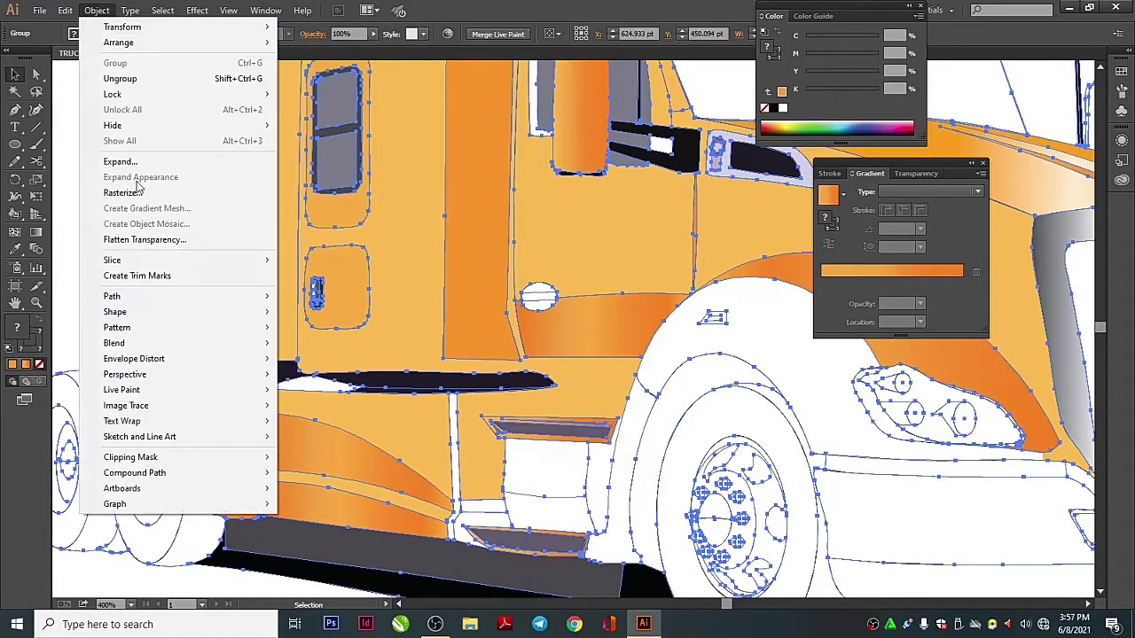
pyautogui.click(165, 132)
pyautogui.click(97, 9)
pyautogui.click(242, 348)
# Fill the new face below the vent with the orange gradient
pyautogui.hotkey('ctrl', 'shift', 'a')
pyautogui.press('k')
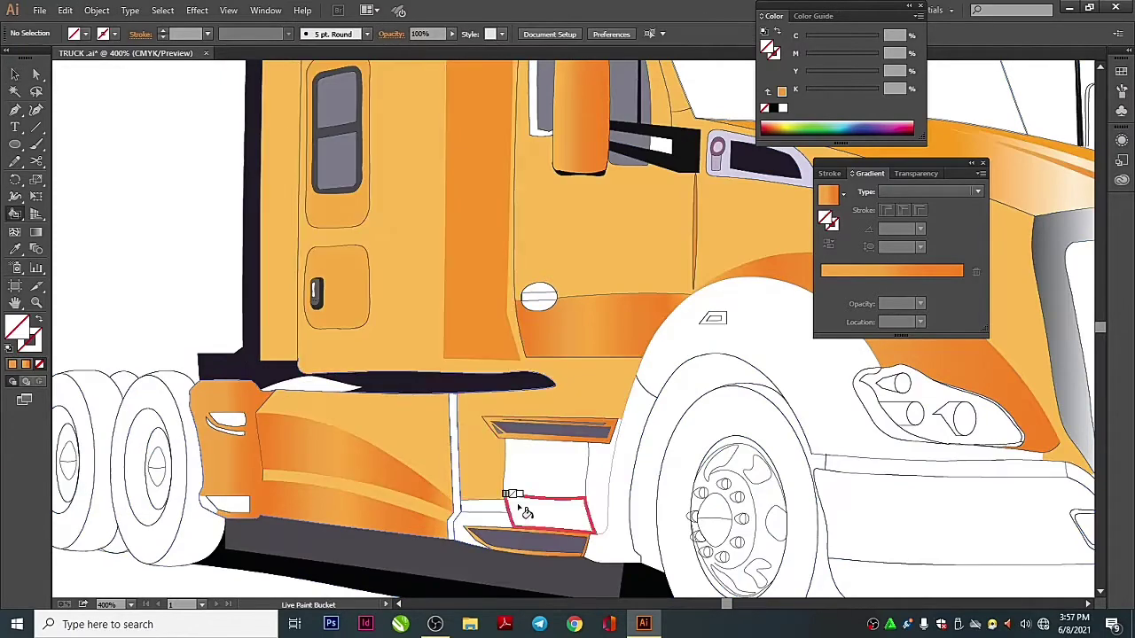
pyautogui.keyDown('alt'); pyautogui.click(481, 489); pyautogui.keyUp('alt')
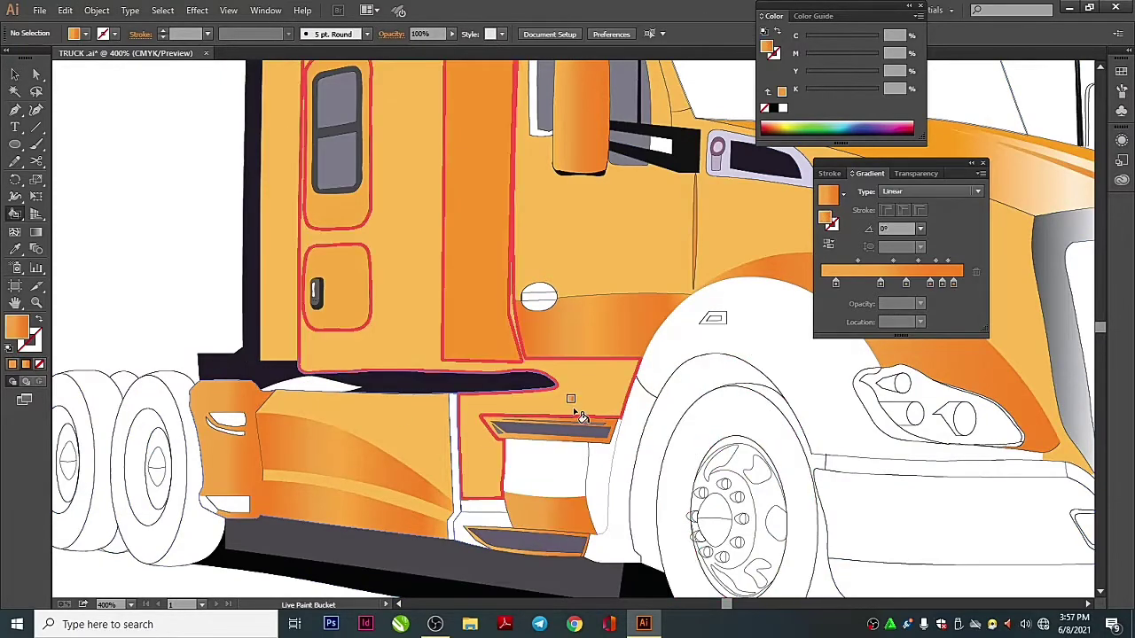
pyautogui.click(545, 510)
pyautogui.click(551, 477)
pyautogui.hotkey('ctrl', '-')
pyautogui.hotkey('ctrl', '-')
# Zoom to 300% and fill the face below the upper vent with the gradient
pyautogui.moveTo(413, 482); pyautogui.dragTo(496, 554)
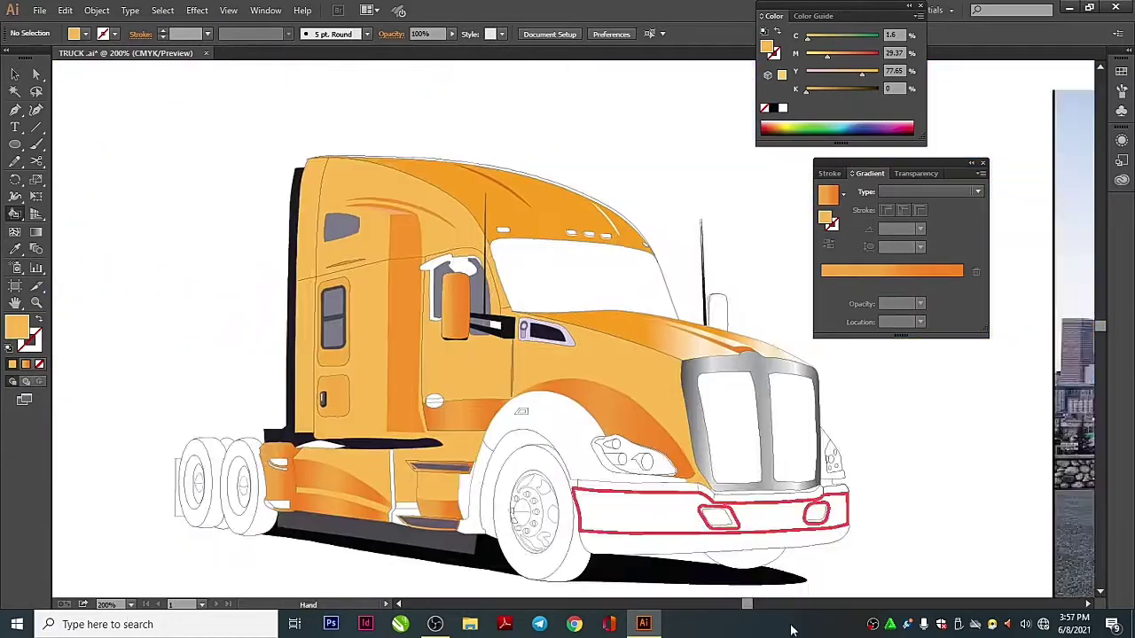
pyautogui.hotkey('ctrl', '+')
pyautogui.moveTo(358, 571); pyautogui.dragTo(437, 452)
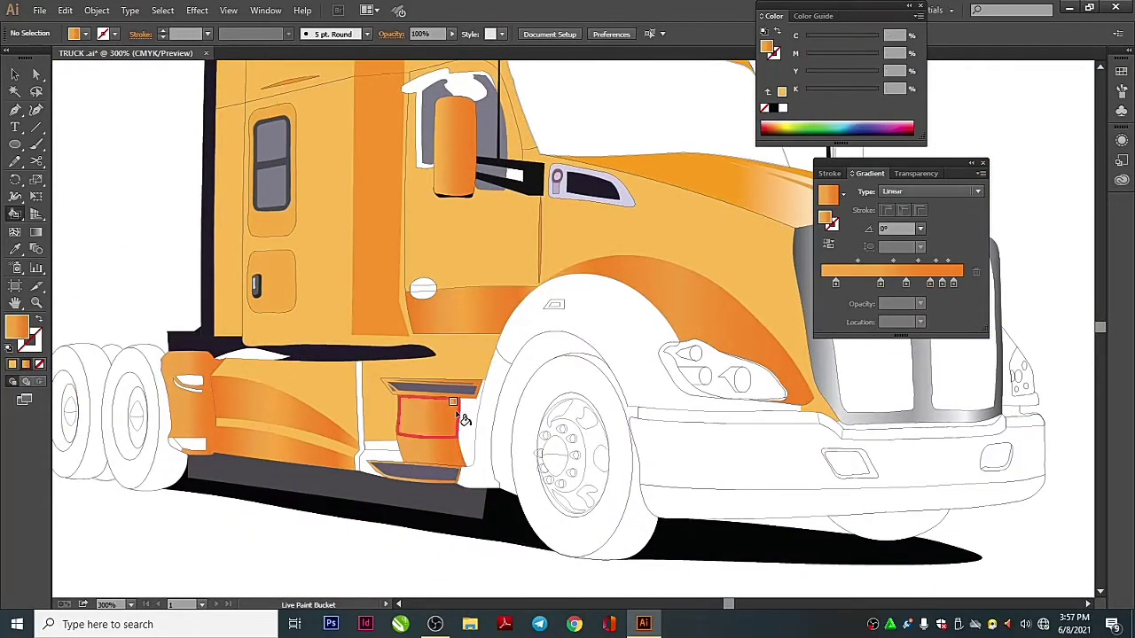
pyautogui.click(437, 410)
# Start a smooth curve with its left point on the lower cab panel
pyautogui.press('v')
pyautogui.press('k')
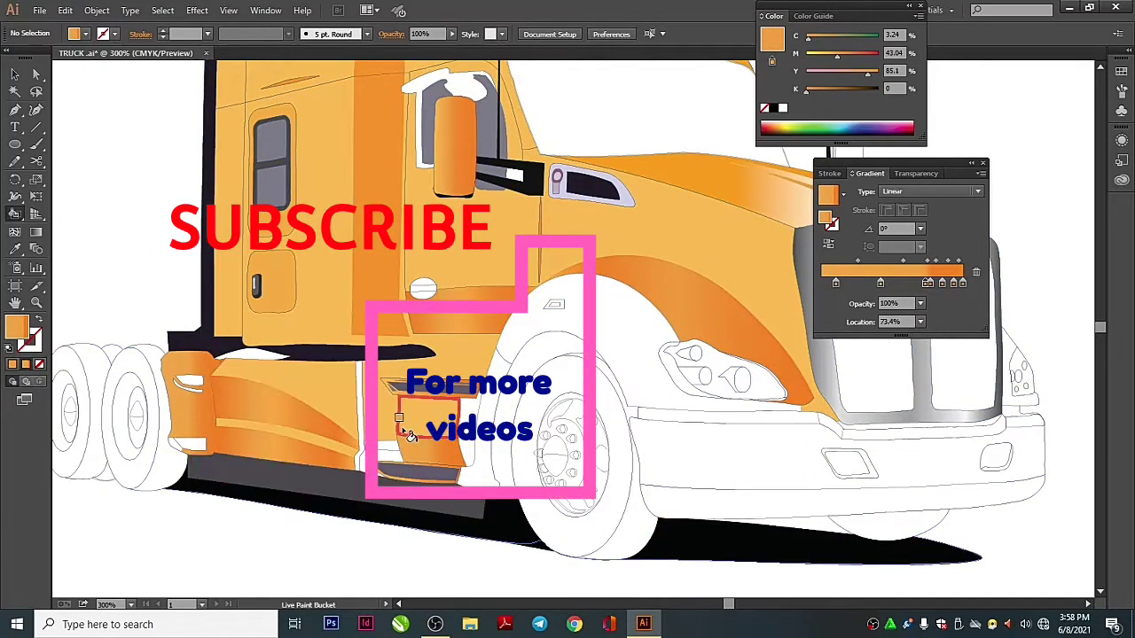
pyautogui.scroll(1, 408, 435)
pyautogui.scroll(1, 393, 431)
pyautogui.hotkey('shift', '`')
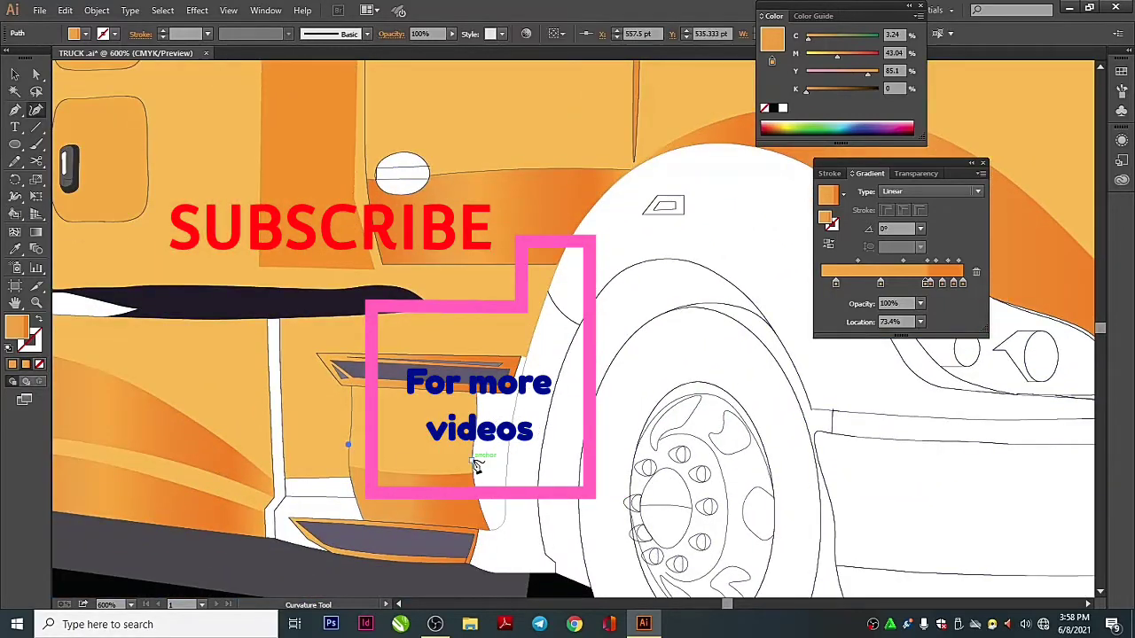
pyautogui.click(350, 446)
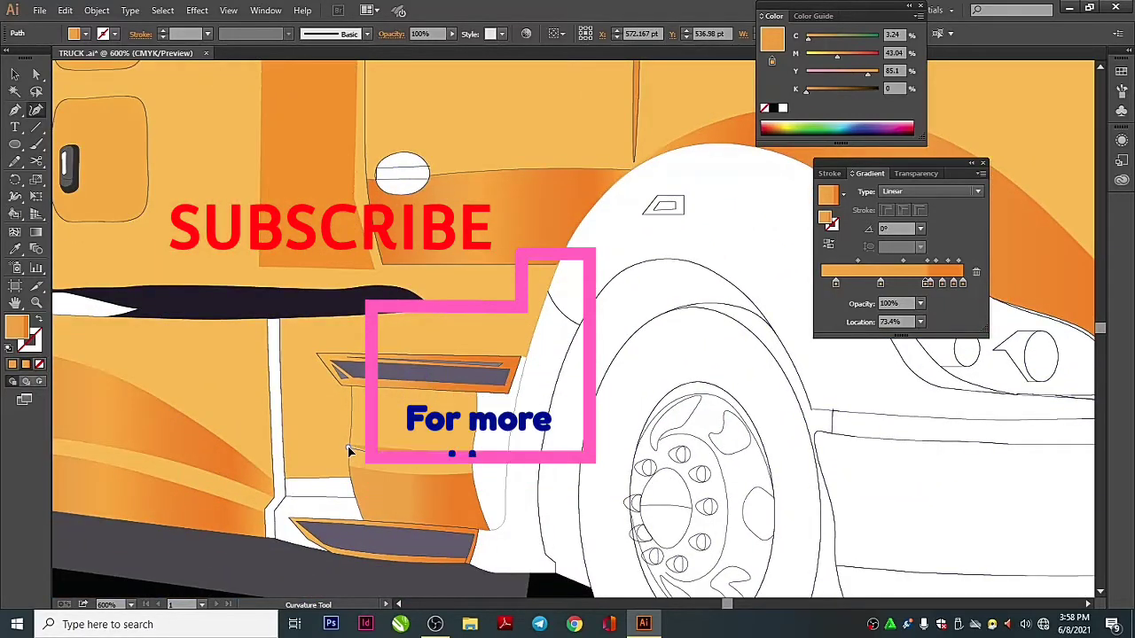
# Select the whole truck drawing, browse its object options, then deselect it
pyautogui.press('v')
pyautogui.click(405, 494)
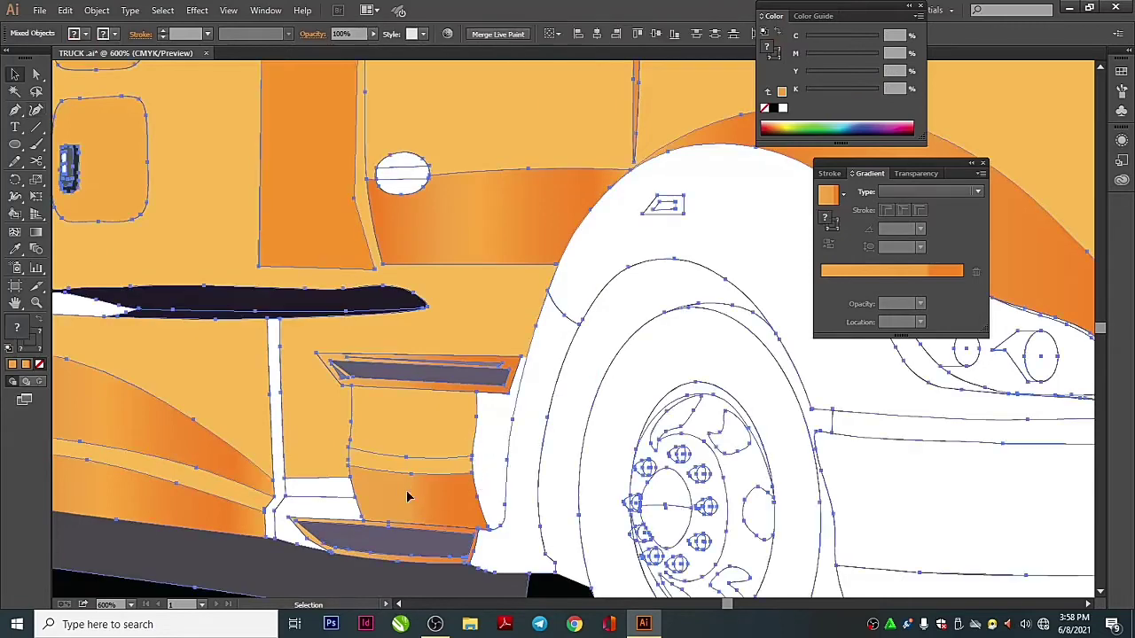
pyautogui.rightClick(448, 467)
pyautogui.click(97, 10)
pyautogui.press('Escape')
pyautogui.hotkey('ctrl', 'shift', 'a')
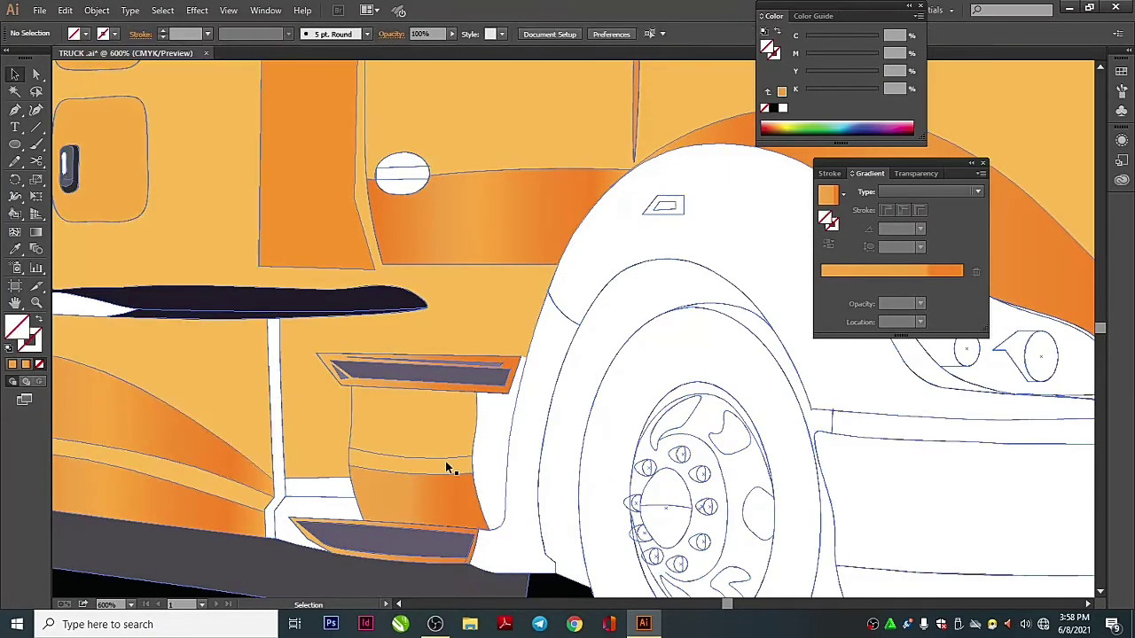
# Sample the cab's light orange (F4A738), tweak it in Color Picker, and zoom out
pyautogui.press('k')
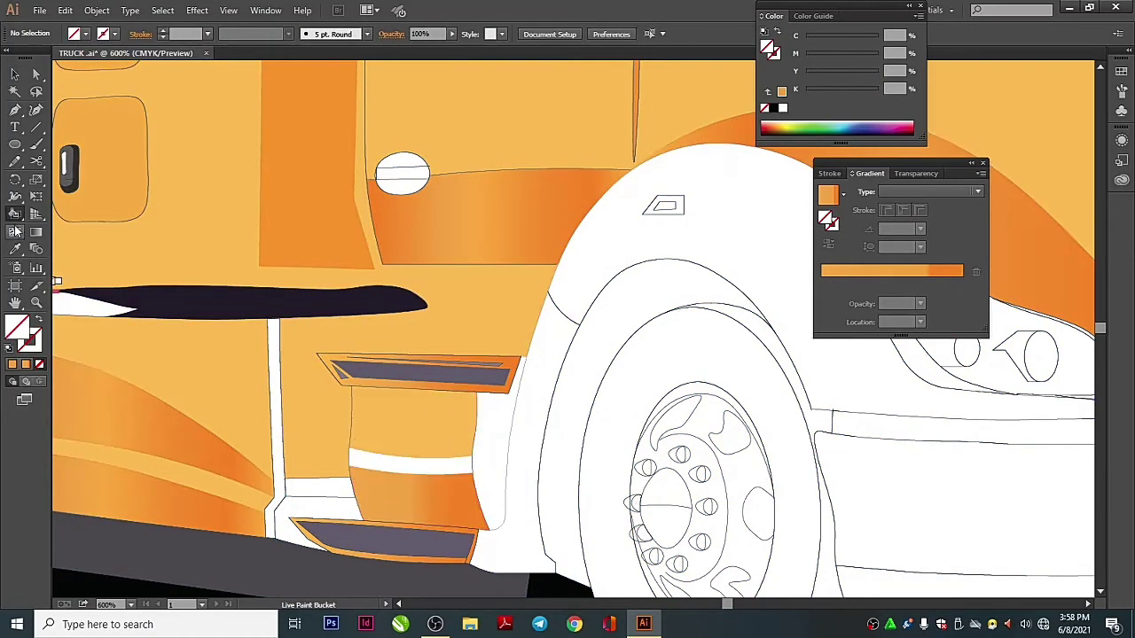
pyautogui.press('i')
pyautogui.click(431, 489)
pyautogui.doubleClick(19, 328)
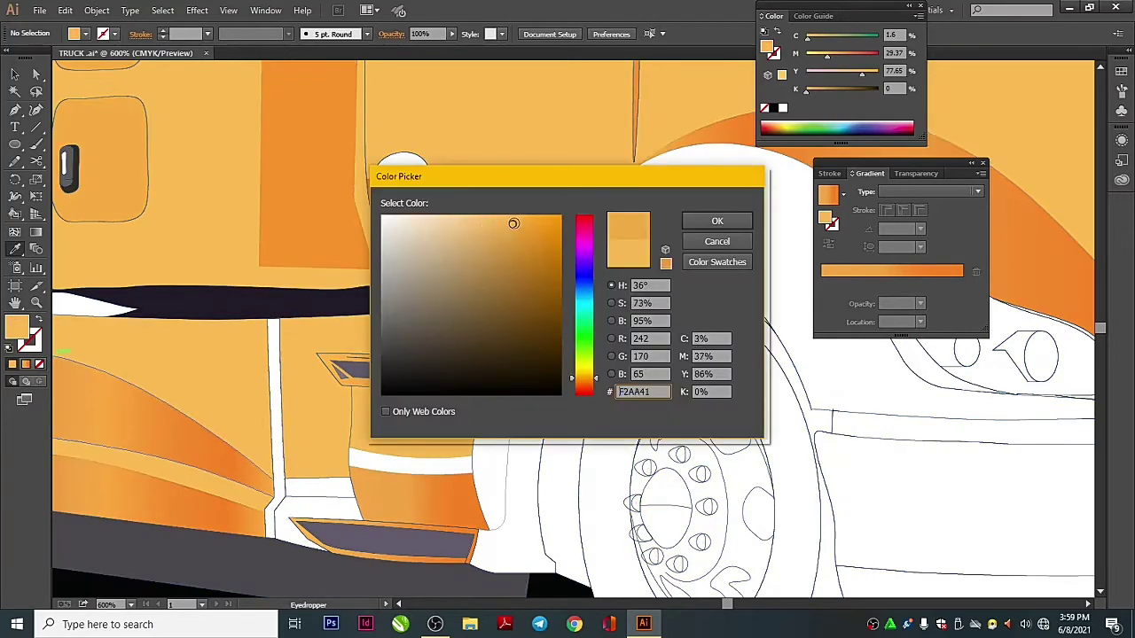
pyautogui.click(716, 221)
pyautogui.press('k')
pyautogui.hotkey('ctrl', '-')
pyautogui.hotkey('ctrl', '-')
pyautogui.hotkey('ctrl', '-')
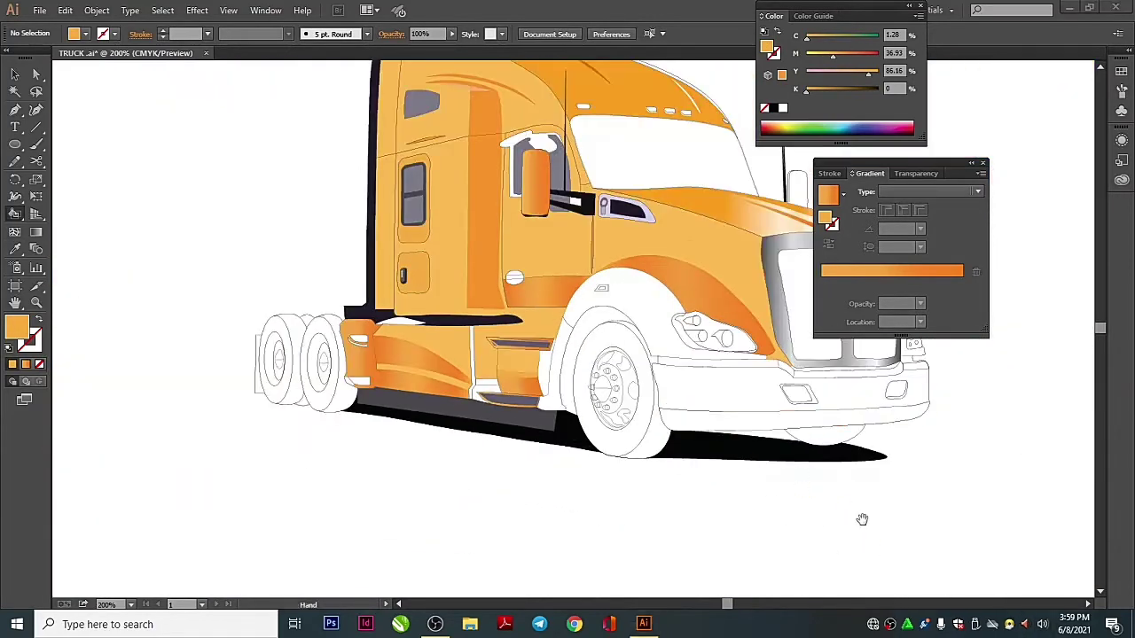
# Pan and zoom out so the truck drawing and reference photo fit together
pyautogui.moveTo(861, 518); pyautogui.dragTo(570, 526)
pyautogui.moveTo(1046, 523)
pyautogui.mouseDown()
pyautogui.moveTo(711, 527)
pyautogui.moveTo(635, 594)
pyautogui.mouseUp()
pyautogui.moveTo(532, 496); pyautogui.dragTo(876, 539)
pyautogui.moveTo(1046, 497)
pyautogui.mouseDown()
pyautogui.moveTo(848, 496)
pyautogui.moveTo(849, 462)
pyautogui.mouseUp()
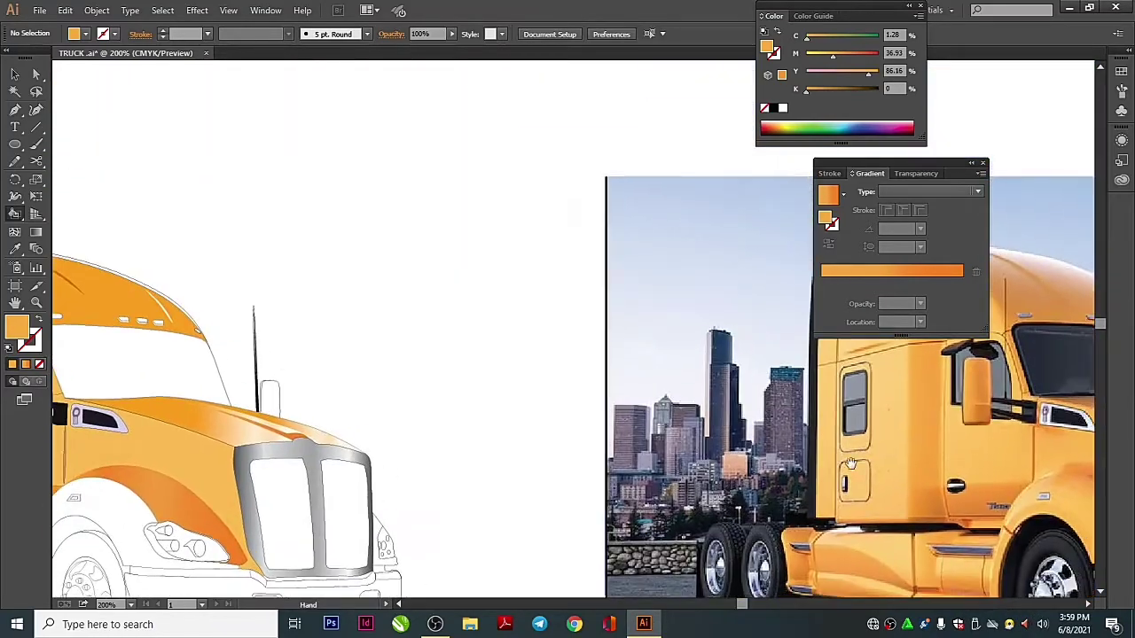
pyautogui.hotkey('ctrl', '-')
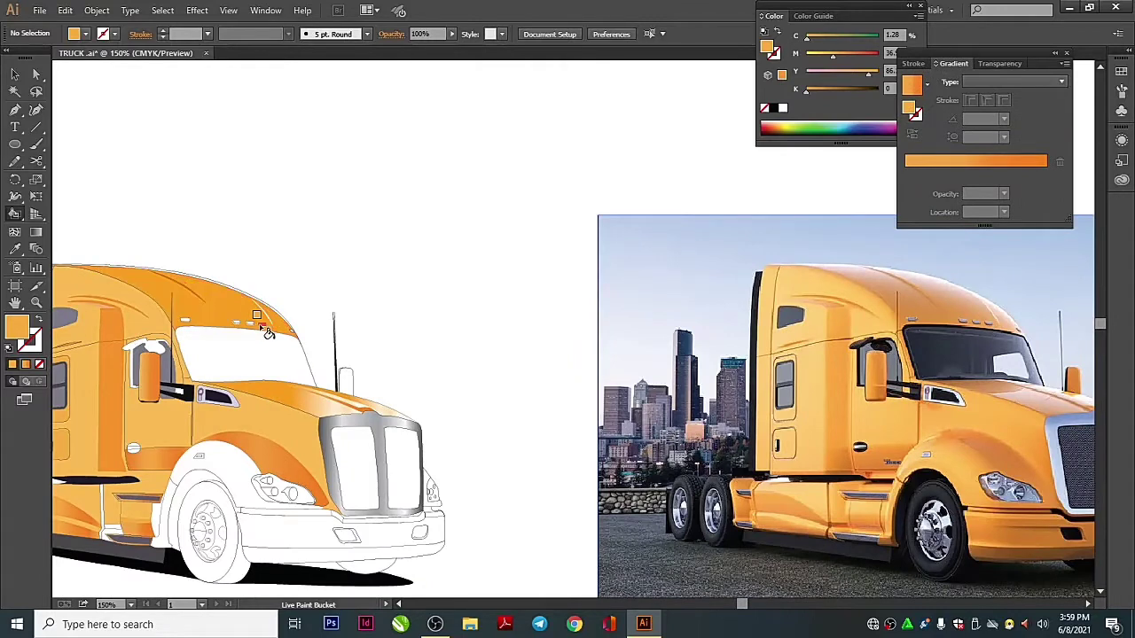
# Sample the cab door's light orange and paint the front fender face with it
pyautogui.doubleClick(16, 327)
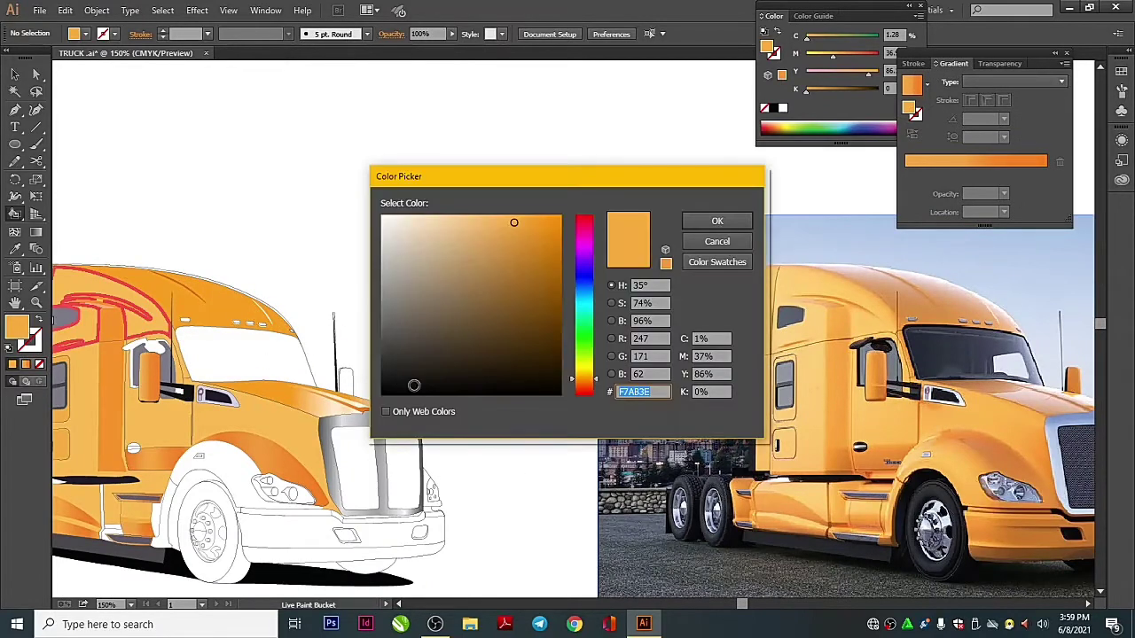
pyautogui.click(413, 384)
pyautogui.click(721, 218)
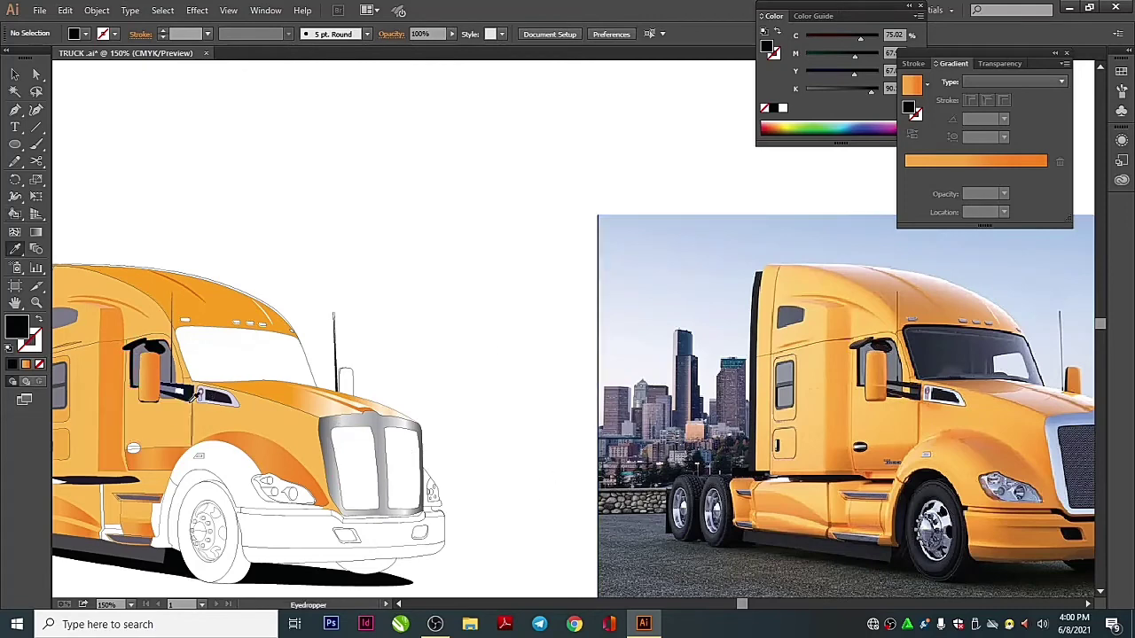
pyautogui.keyDown('alt'); pyautogui.click(183, 408); pyautogui.keyUp('alt')
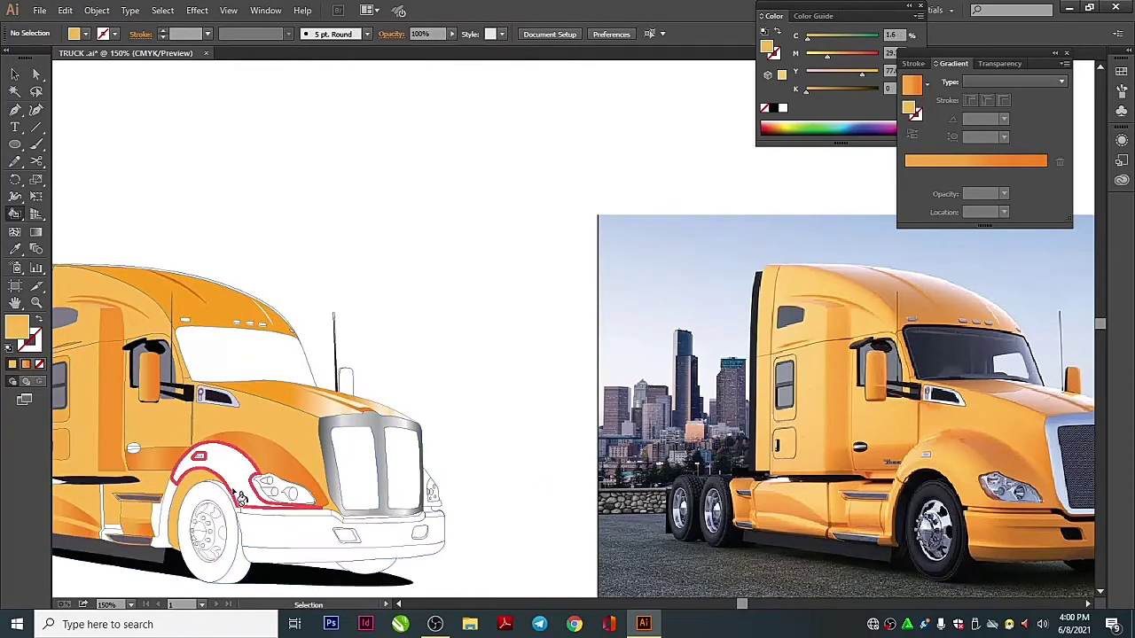
pyautogui.click(181, 483)
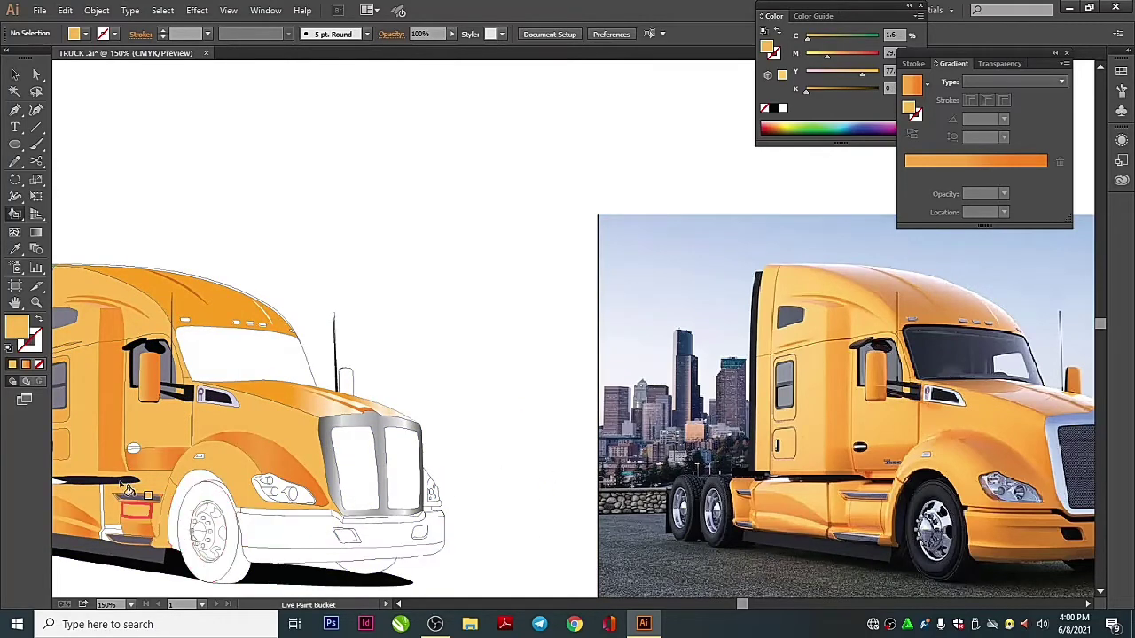
# Load the orange gradient, move its right stop inward, and make it white
pyautogui.click(24, 363)
pyautogui.moveTo(1037, 173)
pyautogui.mouseDown()
pyautogui.moveTo(1047, 175)
pyautogui.moveTo(966, 180)
pyautogui.mouseUp()
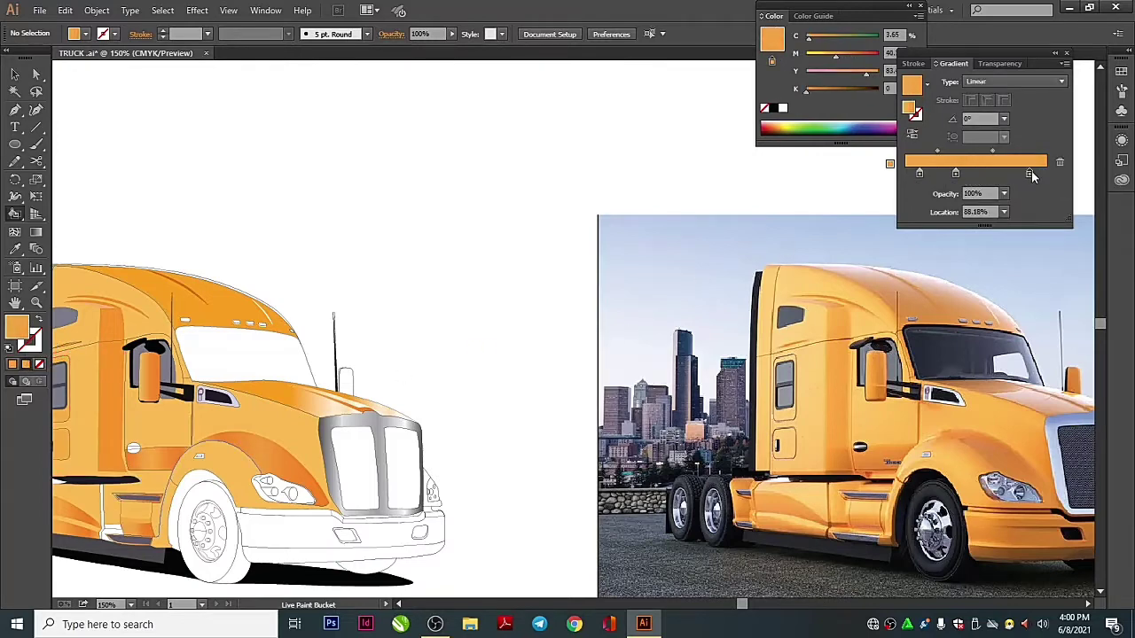
pyautogui.doubleClick(16, 327)
pyautogui.click(393, 221)
# Fill the hood with the orange-to-white gradient after shifting a middle stop right
pyautogui.click(714, 222)
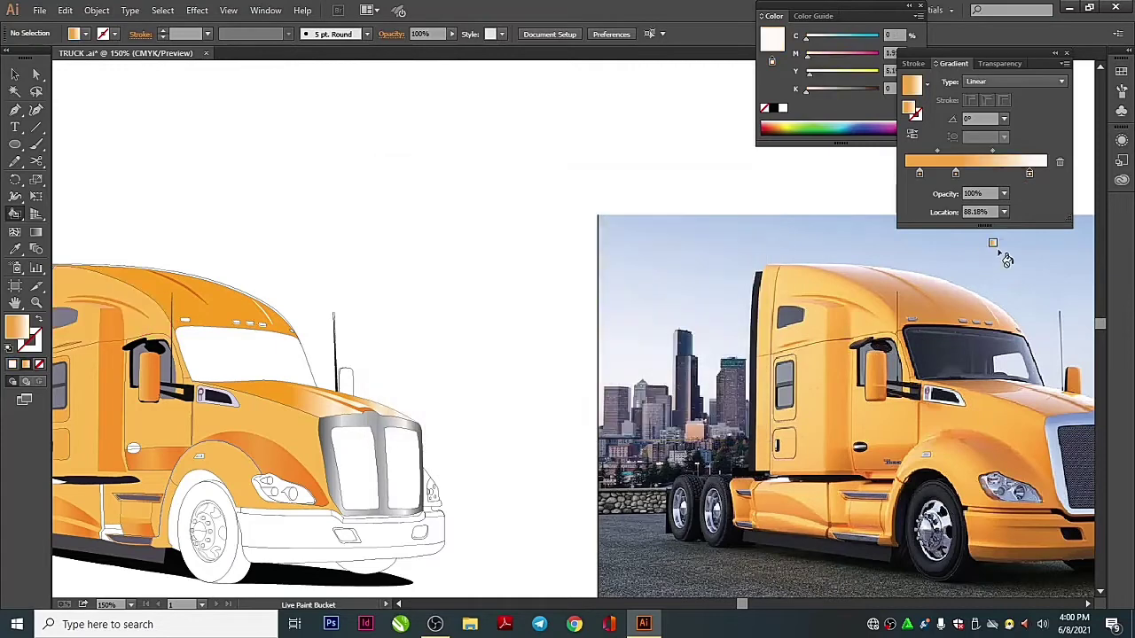
pyautogui.moveTo(984, 173); pyautogui.dragTo(1006, 175)
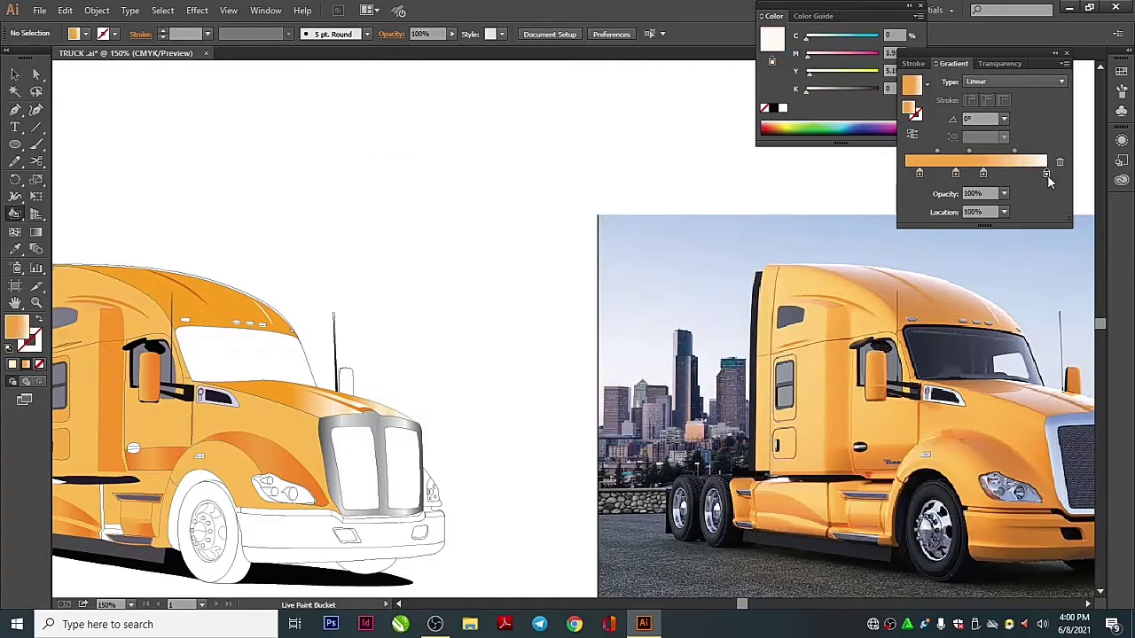
pyautogui.click(344, 415)
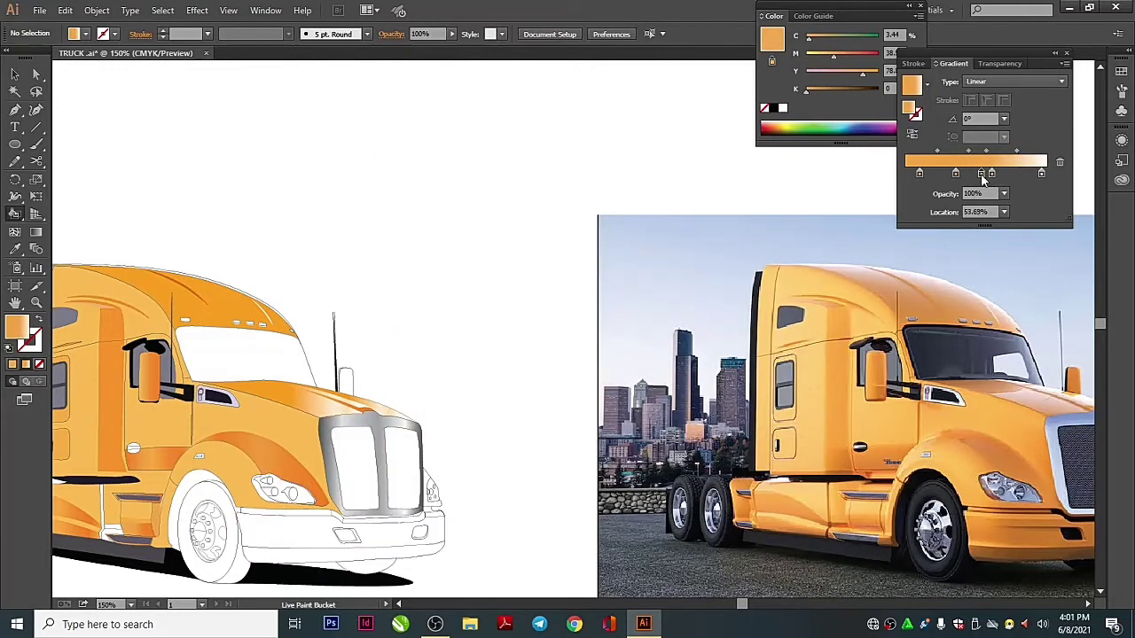
# Refine the gradient with a new near-white stop, then sample a dark grey from the photo
pyautogui.hotkey('ctrl', 'z')
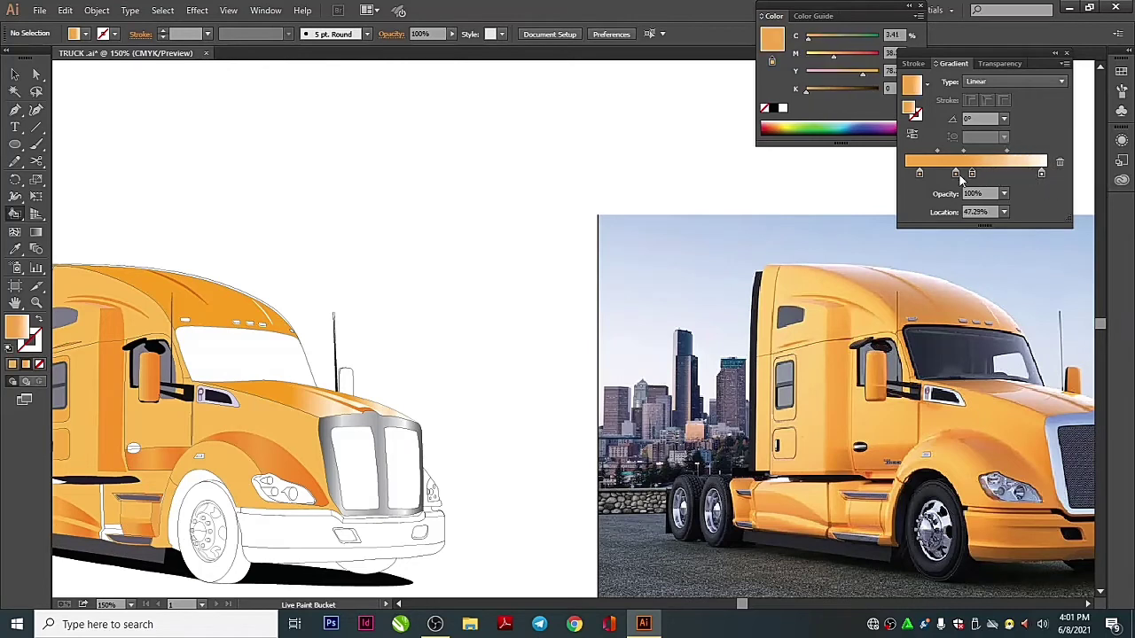
pyautogui.click(1013, 173)
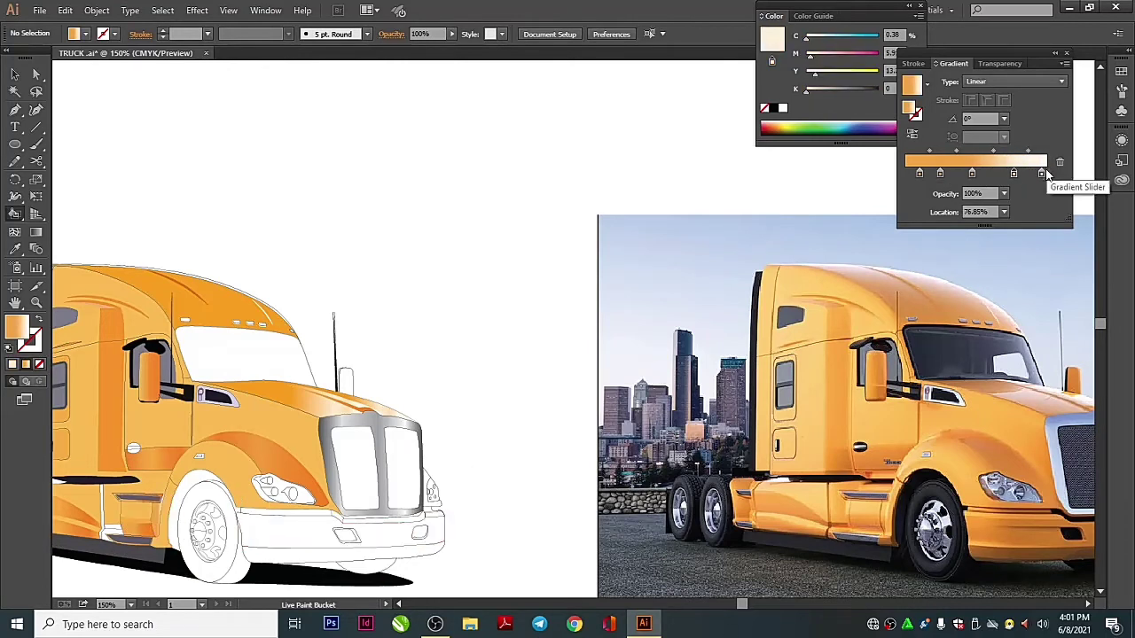
pyautogui.moveTo(994, 176); pyautogui.dragTo(992, 176)
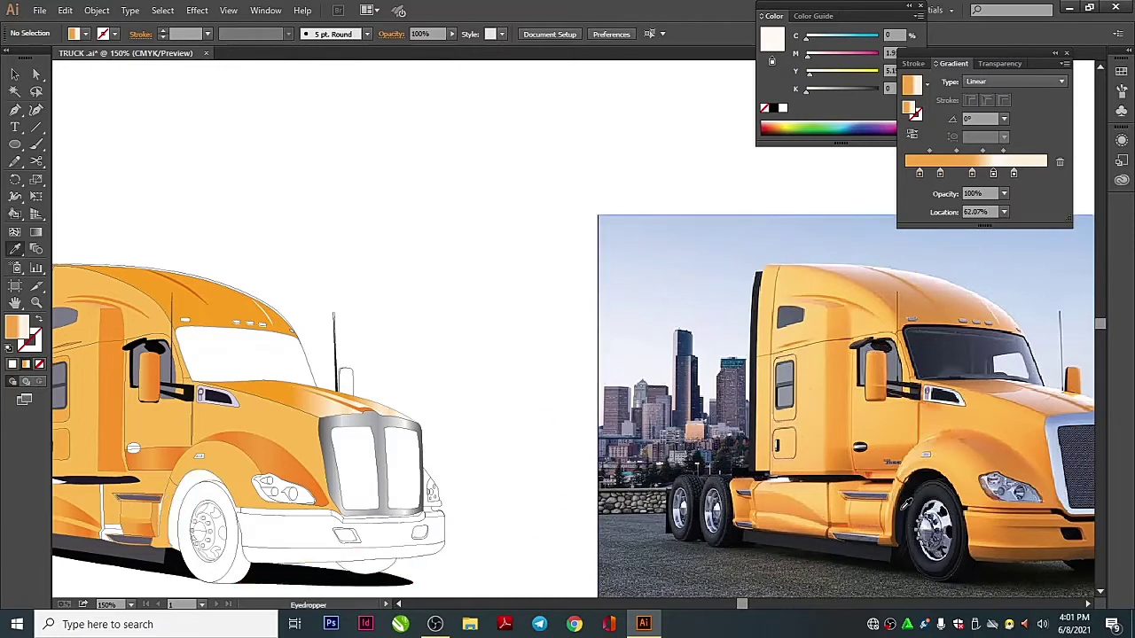
pyautogui.keyDown('alt'); pyautogui.click(860, 530); pyautogui.keyUp('alt')
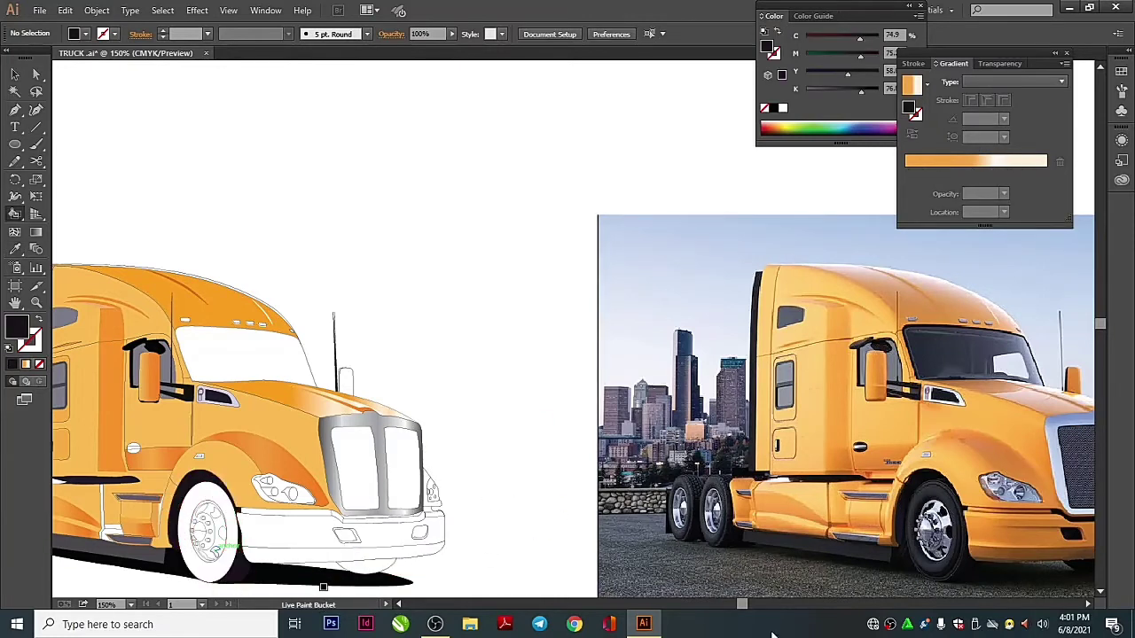
# Choose a darker near-black fill tone in the Color Picker
pyautogui.press('i')
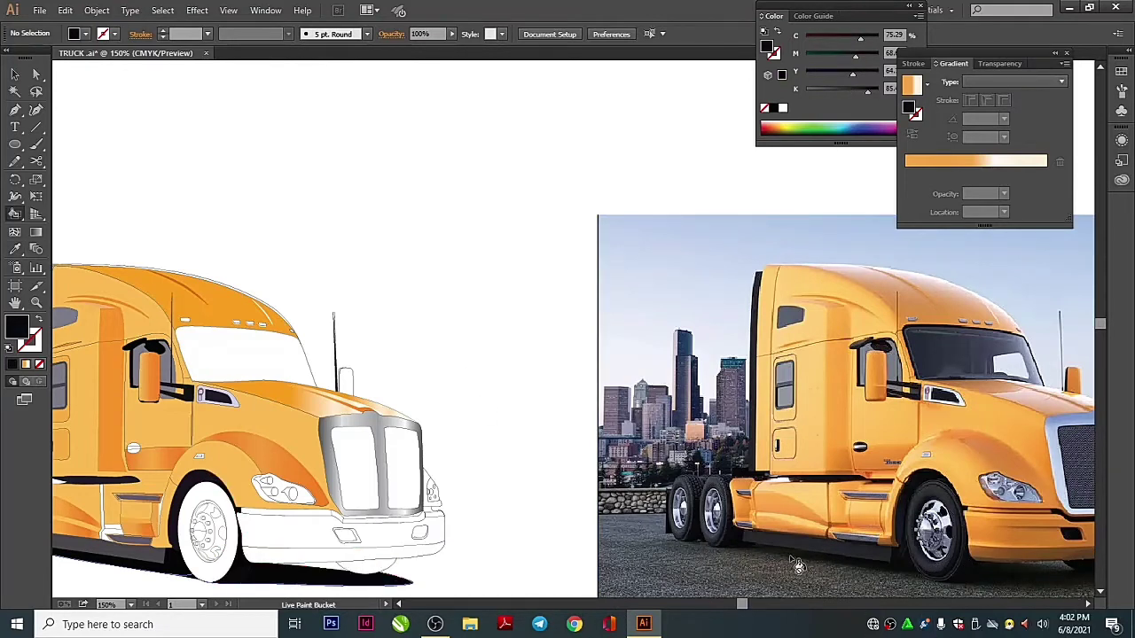
pyautogui.doubleClick(22, 335)
pyautogui.click(388, 365)
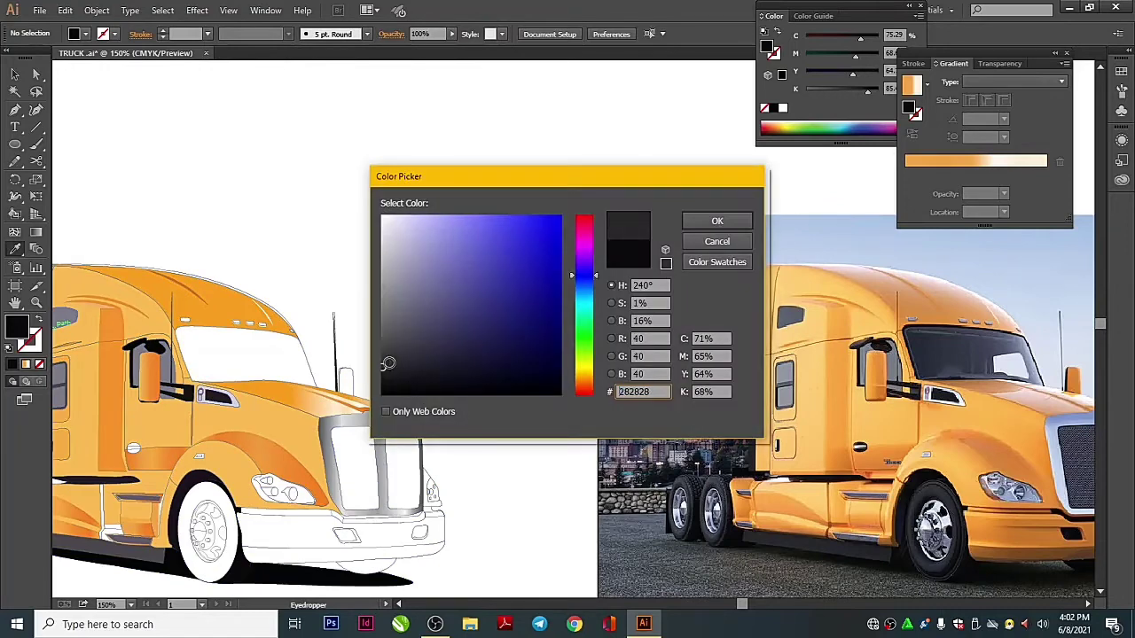
pyautogui.press('Return')
pyautogui.press('k')
# Set the fill to pure black 000000 and zoom in on the cab
pyautogui.doubleClick(22, 334)
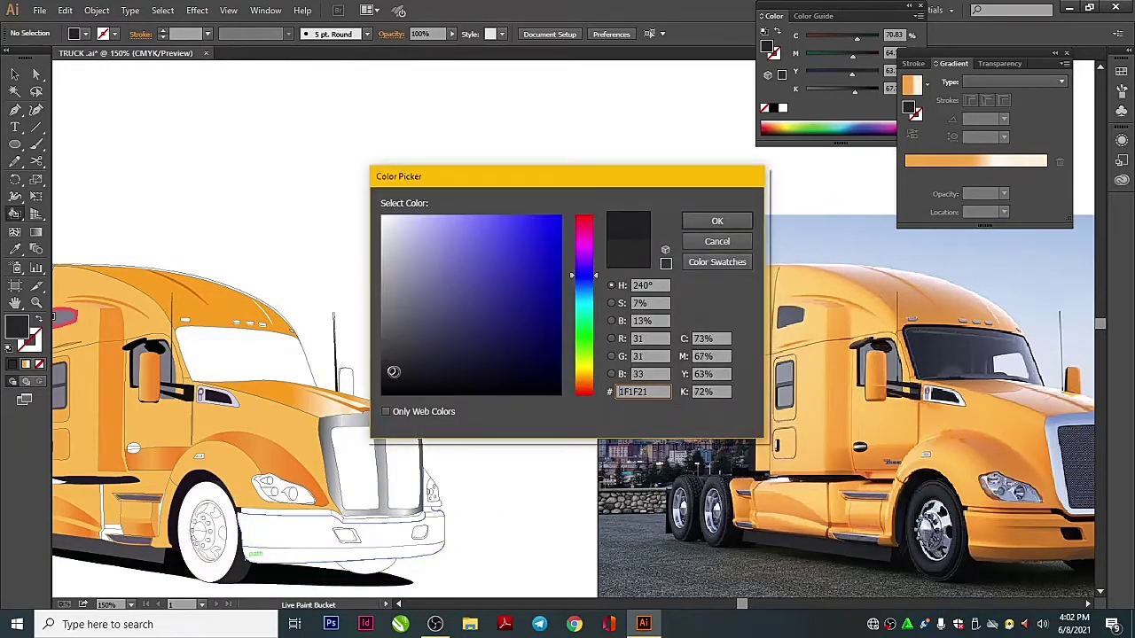
pyautogui.press('Return')
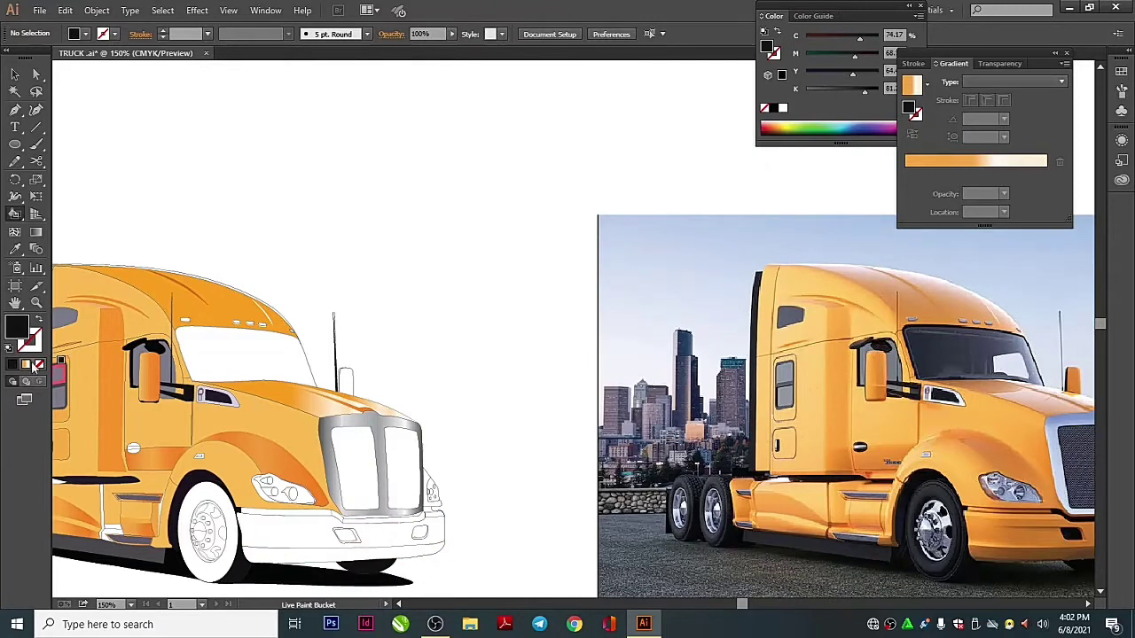
pyautogui.doubleClick(19, 330)
pyautogui.press('Return')
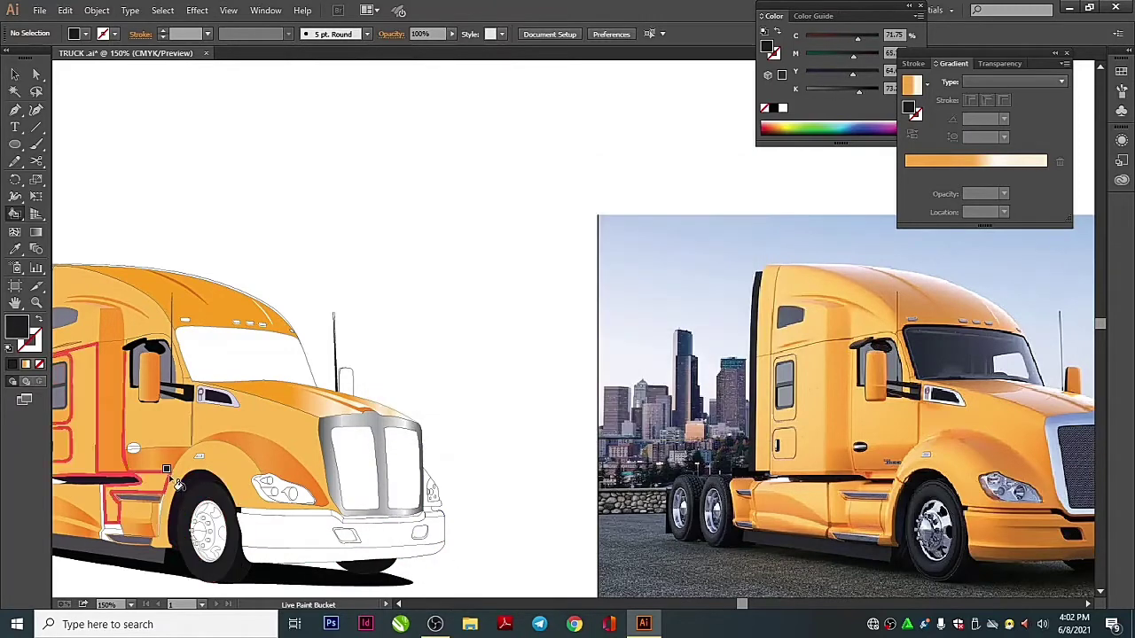
pyautogui.doubleClick(19, 329)
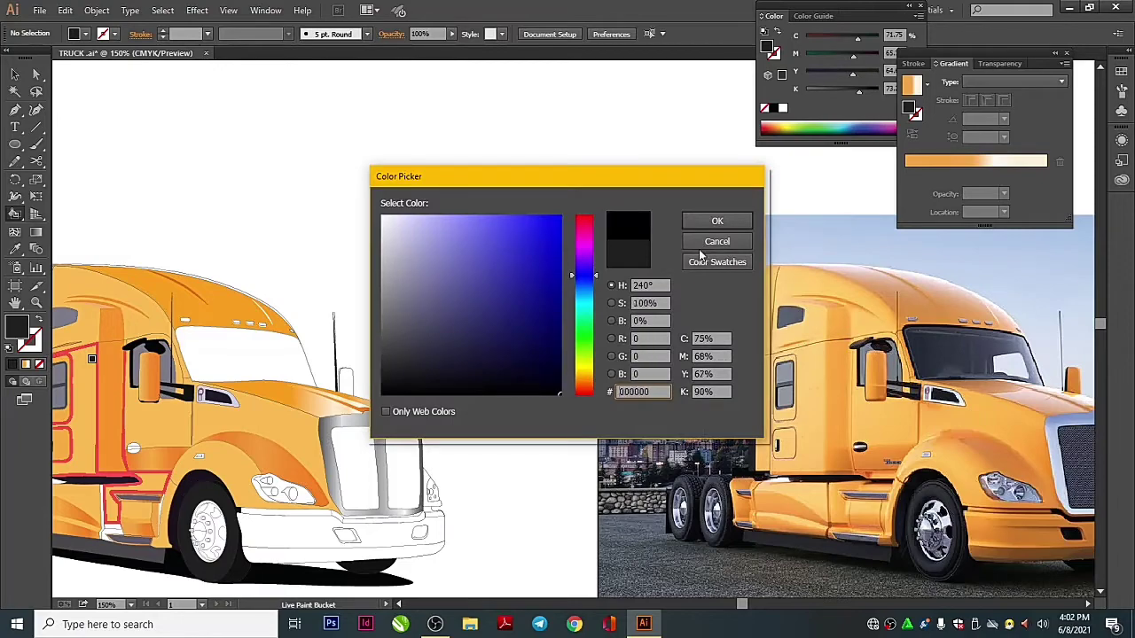
pyautogui.press('Return')
pyautogui.hotkey('ctrl', '+')
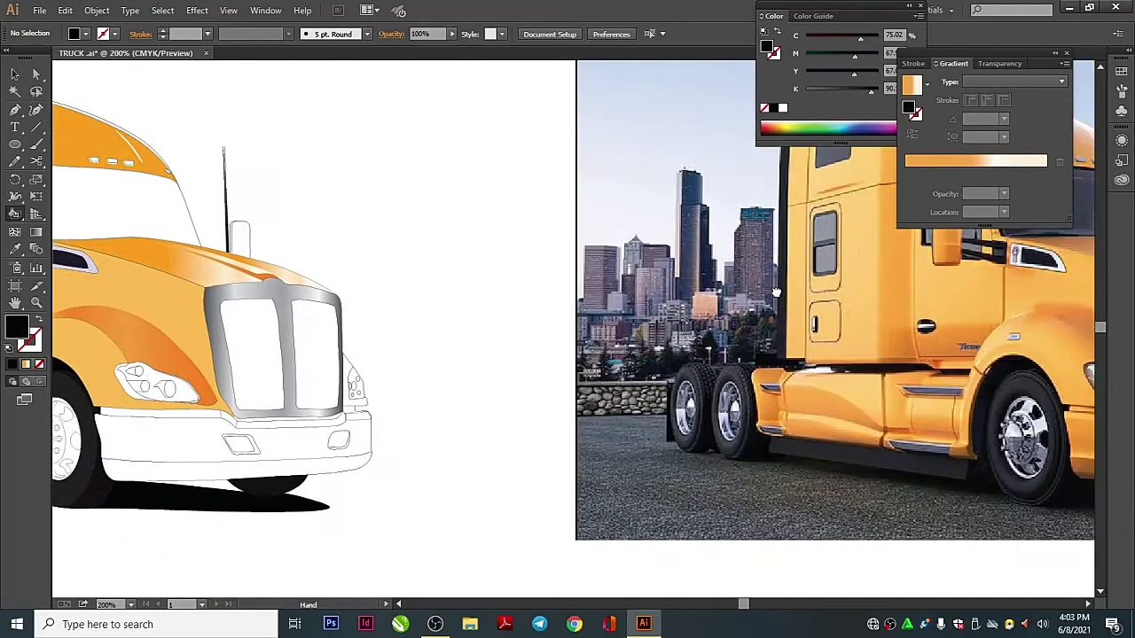
# Try grey fills in the Color Picker, settling on a lighter grey
pyautogui.moveTo(168, 381); pyautogui.dragTo(483, 373)
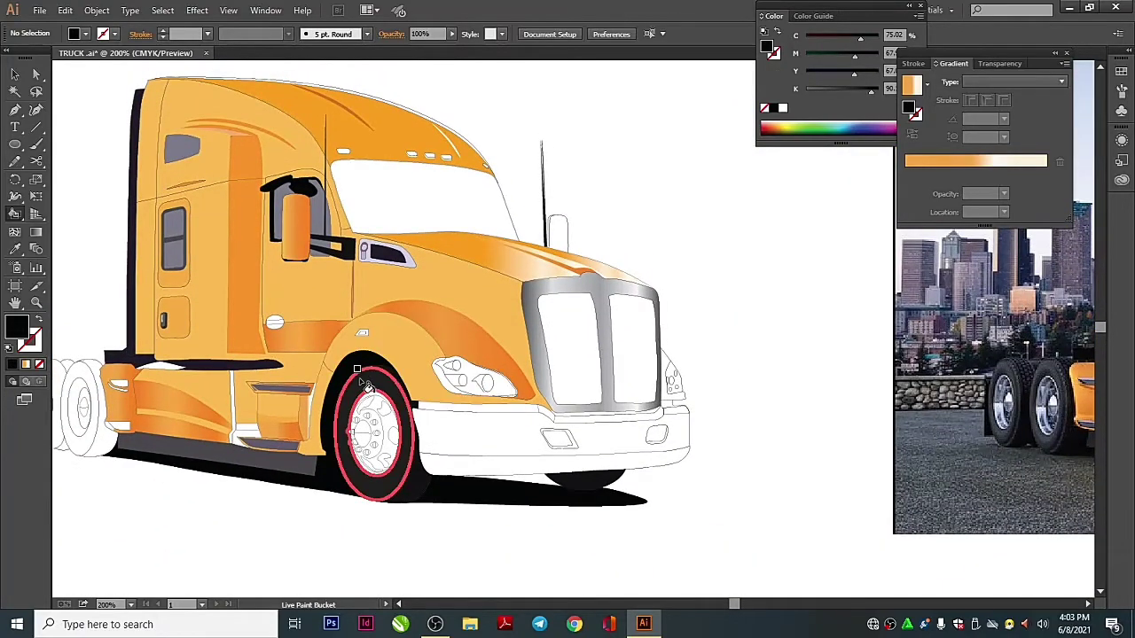
pyautogui.moveTo(532, 443); pyautogui.dragTo(146, 444)
pyautogui.moveTo(338, 335); pyautogui.dragTo(387, 418)
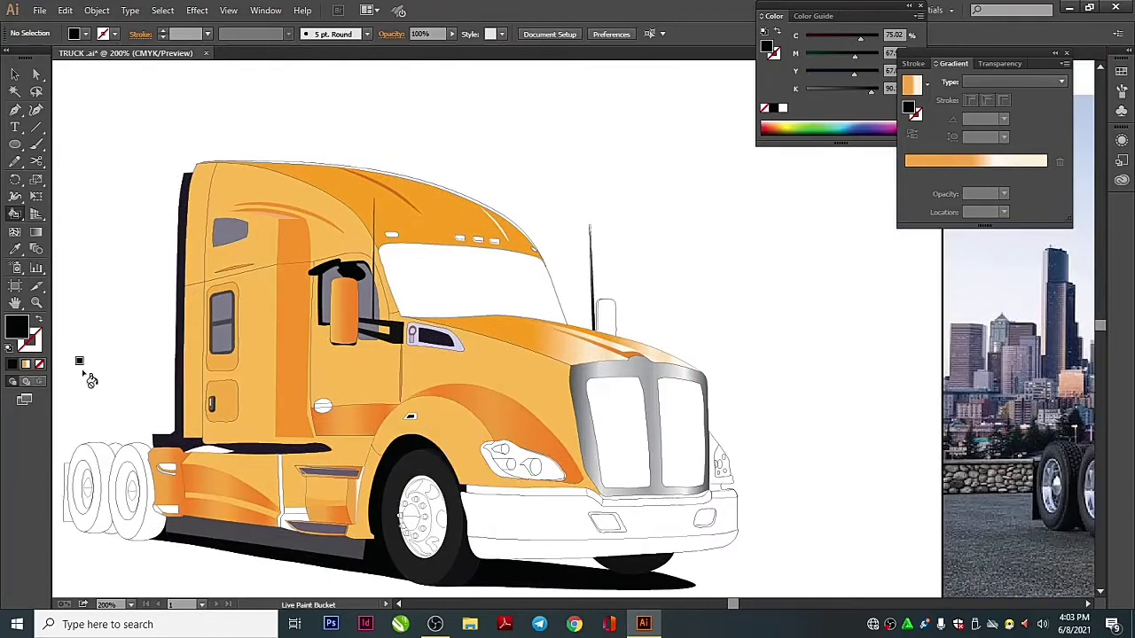
pyautogui.doubleClick(19, 330)
pyautogui.click(388, 317)
pyautogui.click(705, 218)
pyautogui.moveTo(807, 409); pyautogui.dragTo(813, 435)
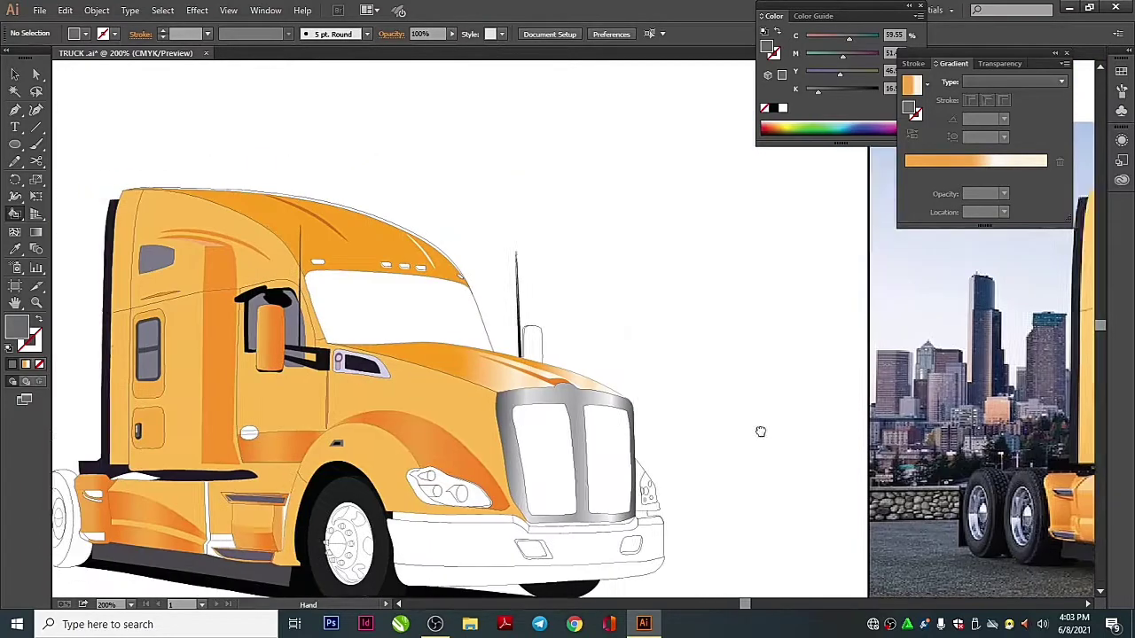
pyautogui.doubleClick(19, 330)
pyautogui.click(391, 263)
pyautogui.click(709, 220)
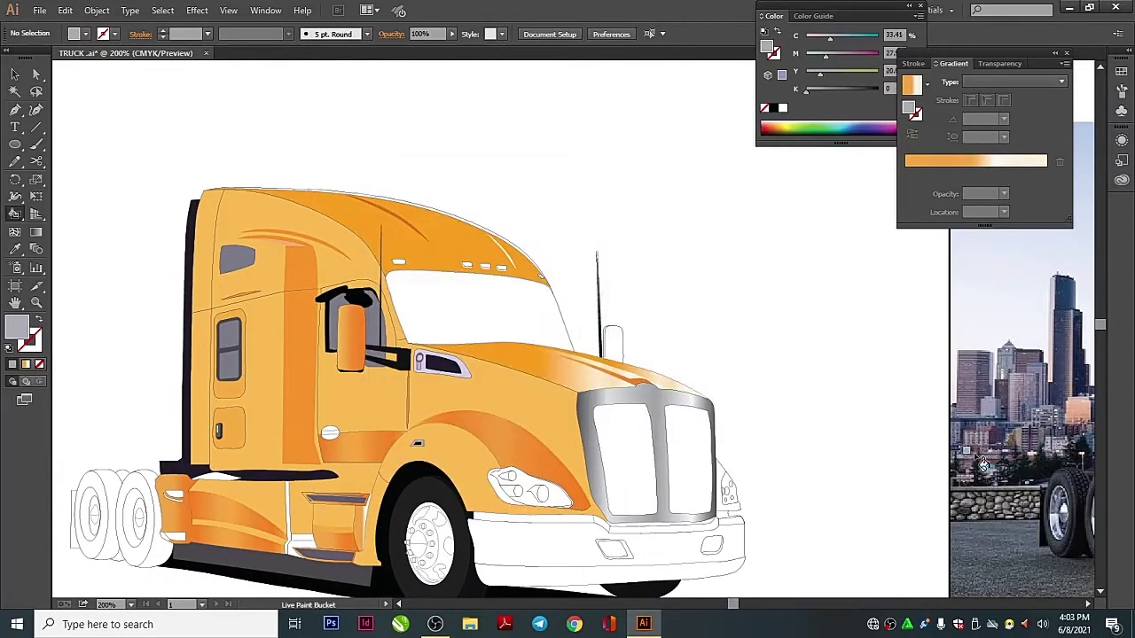
# Sample a pale grey from the reference photo's bumper with the Eyedropper
pyautogui.hscroll(5, 497, 425)
pyautogui.press('i')
pyautogui.hscroll(-5, 896, 503)
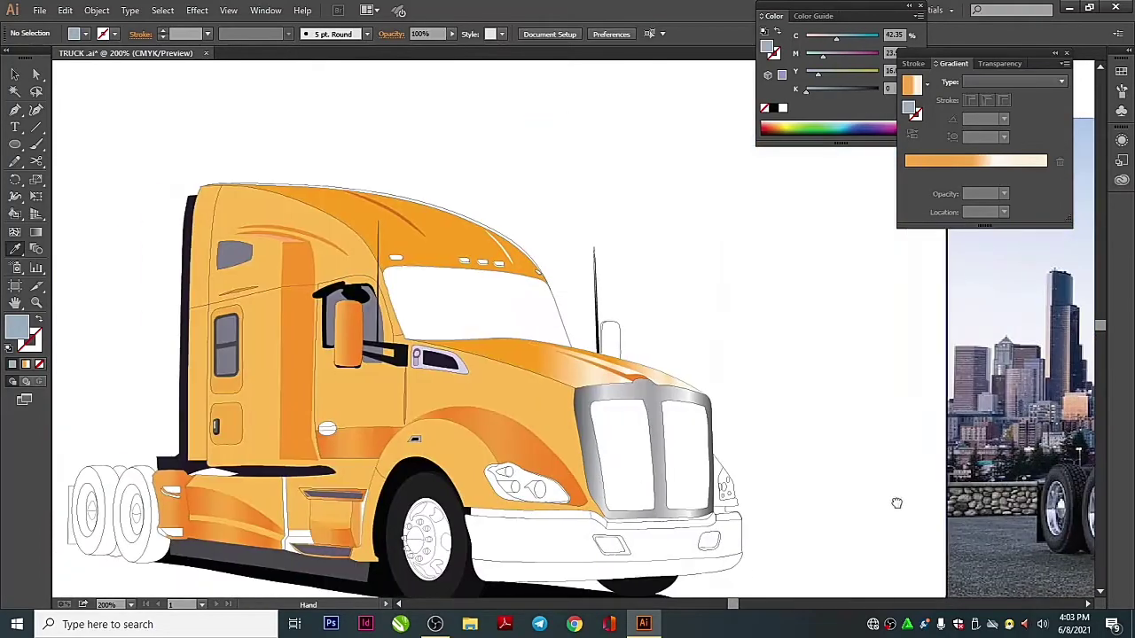
pyautogui.hscroll(3, 433, 445)
pyautogui.press('i')
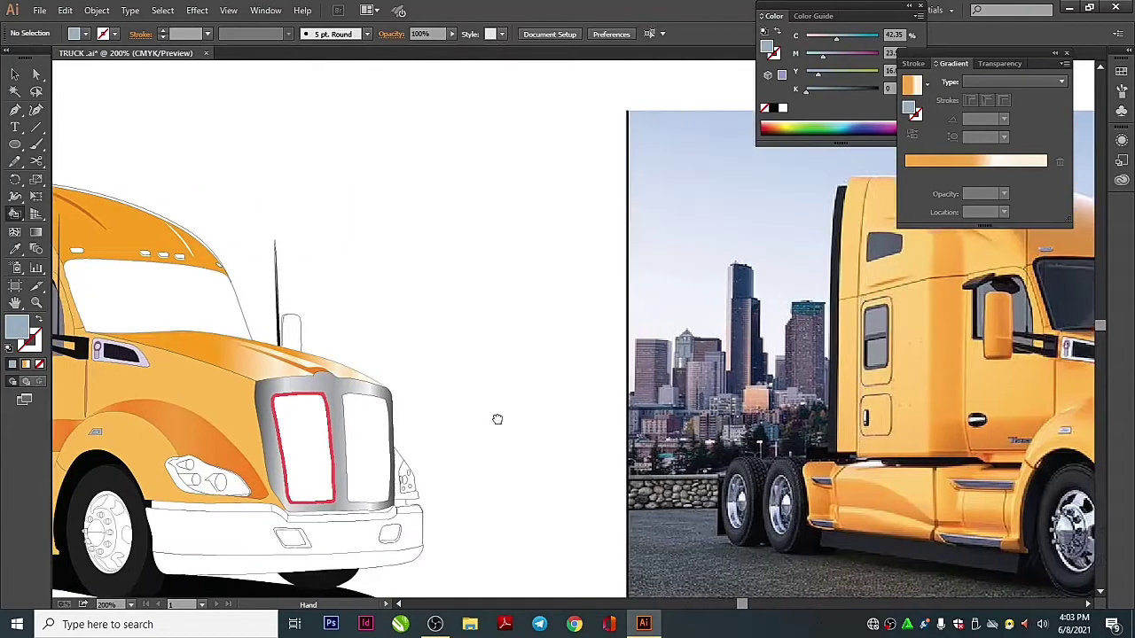
pyautogui.hscroll(-1, 481, 418)
pyautogui.hscroll(2, 836, 427)
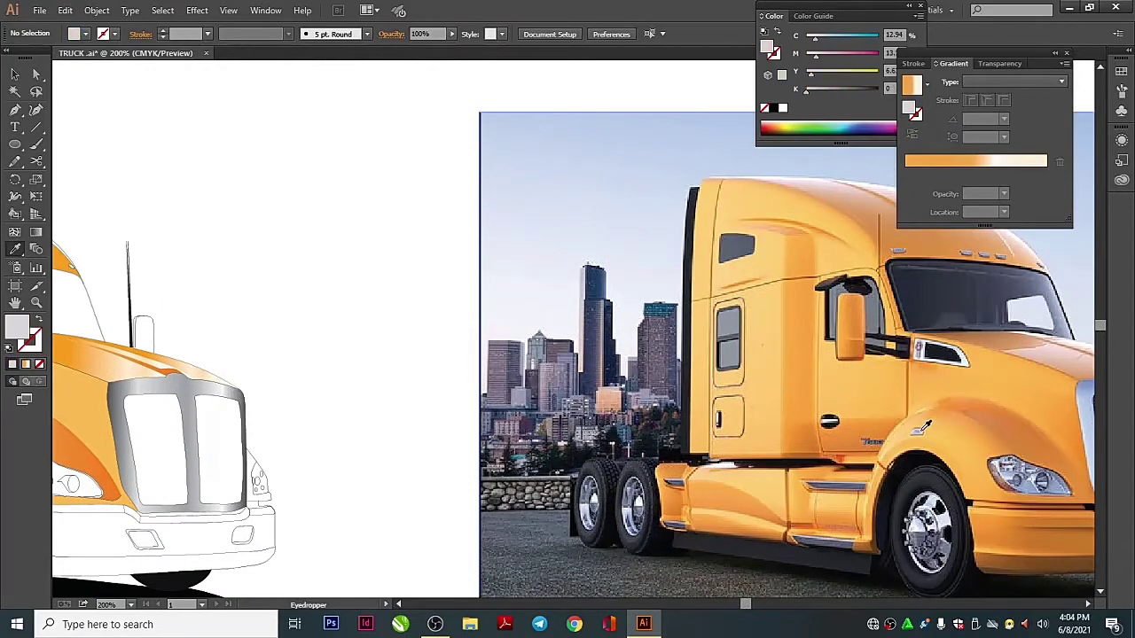
pyautogui.hscroll(-5, 535, 525)
pyautogui.press('k')
pyautogui.hscroll(3, 407, 442)
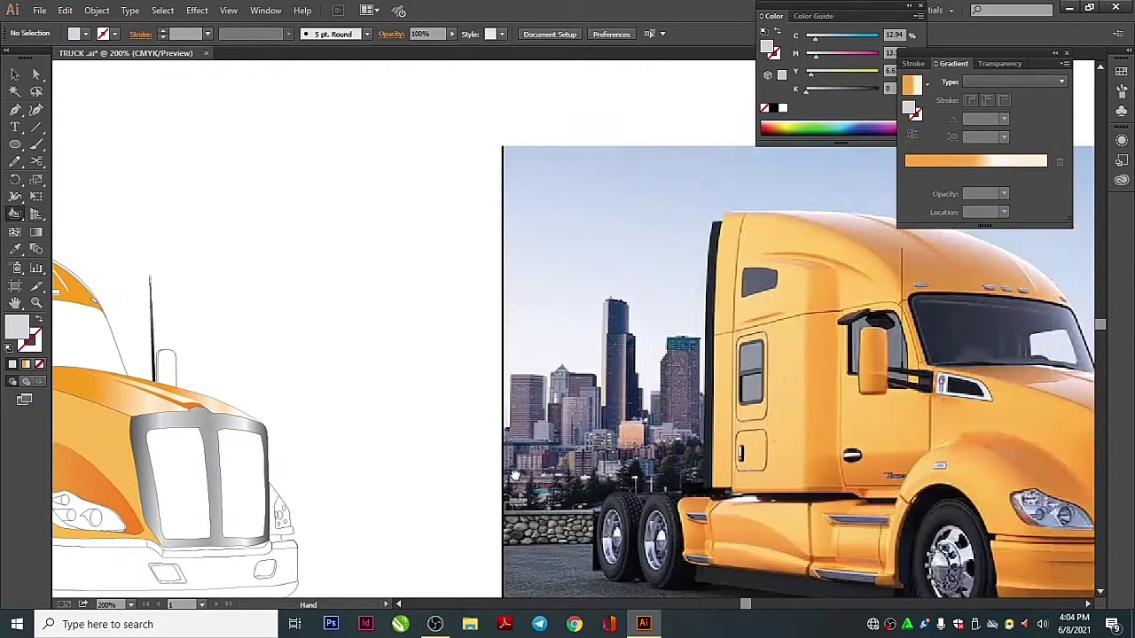
pyautogui.hscroll(-3, 465, 571)
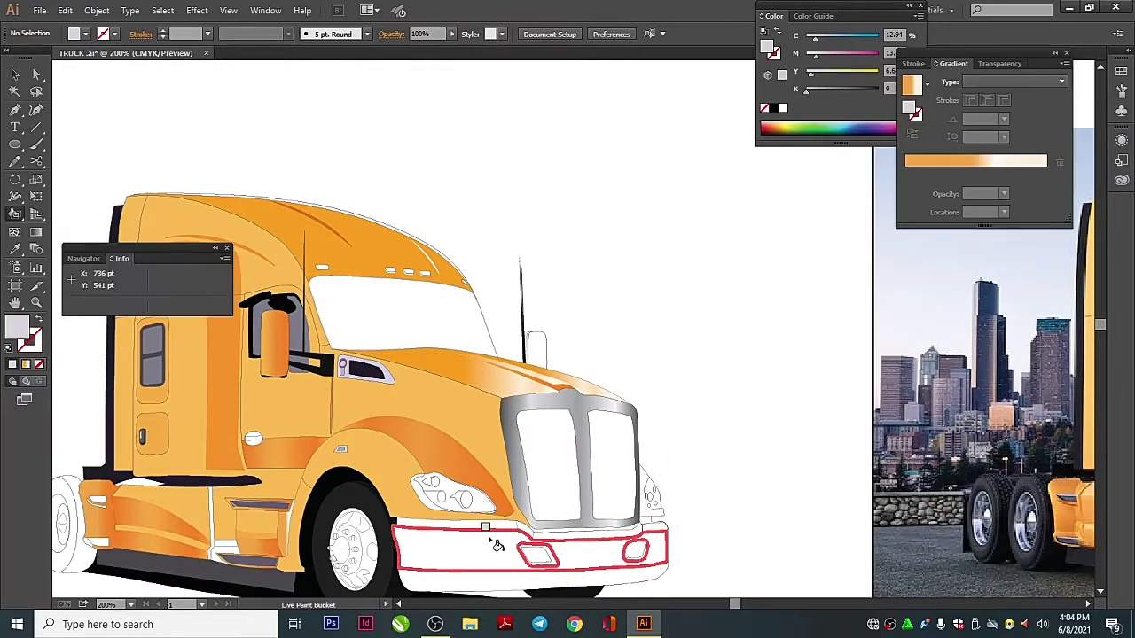
# Recentre the truck and move the Gradient panel nearer the drawing
pyautogui.press('v')
pyautogui.moveTo(899, 271); pyautogui.dragTo(914, 245)
pyautogui.moveTo(1019, 63); pyautogui.dragTo(678, 153)
# Apply the orange multi-stop gradient swatch for the trim strip and lamp rims
pyautogui.click(585, 180)
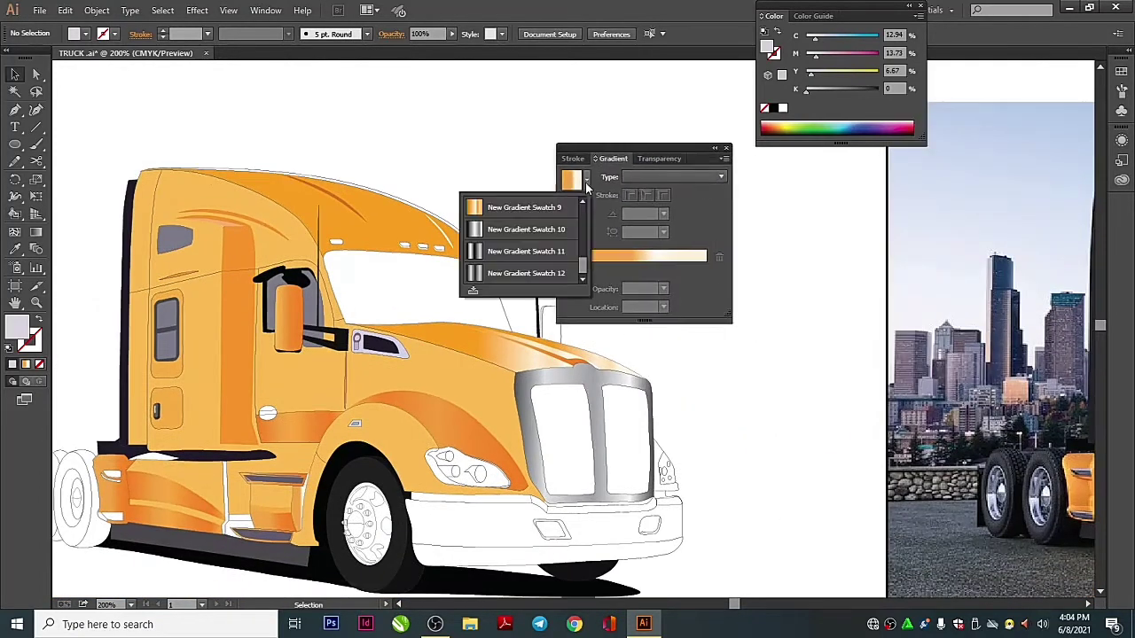
pyautogui.click(551, 260)
pyautogui.press('k')
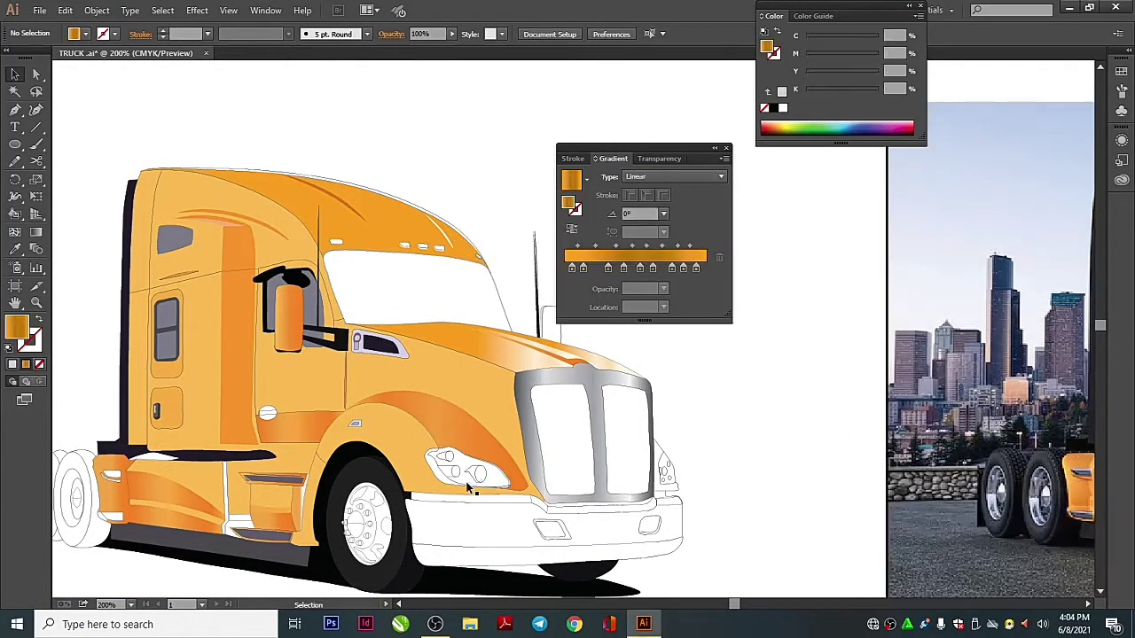
pyautogui.hscroll(2, 491, 476)
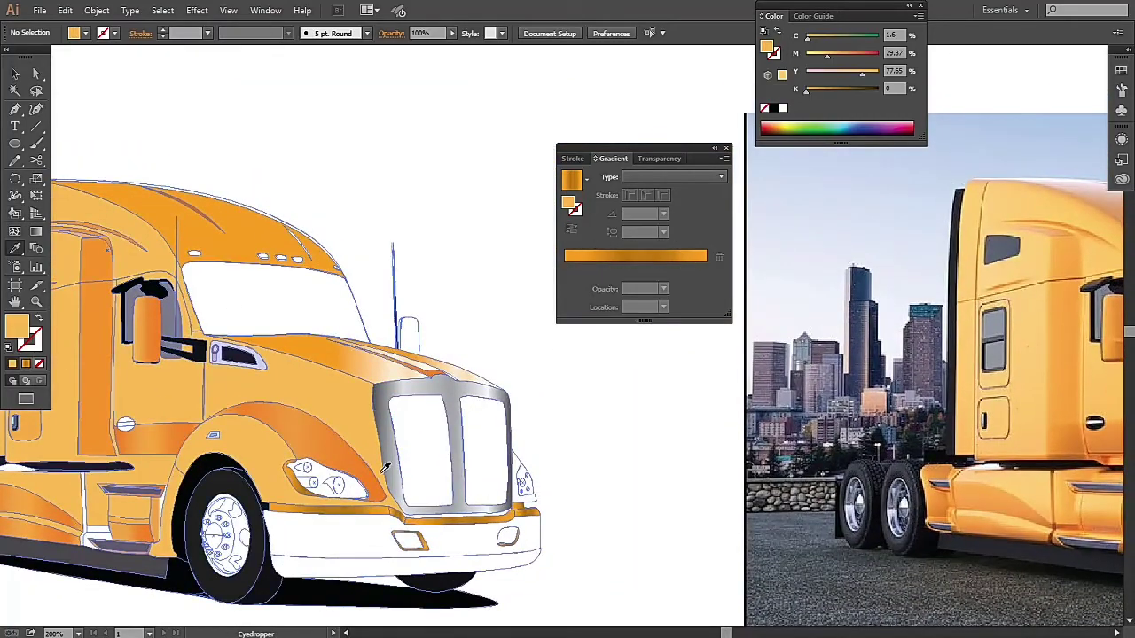
# Switch the fill to solid light orange, then black for the band under the grille
pyautogui.keyDown('alt'); pyautogui.click(292, 337); pyautogui.keyUp('alt')
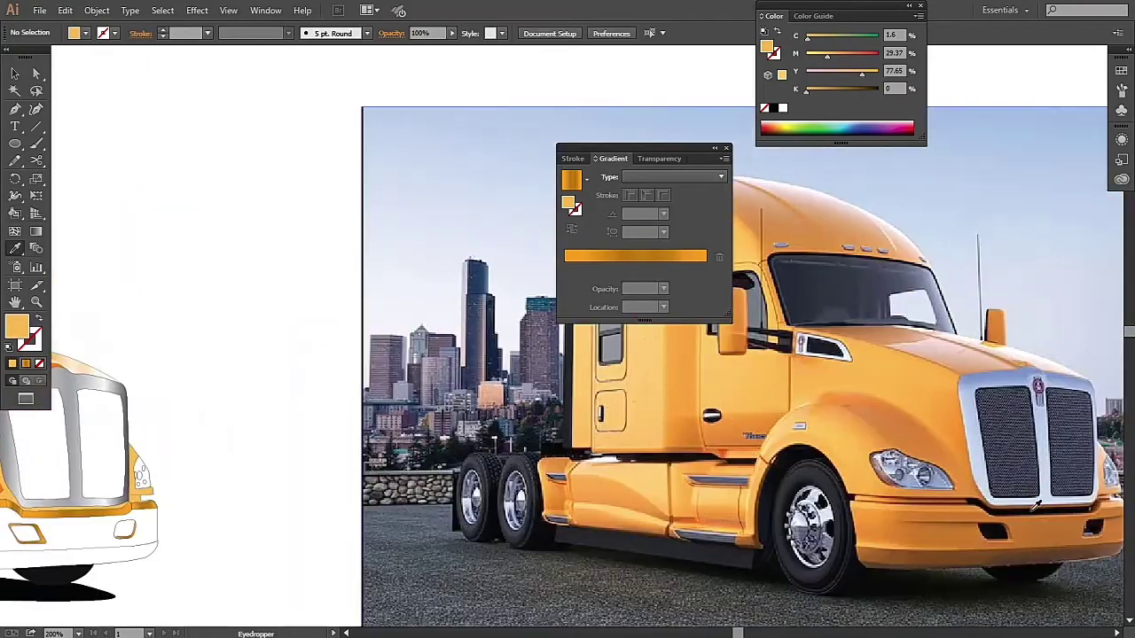
pyautogui.keyDown('alt'); pyautogui.click(641, 476); pyautogui.keyUp('alt')
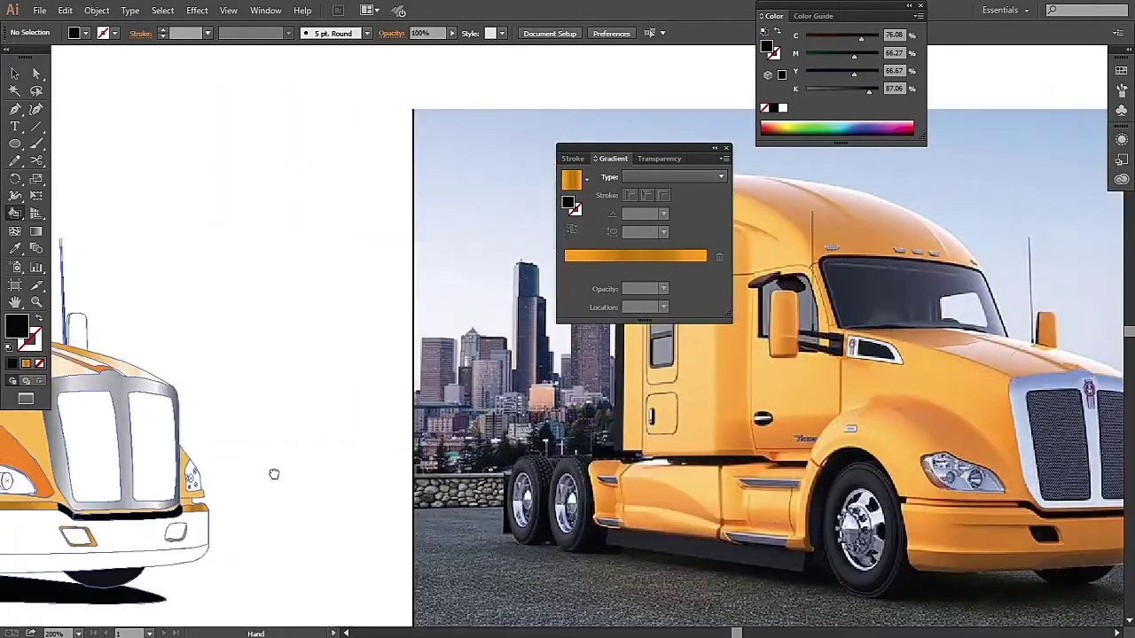
pyautogui.moveTo(271, 470)
pyautogui.mouseDown()
pyautogui.moveTo(307, 462)
pyautogui.moveTo(185, 425)
pyautogui.moveTo(297, 456)
pyautogui.moveTo(281, 428)
pyautogui.moveTo(261, 429)
pyautogui.moveTo(537, 449)
pyautogui.mouseUp()
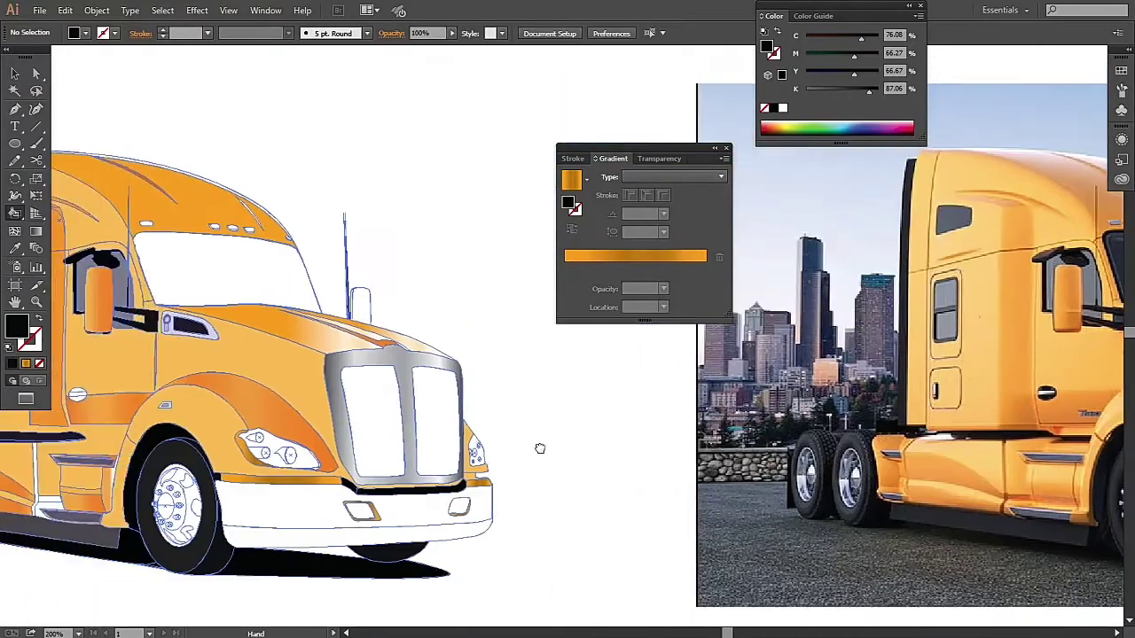
# Draw a line across the left bumper lamp opening
pyautogui.hotkey('ctrl', '+')
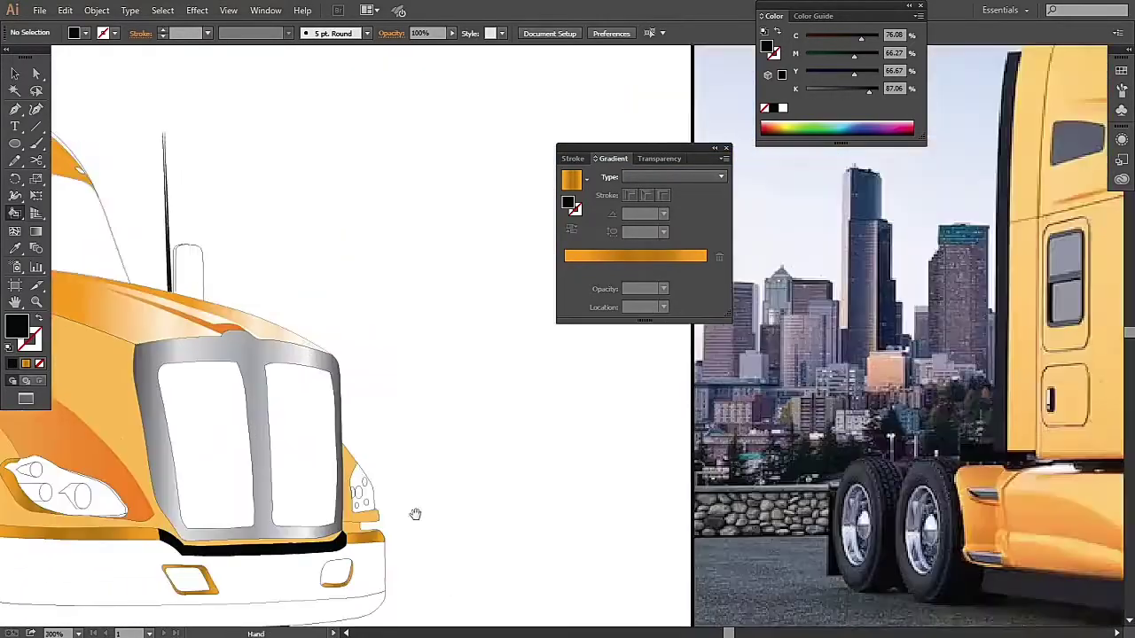
pyautogui.moveTo(413, 514); pyautogui.dragTo(524, 526)
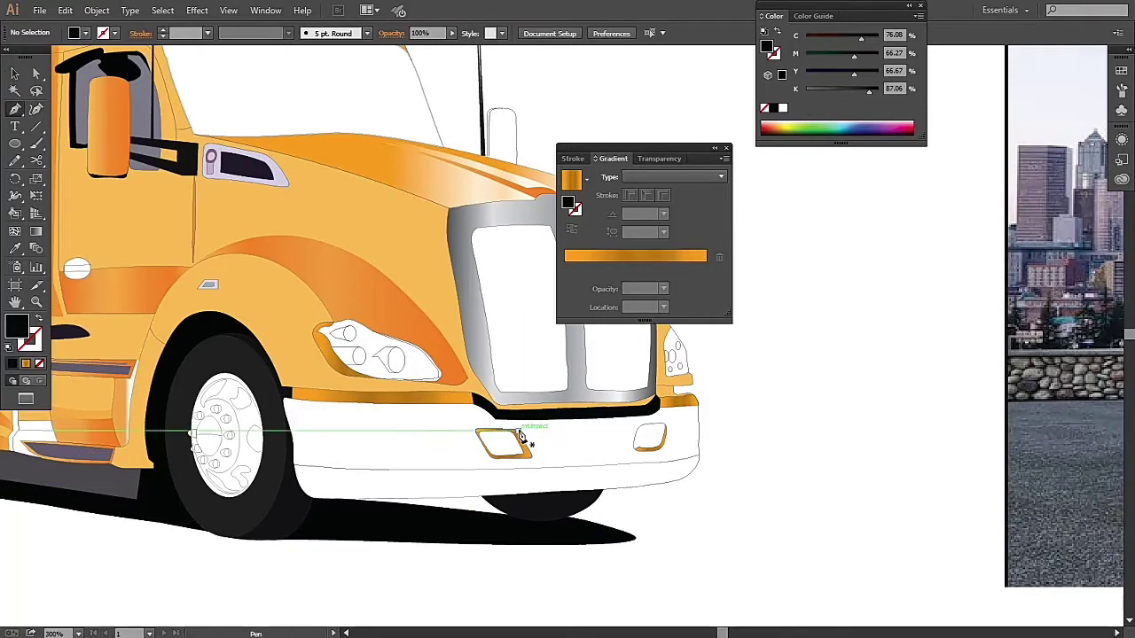
pyautogui.moveTo(390, 429); pyautogui.dragTo(396, 438)
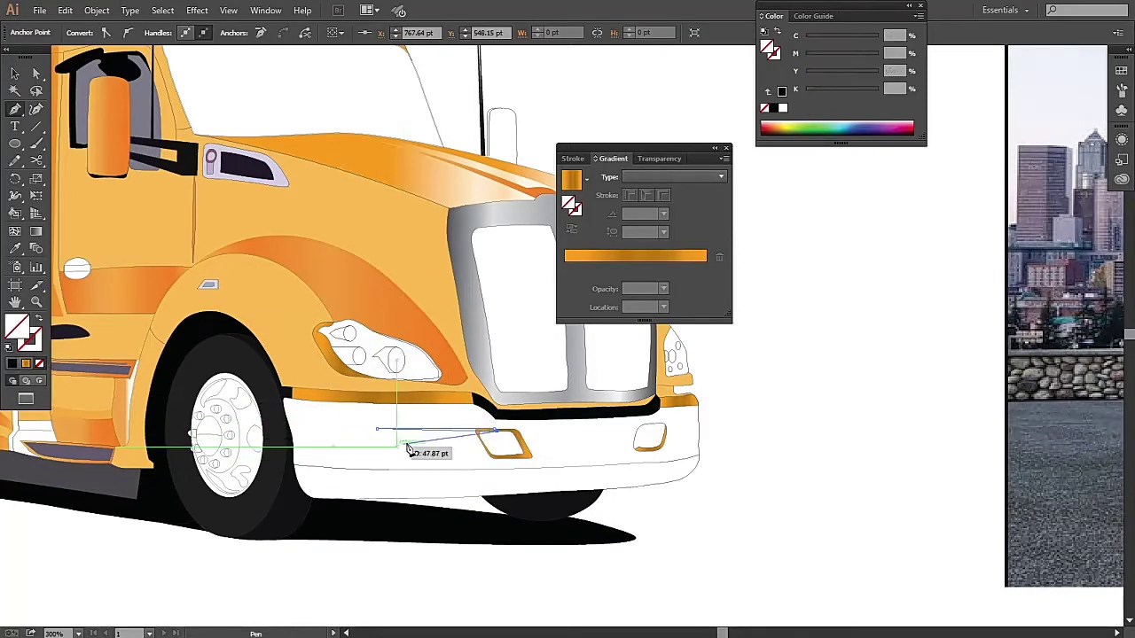
pyautogui.moveTo(494, 466); pyautogui.dragTo(460, 409)
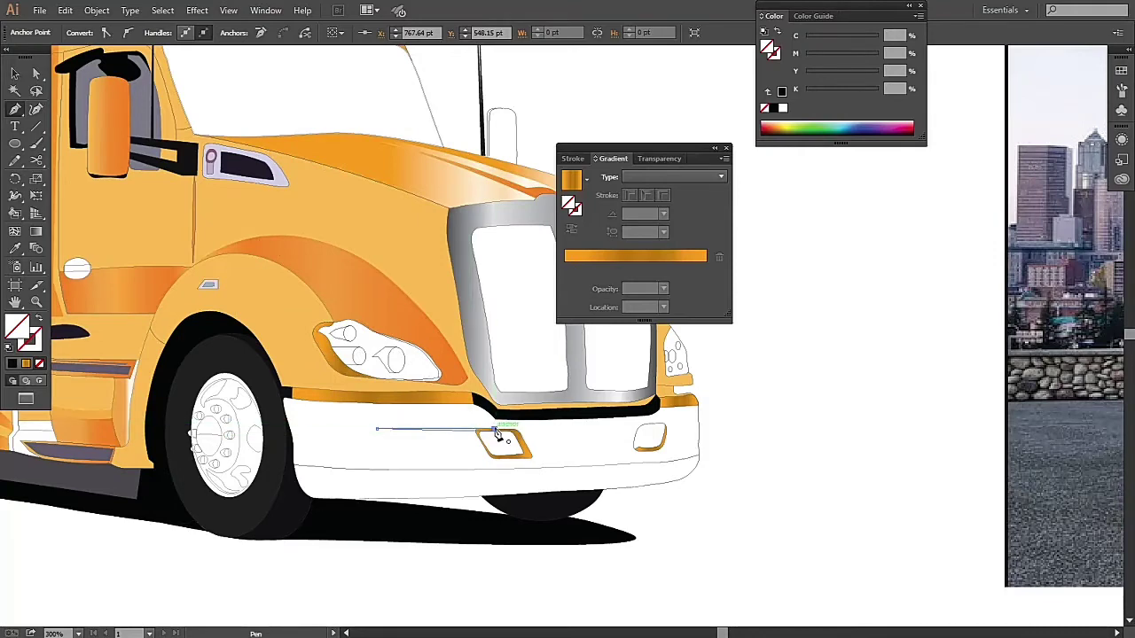
pyautogui.hscroll(5, 502, 454)
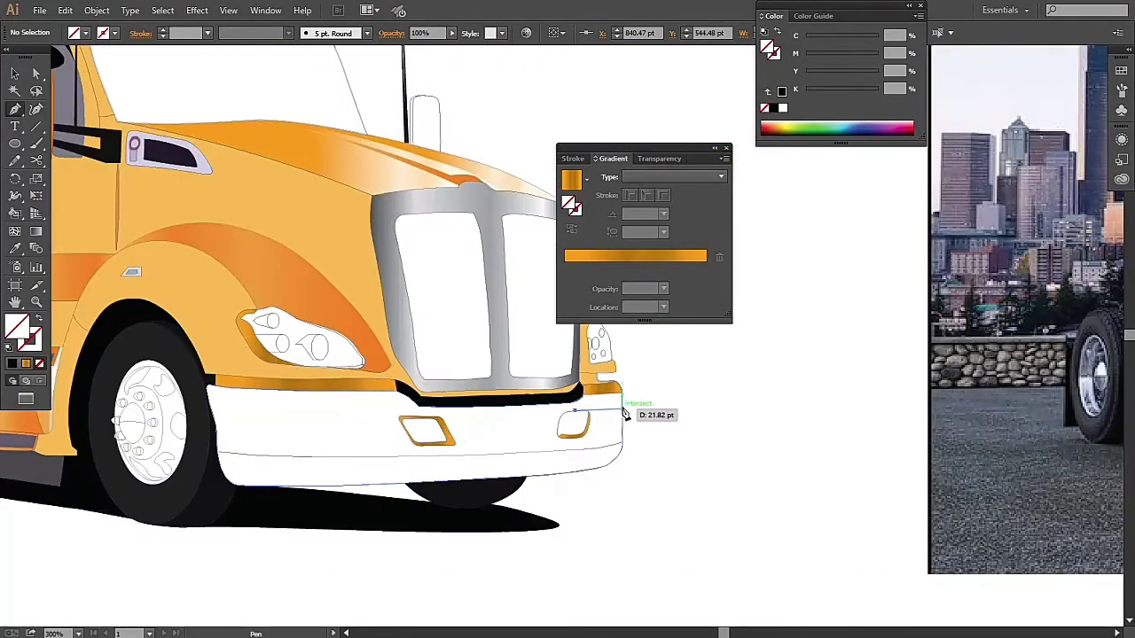
# Draw a curved line across the right bumper lamp opening
pyautogui.click(621, 407)
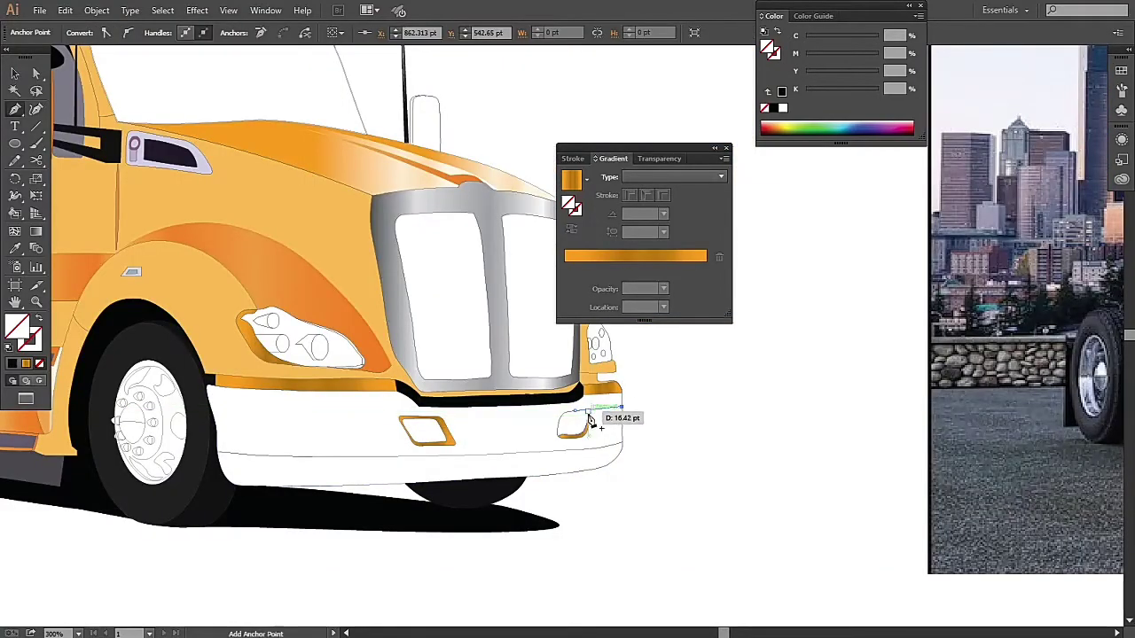
pyautogui.hotkey('ctrl', '+')
pyautogui.hotkey('ctrl', '+')
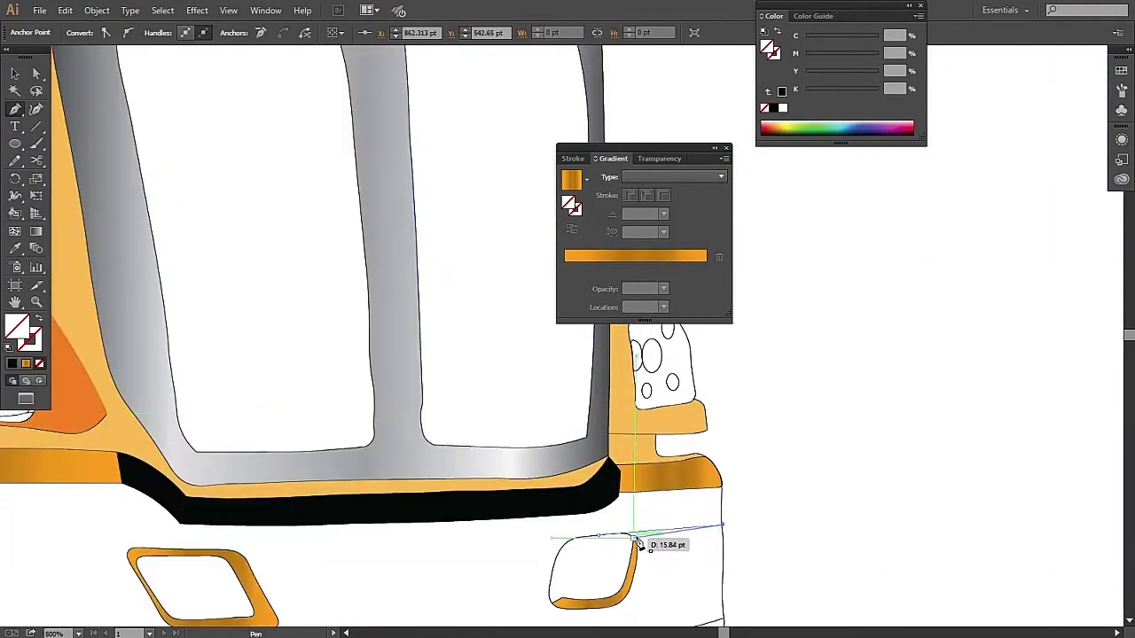
pyautogui.moveTo(636, 543); pyautogui.dragTo(721, 529)
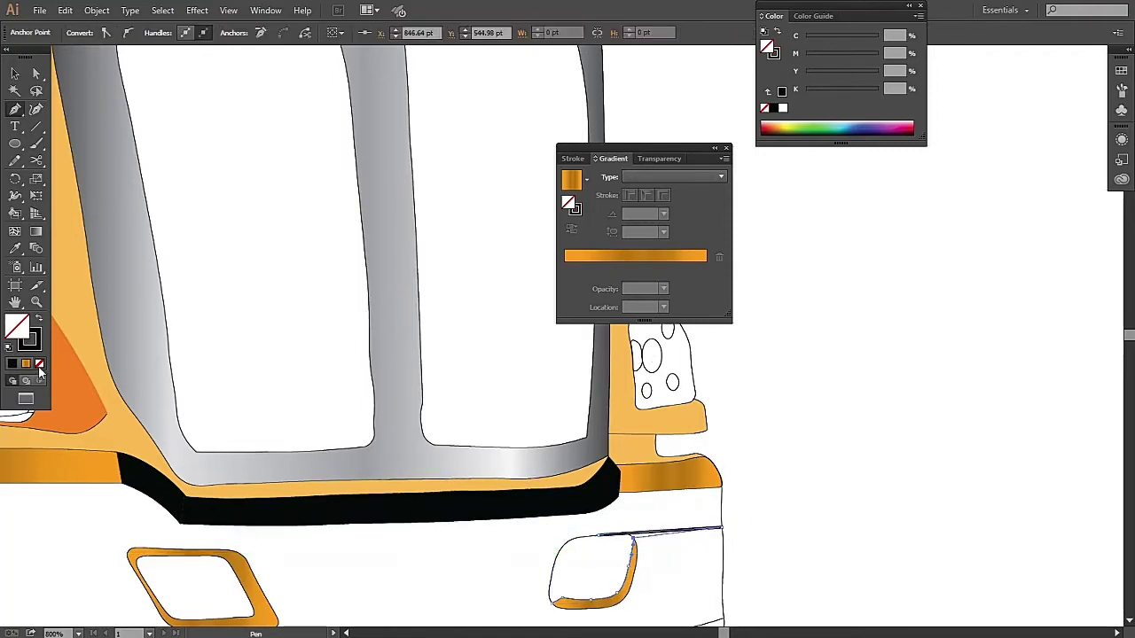
pyautogui.keyDown('ctrl'); pyautogui.click(671, 538); pyautogui.keyUp('ctrl')
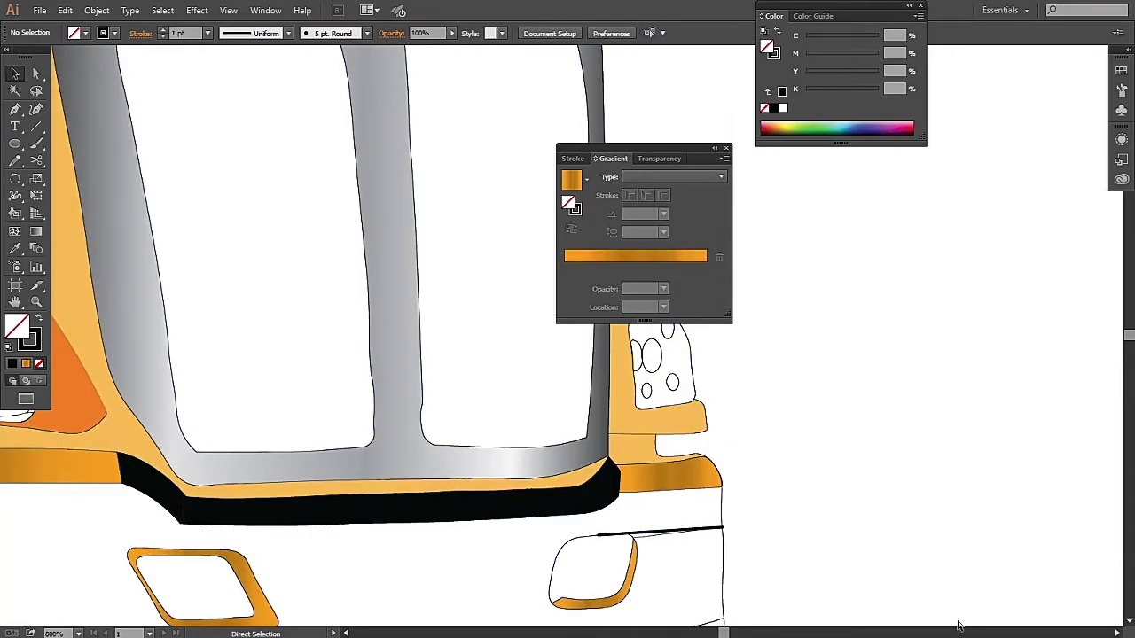
# Merge all the new lines into the Live Paint group with Live Paint > Make
pyautogui.hotkey('ctrl', 'a')
pyautogui.rightClick(446, 413)
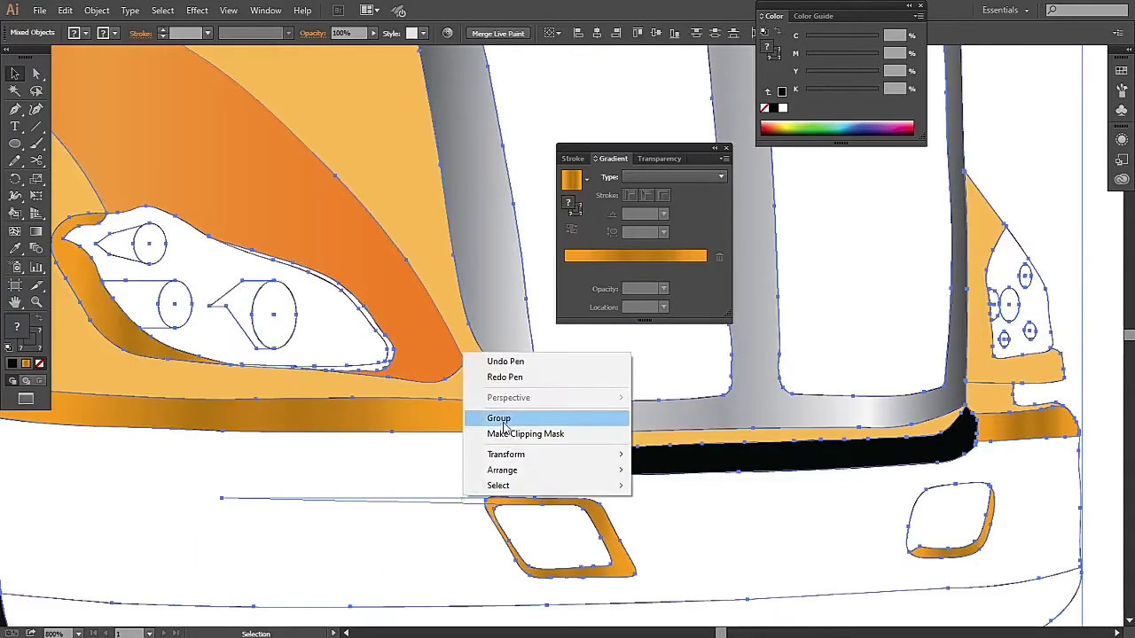
pyautogui.click(96, 10)
pyautogui.click(328, 420)
pyautogui.hotkey('ctrl', 'shift', 'a')
# Draw a straight line over the right lamp to the bumper edge, then compare with the photo
pyautogui.moveTo(406, 528); pyautogui.dragTo(202, 508)
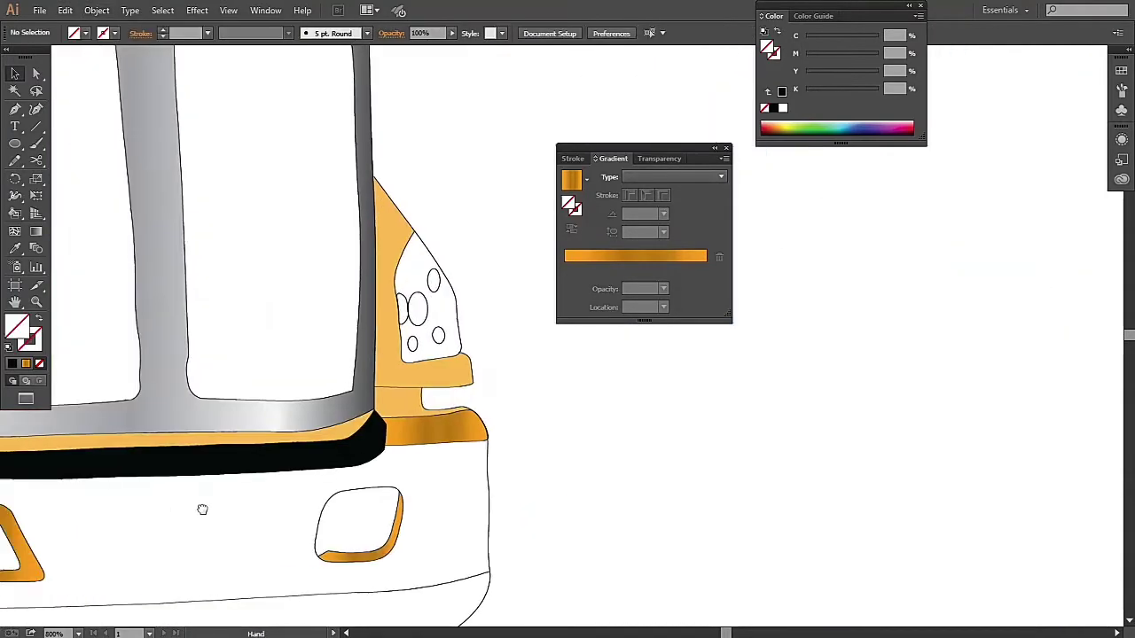
pyautogui.click(364, 488)
pyautogui.click(480, 483)
pyautogui.press('v')
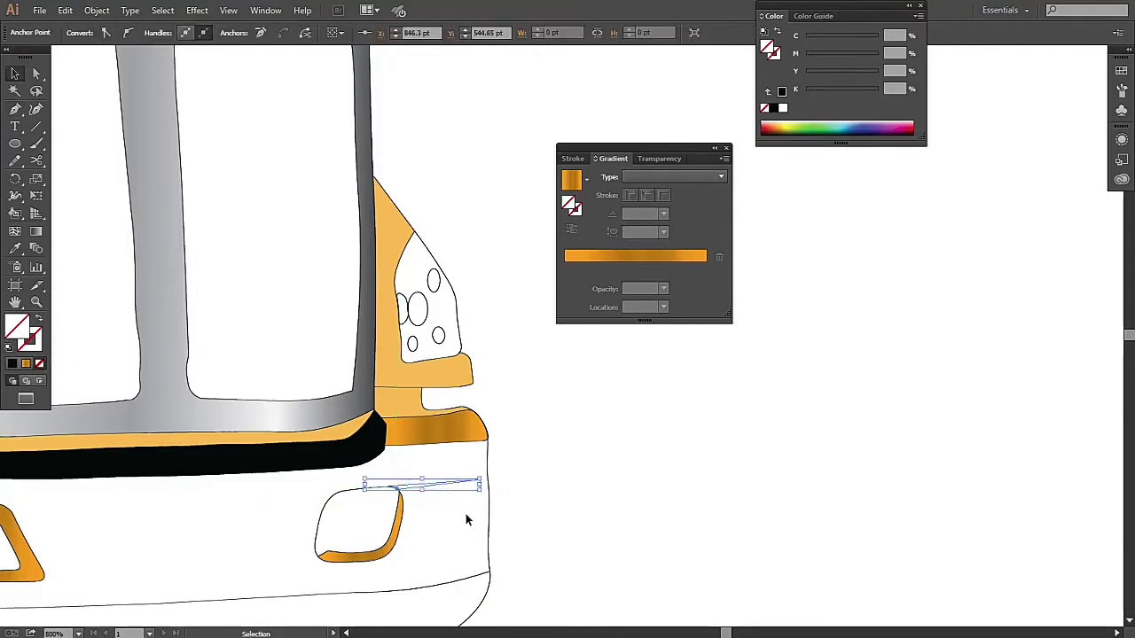
pyautogui.hotkey('ctrl', 'shift', 'a')
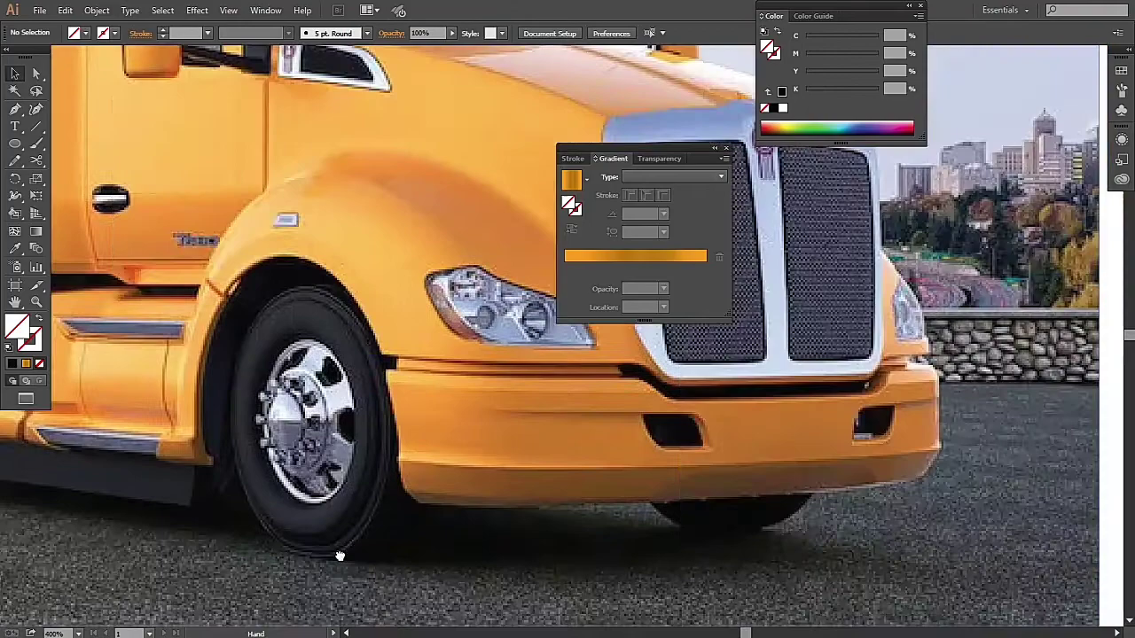
pyautogui.moveTo(337, 552); pyautogui.dragTo(543, 543)
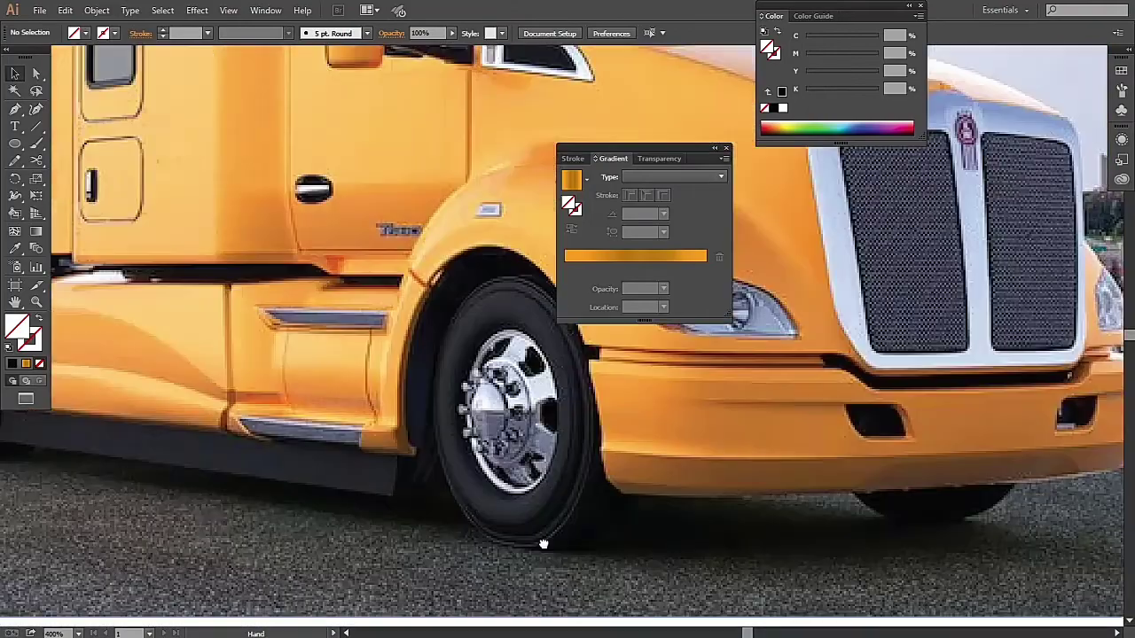
pyautogui.hotkey('ctrl', '-')
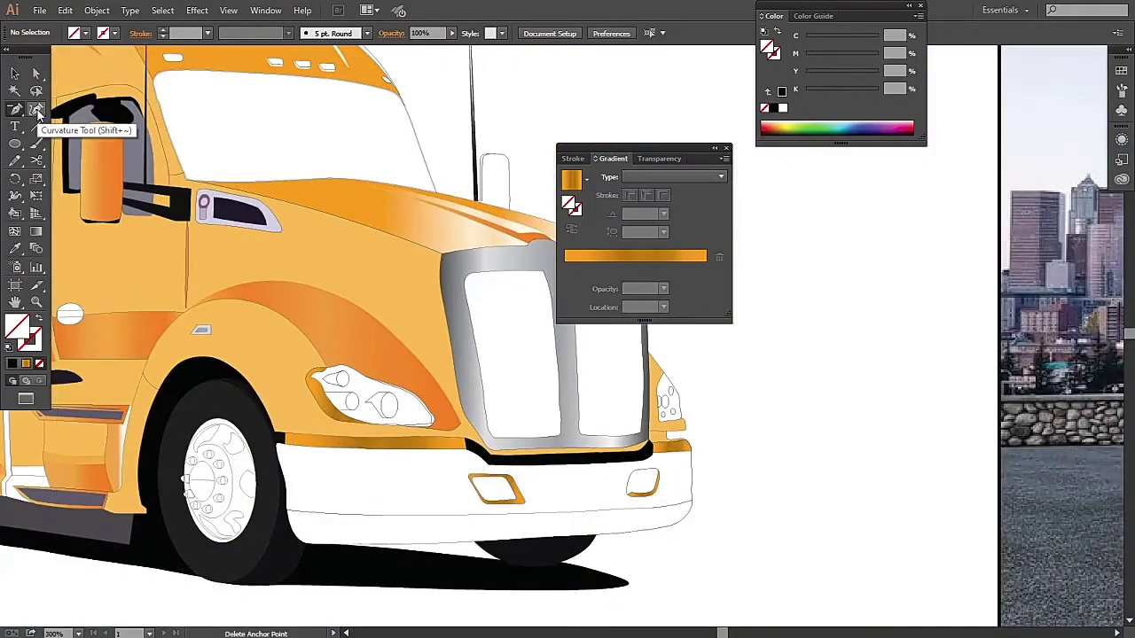
# Fill a wheel hub opening with black
pyautogui.click(12, 362)
pyautogui.press('k')
pyautogui.click(233, 443)
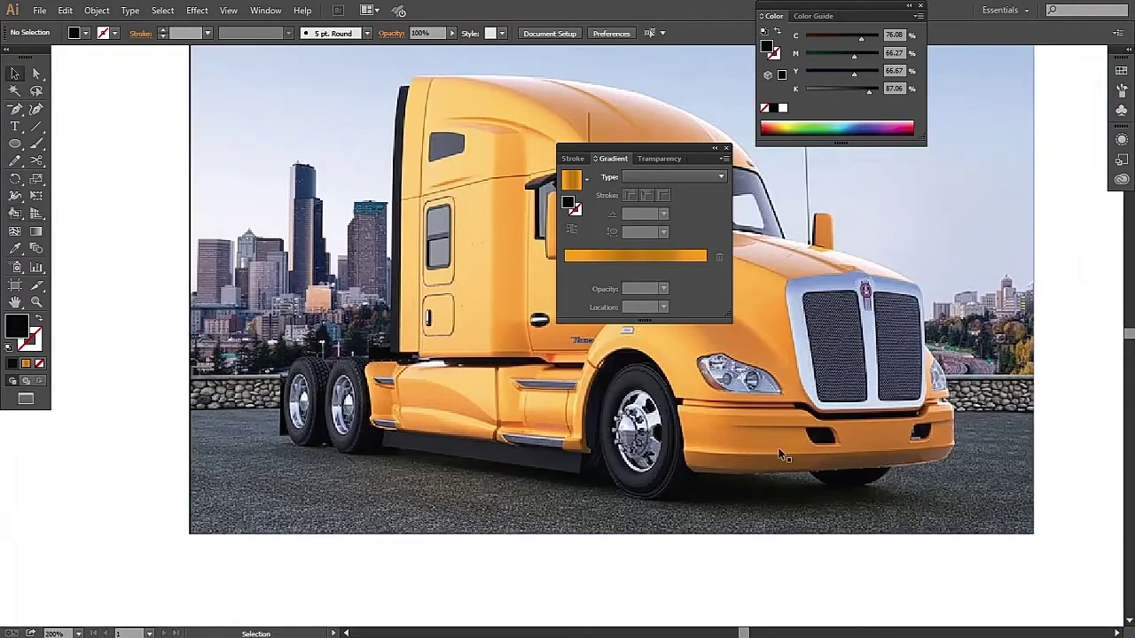
# Sample the photo's bumper orange and apply an orange gradient swatch
pyautogui.press('i')
pyautogui.click(767, 443)
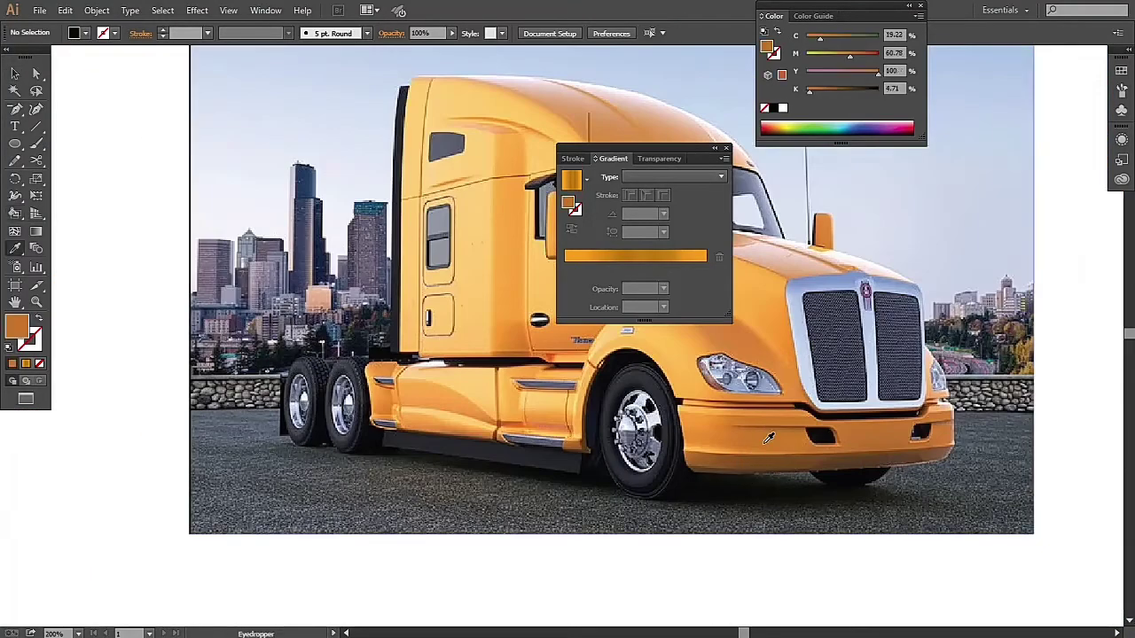
pyautogui.click(585, 179)
pyautogui.scroll(-2, 582, 251)
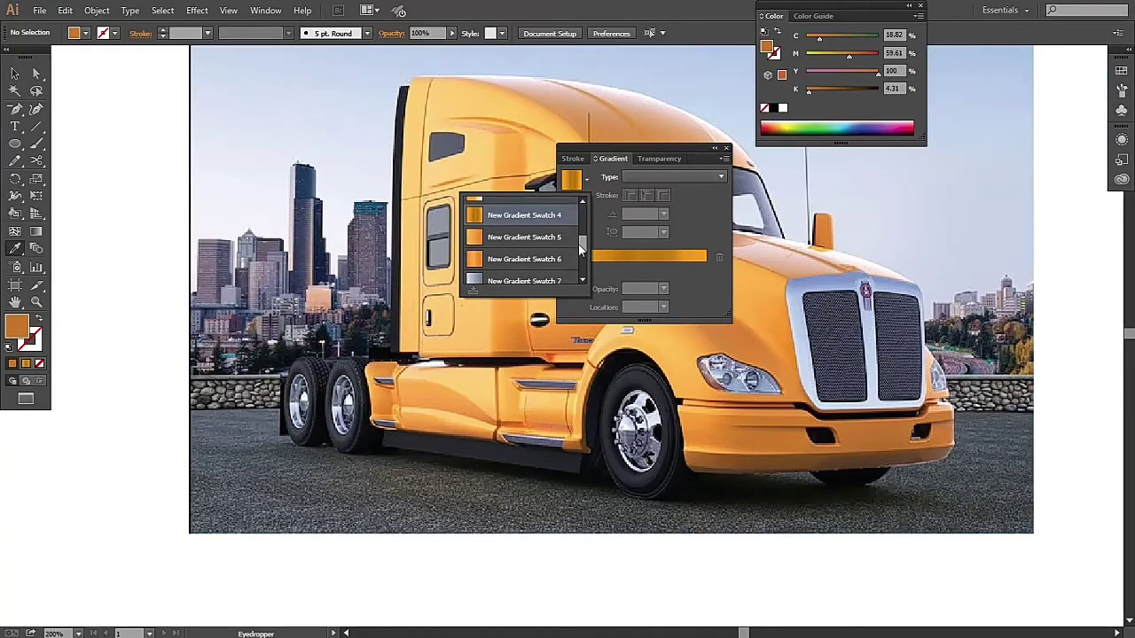
pyautogui.scroll(-2, 581, 251)
pyautogui.click(539, 234)
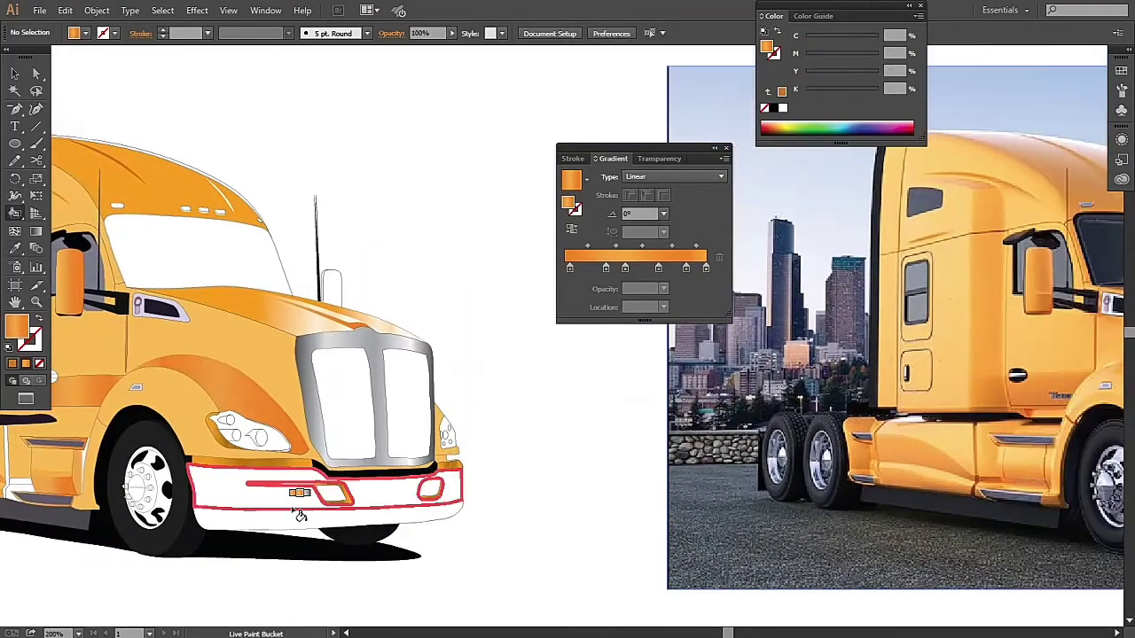
# Rearrange the gradient stops and fill the front bumper with the adjusted gradient
pyautogui.moveTo(597, 477); pyautogui.dragTo(650, 486)
pyautogui.moveTo(625, 268)
pyautogui.mouseDown()
pyautogui.moveTo(587, 268)
pyautogui.moveTo(621, 268)
pyautogui.mouseUp()
pyautogui.moveTo(657, 268); pyautogui.dragTo(581, 268)
pyautogui.moveTo(685, 268)
pyautogui.mouseDown()
pyautogui.moveTo(699, 268)
pyautogui.moveTo(635, 268)
pyautogui.mouseUp()
pyautogui.click(719, 257)
pyautogui.click(311, 501)
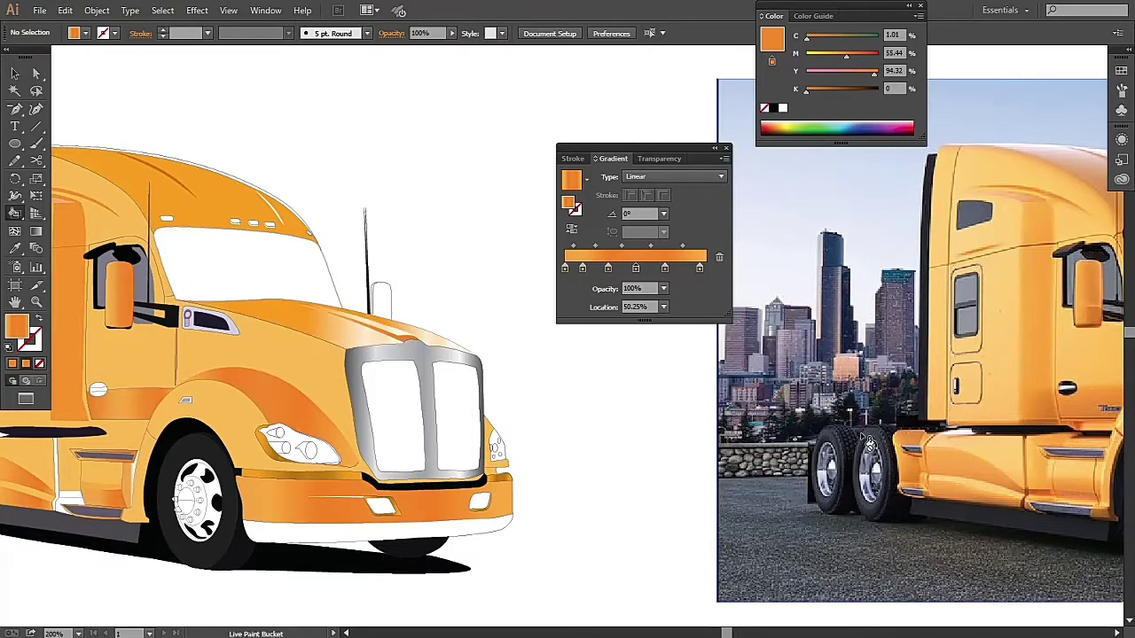
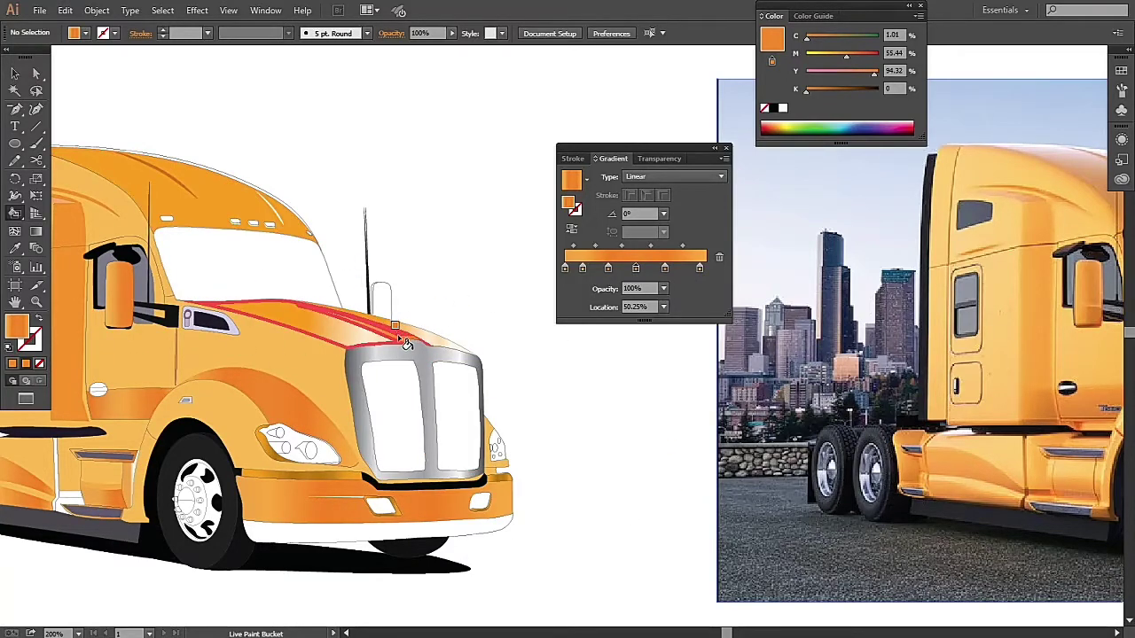
# Draw a thin two-point line along the hood edge with the Pen tool
pyautogui.scroll(3, 403, 341)
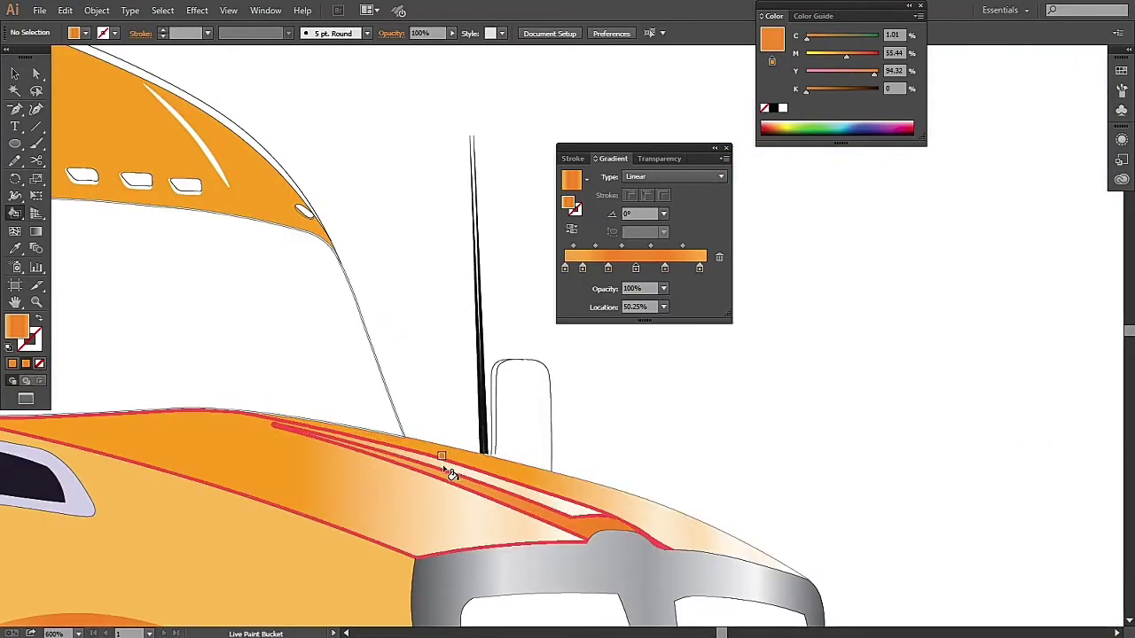
pyautogui.scroll(1, 451, 473)
pyautogui.moveTo(400, 455); pyautogui.dragTo(807, 479)
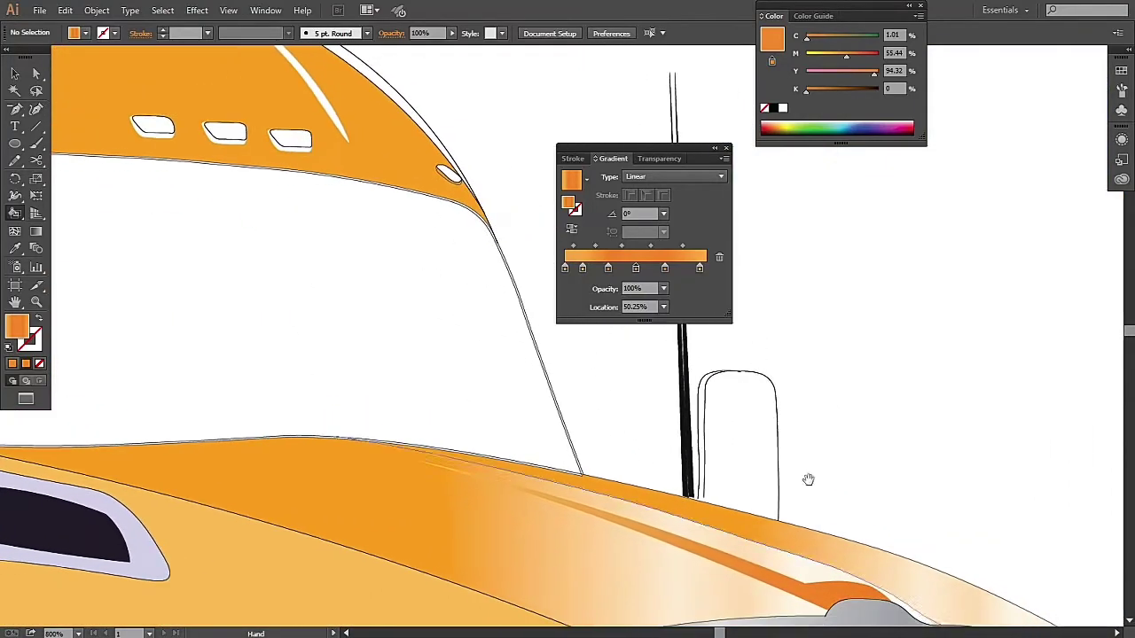
pyautogui.press('v')
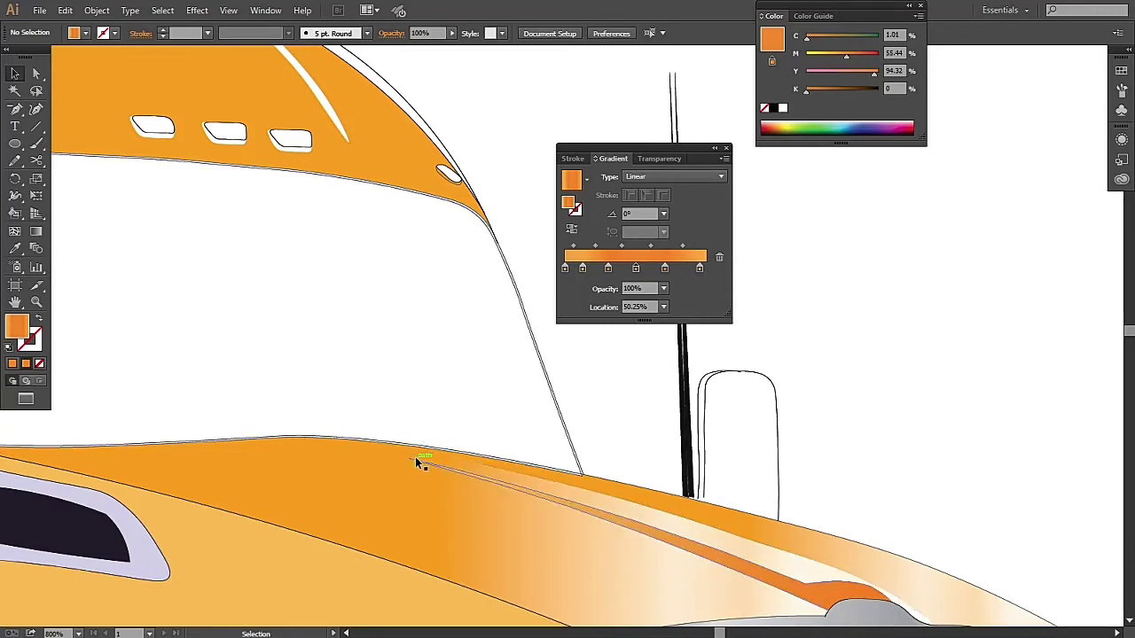
pyautogui.click(15, 108)
pyautogui.click(407, 459)
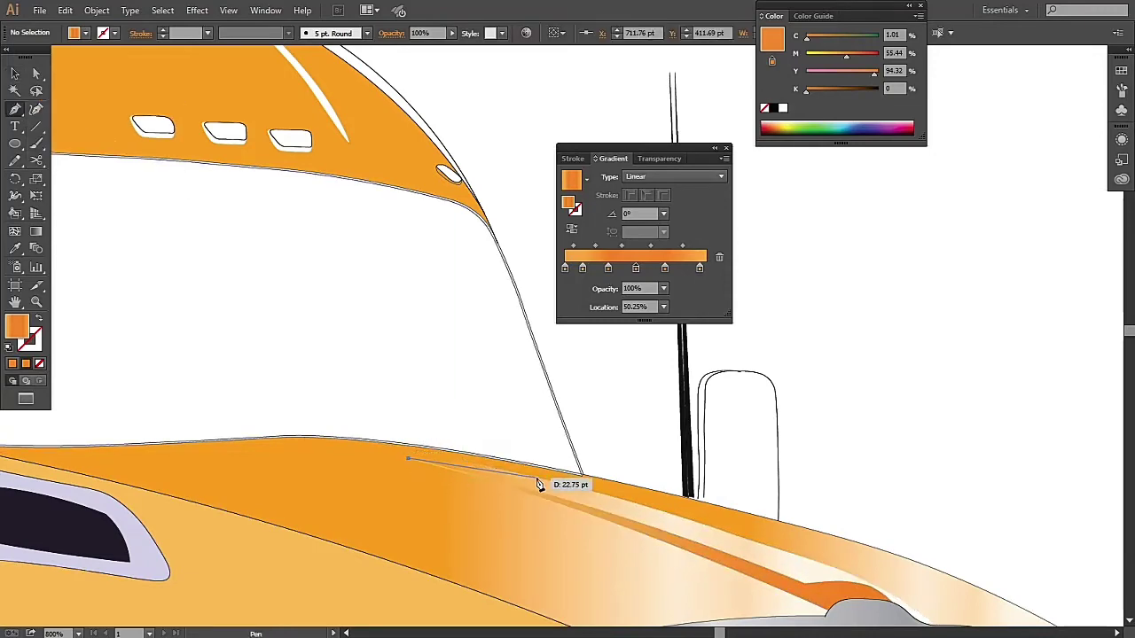
pyautogui.click(522, 472)
pyautogui.press('v')
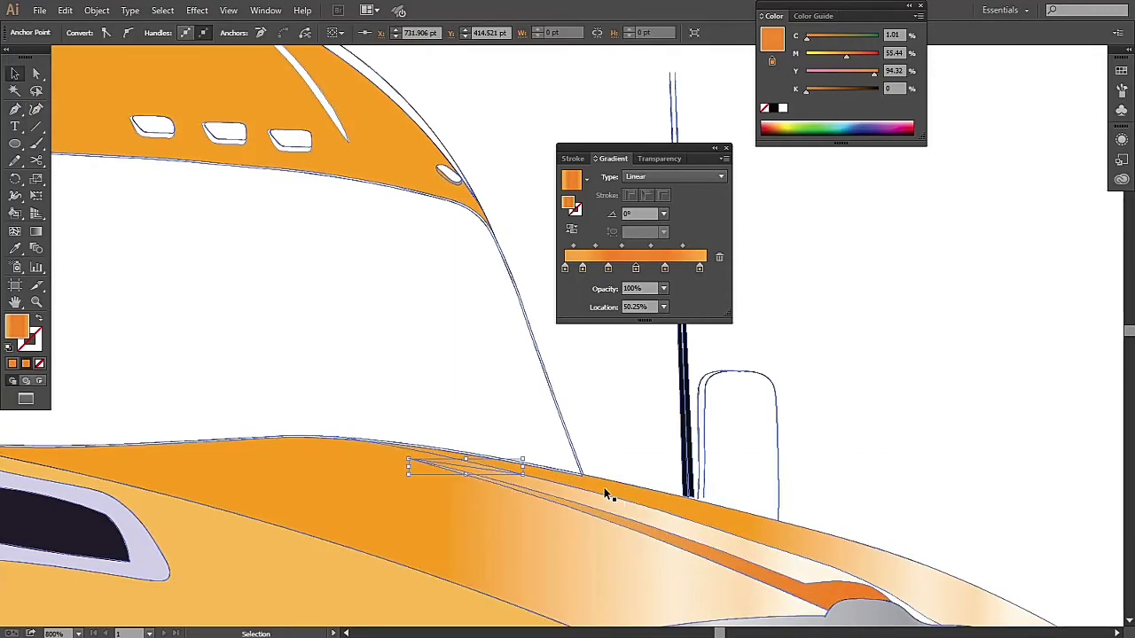
# Select all the truck artwork and merge the new line into the Live Paint group
pyautogui.click(488, 487)
pyautogui.moveTo(603, 417); pyautogui.dragTo(337, 292)
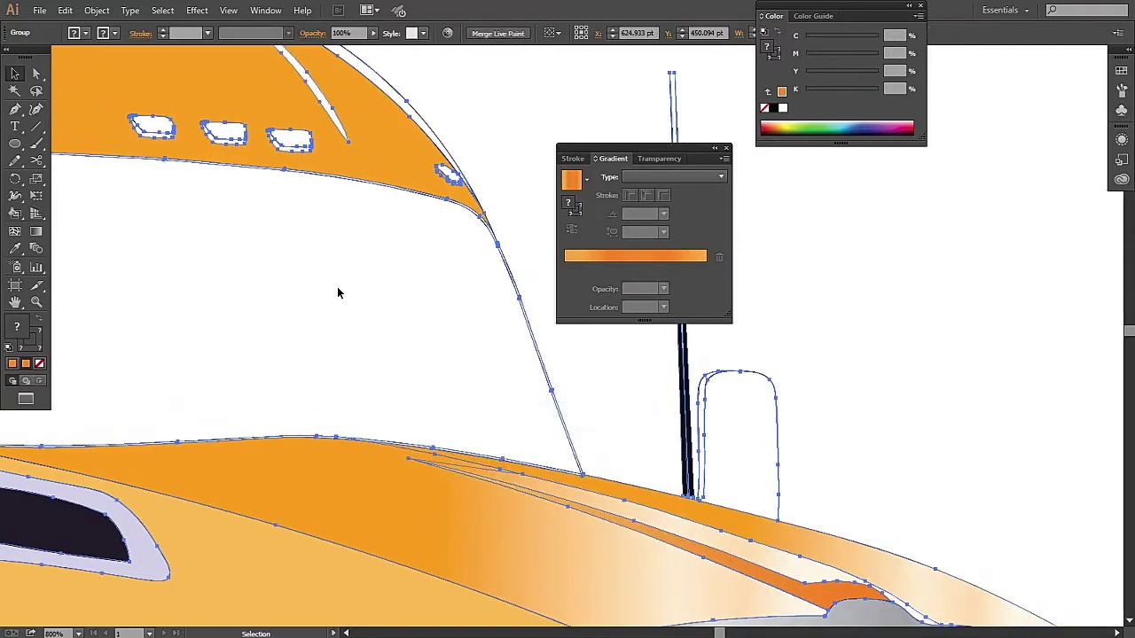
pyautogui.click(97, 10)
pyautogui.click(381, 393)
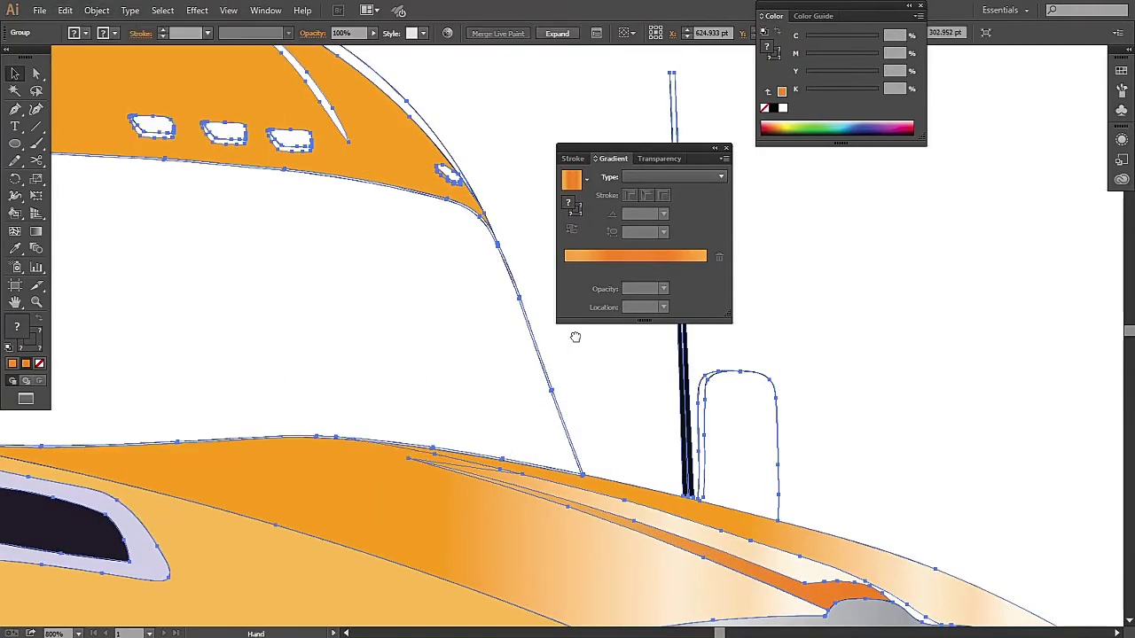
# Select the bumper artwork and check its context menu and Live Paint commands without changes
pyautogui.scroll(-5, 575, 337)
pyautogui.moveTo(686, 431)
pyautogui.mouseDown()
pyautogui.moveTo(484, 393)
pyautogui.moveTo(503, 346)
pyautogui.mouseUp()
pyautogui.rightClick(506, 353)
pyautogui.click(532, 360)
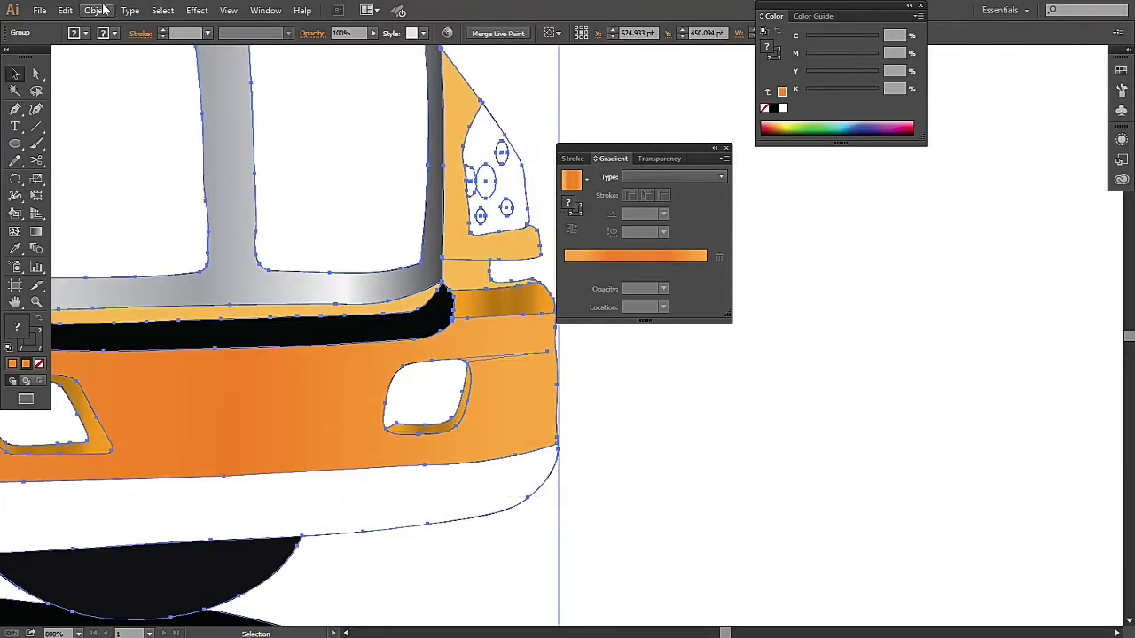
pyautogui.click(97, 10)
pyautogui.click(690, 458)
# Merge all the artwork into Live Paint with Ctrl+Alt+X, dismiss the alert and deselect
pyautogui.press('k')
pyautogui.scroll(-2, 689, 458)
pyautogui.scroll(3, 691, 526)
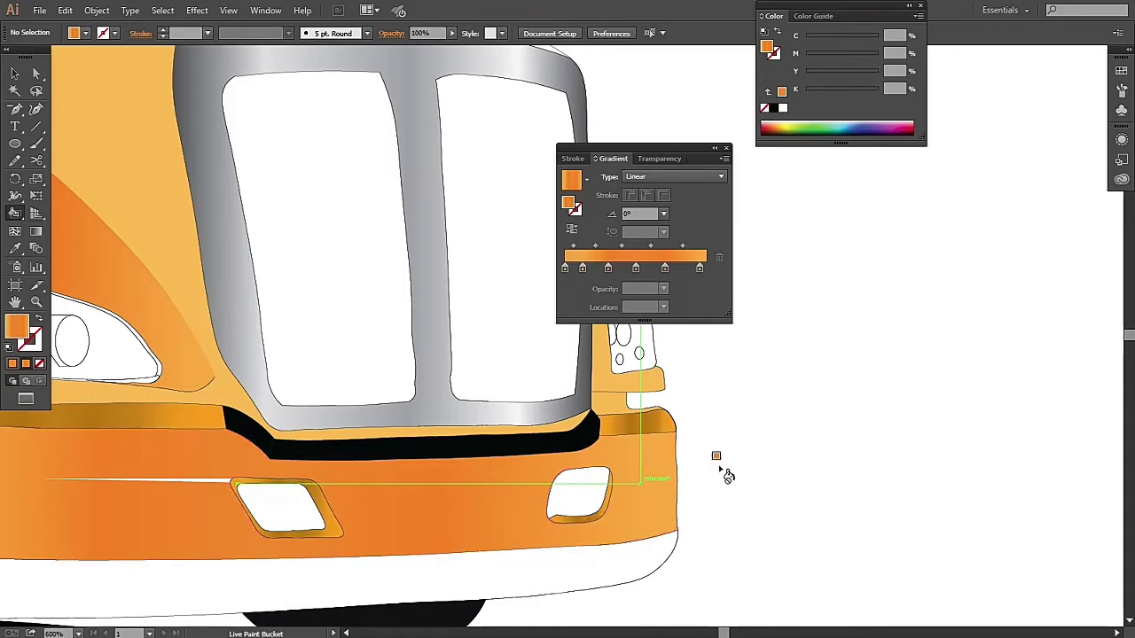
pyautogui.hotkey('ctrl', 'a')
pyautogui.hotkey('ctrl', 'alt', 'x')
pyautogui.click(710, 353)
pyautogui.hotkey('ctrl', 'shift', 'a')
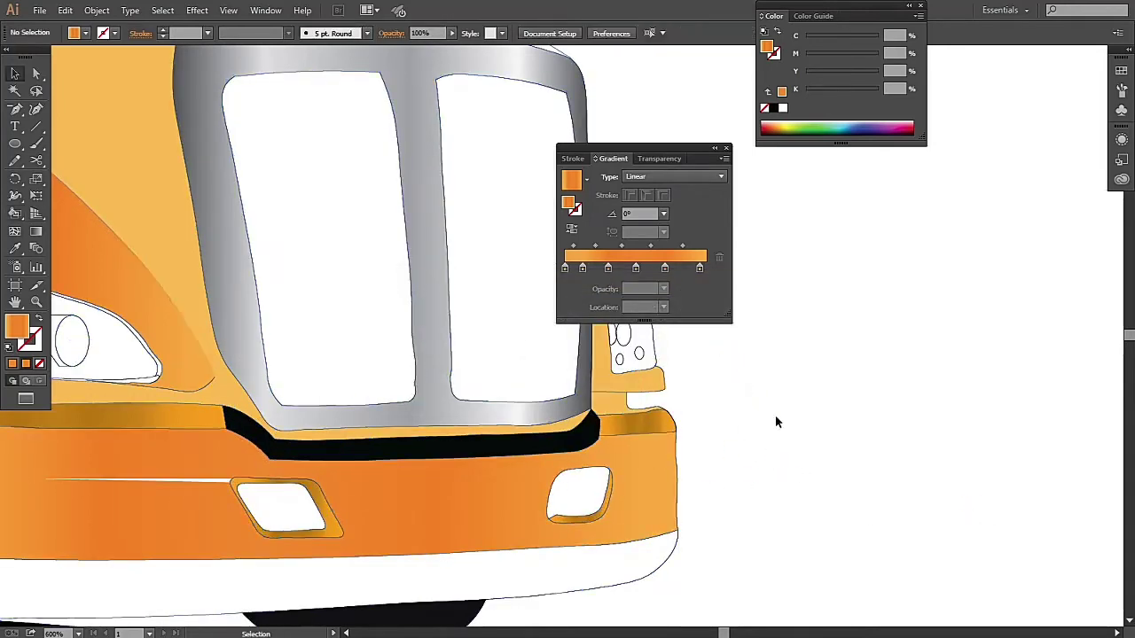
pyautogui.press('v')
# Select all the artwork again and reapply the Live Paint merge from the context menu
pyautogui.hotkey('ctrl', 'a')
pyautogui.rightClick(635, 464)
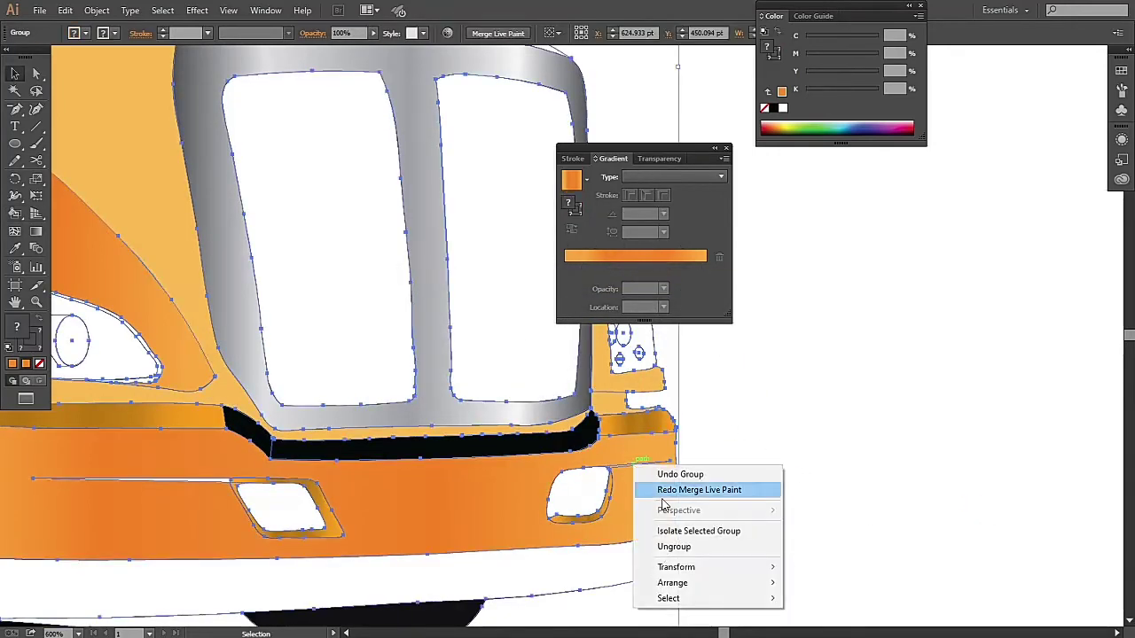
pyautogui.click(700, 489)
pyautogui.hotkey('ctrl', 'a')
pyautogui.rightClick(622, 468)
pyautogui.moveTo(805, 461); pyautogui.dragTo(559, 478)
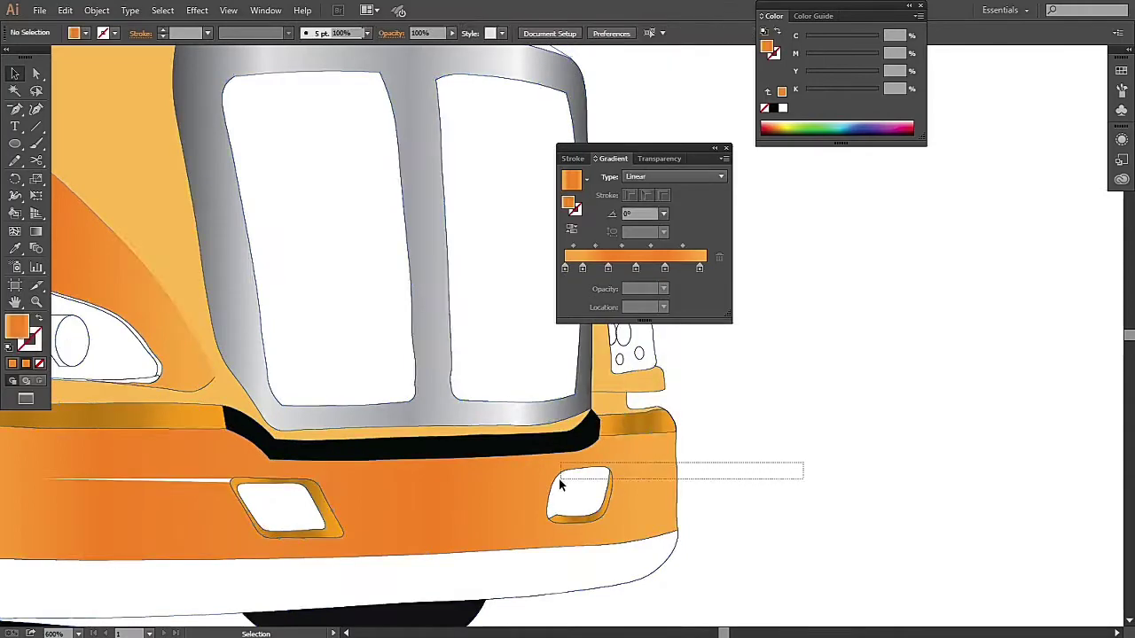
pyautogui.click(97, 10)
pyautogui.click(775, 423)
pyautogui.scroll(-3, 540, 562)
# Sample the bumper's brown colour from the reference photo with the Eyedropper
pyautogui.scroll(2, 667, 539)
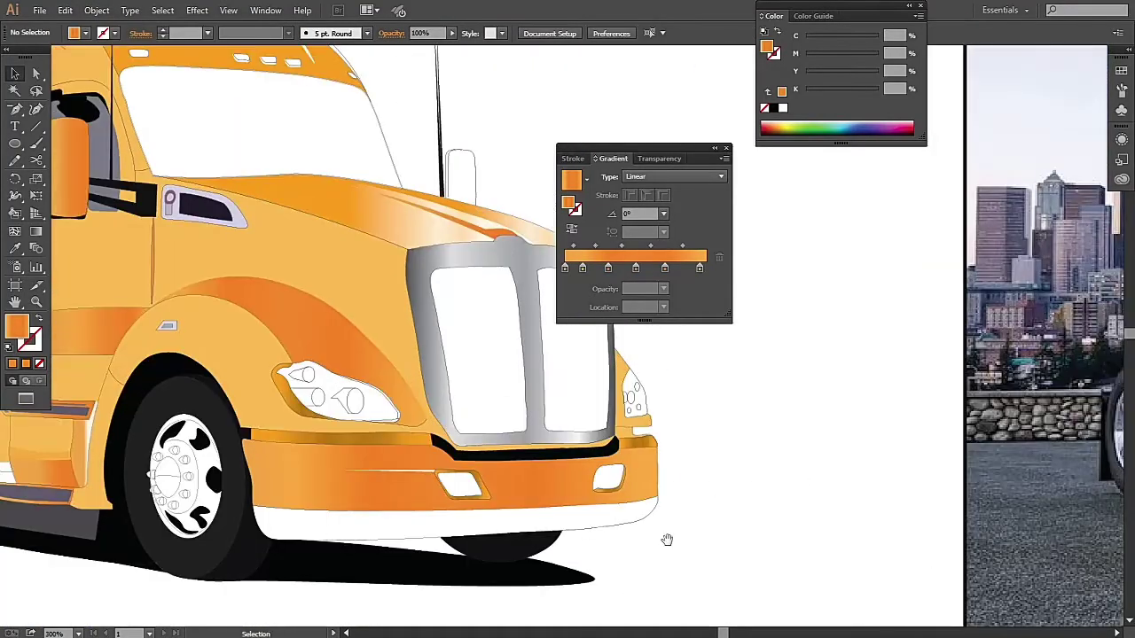
pyautogui.press('k')
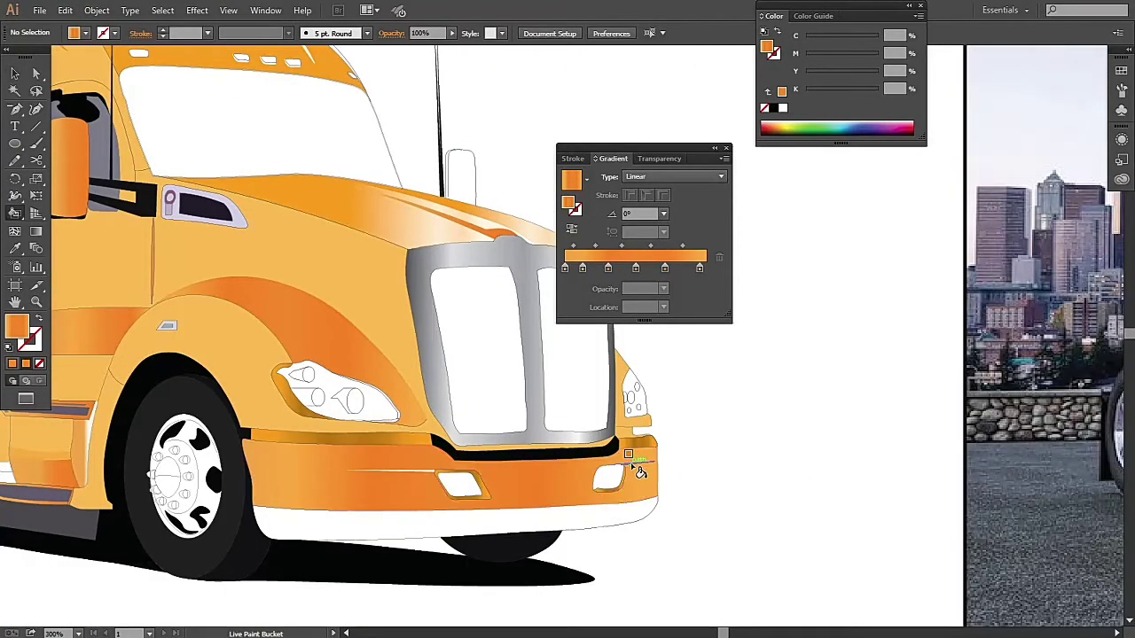
pyautogui.press('v')
pyautogui.scroll(-3, 265, 524)
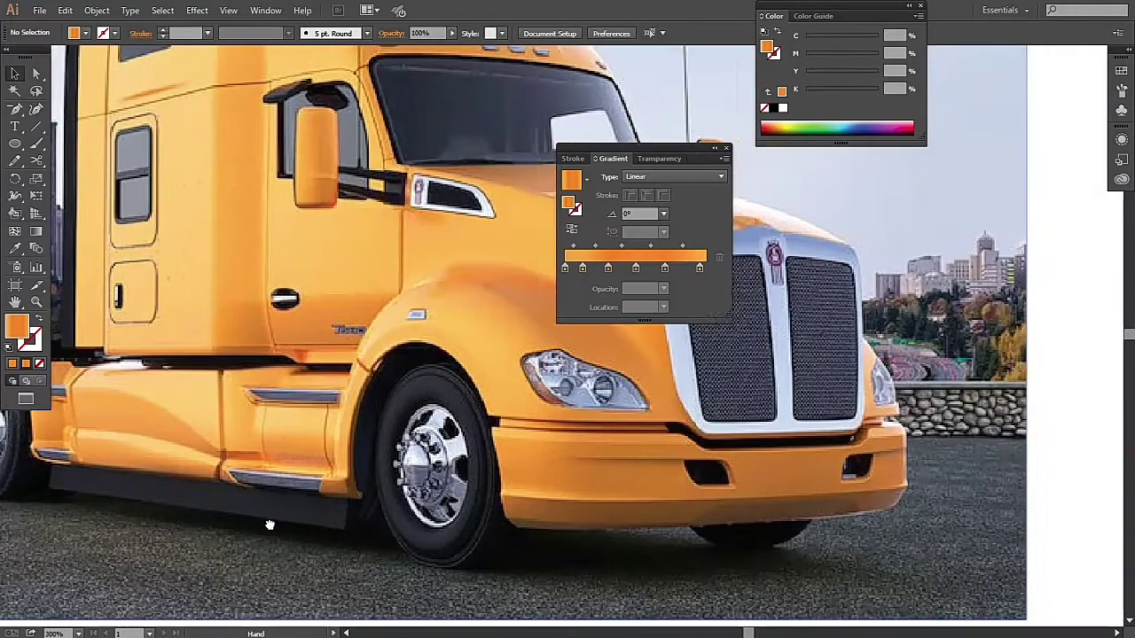
pyautogui.scroll(2, 715, 540)
pyautogui.scroll(1, 469, 494)
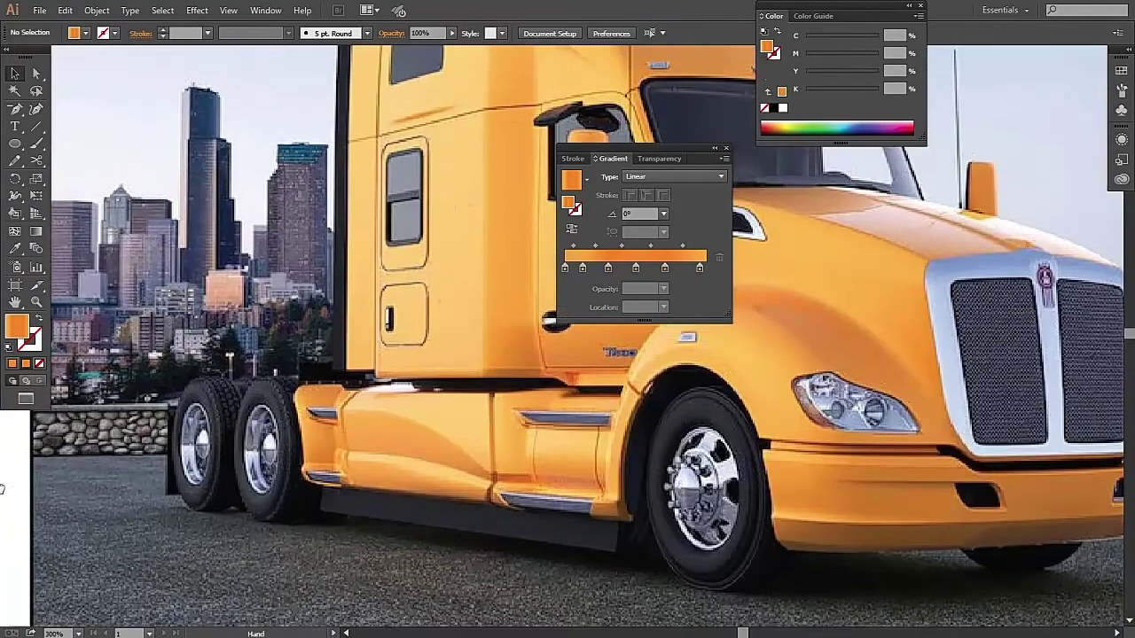
pyautogui.press('i')
pyautogui.click(923, 525)
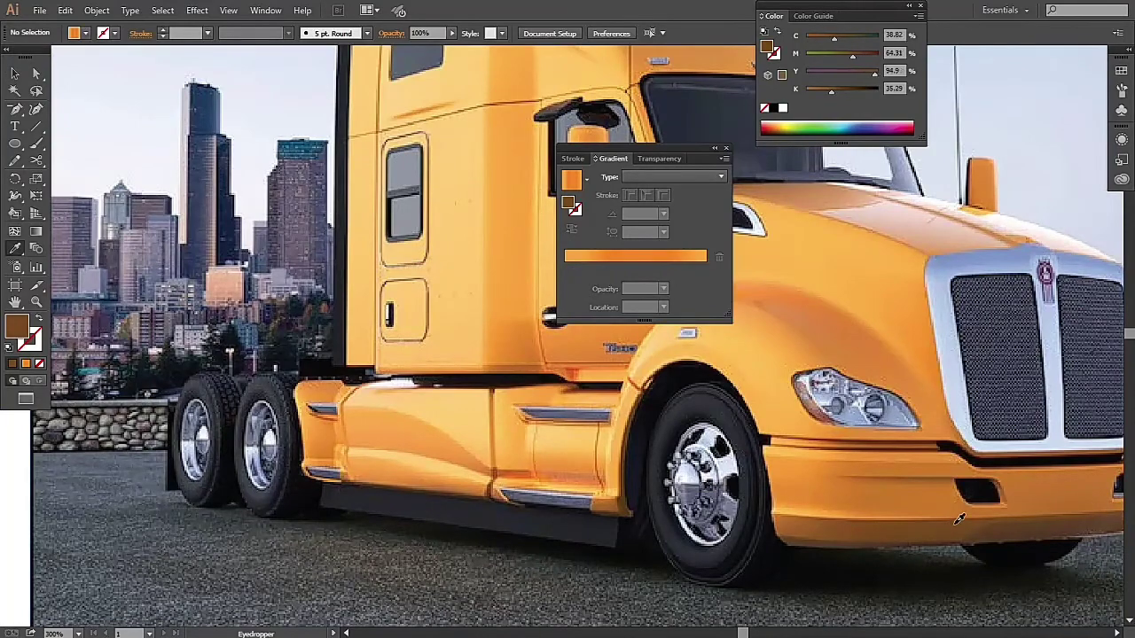
# Fill the lower bumper strip with the sampled brown and lighten its shade slightly
pyautogui.hscroll(-5, 958, 519)
pyautogui.click(585, 178)
pyautogui.press('k')
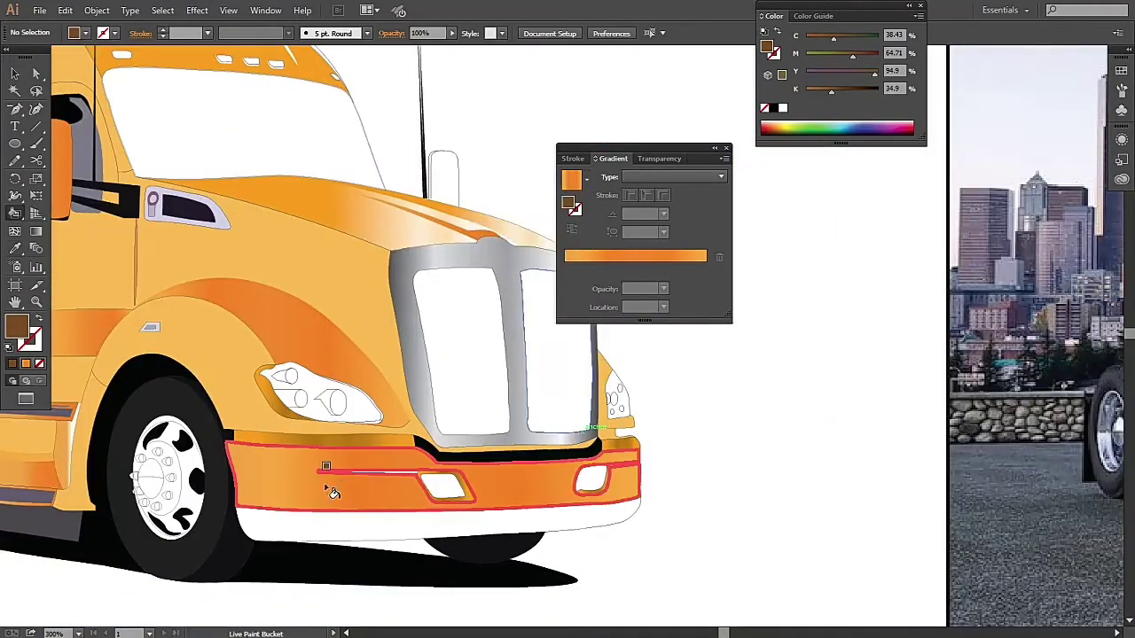
pyautogui.click(332, 493)
pyautogui.doubleClick(16, 325)
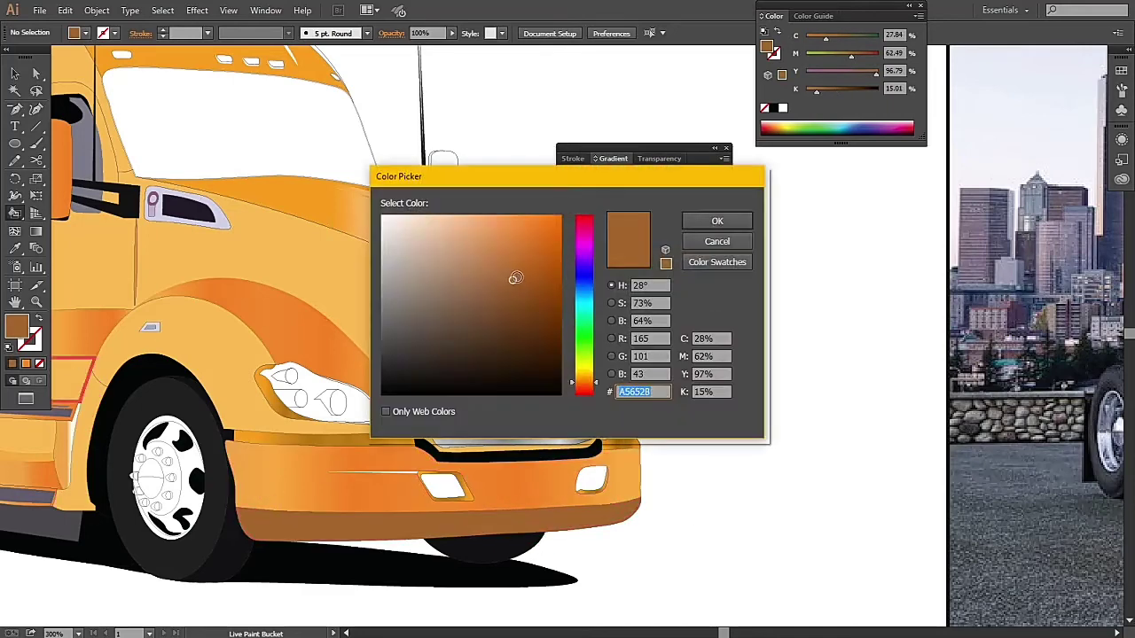
pyautogui.click(535, 260)
pyautogui.press('Return')
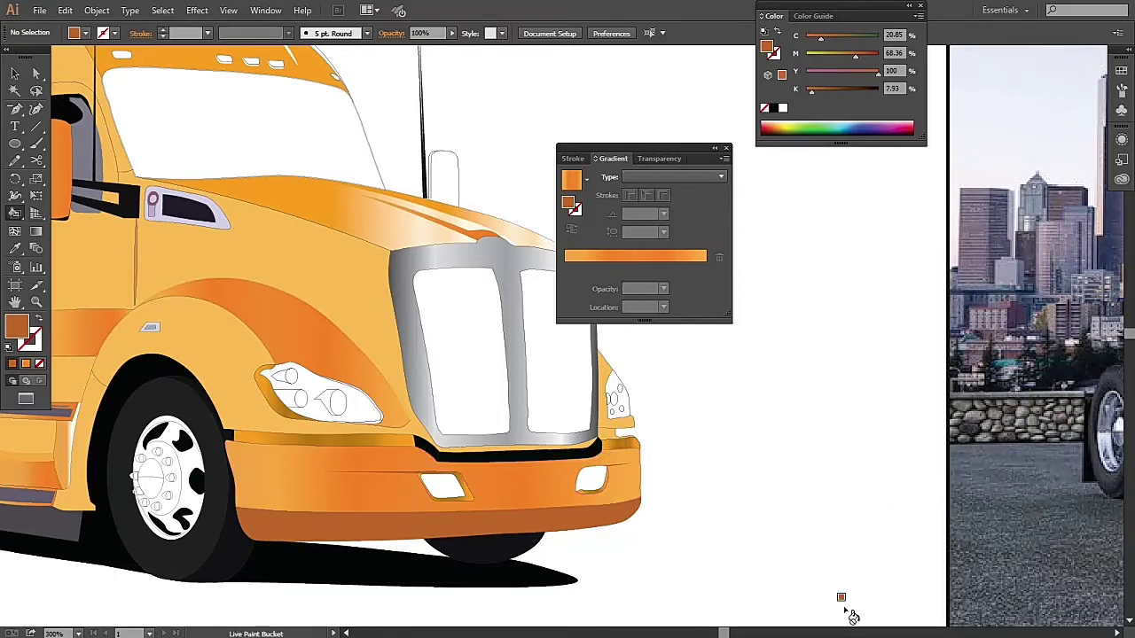
# Zoom out to show drawing and photo side by side, sampling a near-black from the photo
pyautogui.hotkey('ctrl', '-')
pyautogui.hotkey('ctrl', '-')
pyautogui.moveTo(717, 375); pyautogui.dragTo(471, 479)
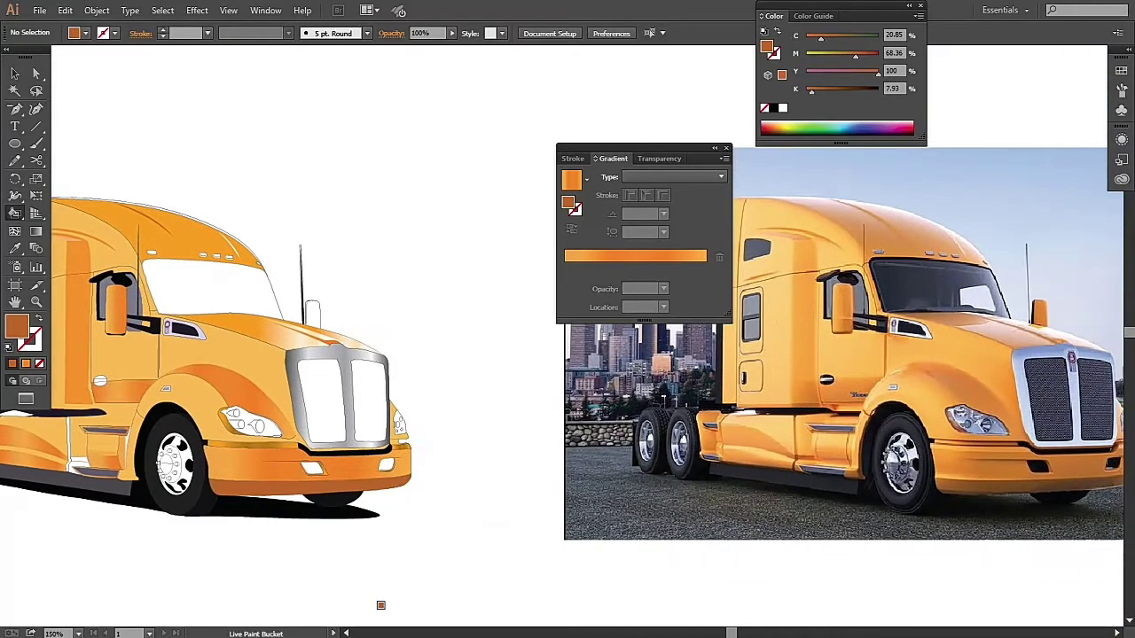
pyautogui.keyDown('alt'); pyautogui.click(371, 512); pyautogui.keyUp('alt')
pyautogui.scroll(2, 630, 502)
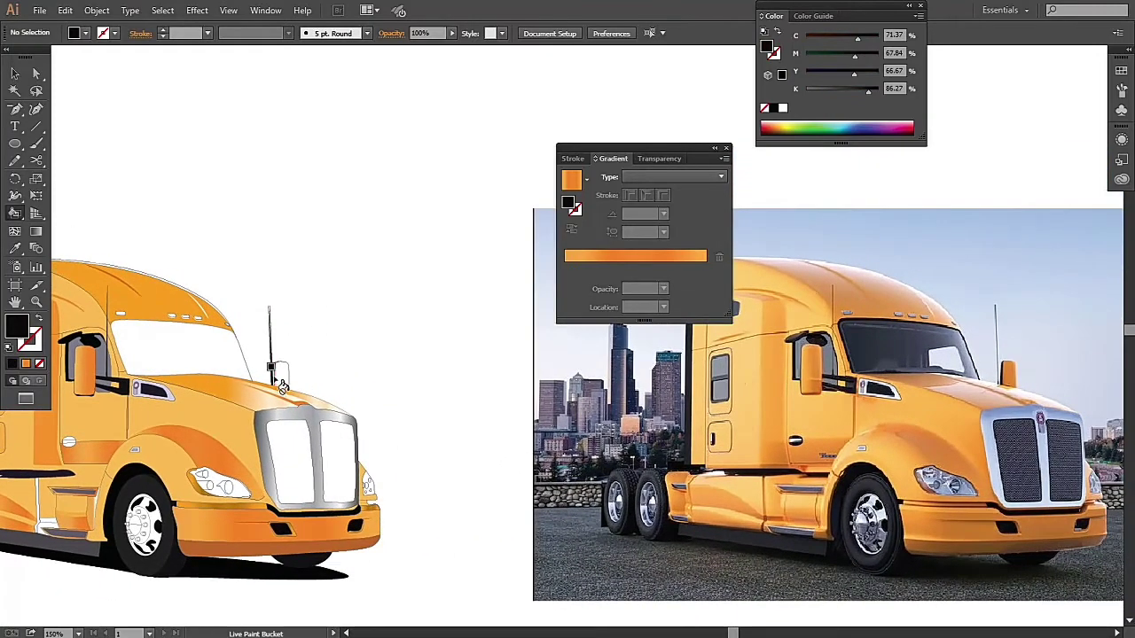
# Sample the truck's orange from the photo and apply an orange-to-white gradient
pyautogui.keyDown('alt'); pyautogui.click(289, 381); pyautogui.keyUp('alt')
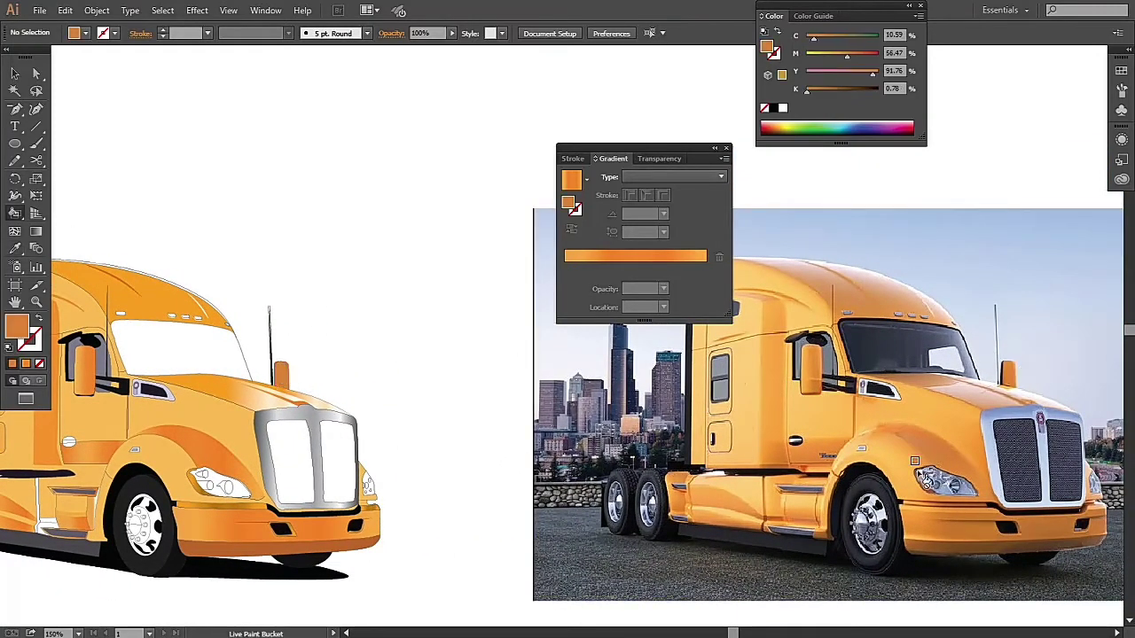
pyautogui.doubleClick(15, 330)
pyautogui.click(717, 242)
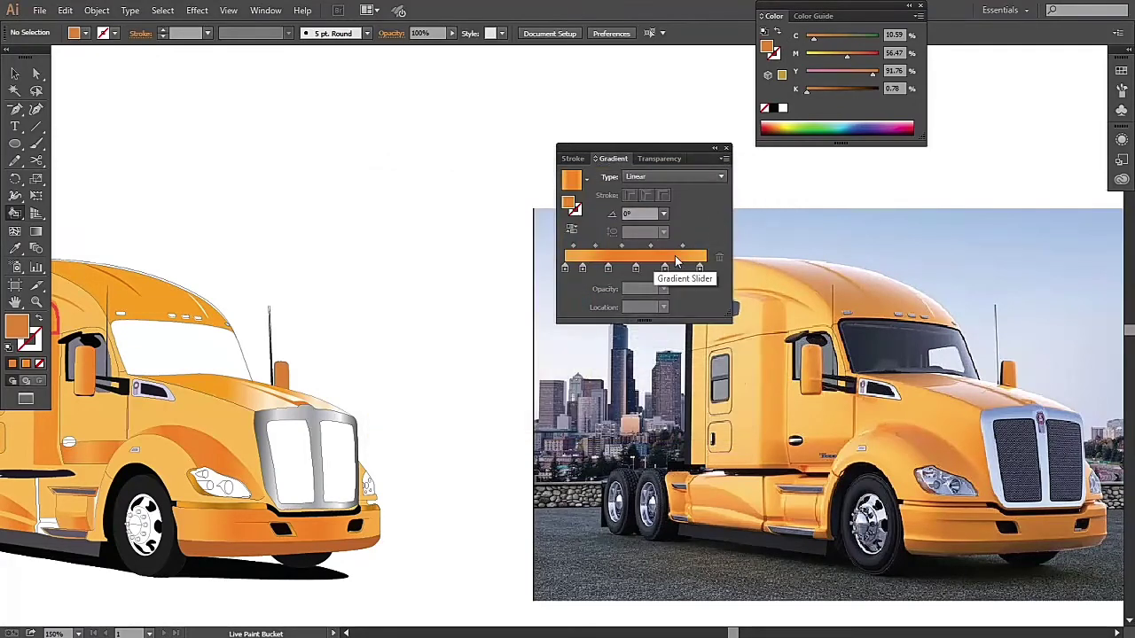
pyautogui.click(585, 178)
pyautogui.click(523, 253)
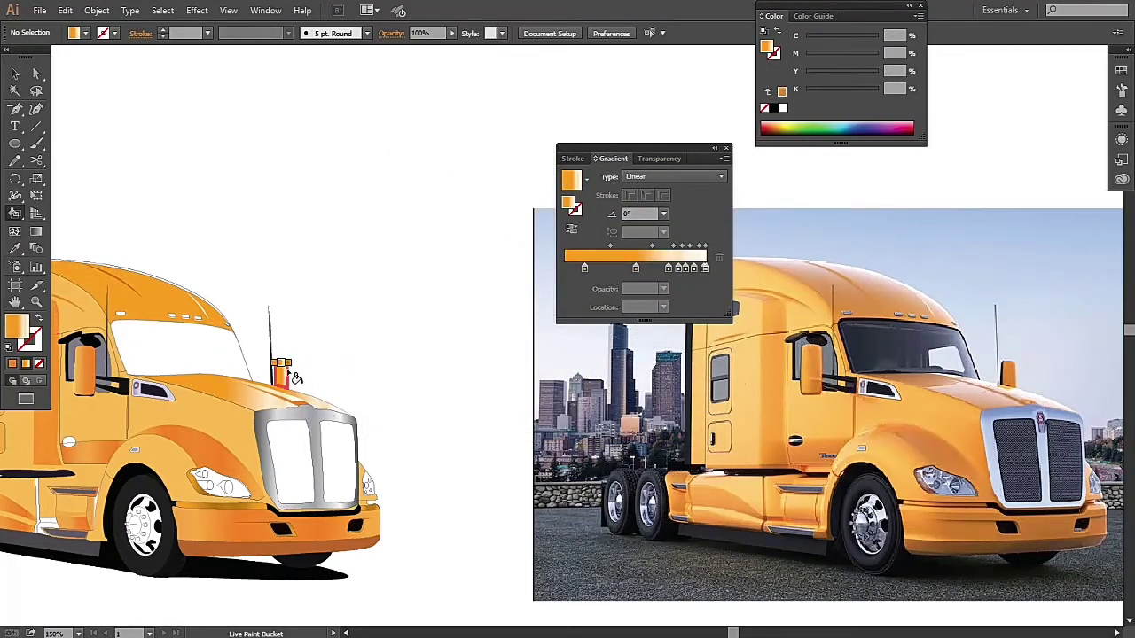
# Add an orange gradient stop and move the right-hand stops to about 80%
pyautogui.moveTo(668, 270); pyautogui.dragTo(678, 273)
pyautogui.click(673, 269)
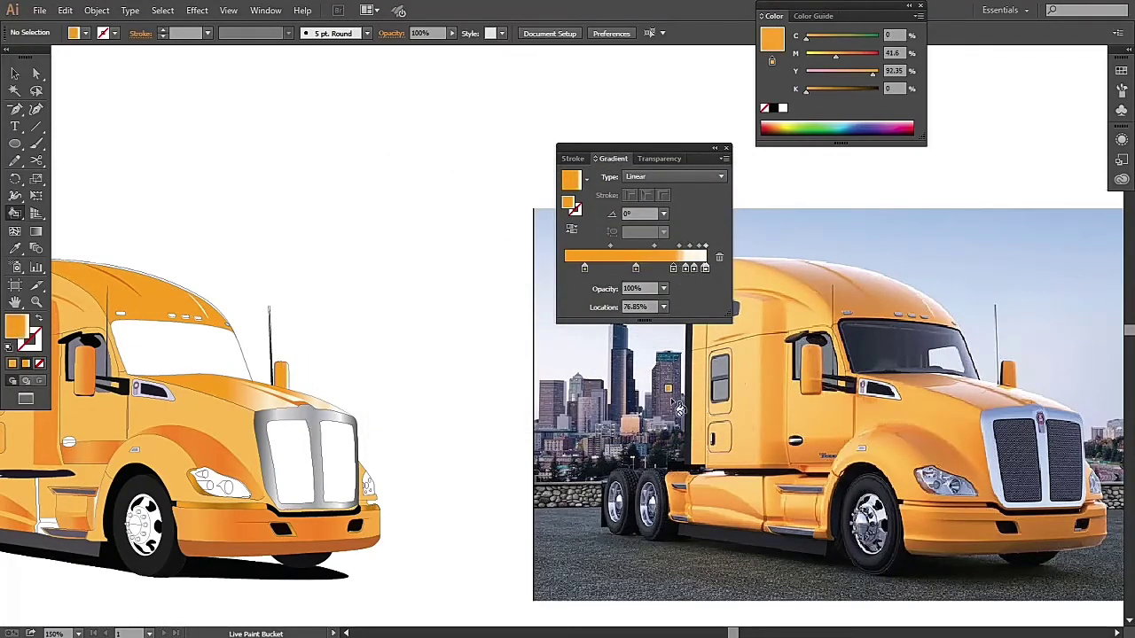
pyautogui.moveTo(689, 267); pyautogui.dragTo(693, 267)
pyautogui.click(704, 268)
pyautogui.click(703, 270)
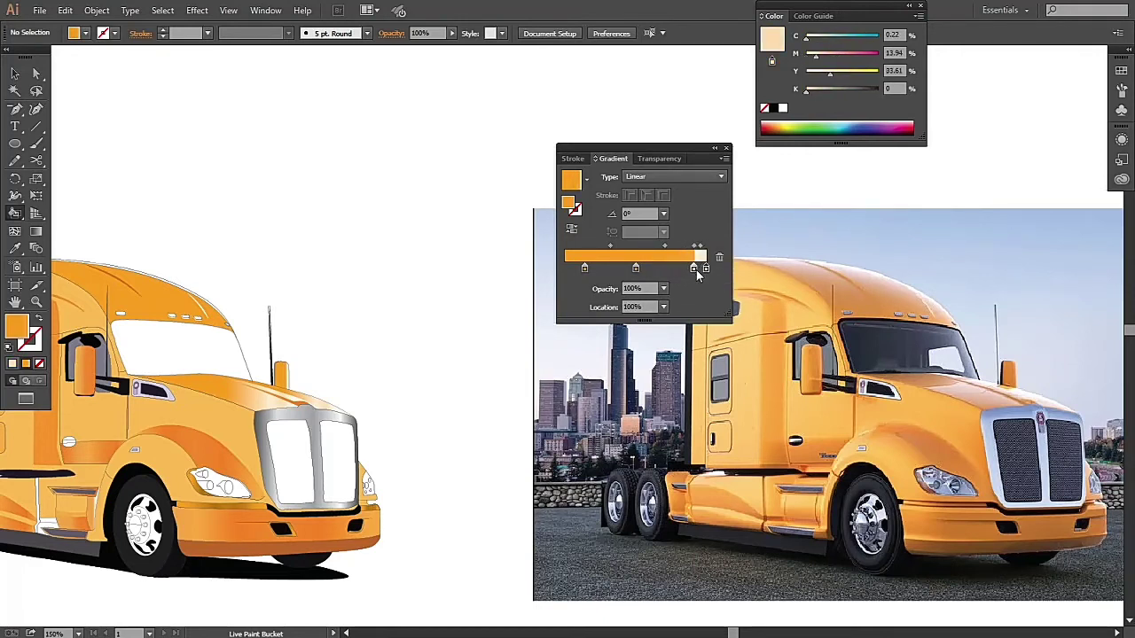
pyautogui.moveTo(695, 269); pyautogui.dragTo(678, 269)
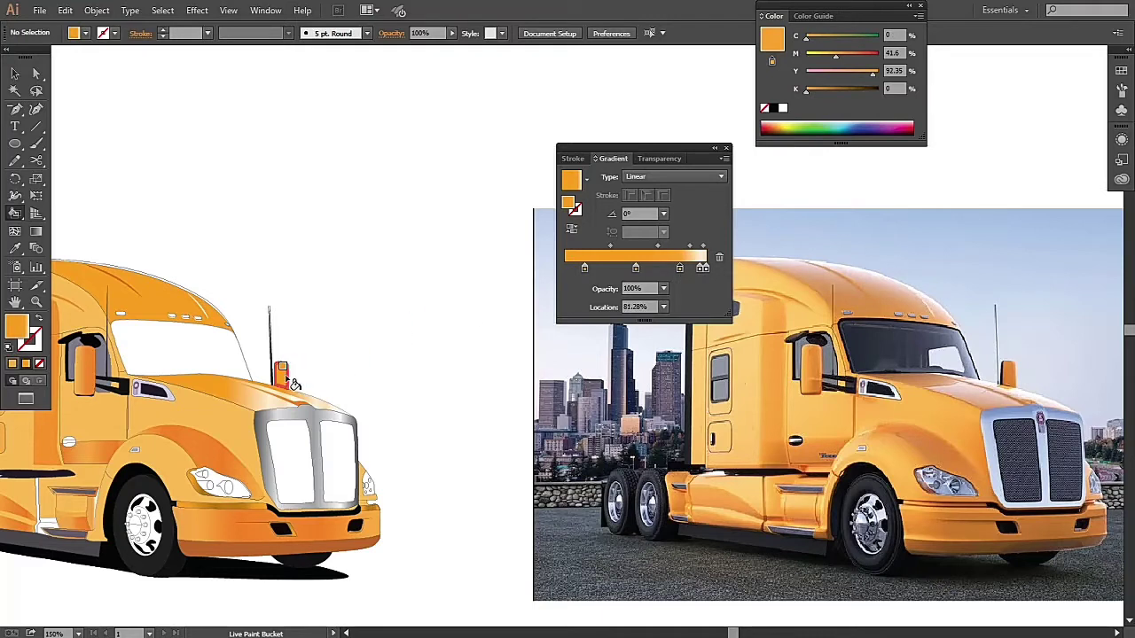
# Sample a light pink tone from the reference photo for the hood highlight
pyautogui.press('i')
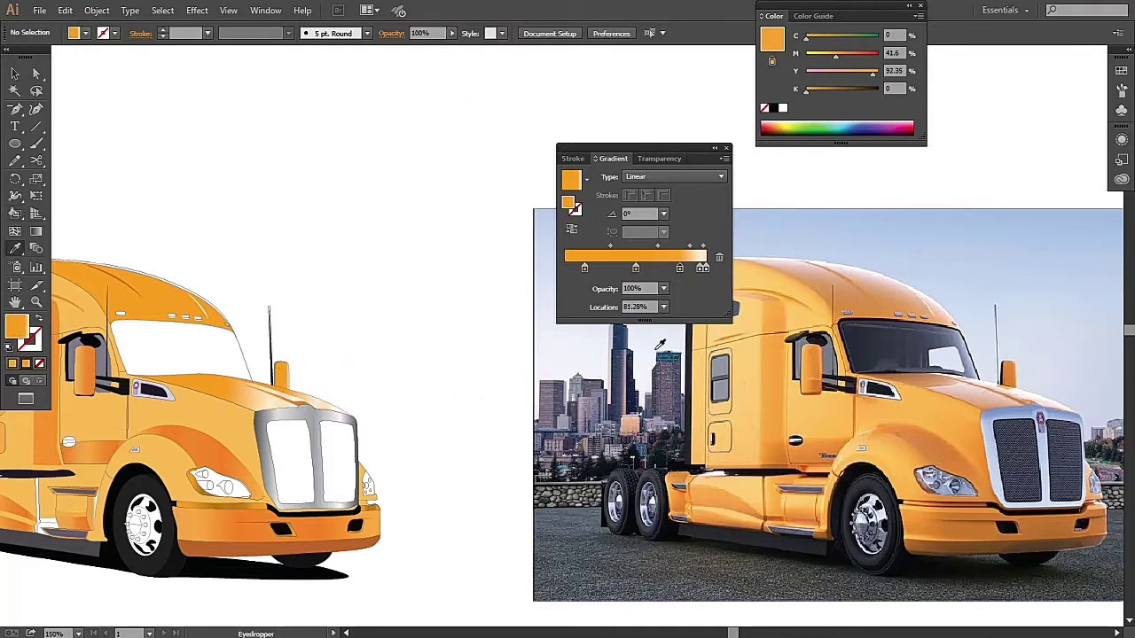
pyautogui.click(1023, 392)
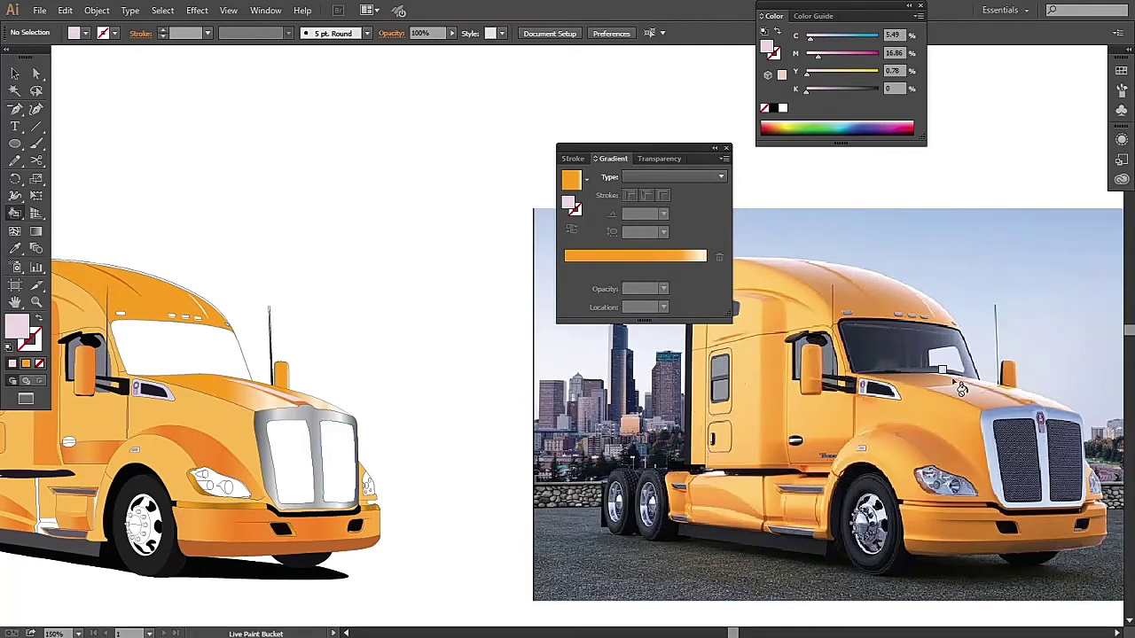
pyautogui.press('i')
pyautogui.click(993, 379)
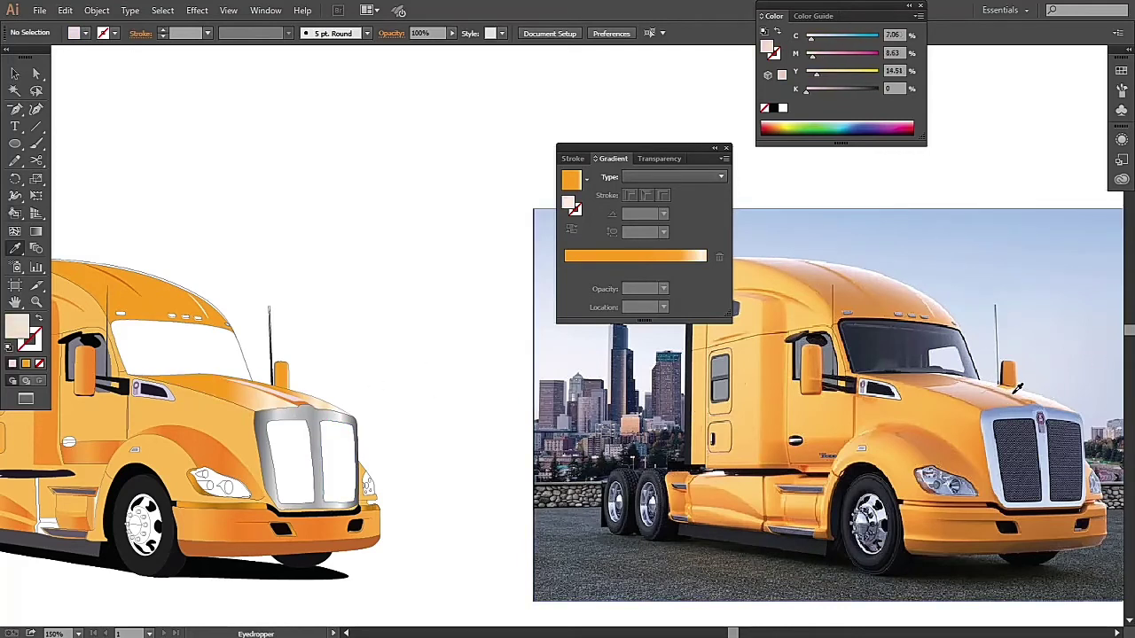
pyautogui.click(1023, 392)
pyautogui.press('k')
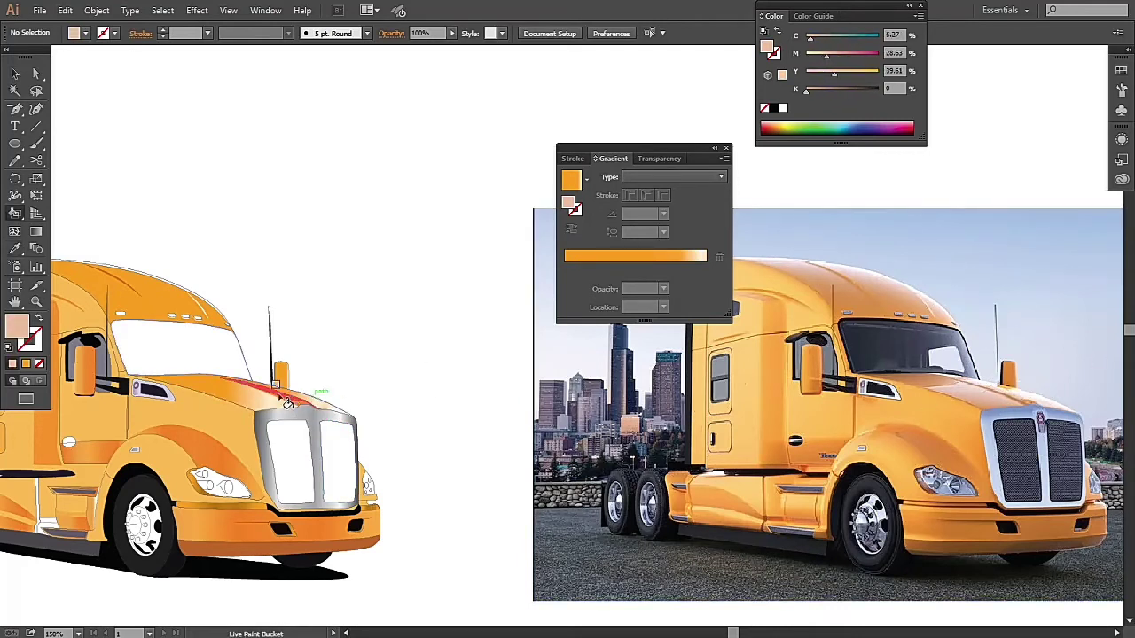
pyautogui.moveTo(623, 276)
pyautogui.mouseDown()
pyautogui.moveTo(158, 524)
pyautogui.moveTo(197, 545)
pyautogui.mouseUp()
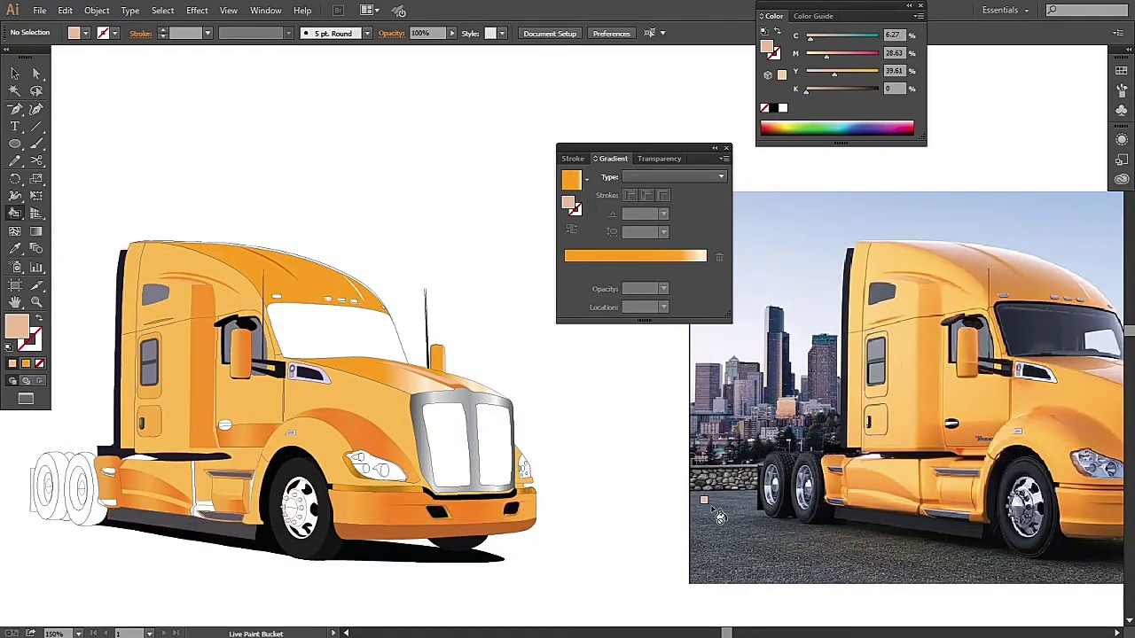
pyautogui.scroll(2, 96, 521)
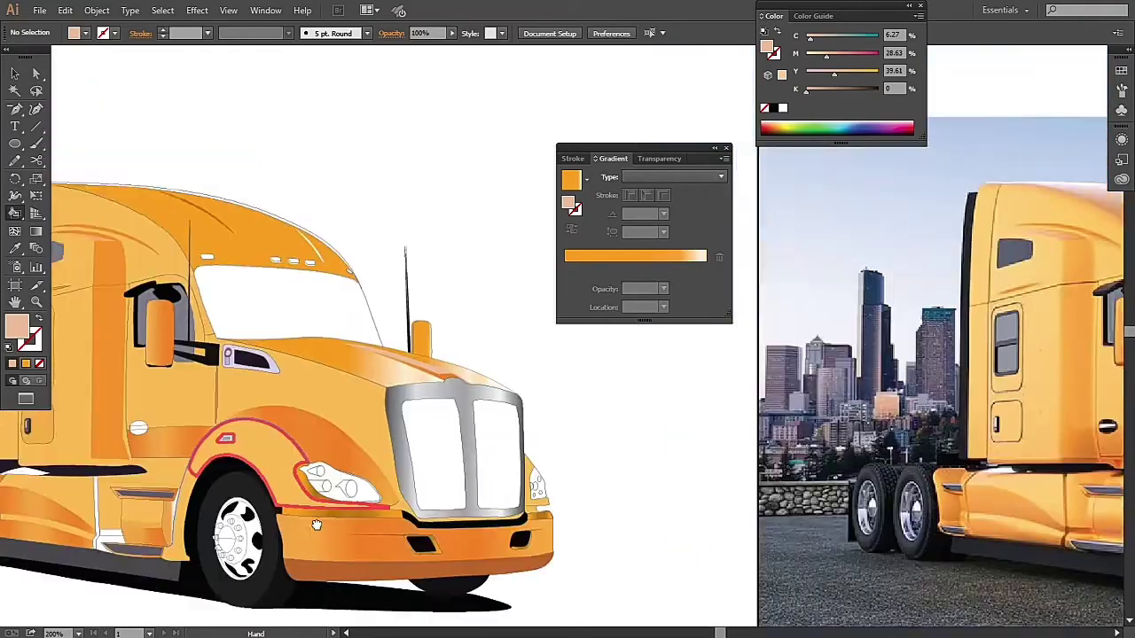
# Sample the truck's orange gradient and light orange tones, then bring the cab door area into view
pyautogui.press('i')
pyautogui.click(258, 543)
pyautogui.press('k')
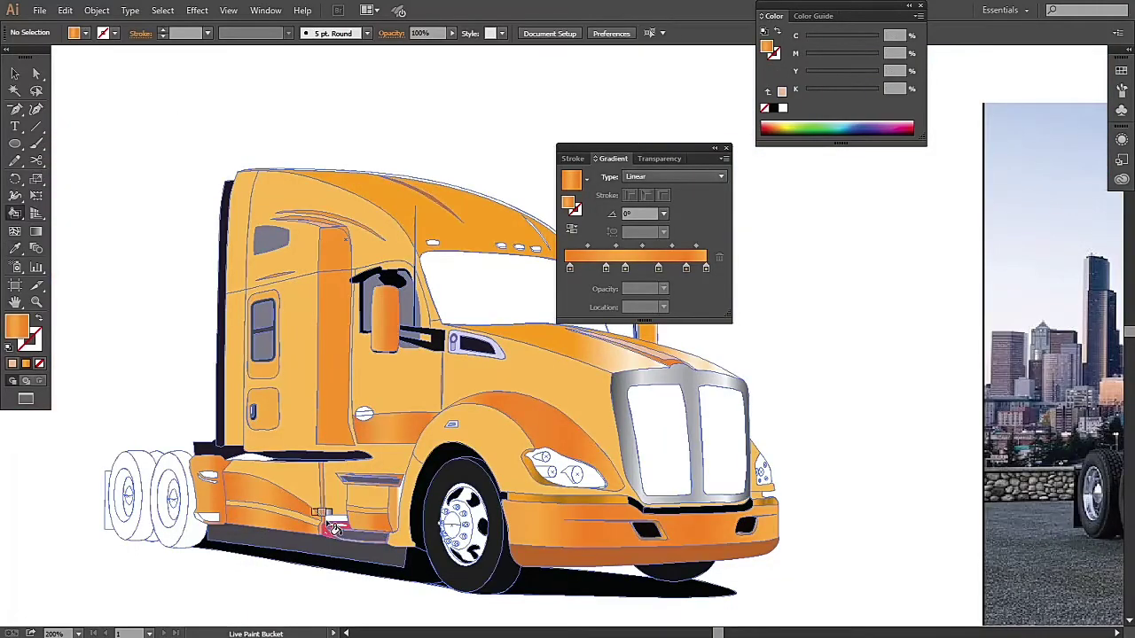
pyautogui.moveTo(839, 547)
pyautogui.mouseDown()
pyautogui.moveTo(113, 503)
pyautogui.moveTo(730, 592)
pyautogui.mouseUp()
pyautogui.press('i')
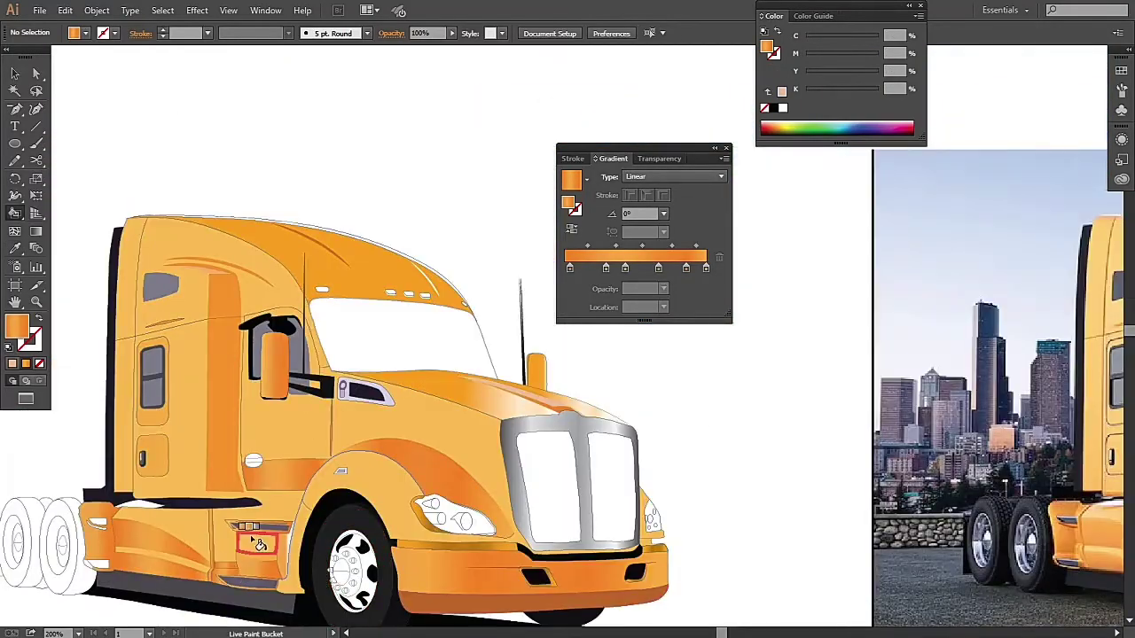
pyautogui.click(228, 531)
pyautogui.press('k')
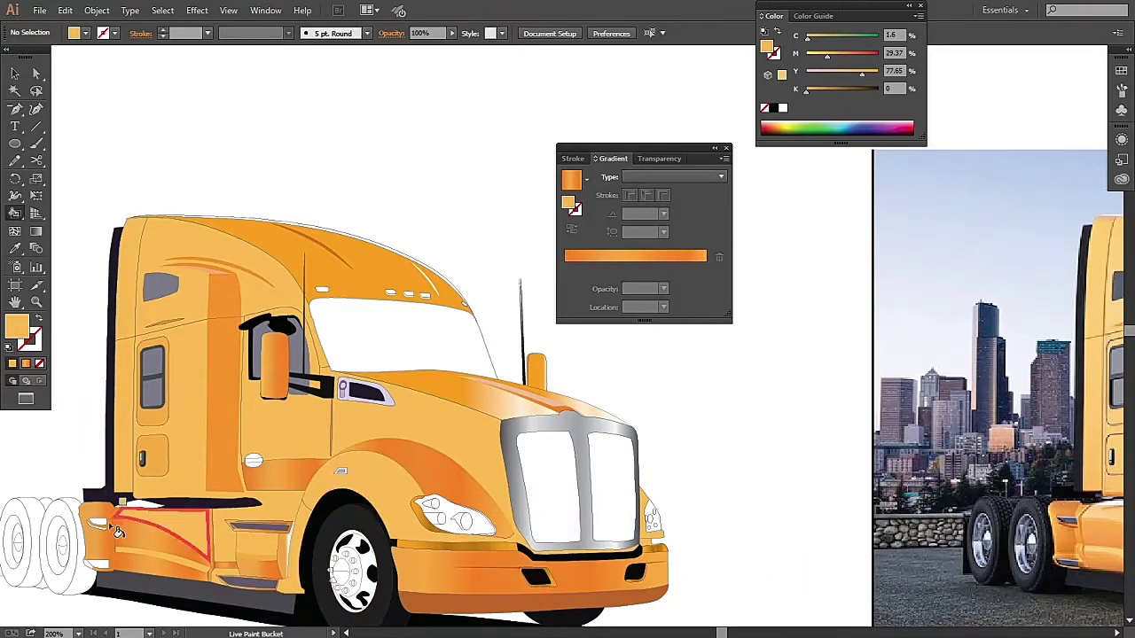
pyautogui.moveTo(168, 323); pyautogui.dragTo(295, 296)
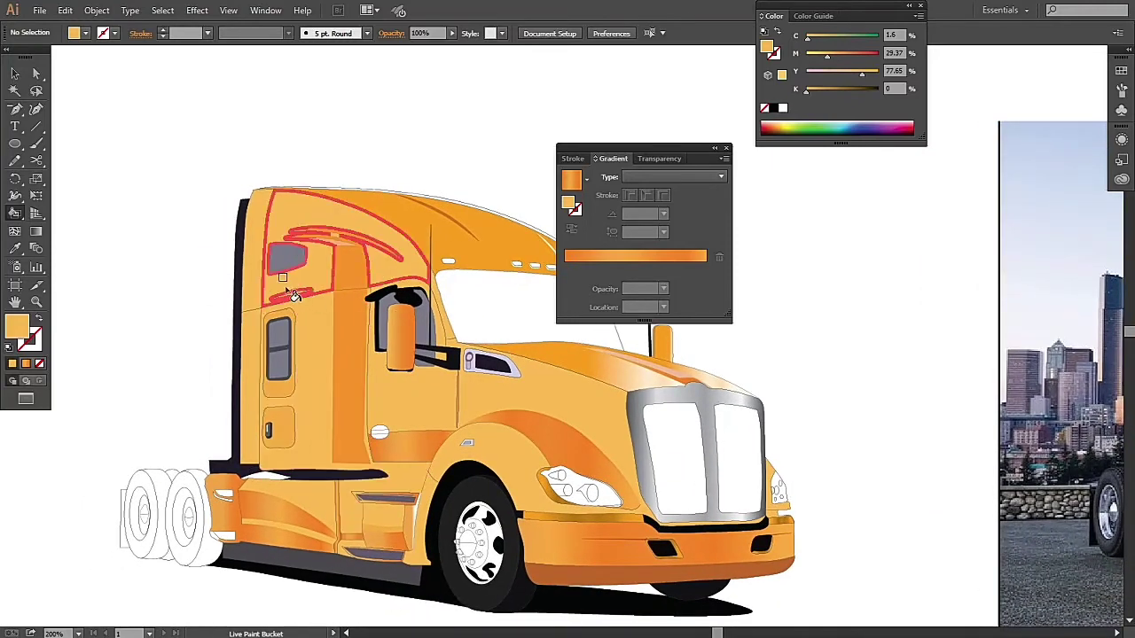
pyautogui.scroll(2, 291, 296)
pyautogui.moveTo(151, 364); pyautogui.dragTo(362, 311)
# Draw a streak path on the upper cab side with the Curvature Tool and fill it white
pyautogui.hotkey('shift', '`')
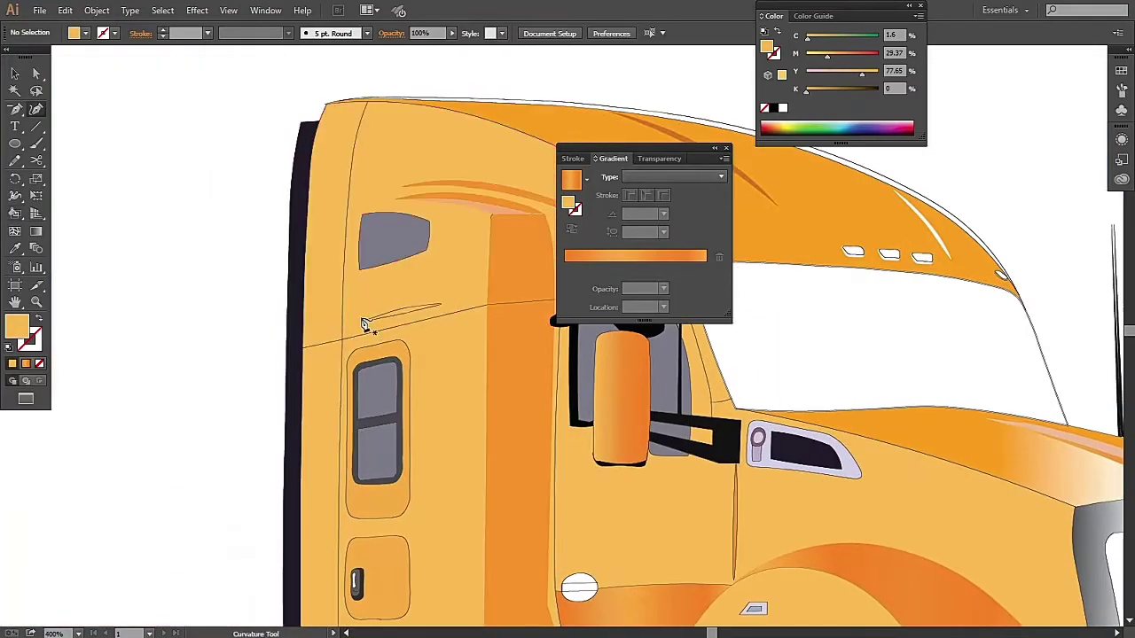
pyautogui.click(363, 322)
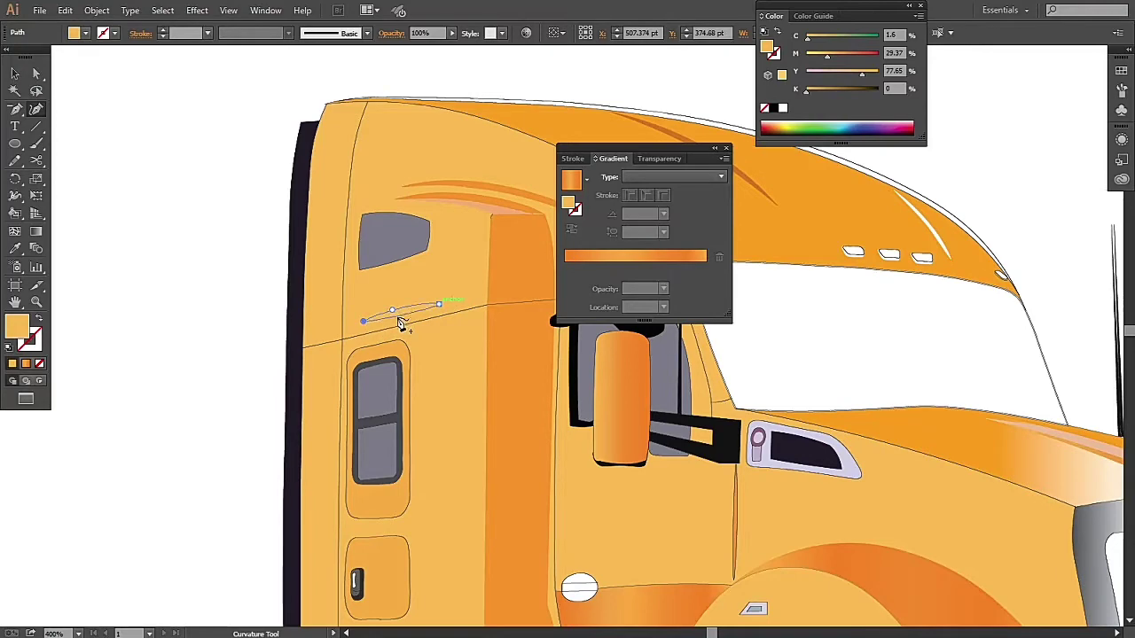
pyautogui.doubleClick(17, 328)
pyautogui.click(384, 223)
pyautogui.click(732, 221)
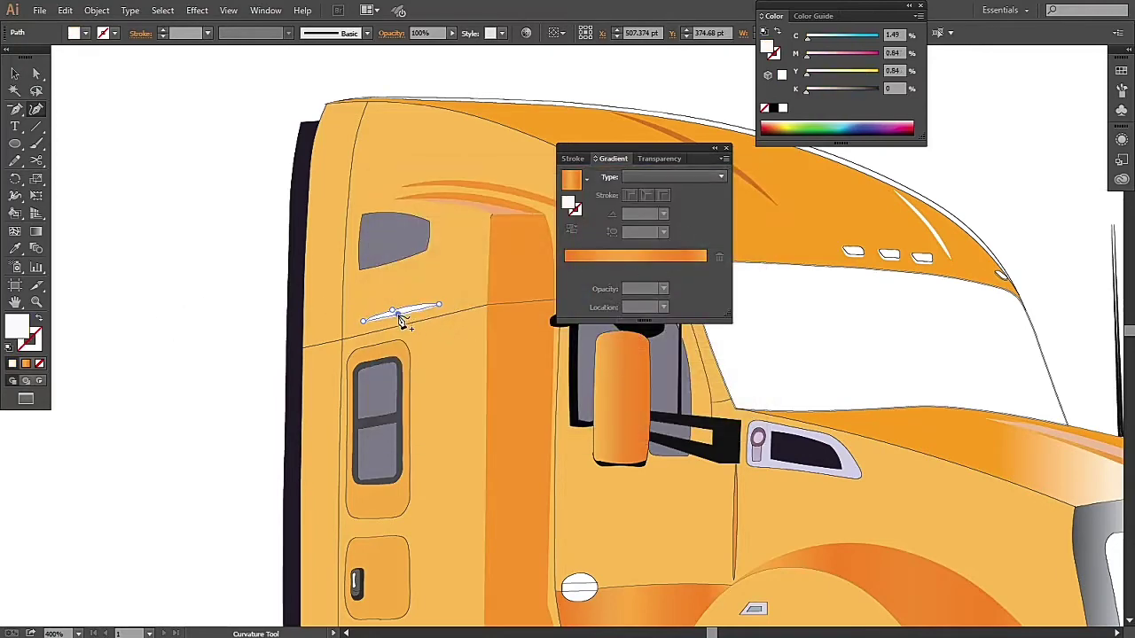
pyautogui.press('Escape')
# Select the white streak on its own and zoom to 1200% on it
pyautogui.hotkey('ctrl', 'a')
pyautogui.hotkey('ctrl', '+')
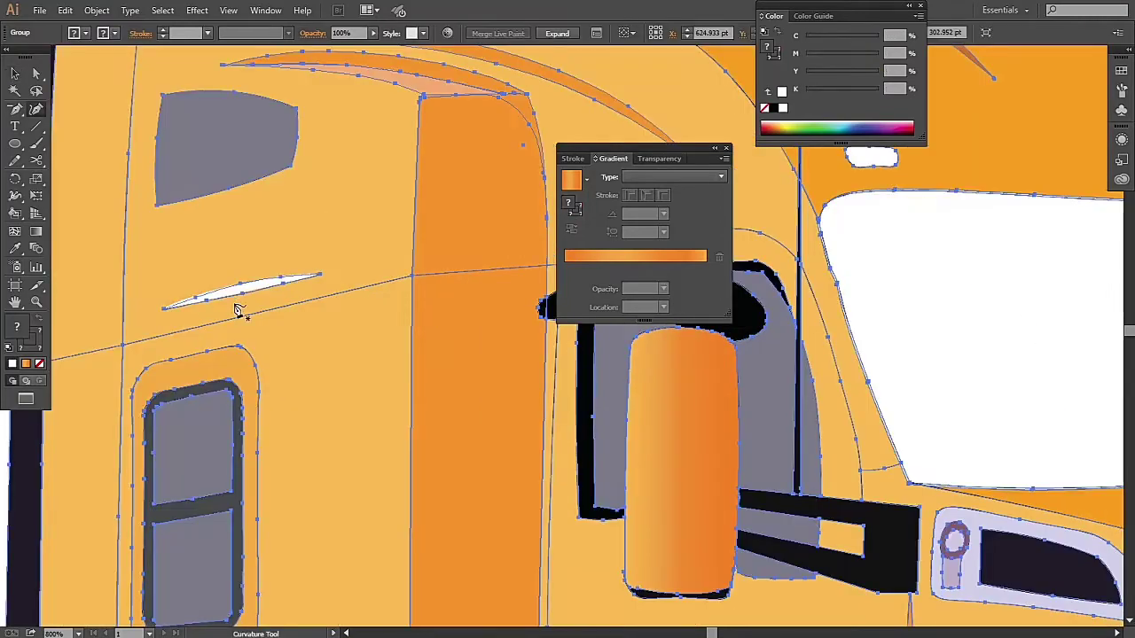
pyautogui.hotkey('ctrl', 'shift', 'a')
pyautogui.click(240, 293)
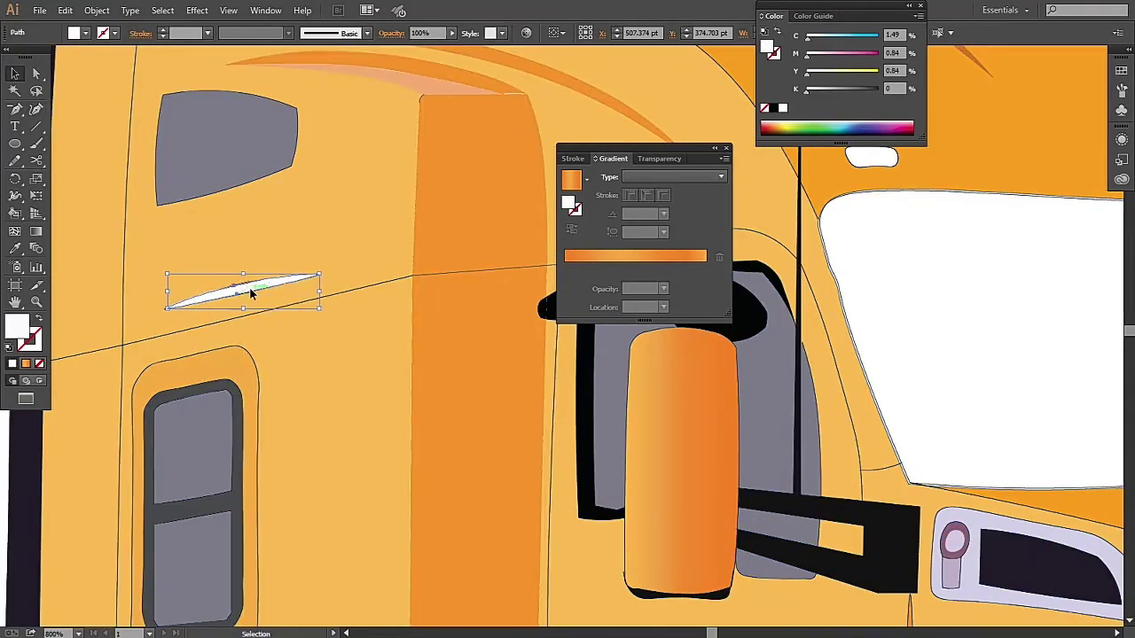
pyautogui.hotkey('ctrl', 'a')
pyautogui.hotkey('ctrl', '-')
pyautogui.click(197, 332)
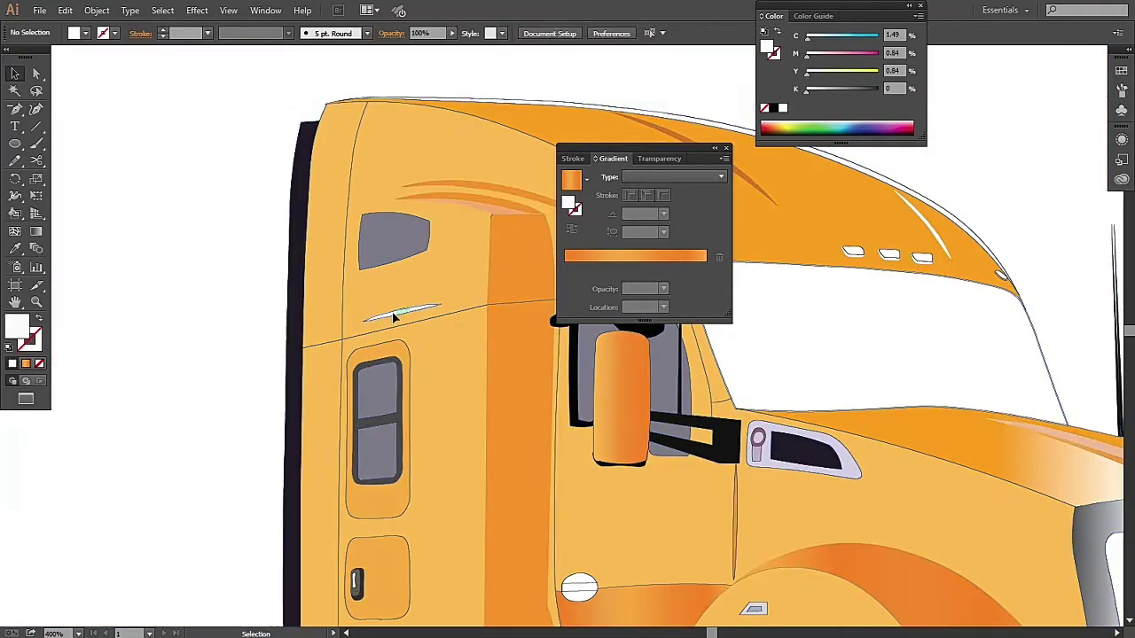
pyautogui.hotkey('ctrl', '+')
pyautogui.hotkey('ctrl', '+')
pyautogui.hotkey('ctrl', '+')
# Add and move anchors to taper the streak into a sliver with a pointed left tip
pyautogui.hotkey('shift', '`')
pyautogui.click(303, 312)
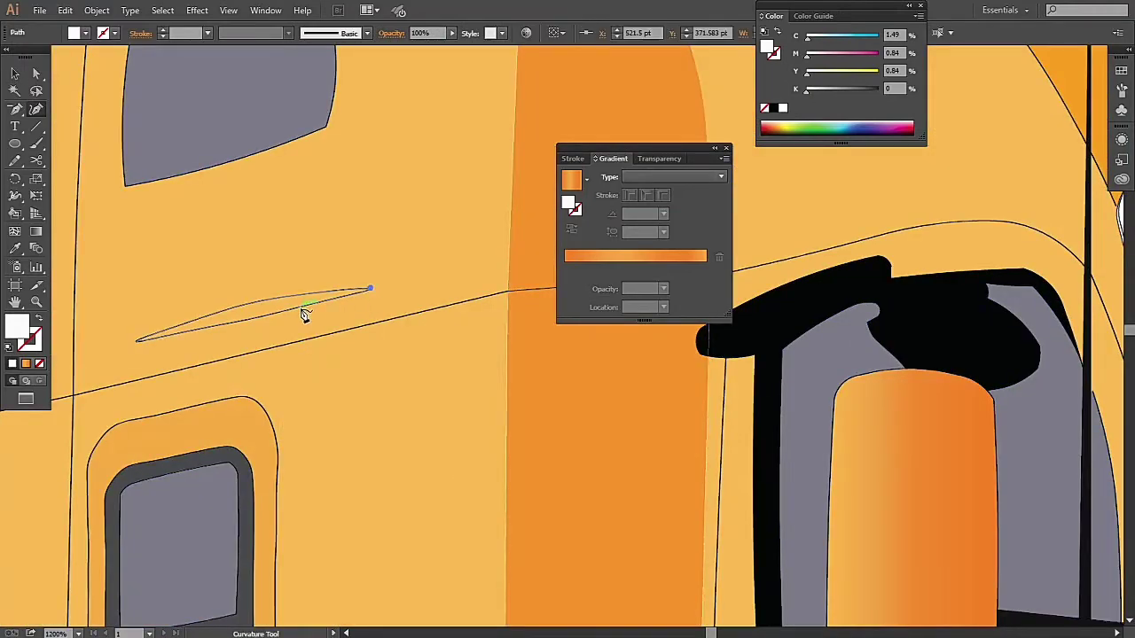
pyautogui.click(302, 309)
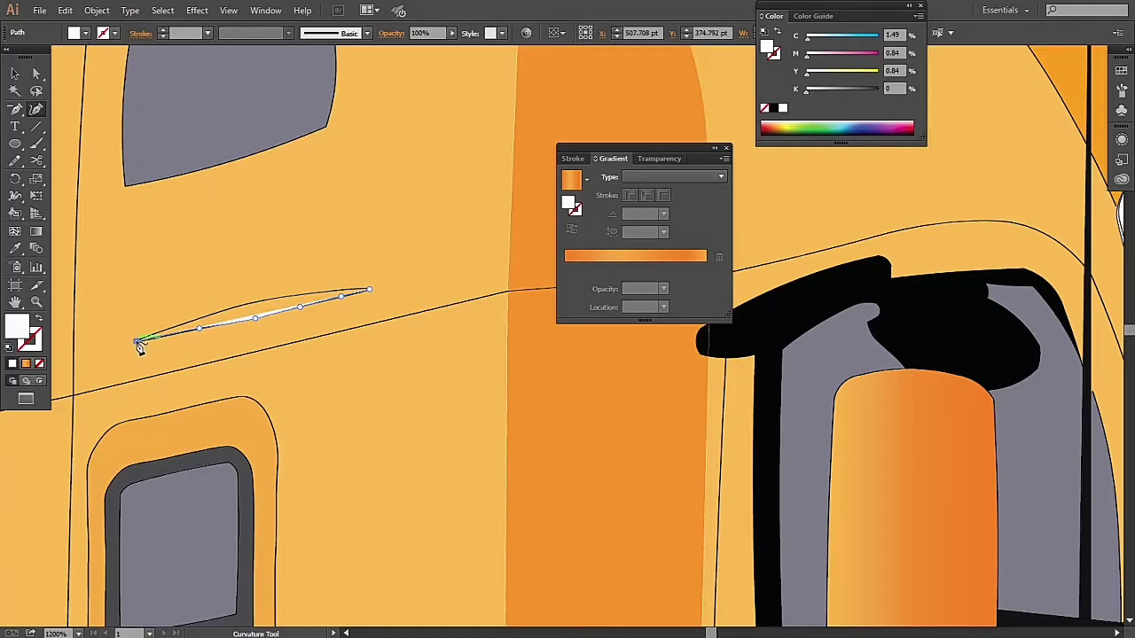
pyautogui.click(186, 324)
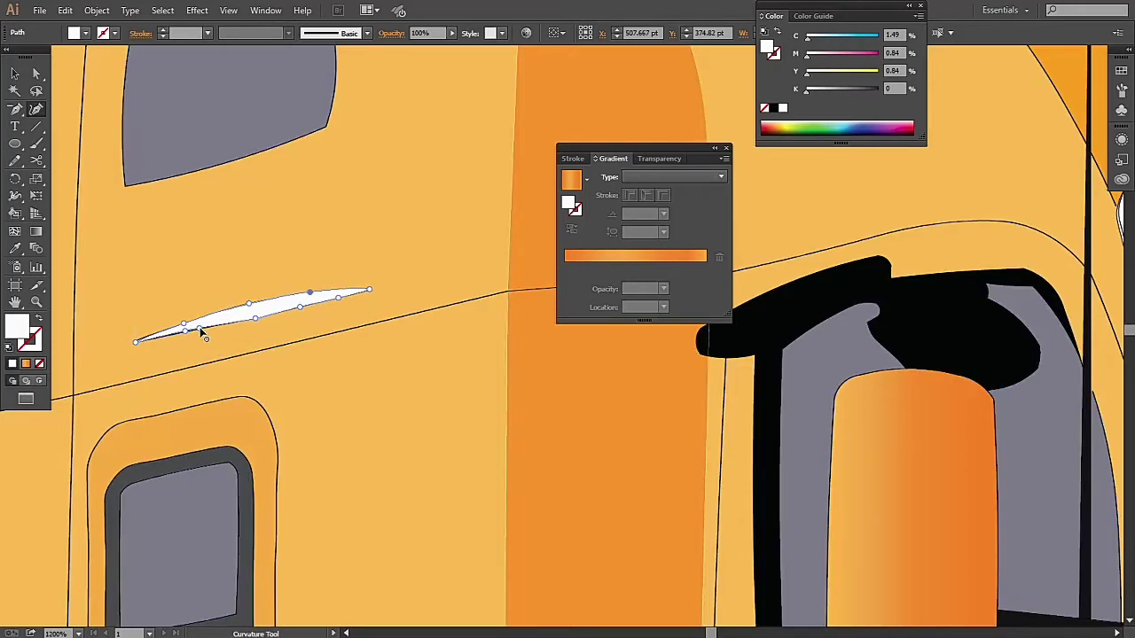
pyautogui.click(137, 345)
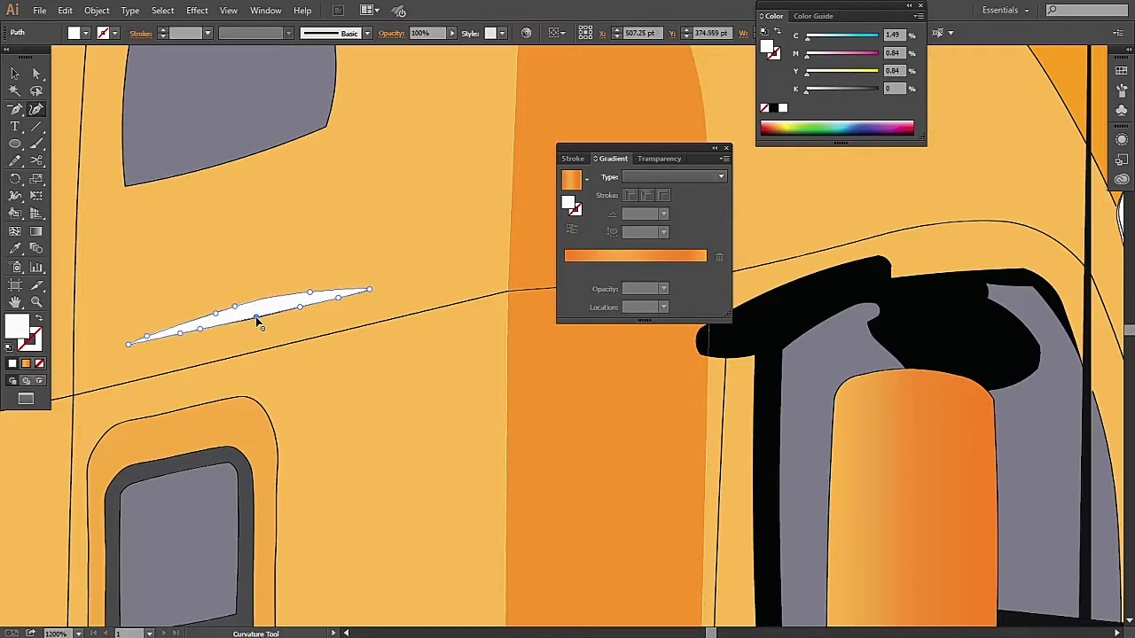
pyautogui.click(256, 317)
pyautogui.press('v')
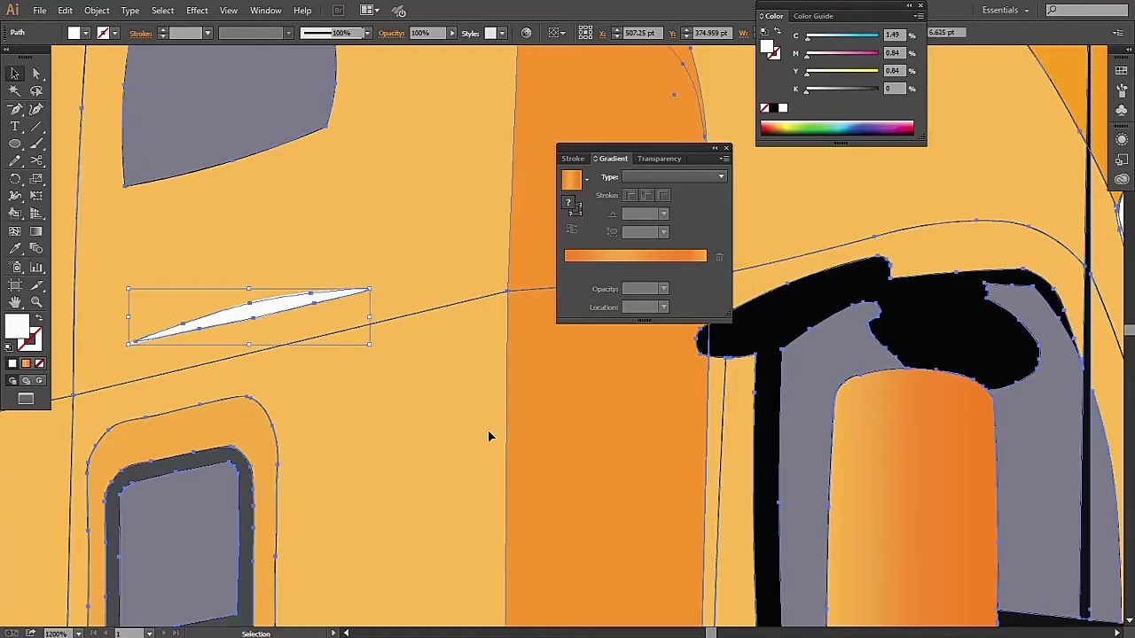
pyautogui.click(280, 307)
pyautogui.hotkey('ctrl', '-')
# Give the cab-side streak the photo's orange colour, then zoom out and deselect
pyautogui.click(406, 324)
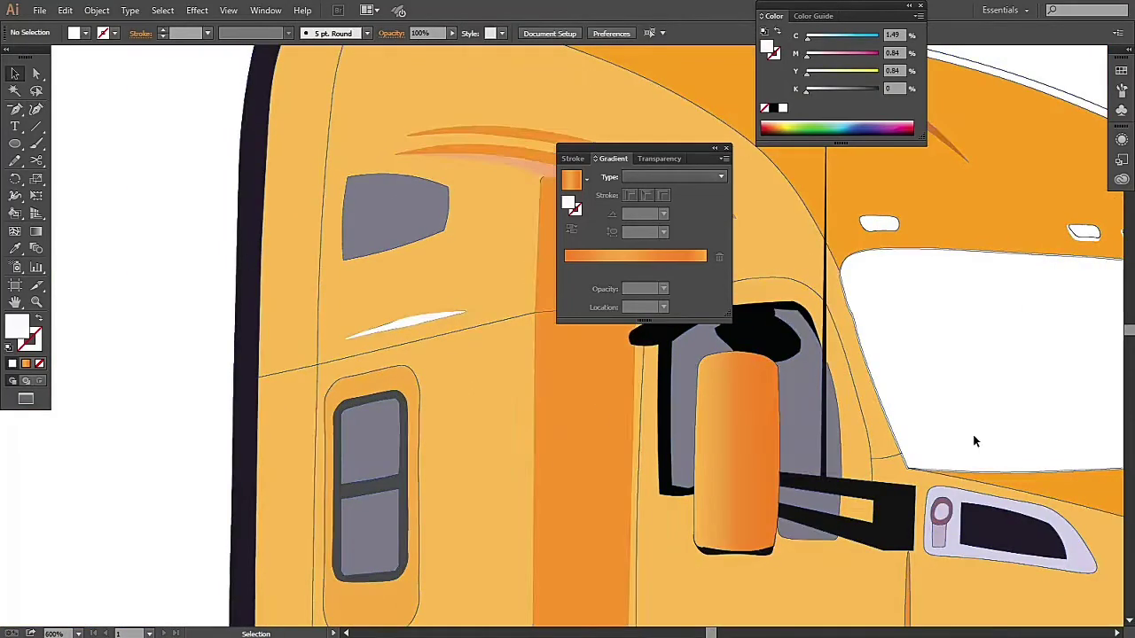
pyautogui.press('i')
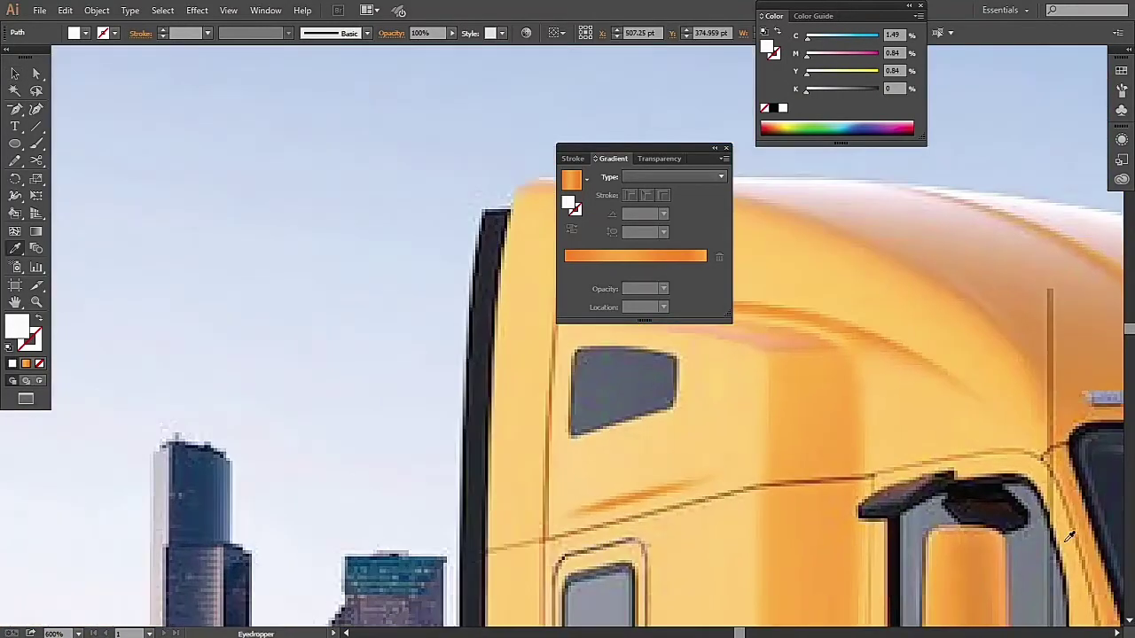
pyautogui.click(266, 446)
pyautogui.hotkey('ctrl', '-')
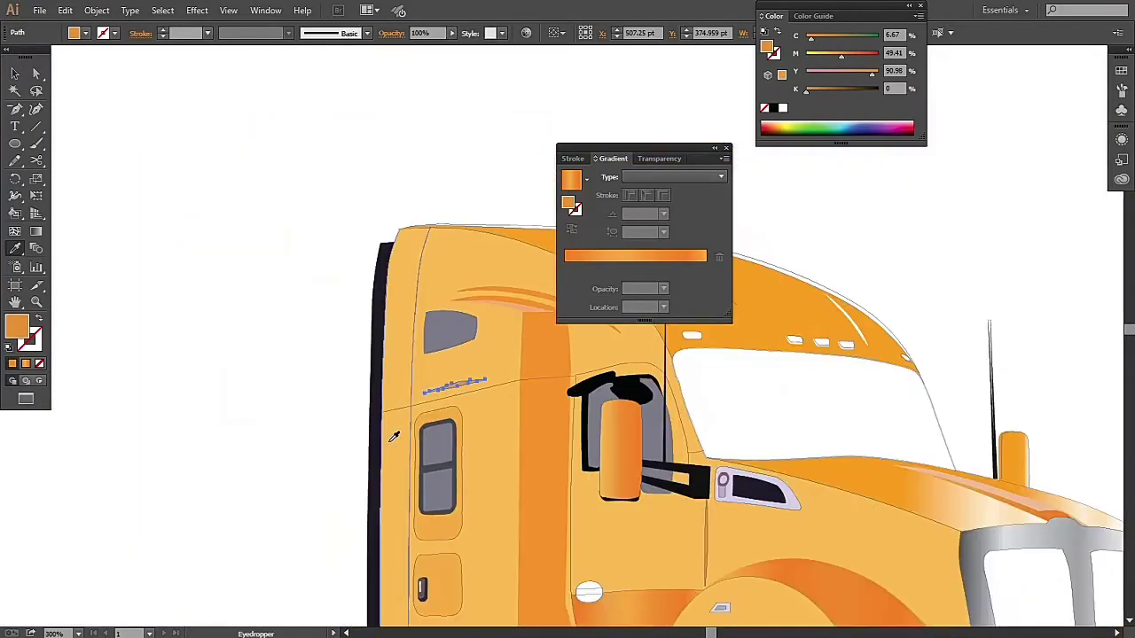
pyautogui.press('v')
pyautogui.hotkey('ctrl', 'shift', 'a')
pyautogui.hotkey('ctrl', '-')
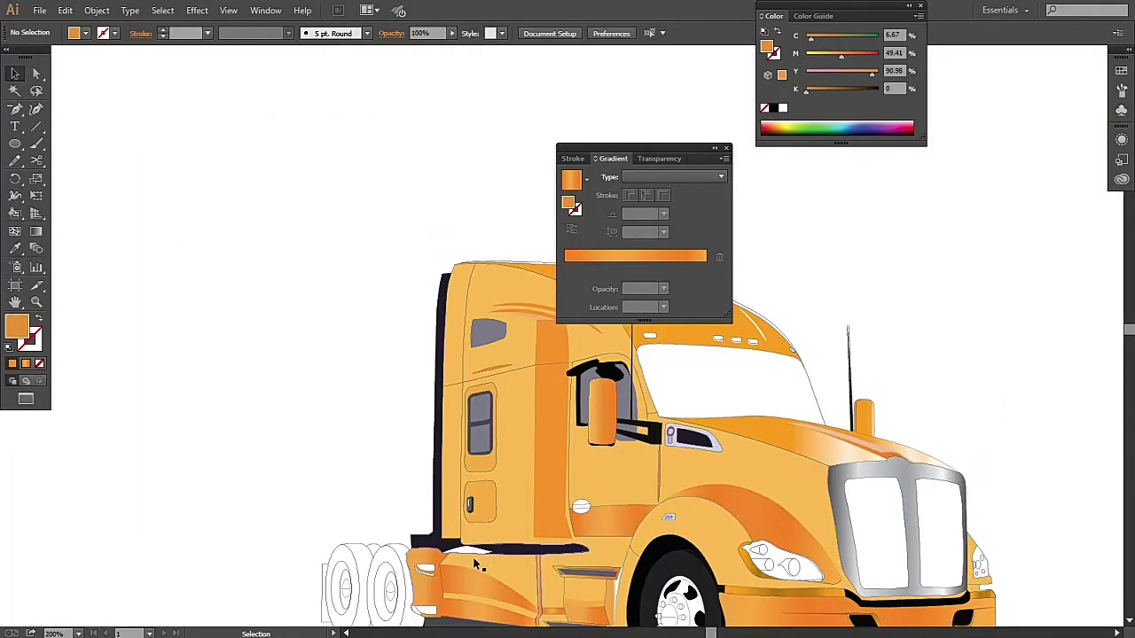
# Sample a near-black colour from the photo's wheel area
pyautogui.hscroll(5, 476, 565)
pyautogui.hscroll(5, 592, 491)
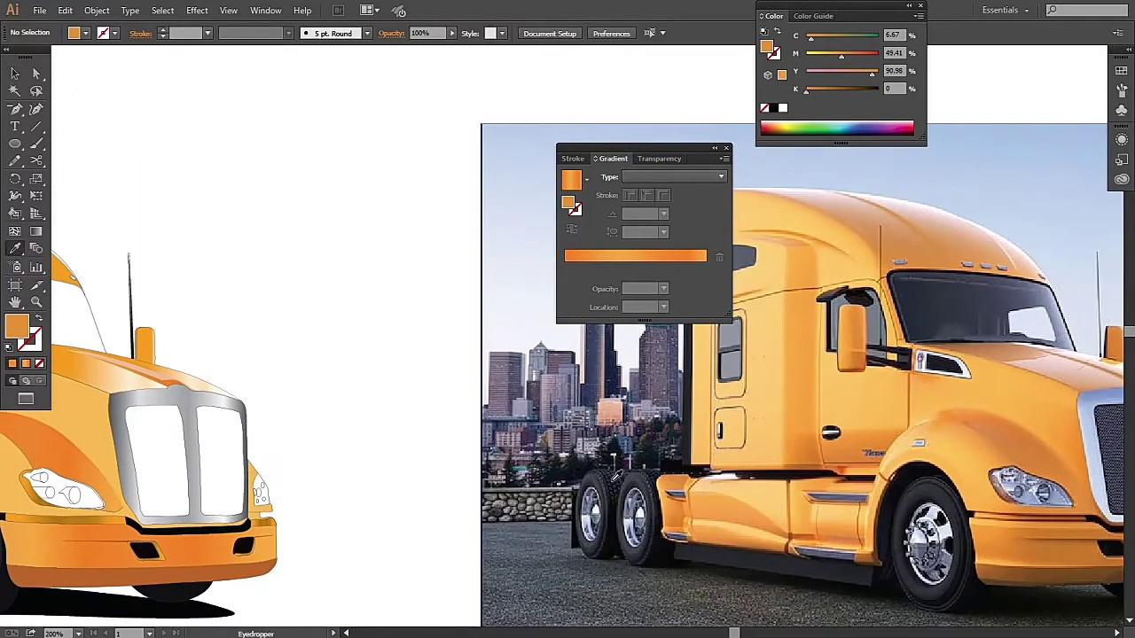
pyautogui.click(617, 476)
pyautogui.hscroll(-5, 618, 477)
pyautogui.hscroll(-2, 531, 478)
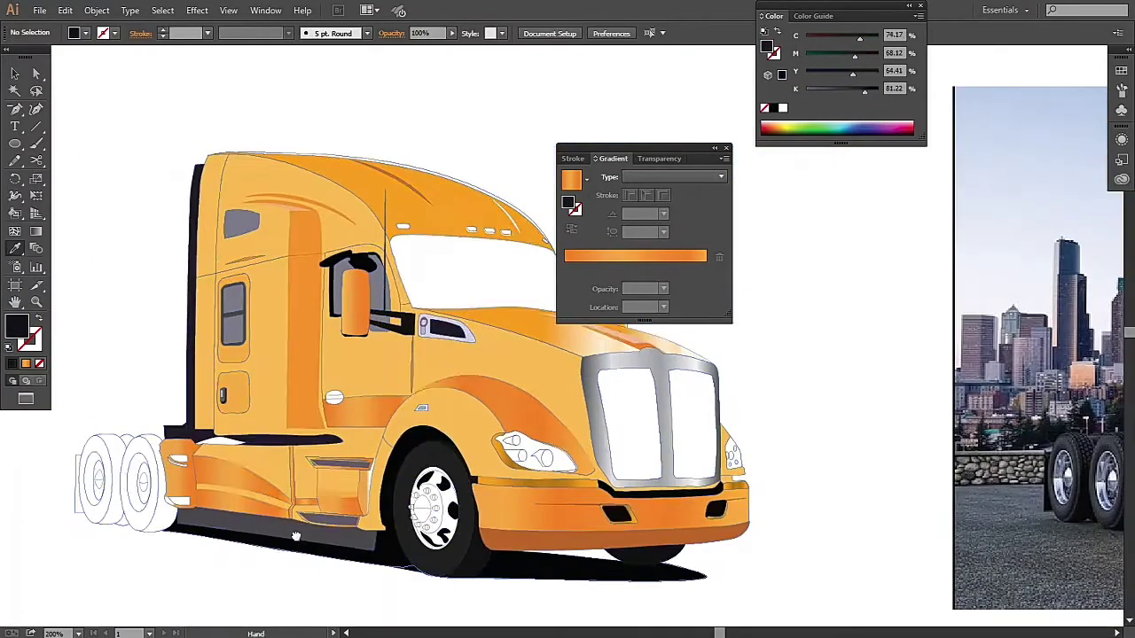
pyautogui.hscroll(-3, 399, 483)
pyautogui.press('k')
pyautogui.hscroll(5, 308, 487)
pyautogui.hscroll(5, 443, 497)
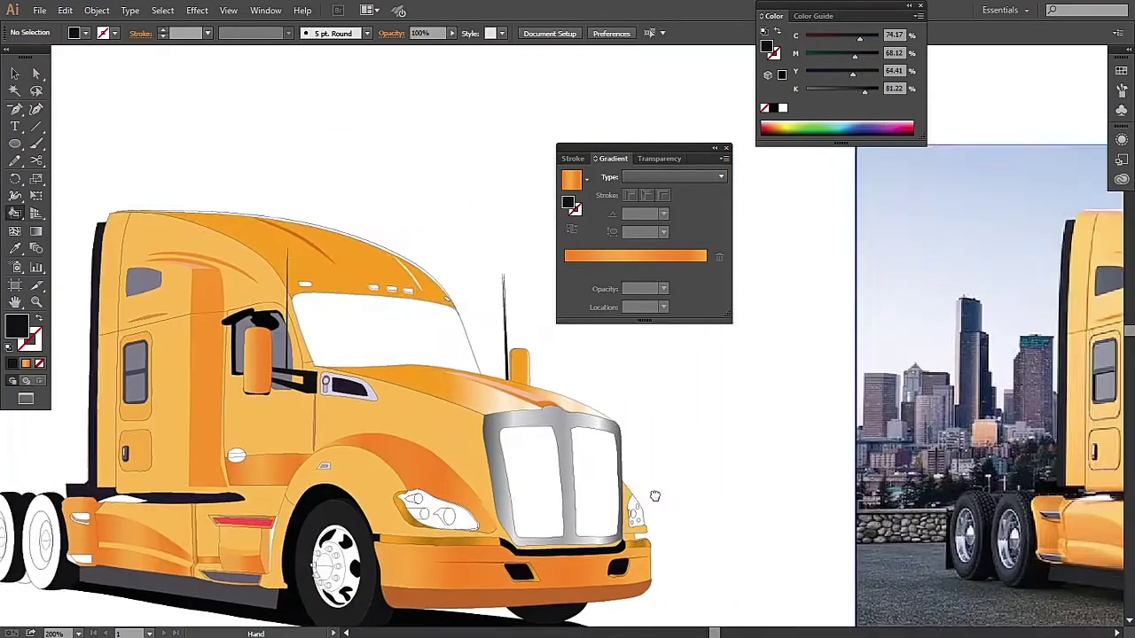
# Swap fill and stroke colours, then sample the truck's yellow body colour
pyautogui.press('i')
pyautogui.hotkey('shift', 'x')
pyautogui.hscroll(-3, 245, 516)
pyautogui.press('k')
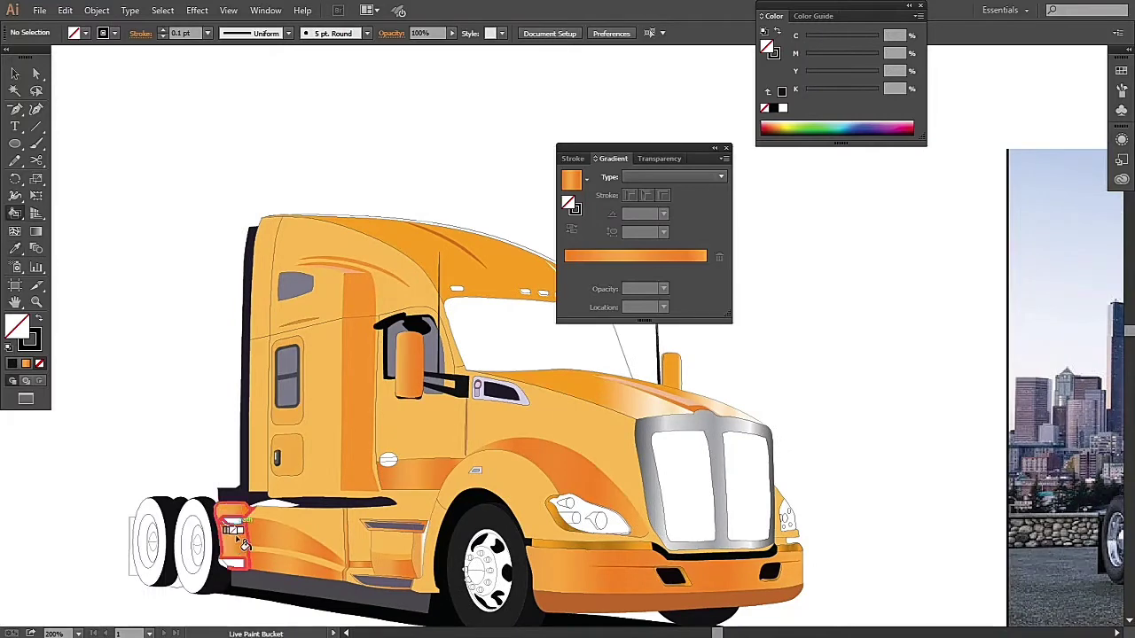
pyautogui.press('i')
pyautogui.click(403, 522)
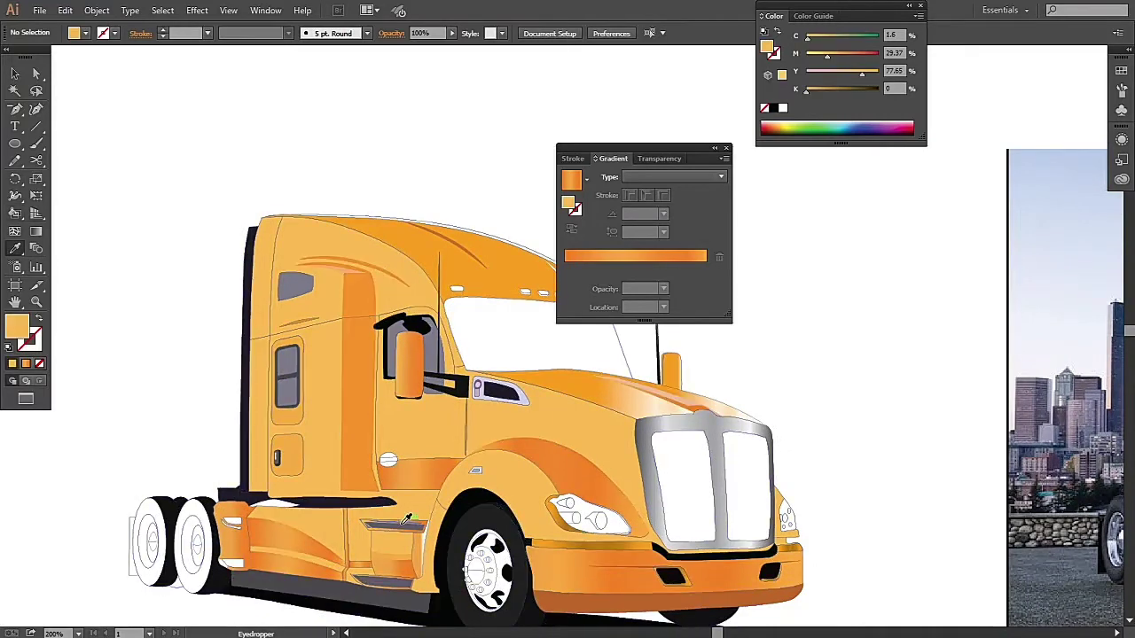
pyautogui.scroll(2, 404, 522)
pyautogui.scroll(-3, 372, 461)
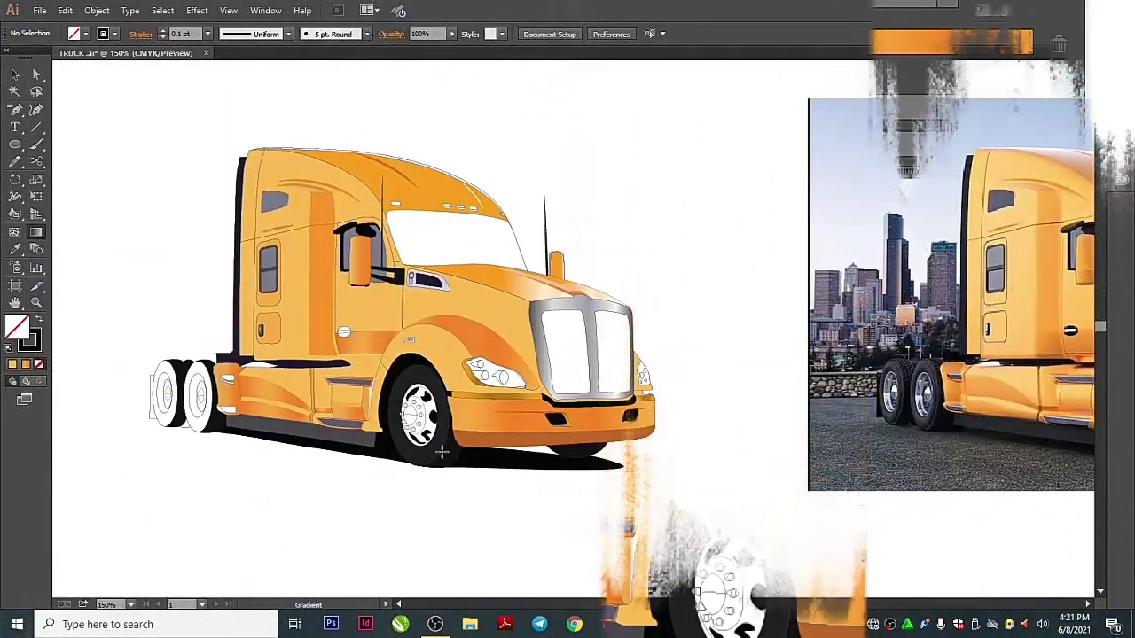
# Paint both rear tyres dark grey with the Live Paint Bucket
pyautogui.click(211, 417)
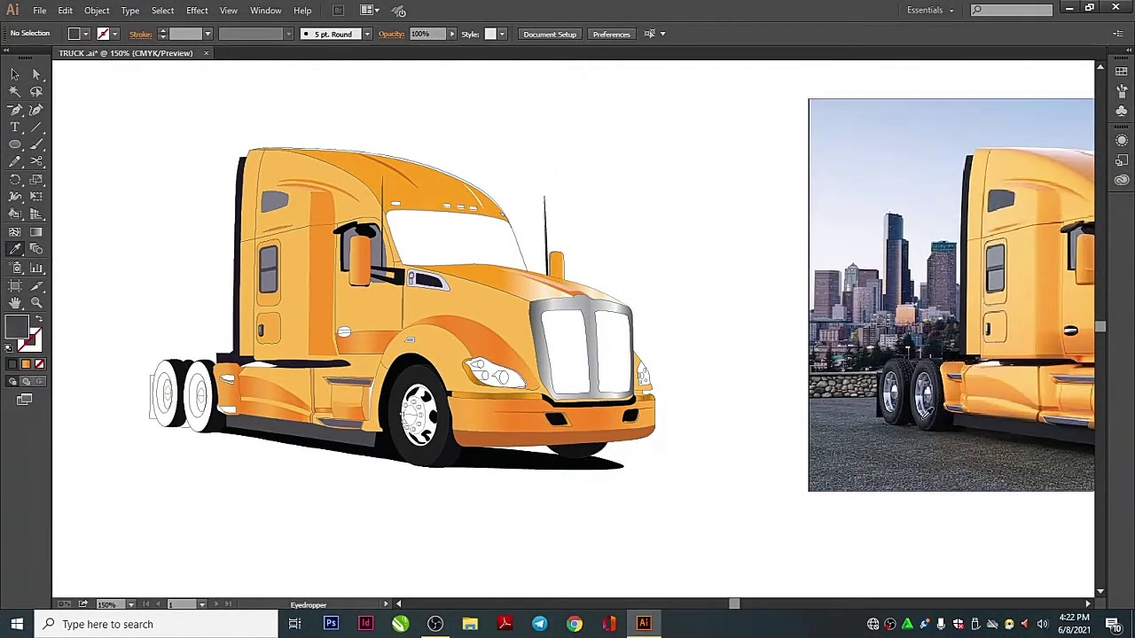
pyautogui.press('k')
pyautogui.click(197, 395)
pyautogui.click(165, 394)
pyautogui.hscroll(3, 699, 461)
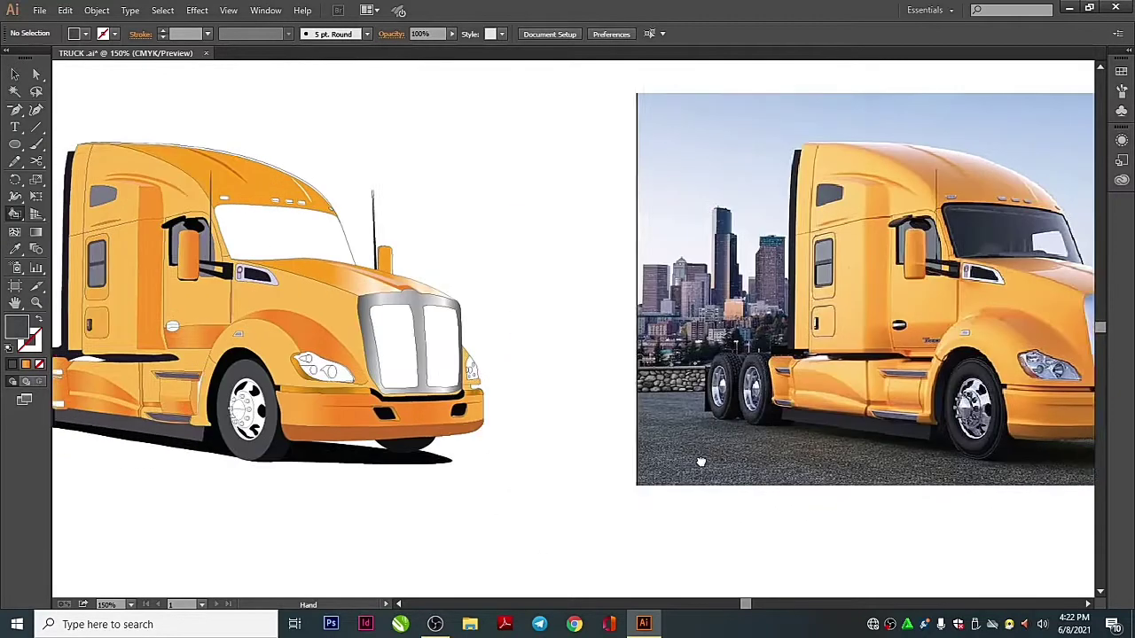
# Set the fill colour to mid grey #999999 in the Color Picker
pyautogui.doubleClick(16, 326)
pyautogui.press('Return')
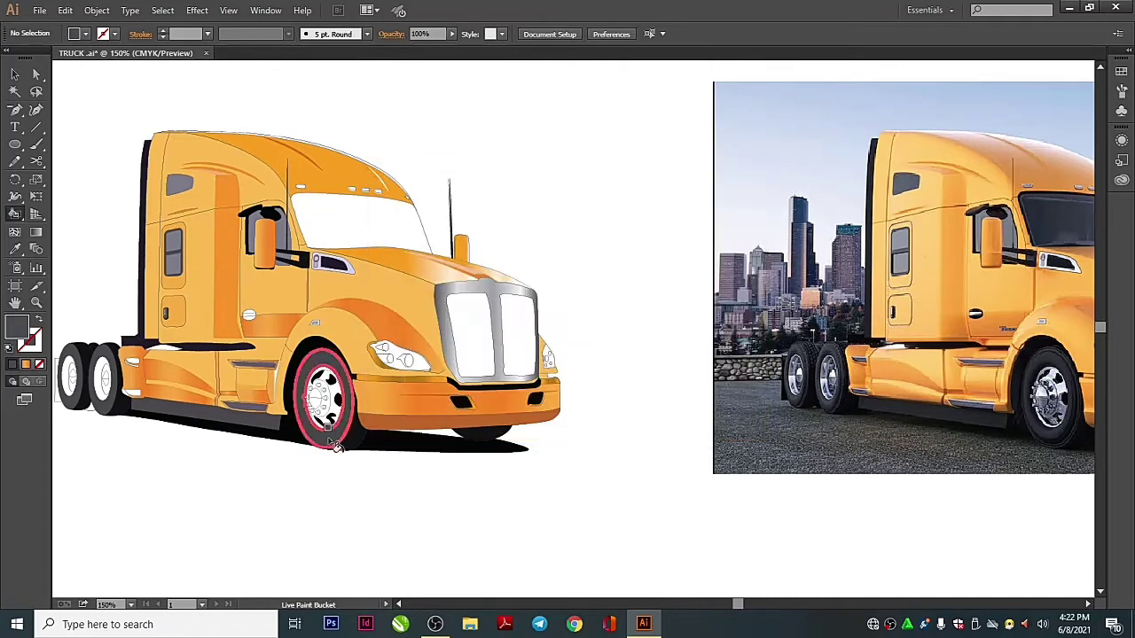
pyautogui.hscroll(-3, 232, 430)
pyautogui.moveTo(623, 468); pyautogui.dragTo(549, 465)
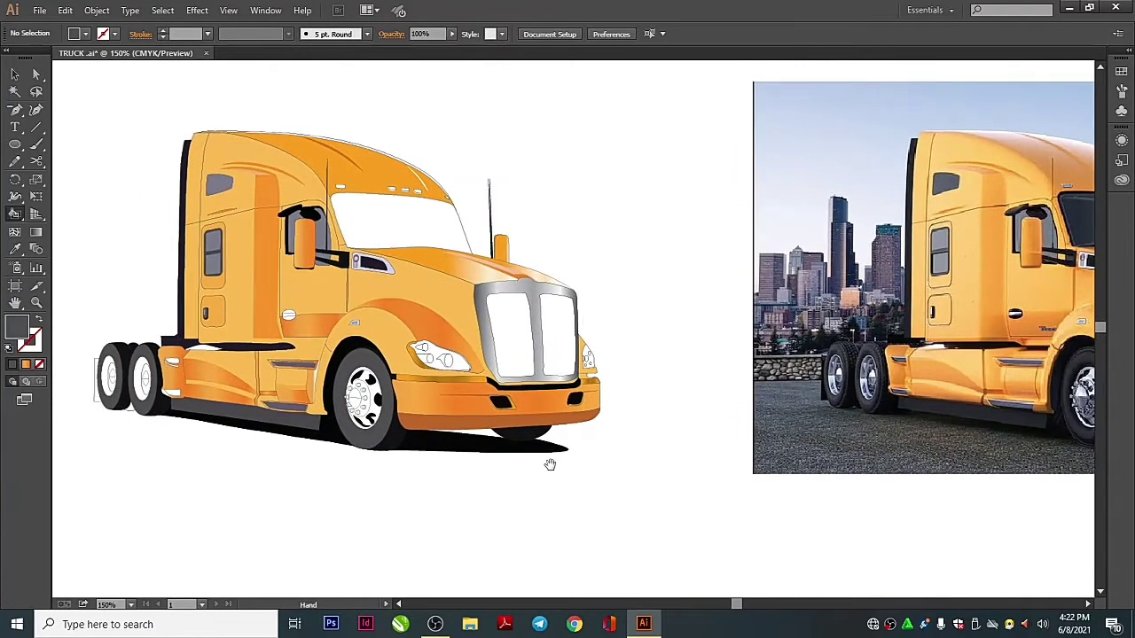
pyautogui.keyDown('alt'); pyautogui.click(861, 372); pyautogui.keyUp('alt')
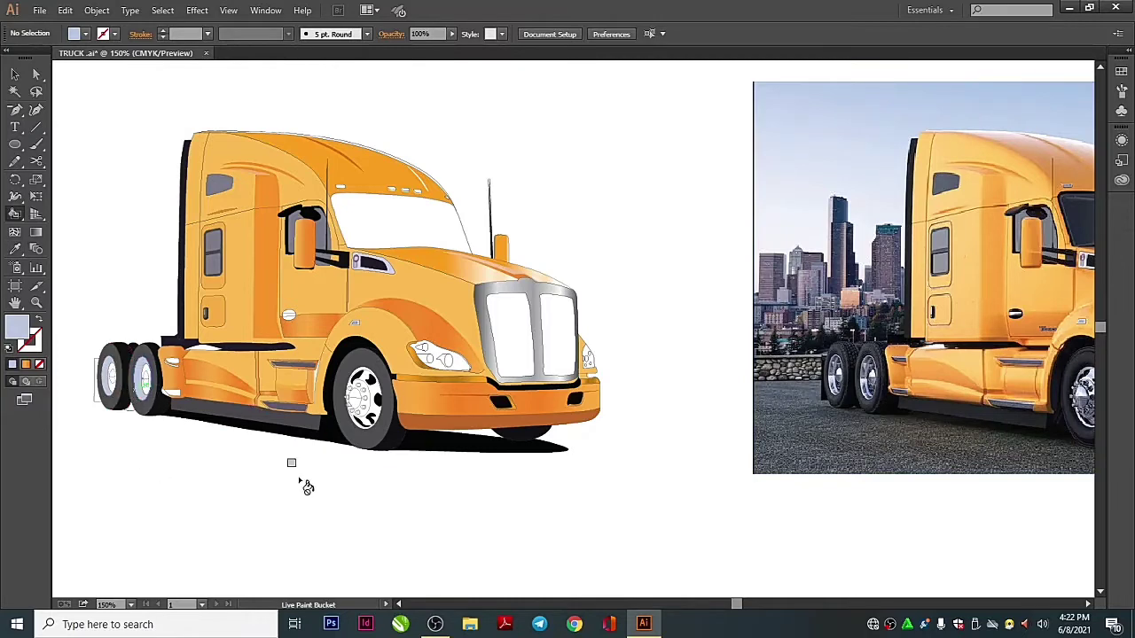
pyautogui.doubleClick(16, 327)
pyautogui.click(399, 258)
pyautogui.write('999999')
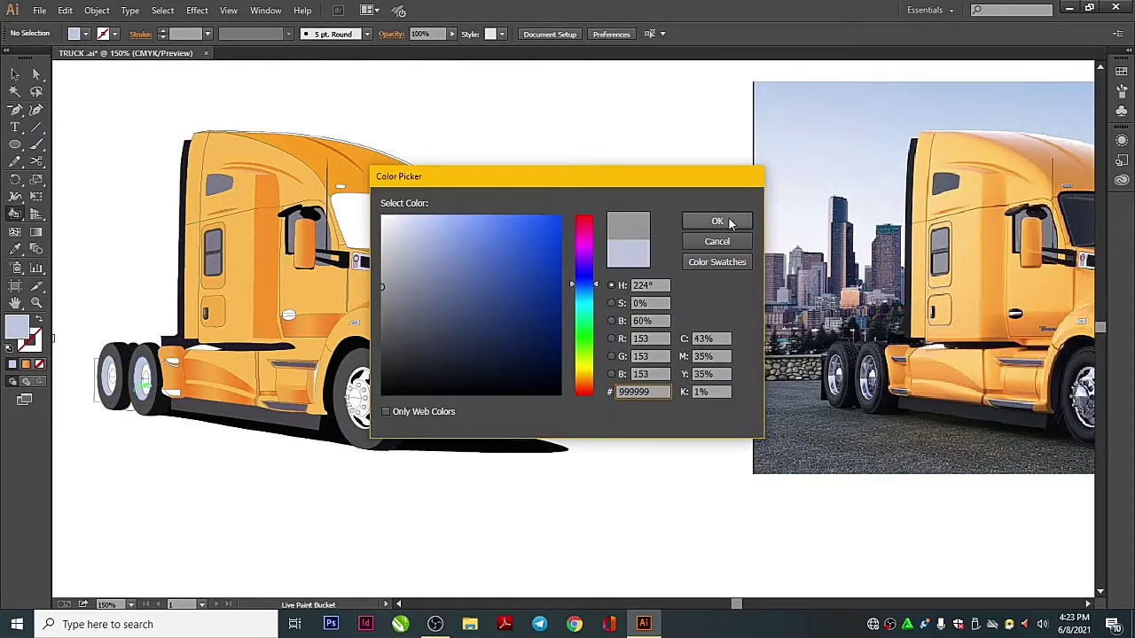
pyautogui.click(722, 221)
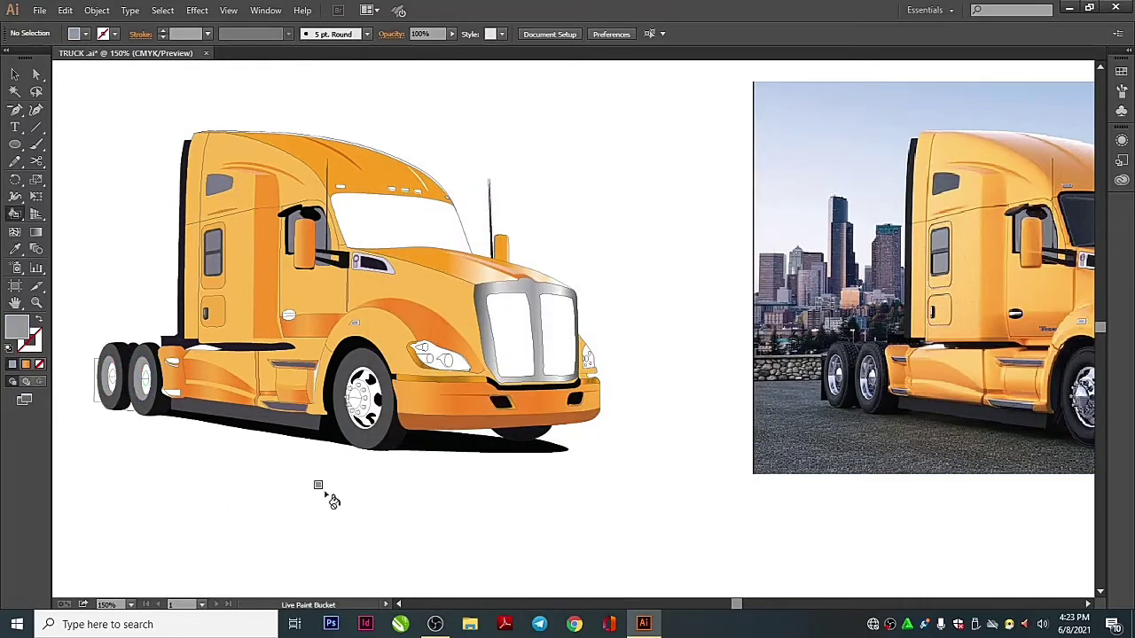
# Zoom in and paint a region of the front wheel with the grey fill
pyautogui.press('i')
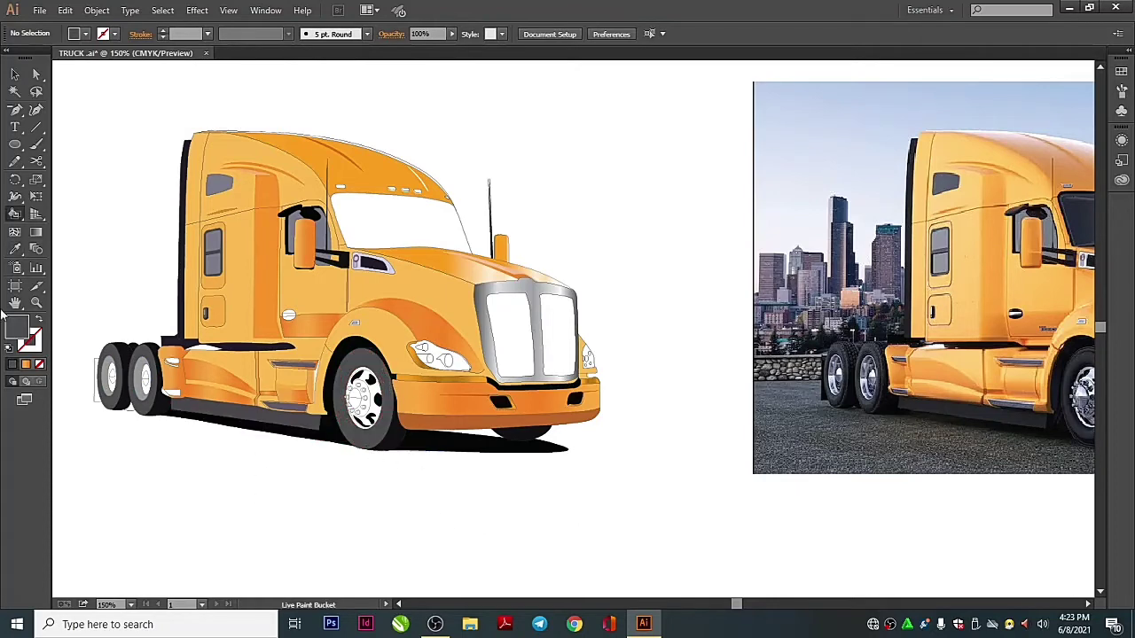
pyautogui.press('k')
pyautogui.hotkey('ctrl', '=')
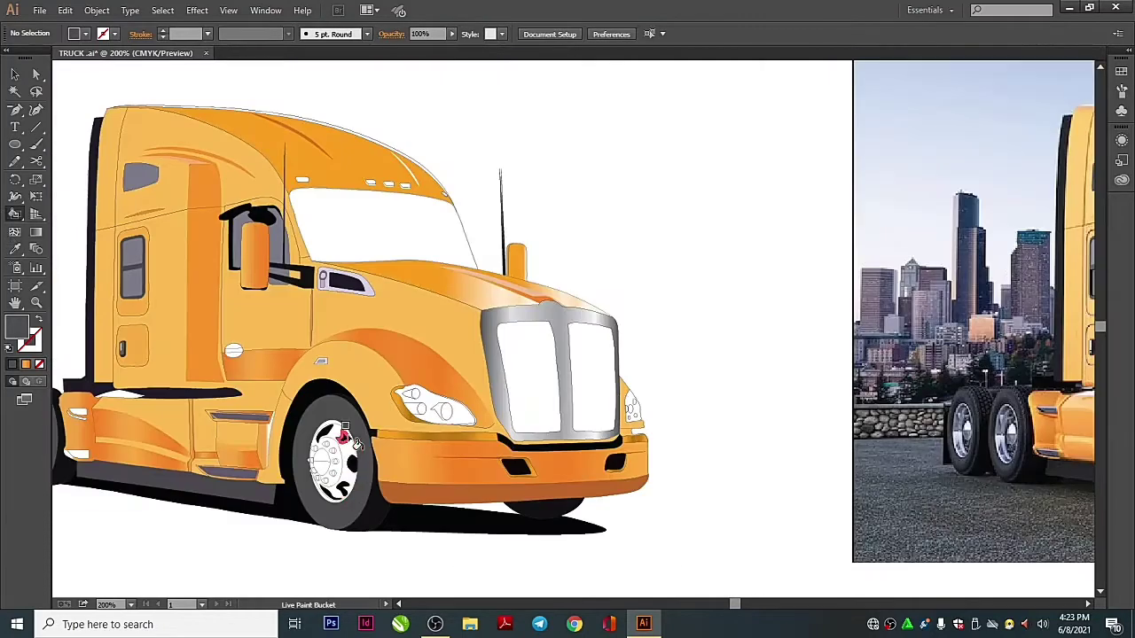
pyautogui.click(345, 436)
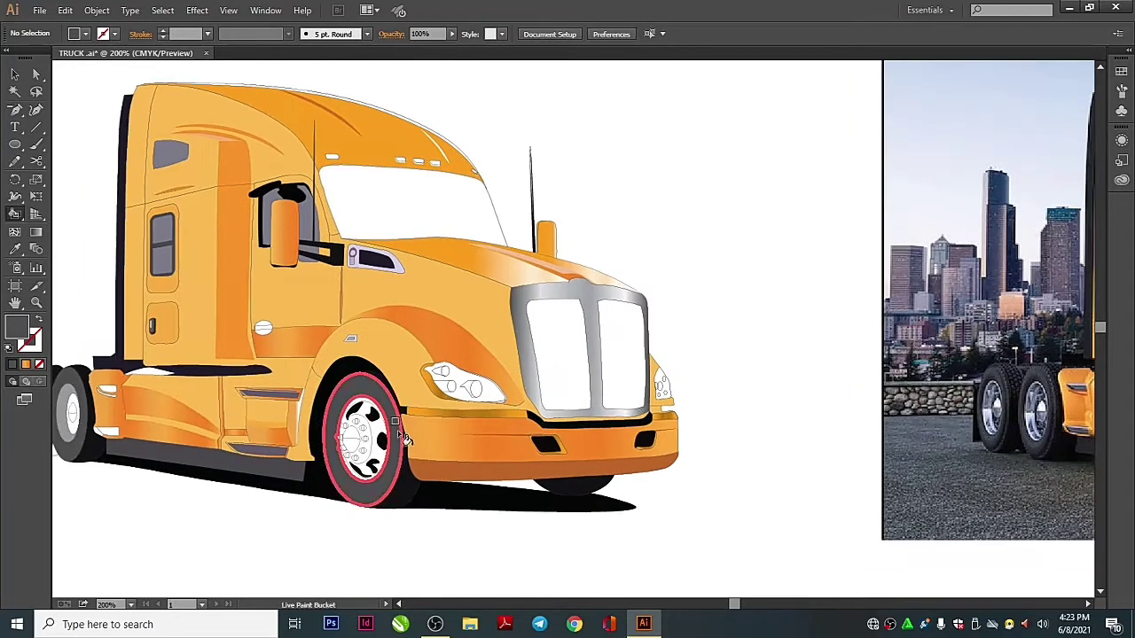
# Draw a path across the front wheel hub, then group everything and merge it into Live Paint
pyautogui.hotkey('ctrl', '=')
pyautogui.press('p')
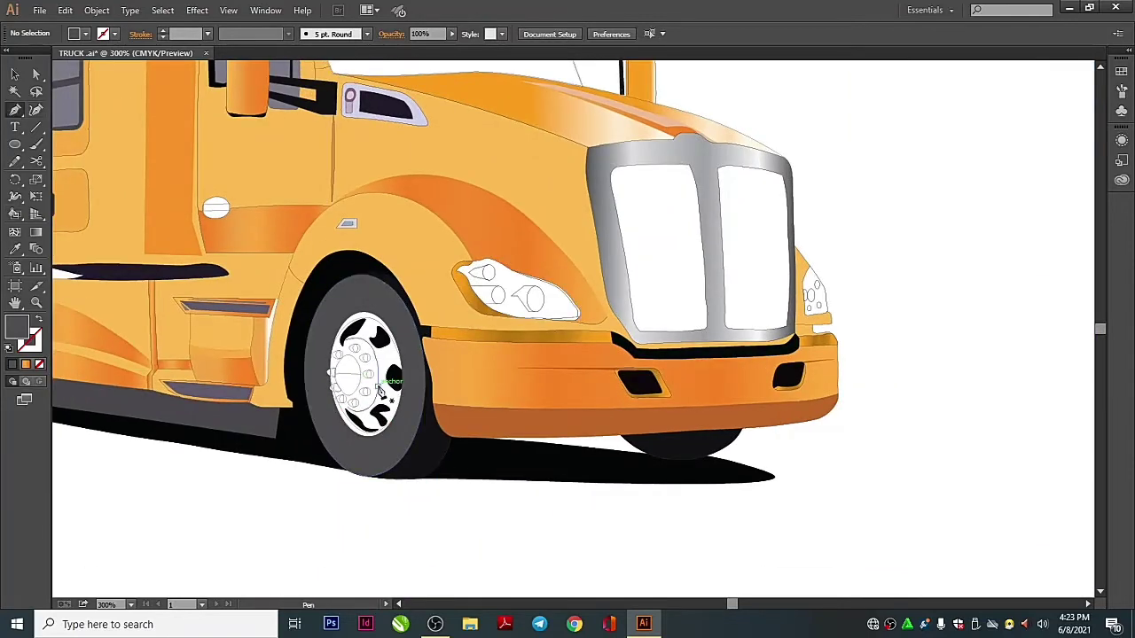
pyautogui.moveTo(383, 379); pyautogui.dragTo(390, 383)
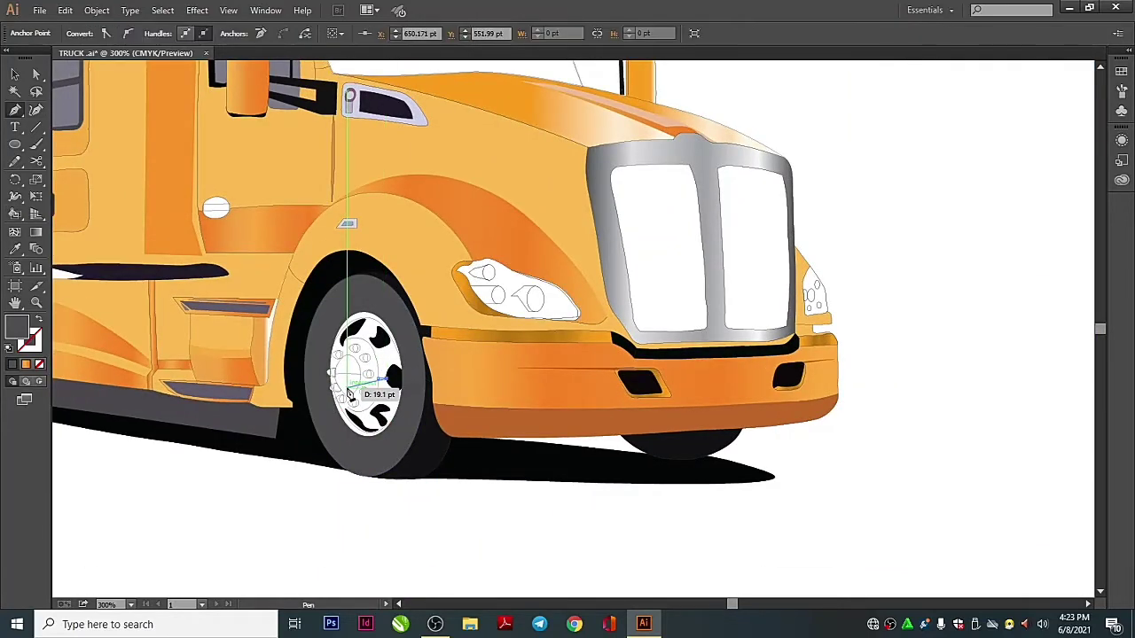
pyautogui.press('v')
pyautogui.hotkey('ctrl', 'a')
pyautogui.rightClick(387, 384)
pyautogui.click(411, 449)
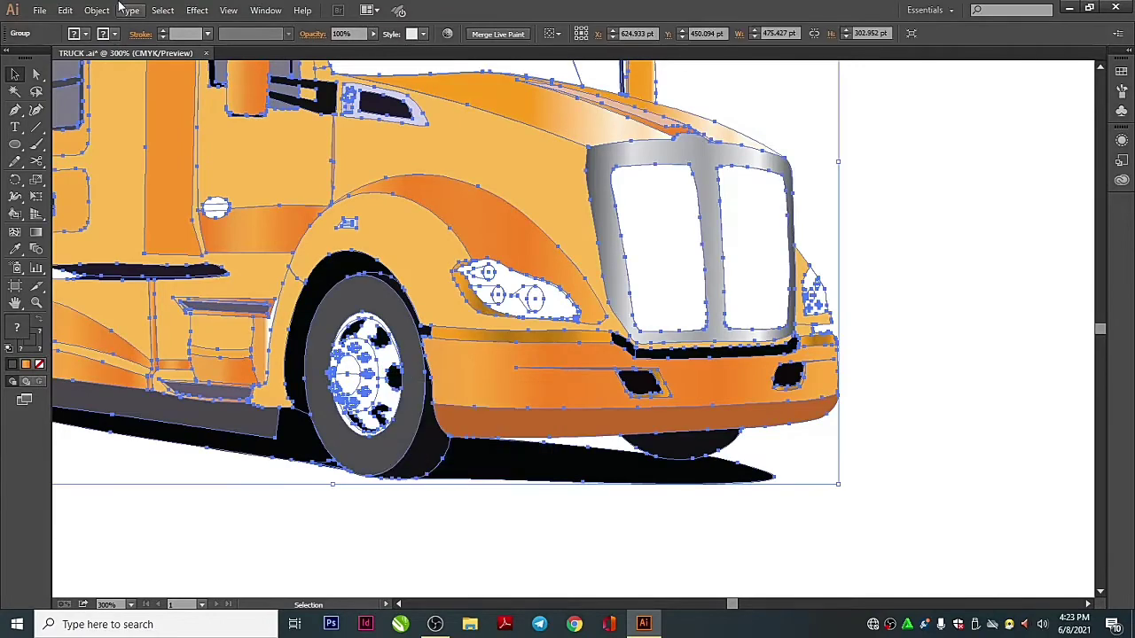
pyautogui.click(97, 10)
pyautogui.click(165, 388)
pyautogui.click(405, 541)
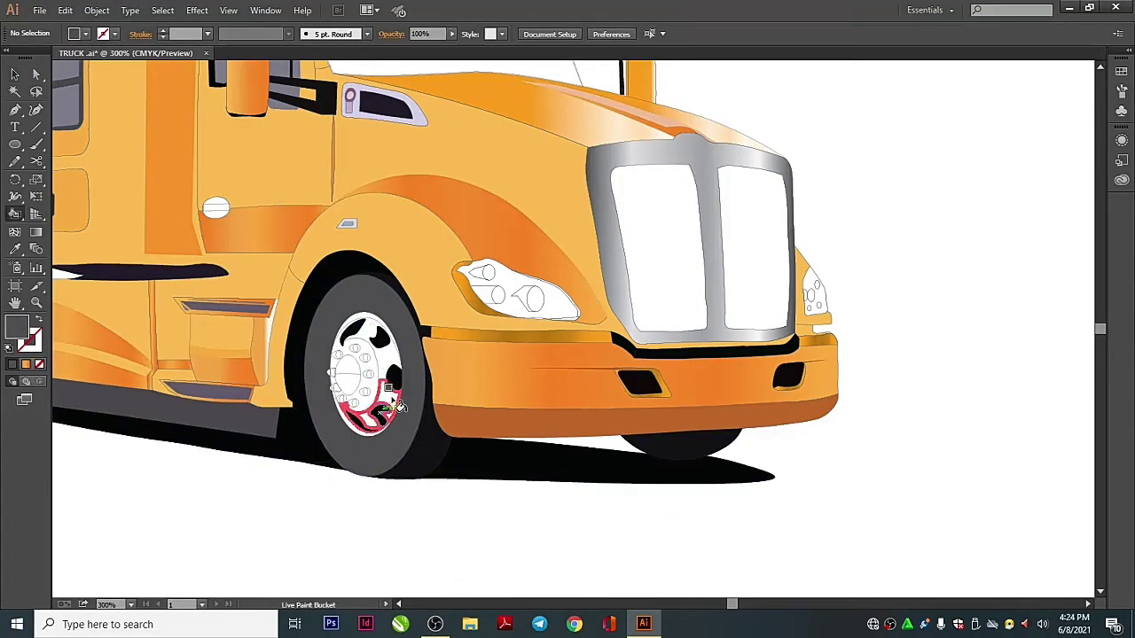
# Draw a second curved path forming an oval around the hub centre
pyautogui.press('space')
pyautogui.moveTo(890, 441)
pyautogui.mouseDown()
pyautogui.moveTo(572, 408)
pyautogui.moveTo(458, 479)
pyautogui.mouseUp()
pyautogui.scroll(1, 459, 478)
pyautogui.press('k')
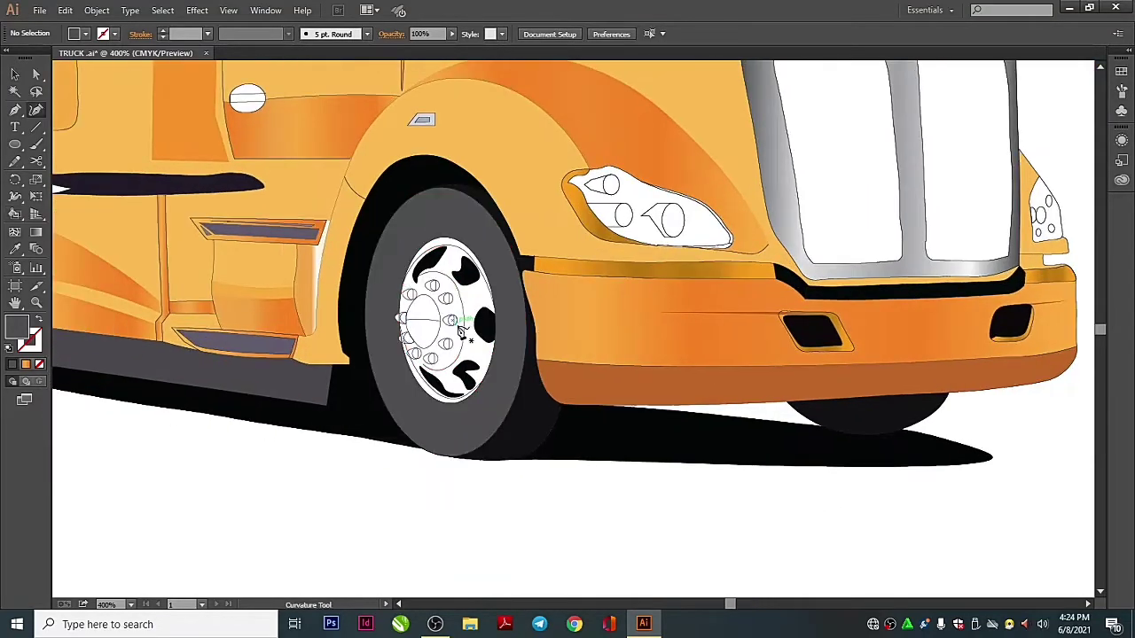
pyautogui.press('p')
pyautogui.moveTo(426, 319); pyautogui.dragTo(446, 328)
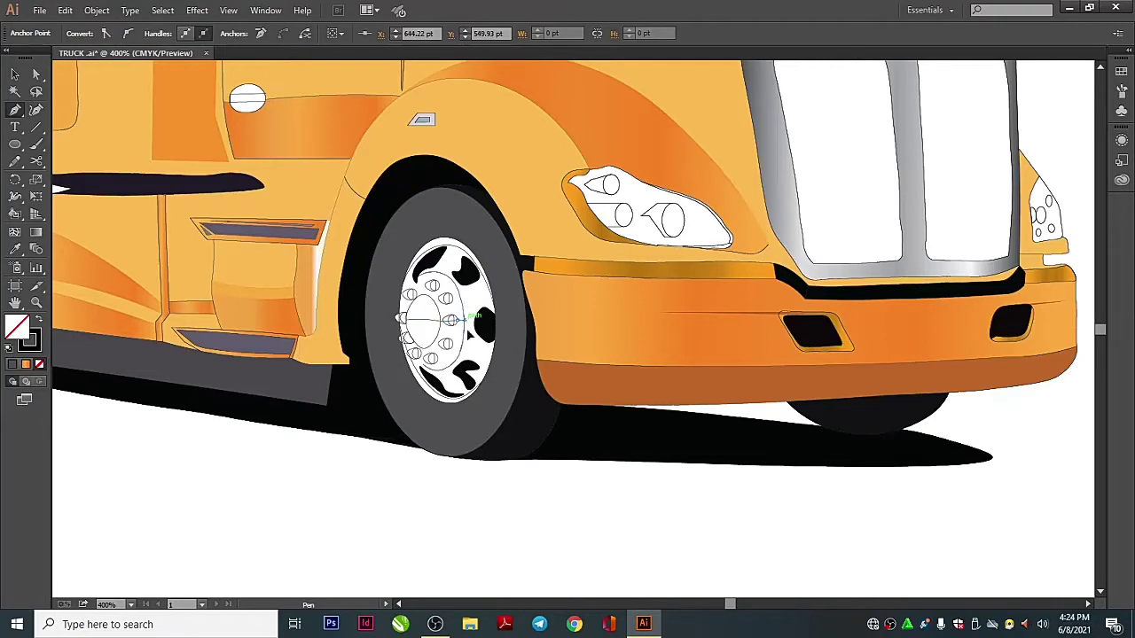
pyautogui.moveTo(470, 327); pyautogui.dragTo(470, 326)
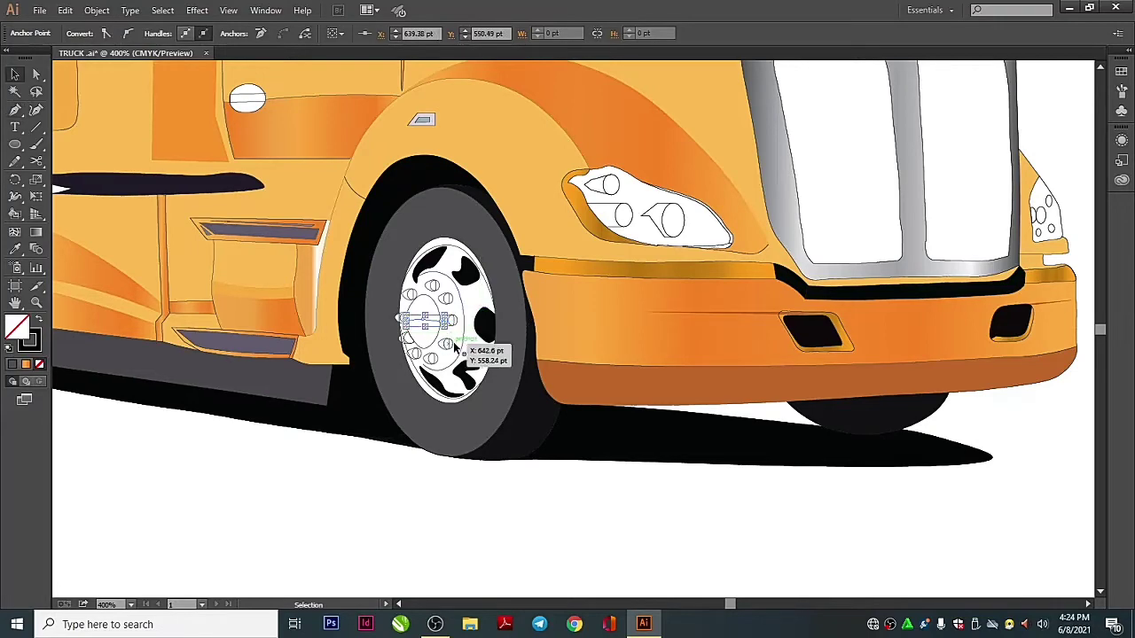
pyautogui.press('v')
pyautogui.click(444, 326)
pyautogui.hotkey('ctrl', 'shift', 'a')
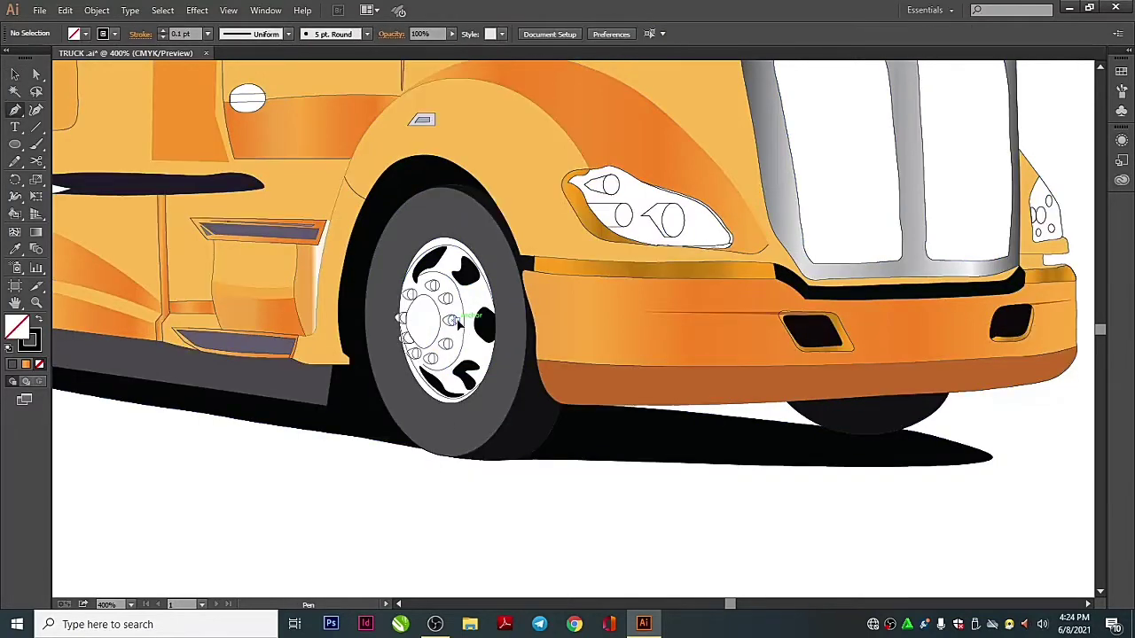
# Select all the artwork, then zoom the front wheel to 600% and switch to gradient fill
pyautogui.press('v')
pyautogui.hotkey('ctrl', 'a')
pyautogui.rightClick(453, 328)
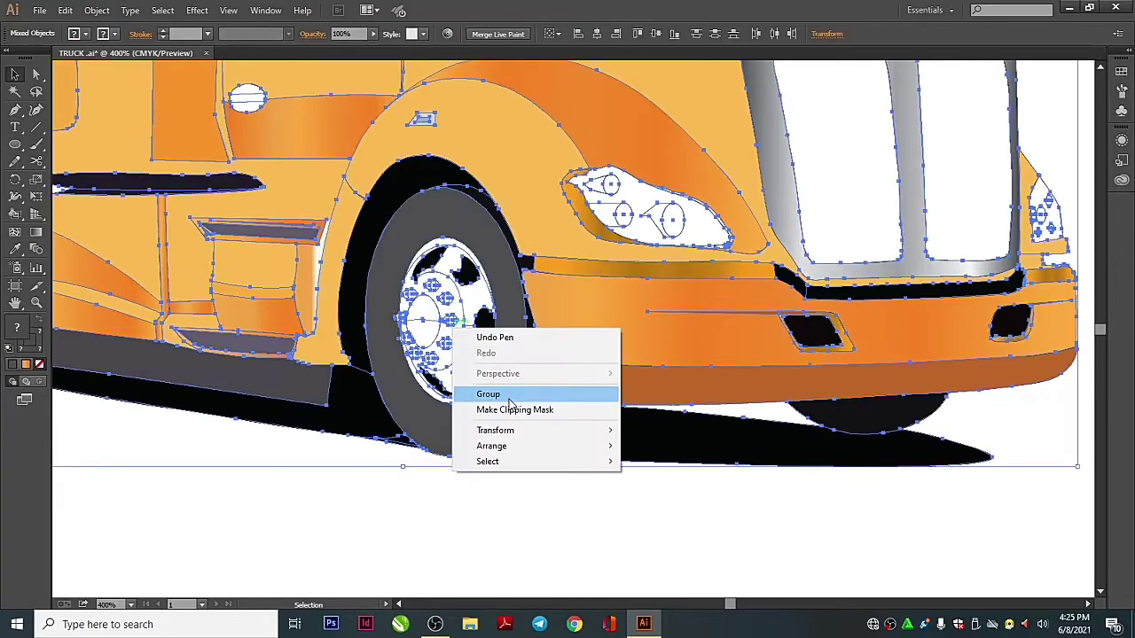
pyautogui.hotkey('ctrl', 'shift', 'a')
pyautogui.hotkey('ctrl', '=')
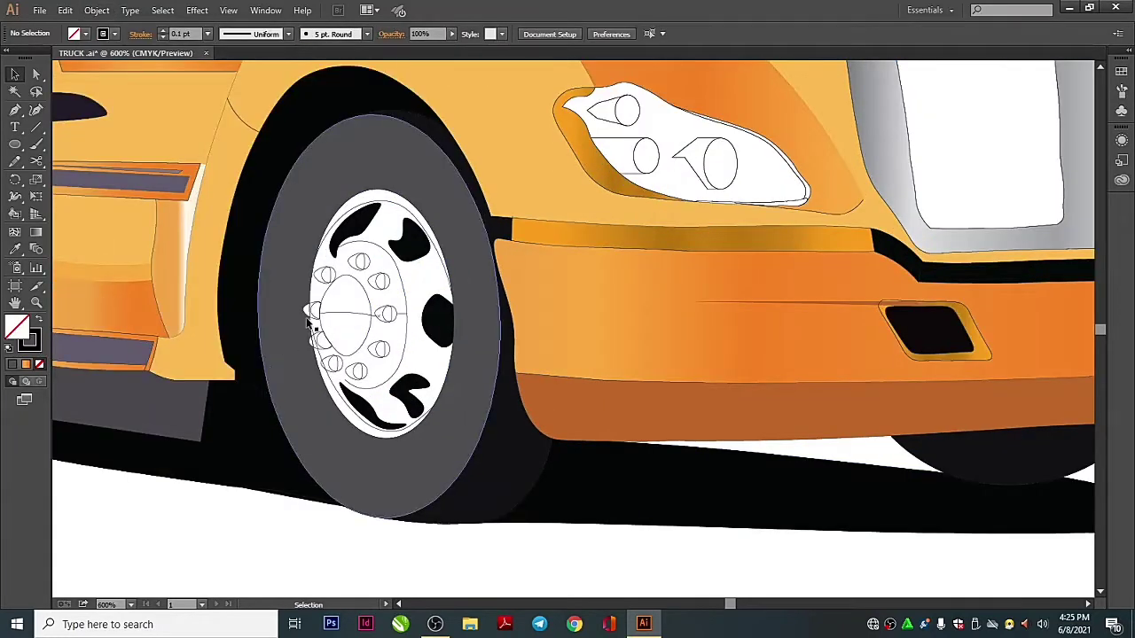
pyautogui.scroll(-2, 309, 333)
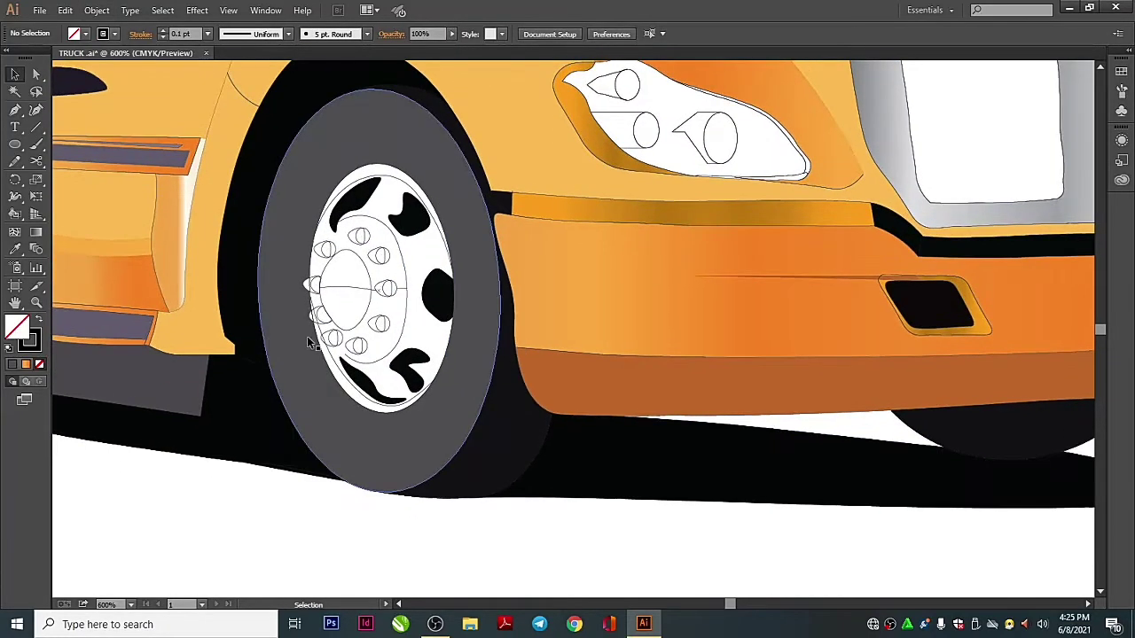
pyautogui.click(34, 234)
# Fill the lower hub and bolt-circle sections with the white-to-lavender gradient
pyautogui.click(26, 364)
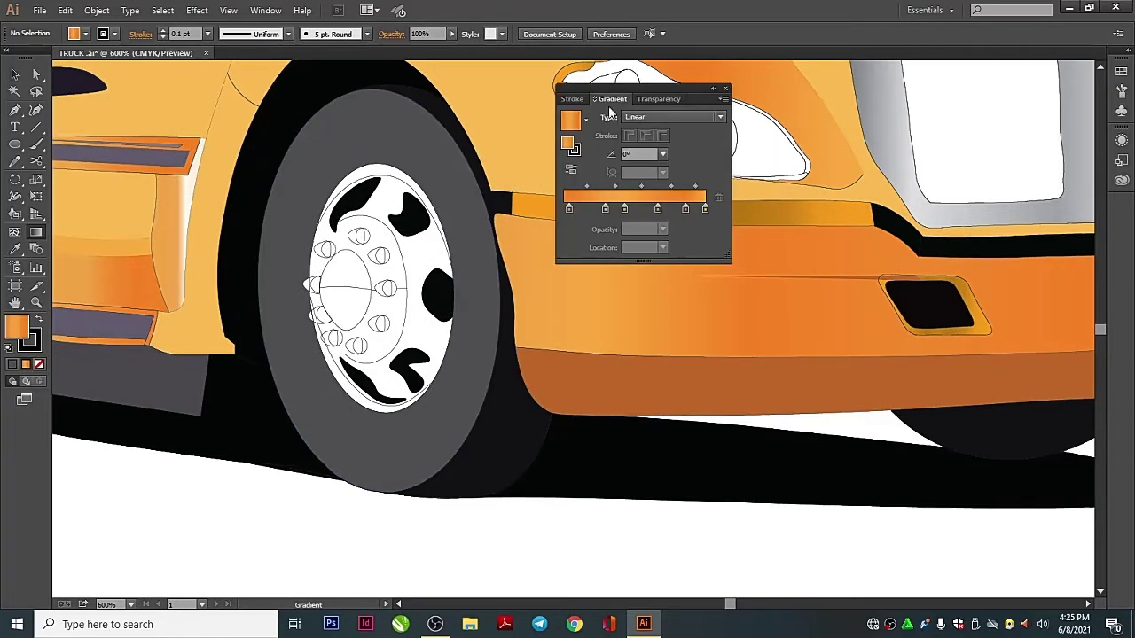
pyautogui.click(585, 119)
pyautogui.moveTo(581, 192); pyautogui.dragTo(582, 182)
pyautogui.click(523, 161)
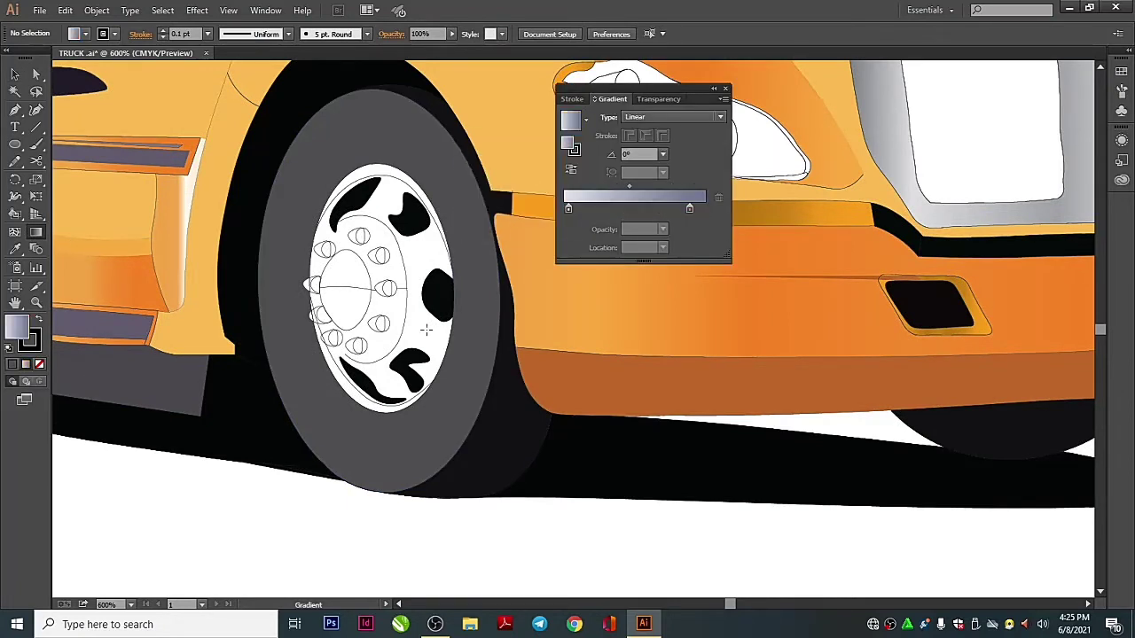
pyautogui.click(413, 341)
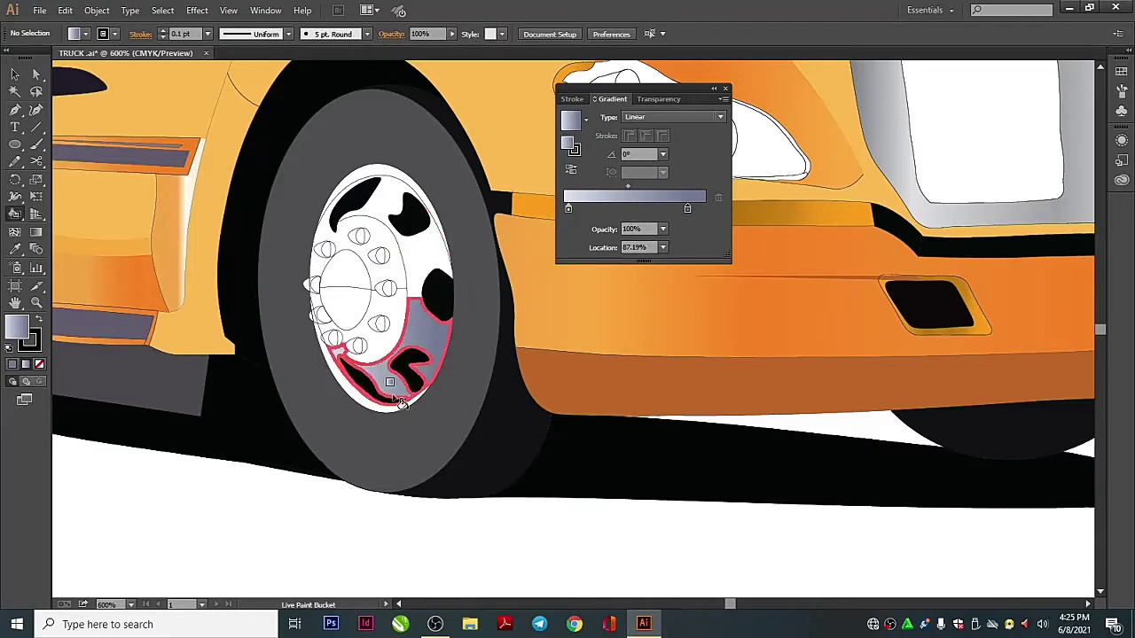
pyautogui.click(390, 319)
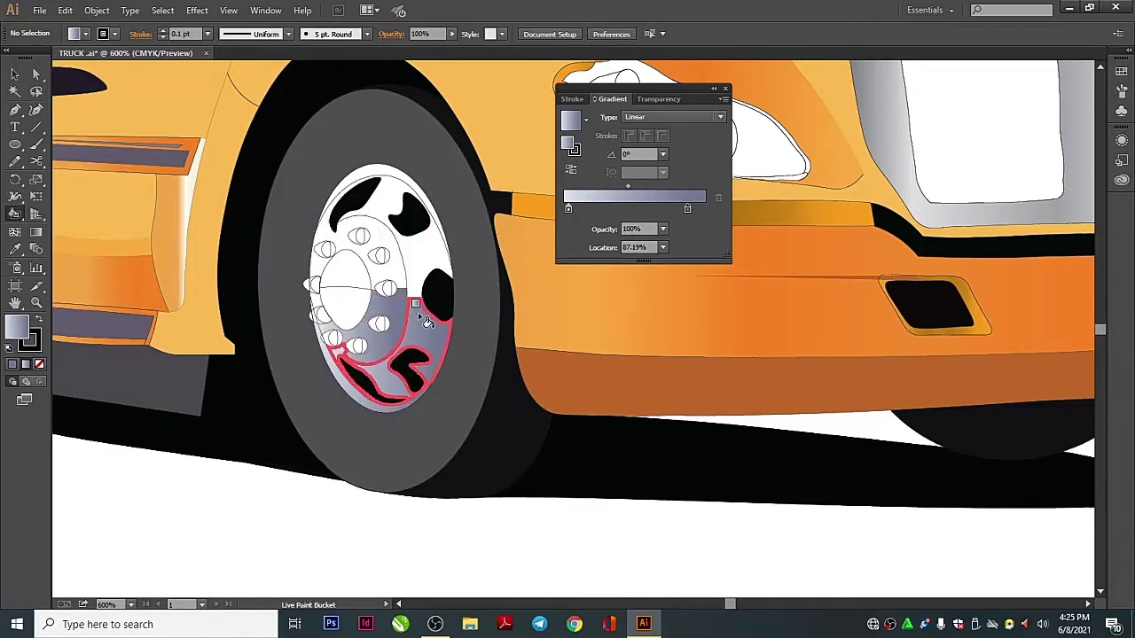
# Move the lavender stop inward and fill the upper hub section with a fresh white-to-lavender gradient
pyautogui.moveTo(687, 208); pyautogui.dragTo(661, 209)
pyautogui.scroll(-2, 743, 295)
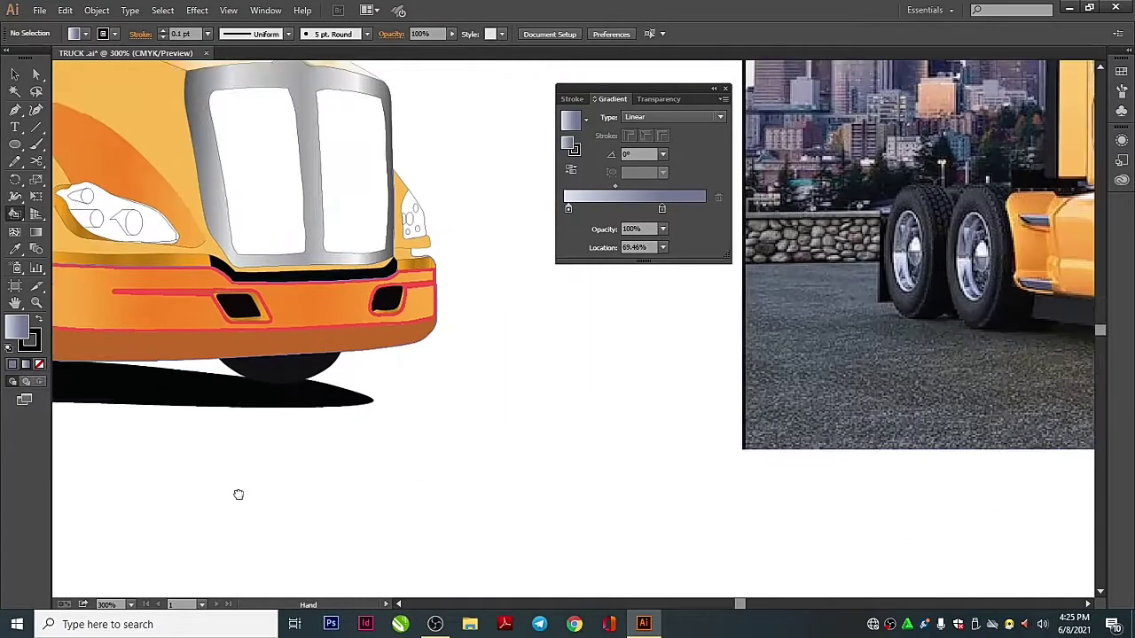
pyautogui.hscroll(5, 222, 483)
pyautogui.hscroll(-5, 337, 497)
pyautogui.hscroll(-2, 285, 528)
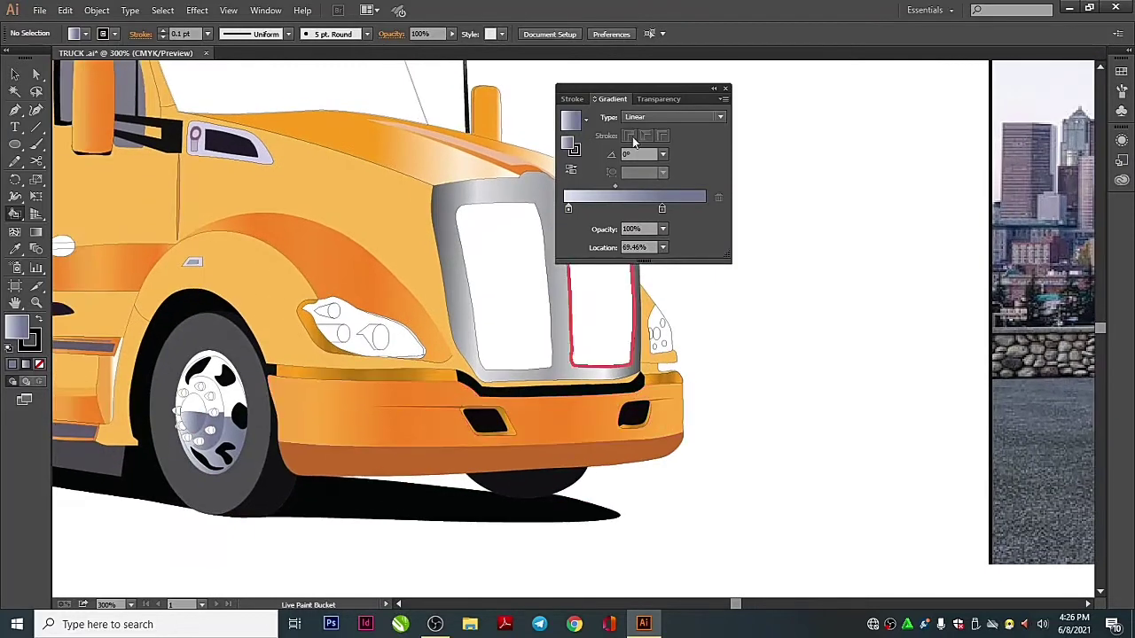
pyautogui.click(585, 118)
pyautogui.click(532, 204)
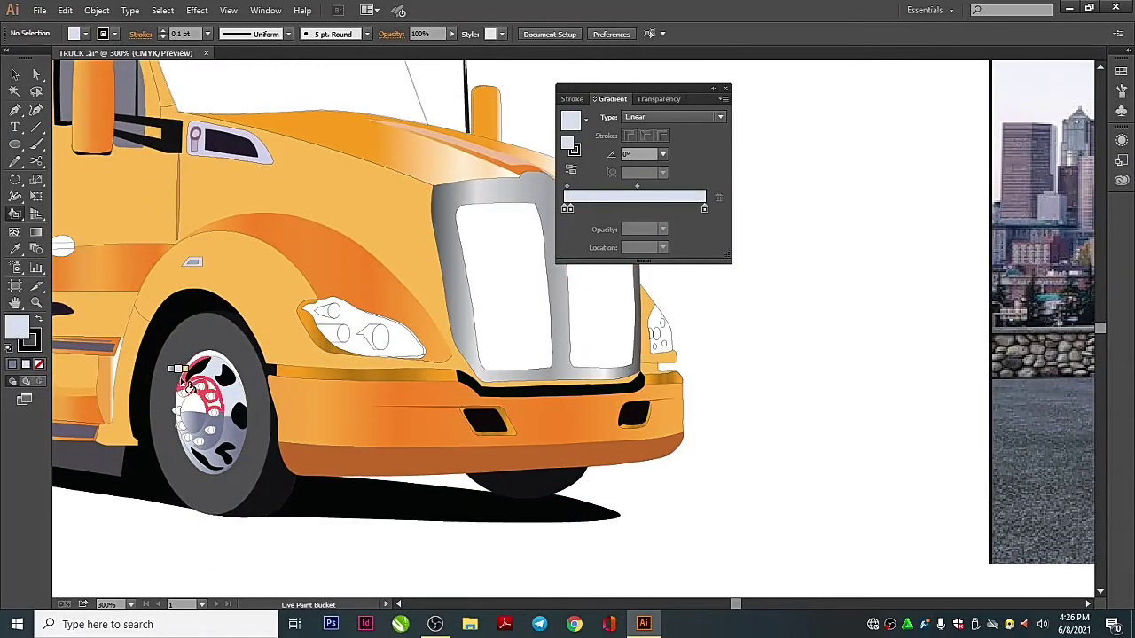
# Switch to a grey-blue gradient with its light stop moved to 22.17% location
pyautogui.click(585, 118)
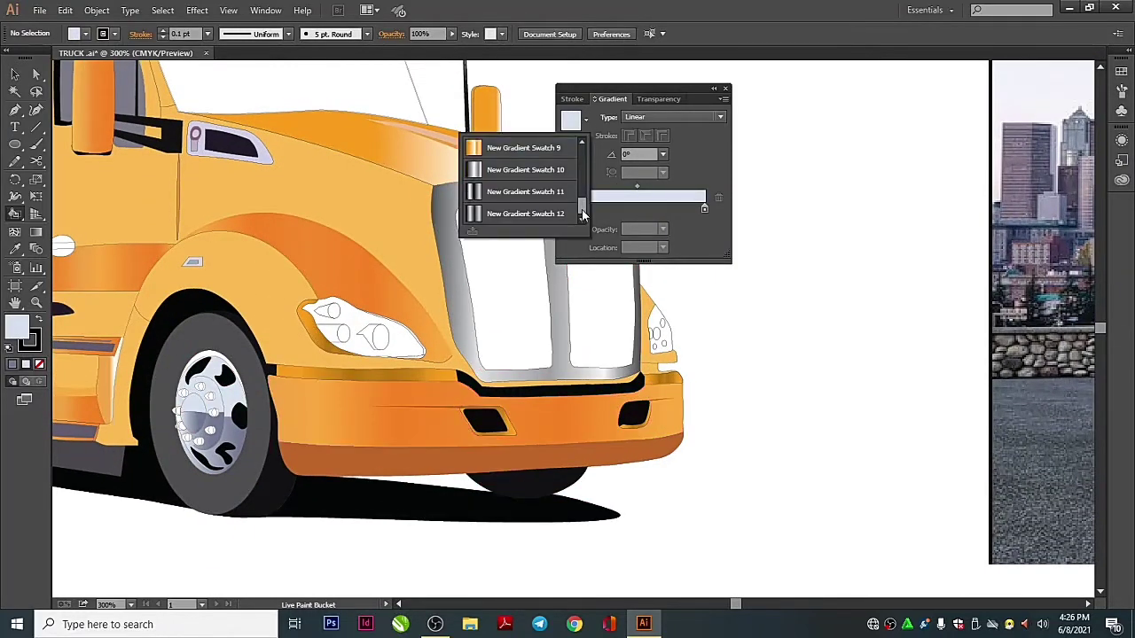
pyautogui.click(497, 169)
pyautogui.moveTo(690, 207)
pyautogui.mouseDown()
pyautogui.moveTo(621, 207)
pyautogui.moveTo(687, 208)
pyautogui.mouseUp()
pyautogui.click(585, 117)
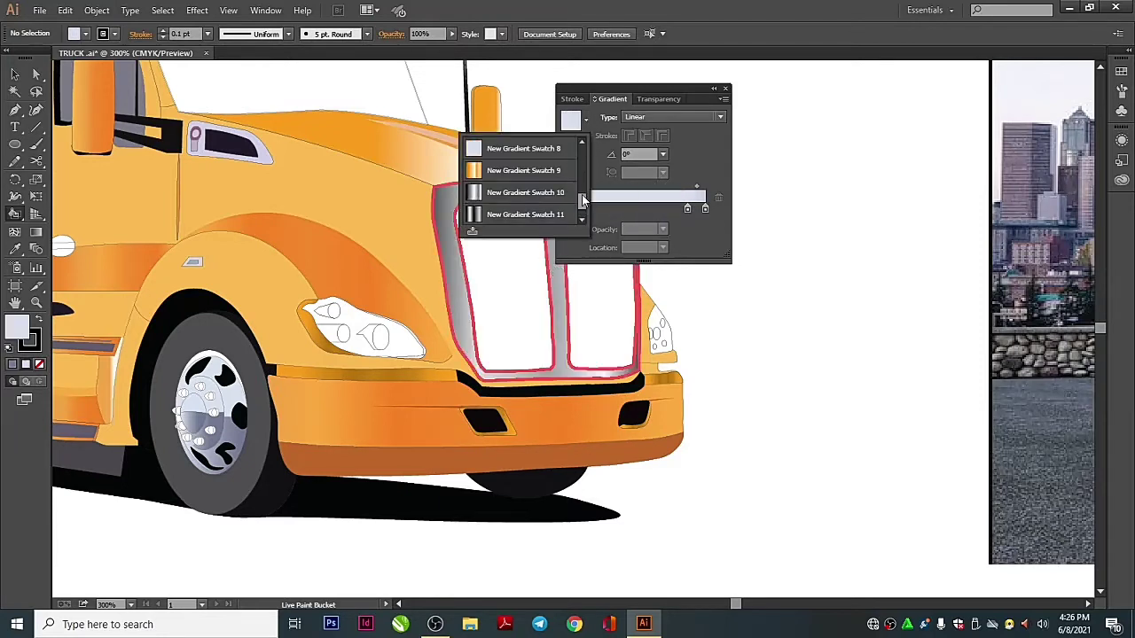
pyautogui.click(497, 200)
pyautogui.click(699, 209)
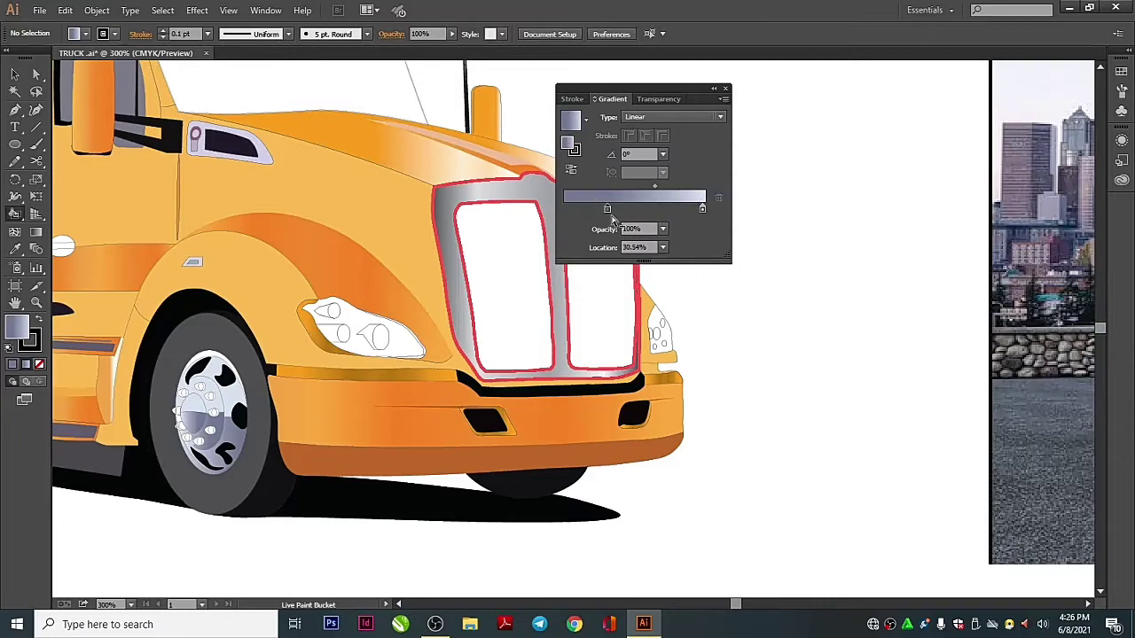
pyautogui.moveTo(612, 220); pyautogui.dragTo(600, 220)
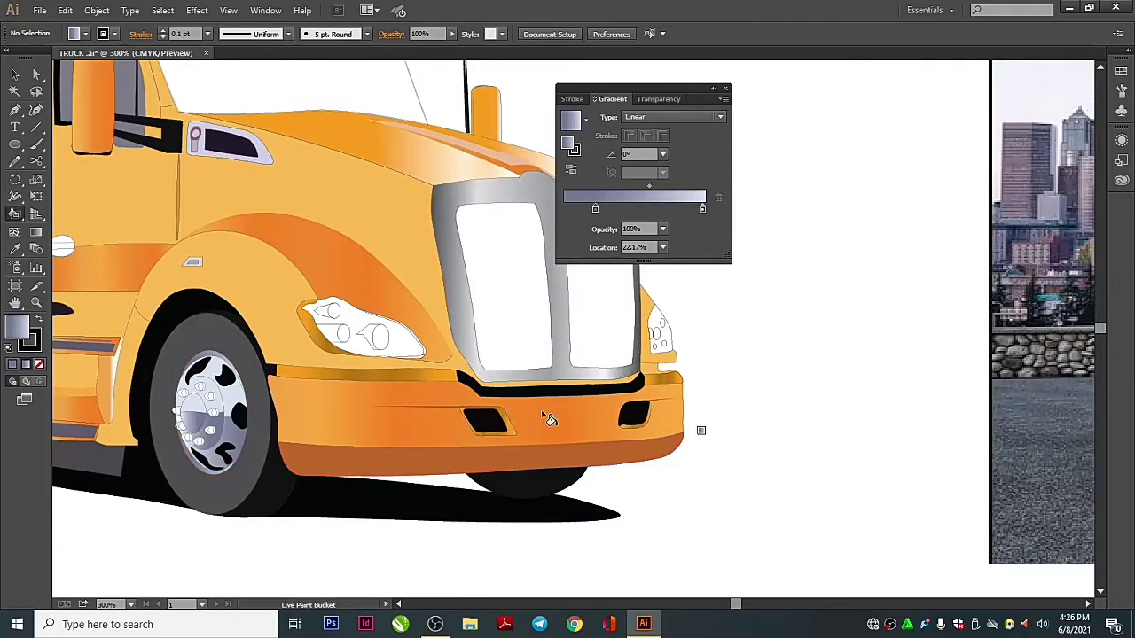
pyautogui.moveTo(850, 423); pyautogui.dragTo(165, 444)
# Zoom to 600% and shade the left halves of two lug nuts grey
pyautogui.hotkey('ctrl', '=')
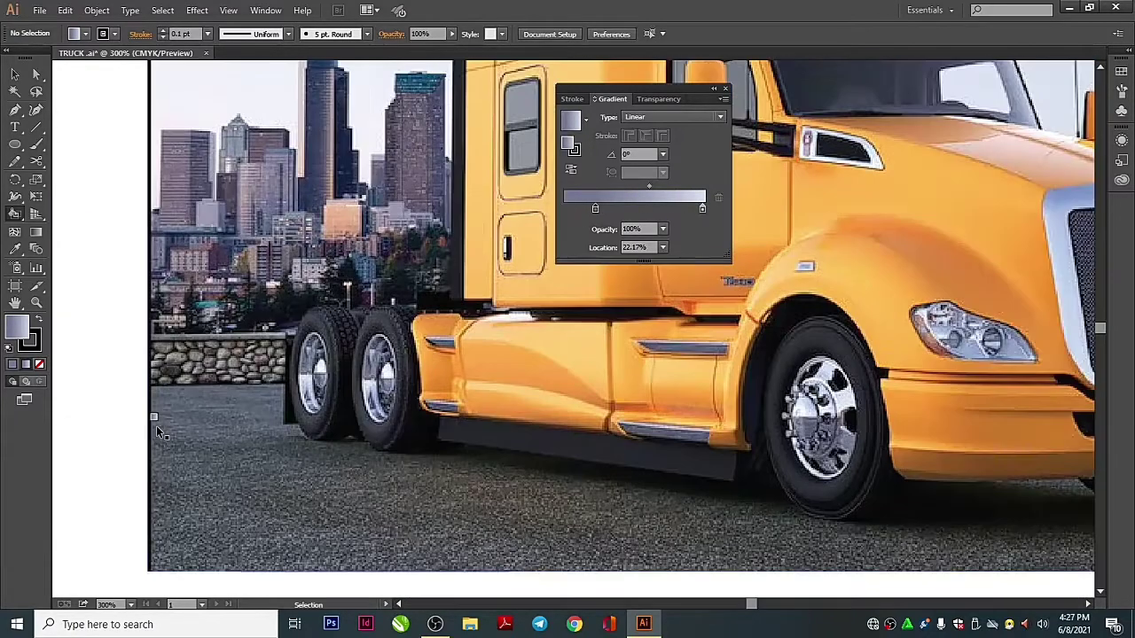
pyautogui.hotkey('ctrl', '=')
pyautogui.click(660, 432)
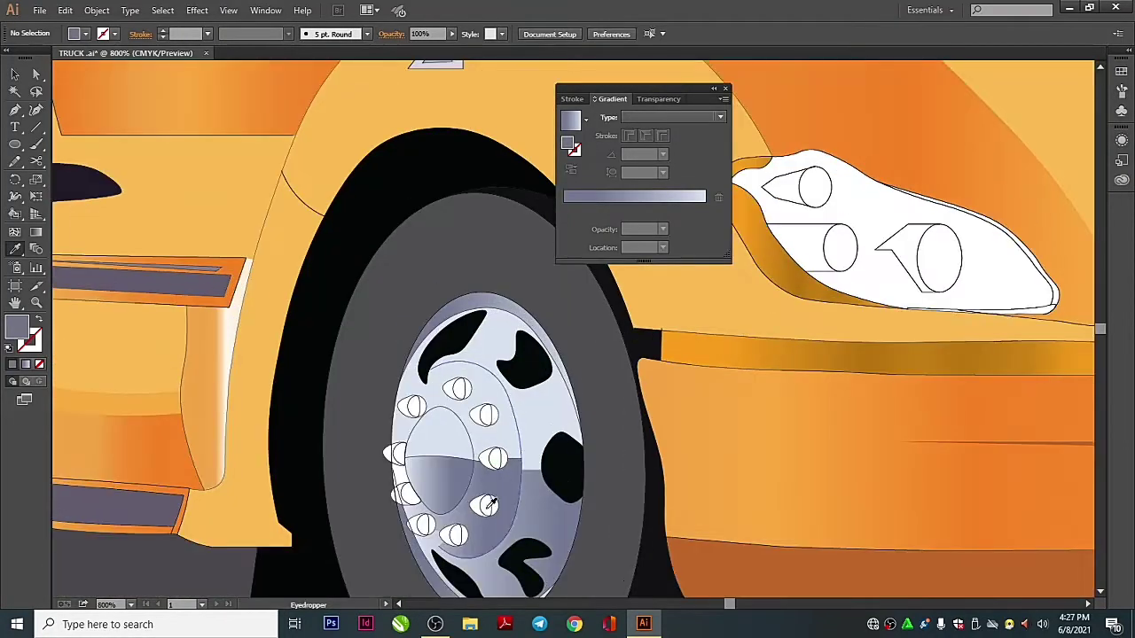
pyautogui.click(482, 415)
pyautogui.click(454, 390)
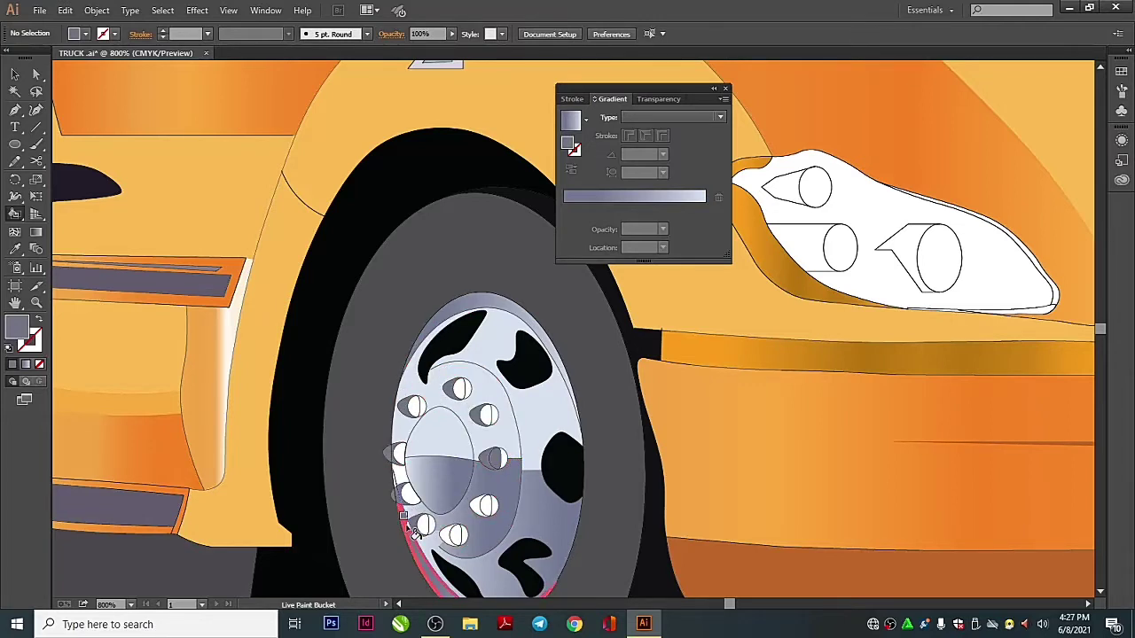
# Set the fill to black, then to grey #666666, and zoom out to the whole truck
pyautogui.doubleClick(17, 325)
pyautogui.click(716, 221)
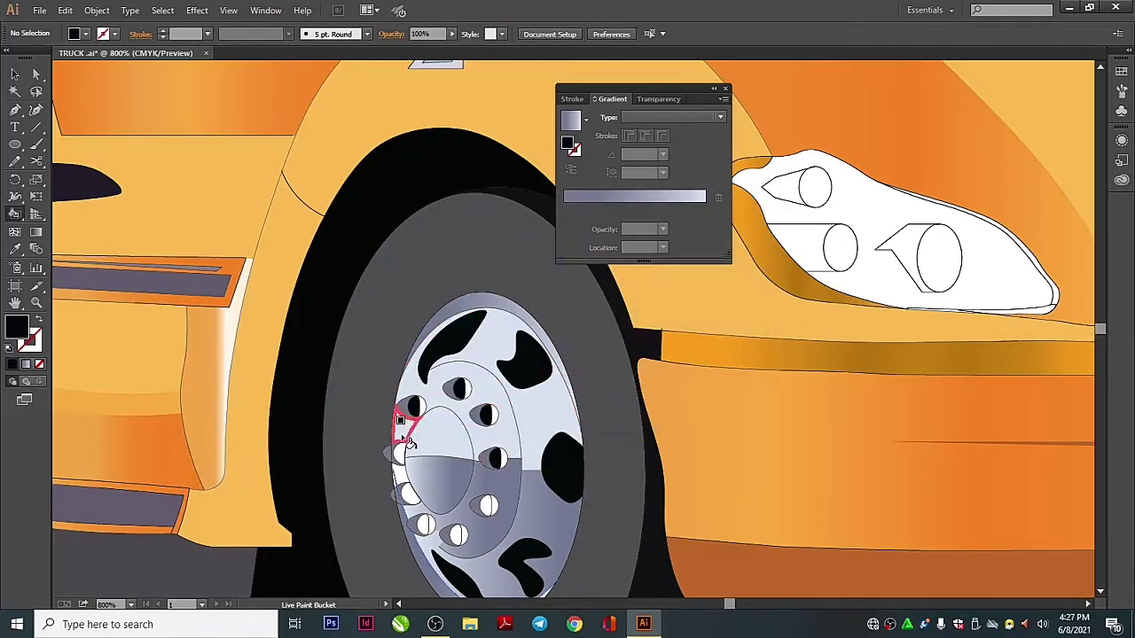
pyautogui.doubleClick(17, 325)
pyautogui.write('666666')
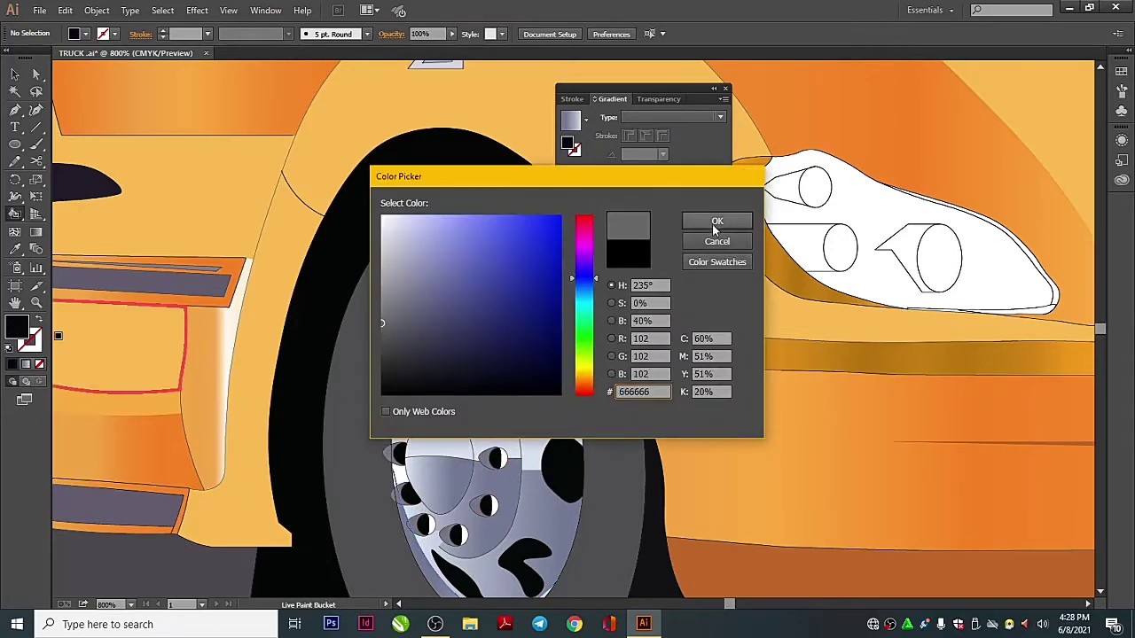
pyautogui.click(718, 222)
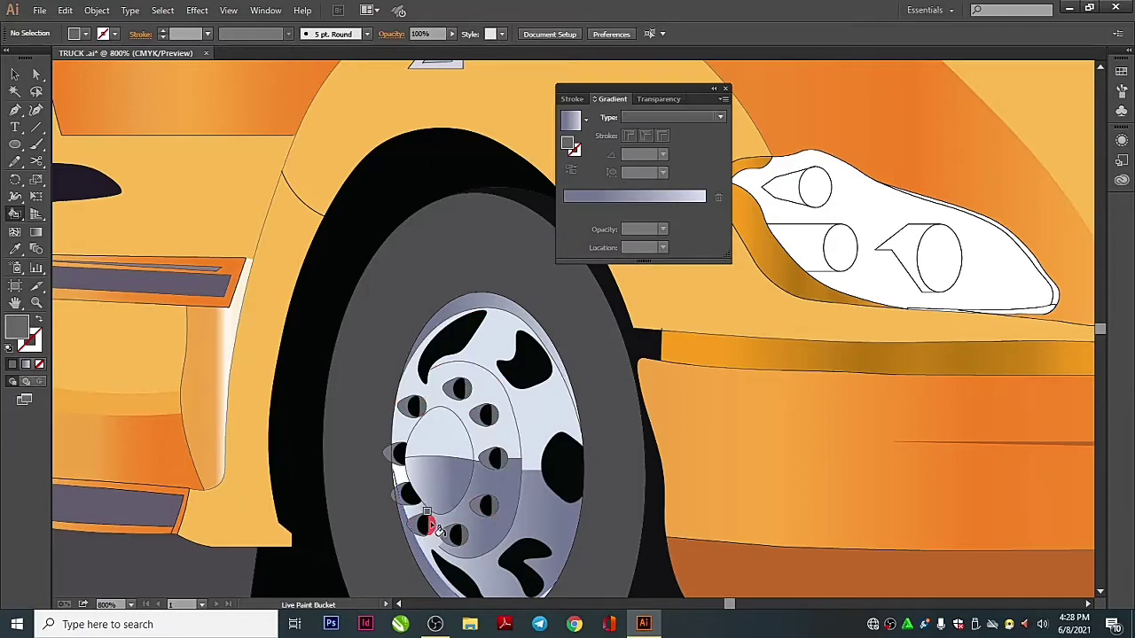
pyautogui.scroll(-5, 788, 431)
pyautogui.hotkey('ctrl', 'shift', 'w')
pyautogui.scroll(5, 825, 410)
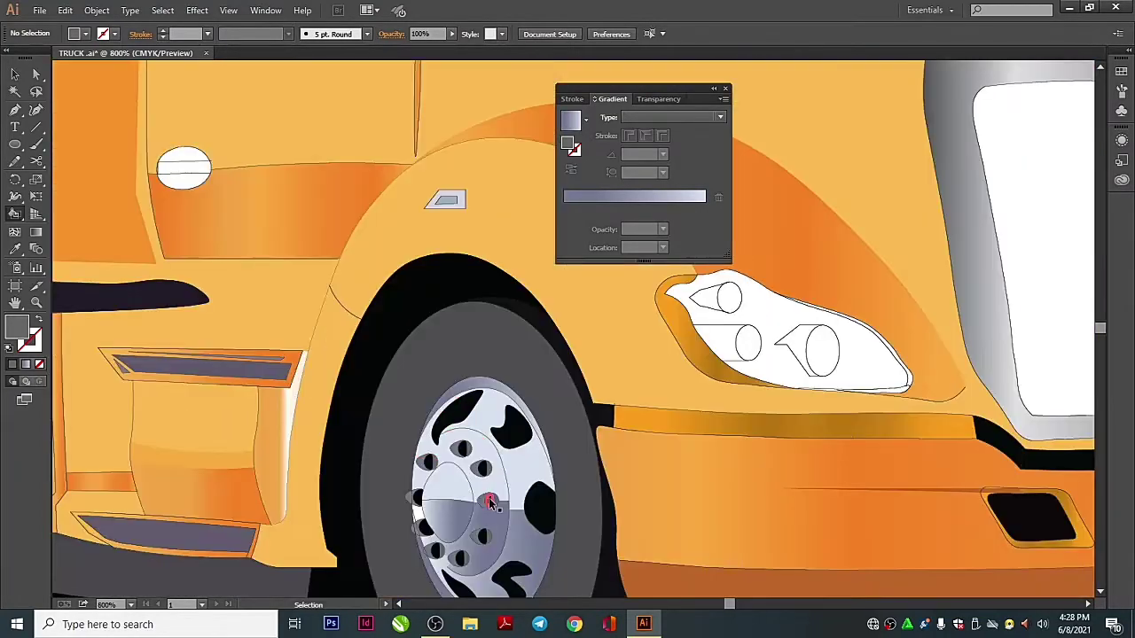
pyautogui.scroll(2, 490, 502)
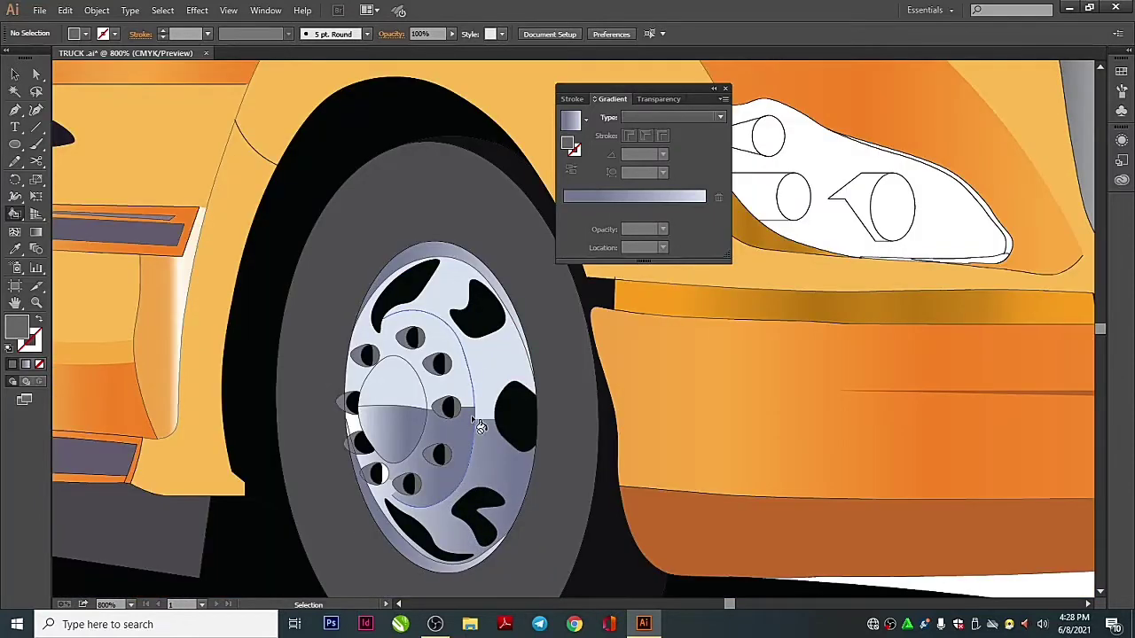
# Fill the hubcap's outer rim with the blue-grey gradient, middle stop at 57.14%
pyautogui.click(480, 426)
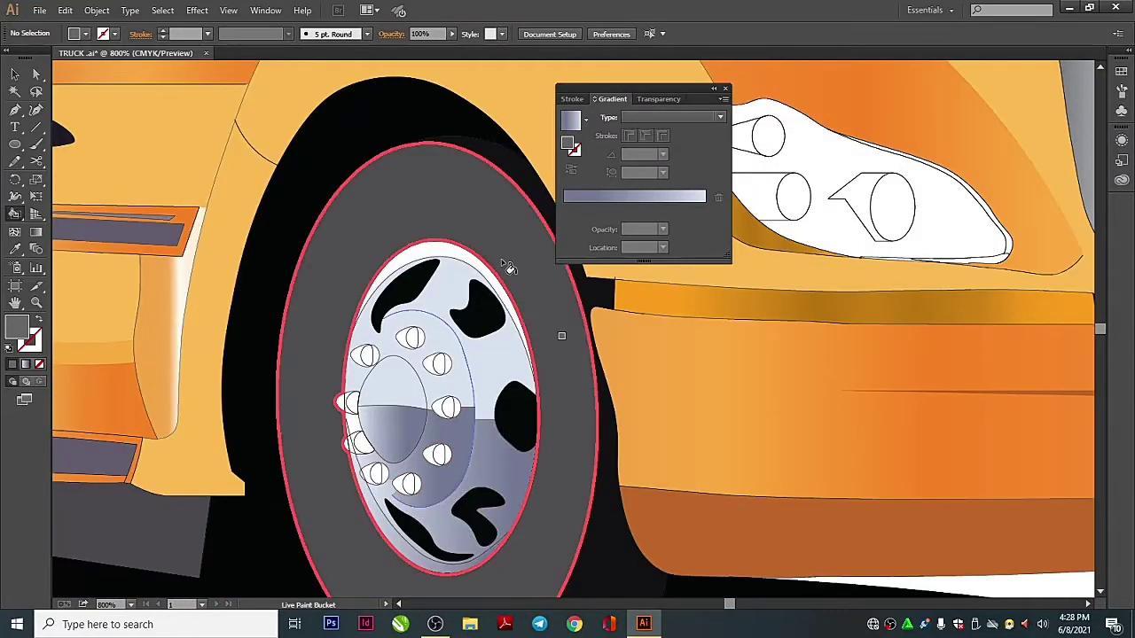
pyautogui.click(585, 120)
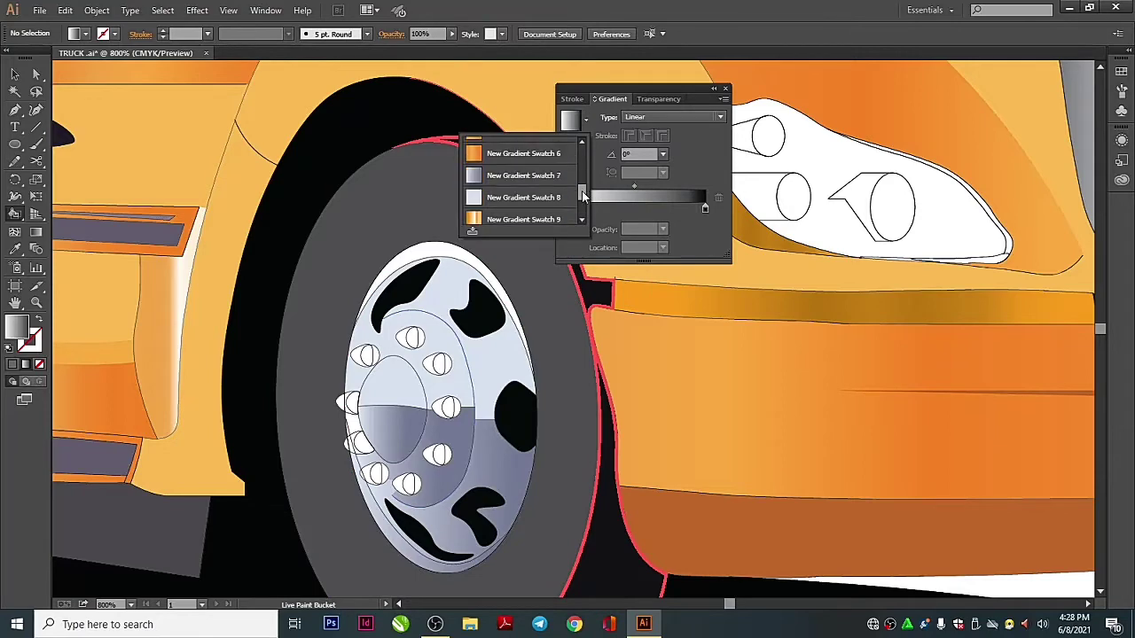
pyautogui.click(575, 214)
pyautogui.moveTo(608, 209); pyautogui.dragTo(644, 208)
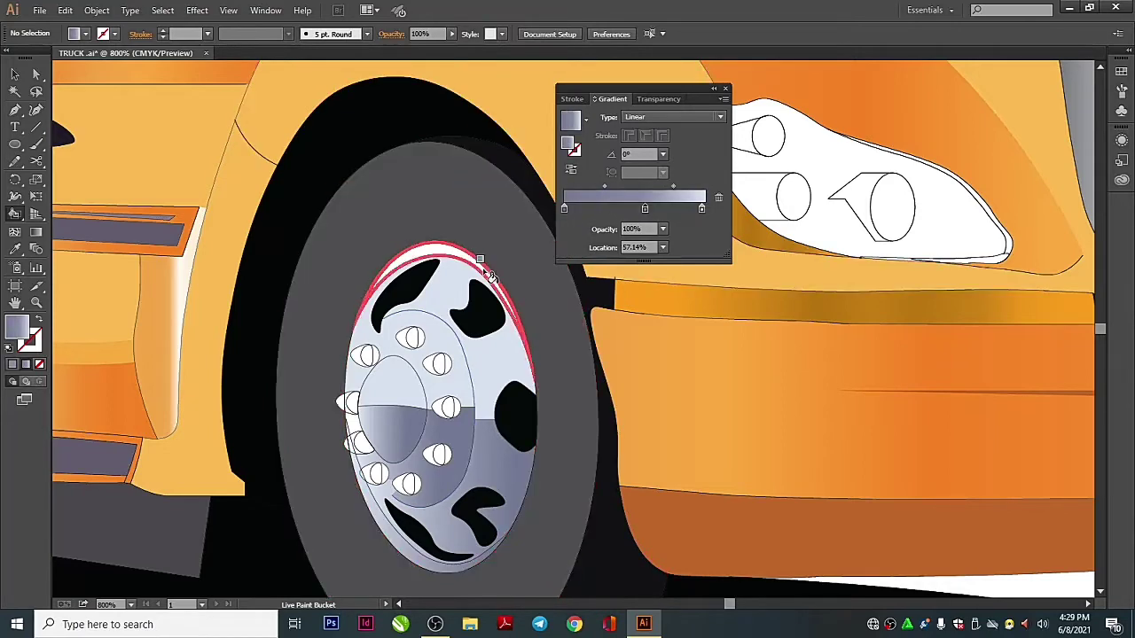
pyautogui.click(434, 253)
pyautogui.click(443, 563)
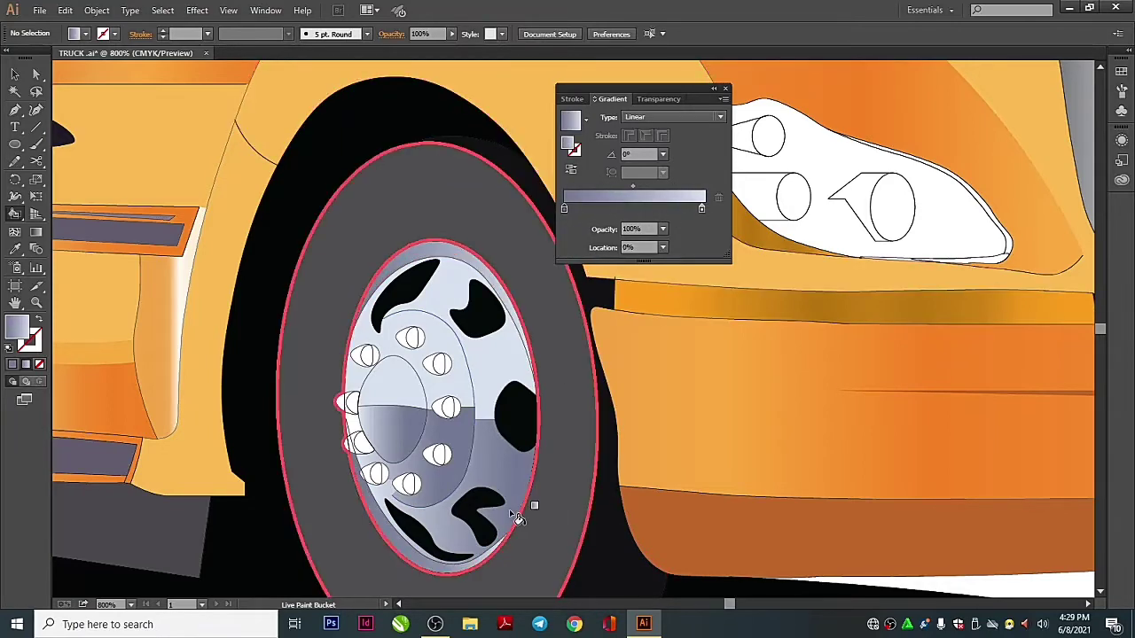
# Mix a near-black fill colour in the Color Picker, then lighten it slightly
pyautogui.doubleClick(19, 328)
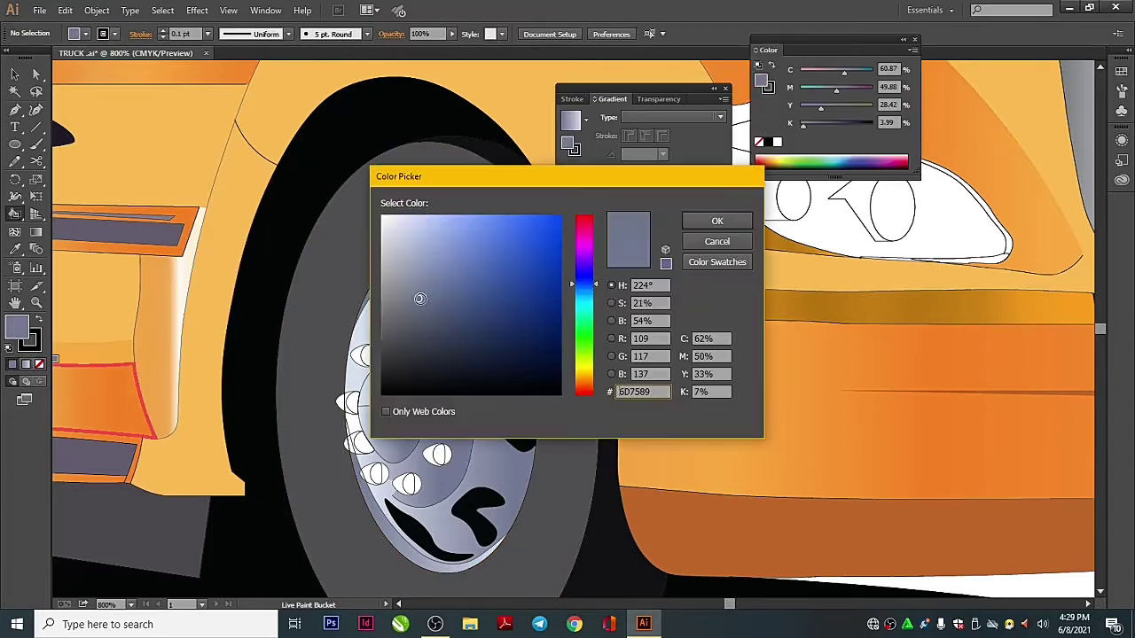
pyautogui.moveTo(417, 296); pyautogui.dragTo(395, 359)
pyautogui.moveTo(584, 284); pyautogui.dragTo(584, 216)
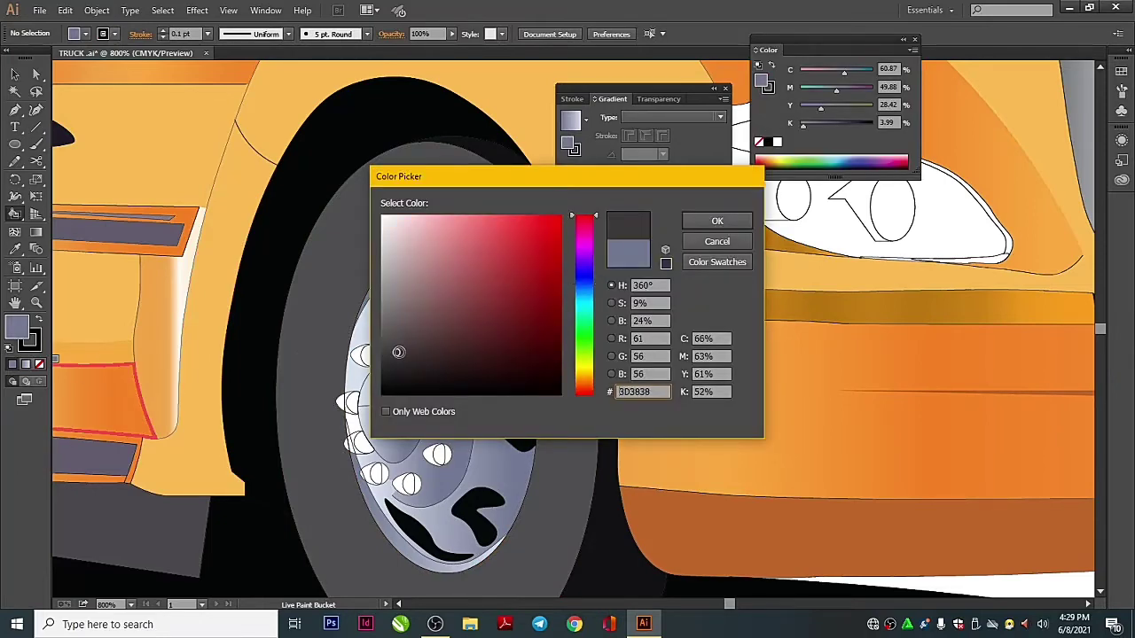
pyautogui.moveTo(398, 352); pyautogui.dragTo(392, 378)
pyautogui.click(711, 215)
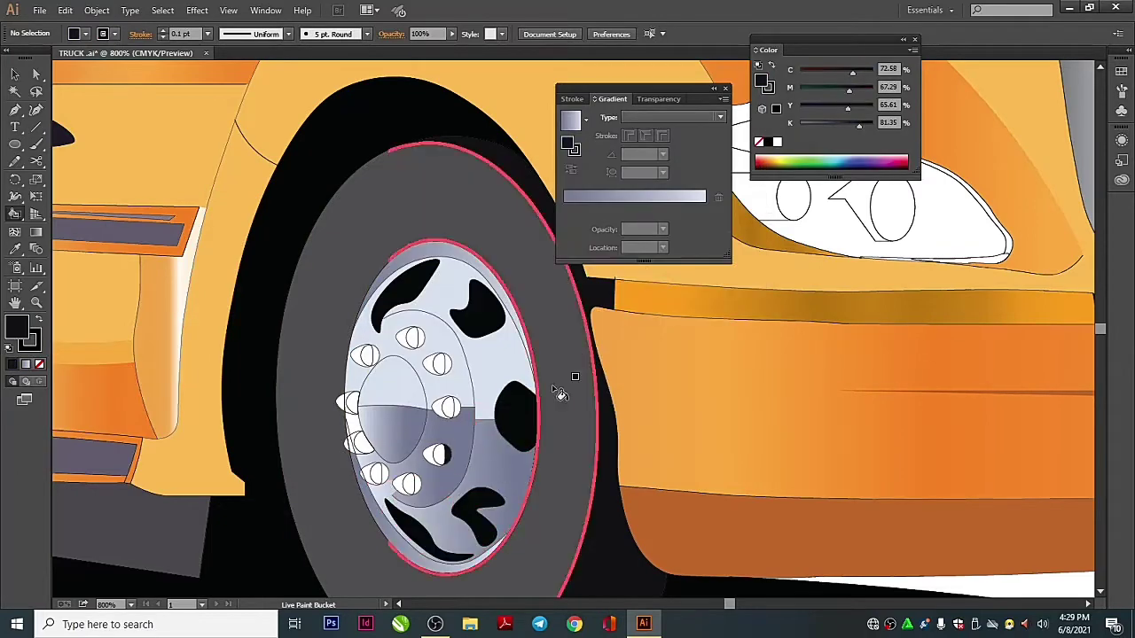
pyautogui.doubleClick(15, 326)
pyautogui.click(391, 369)
pyautogui.click(711, 215)
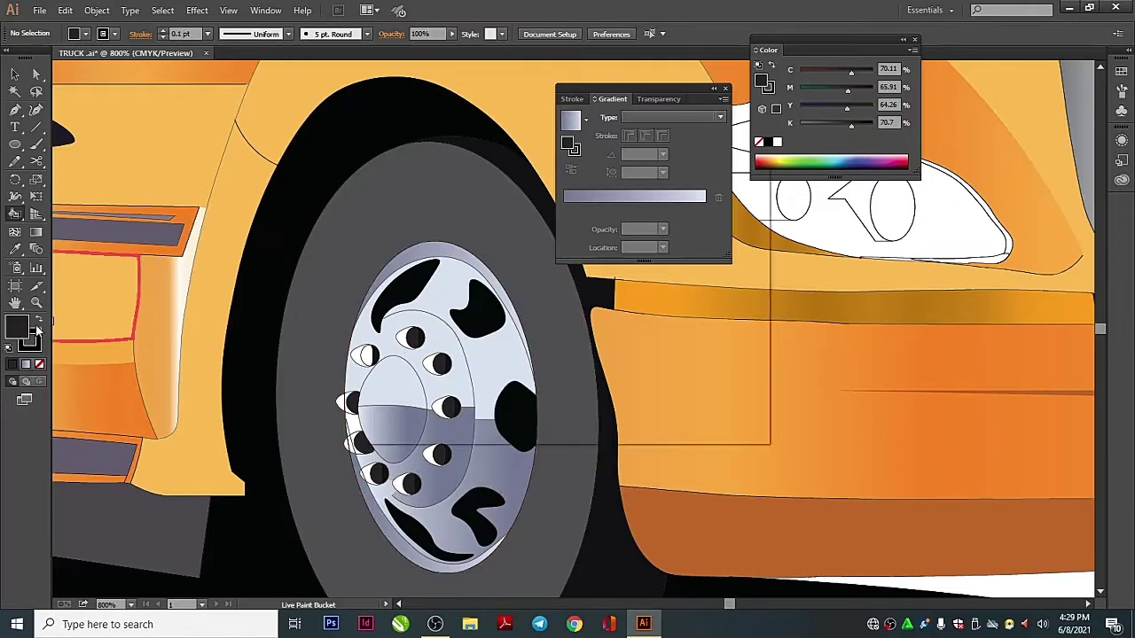
# Paint three more lug holes mid grey, then sample the near-black from a lug nut
pyautogui.doubleClick(15, 326)
pyautogui.click(717, 220)
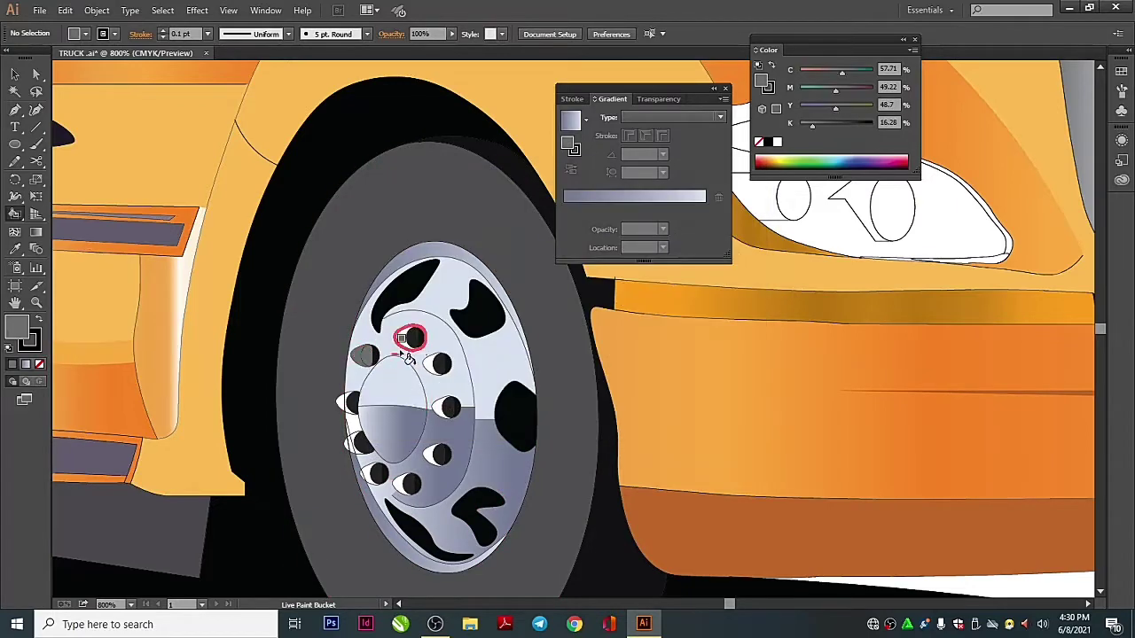
pyautogui.moveTo(403, 351); pyautogui.dragTo(339, 401)
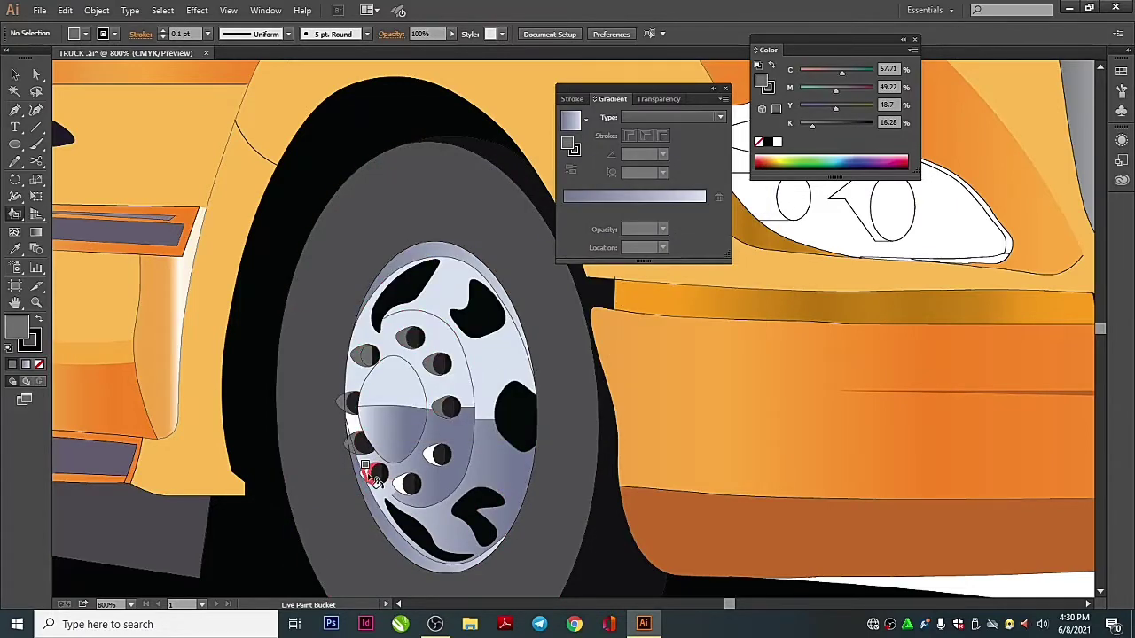
pyautogui.press('i')
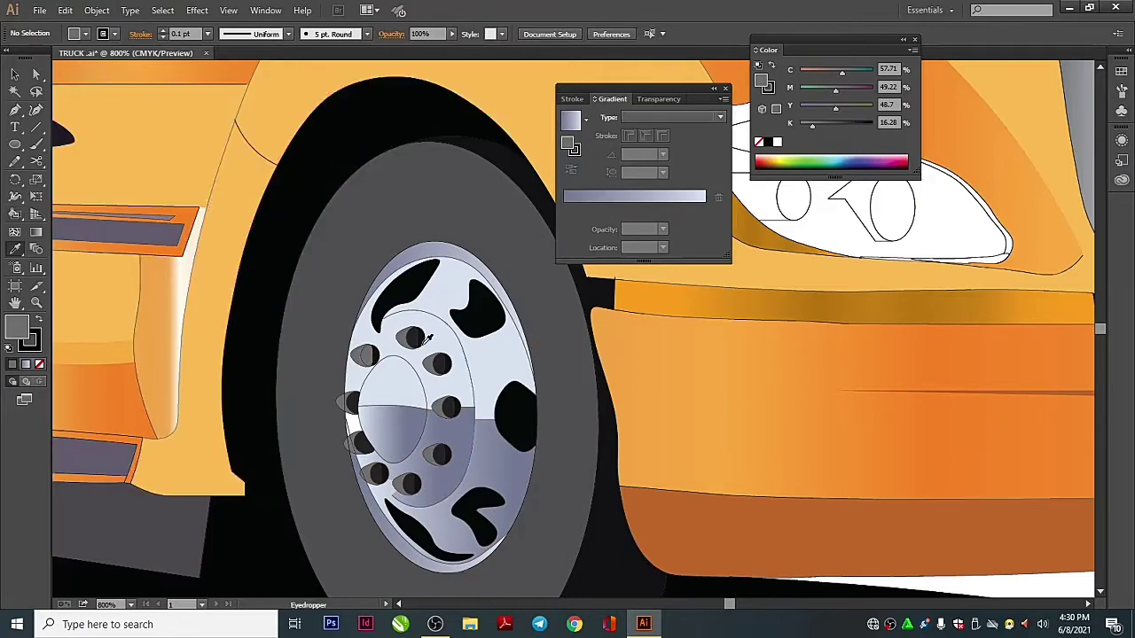
pyautogui.click(362, 367)
pyautogui.press('k')
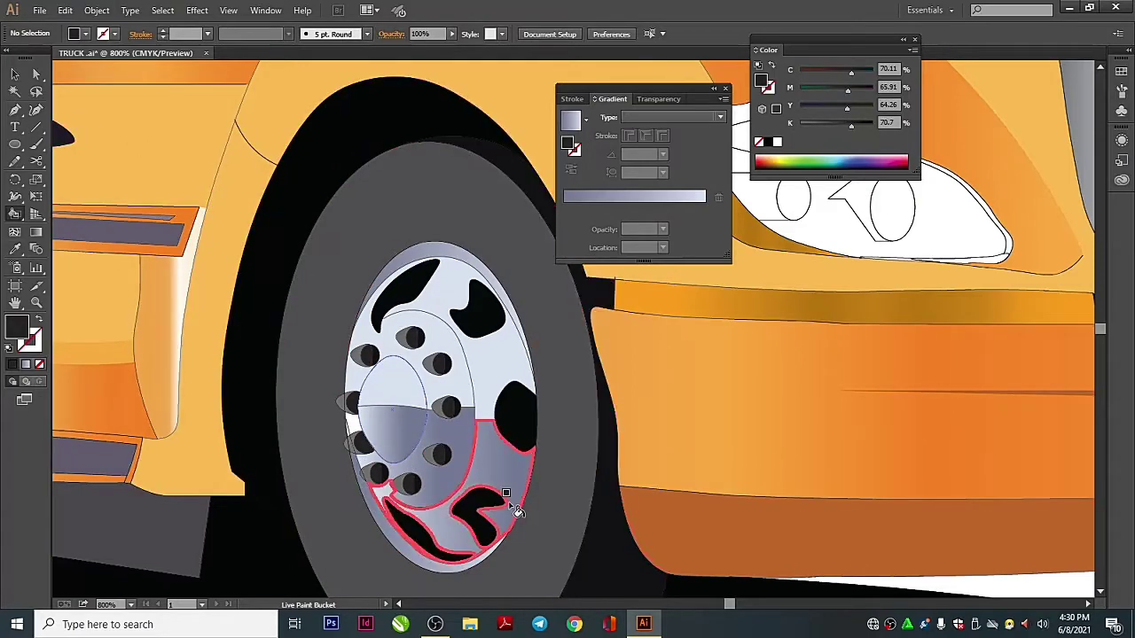
# Fill both rear hubcaps with the linear grey gradient and add a stop at about 42%
pyautogui.scroll(-5, 434, 545)
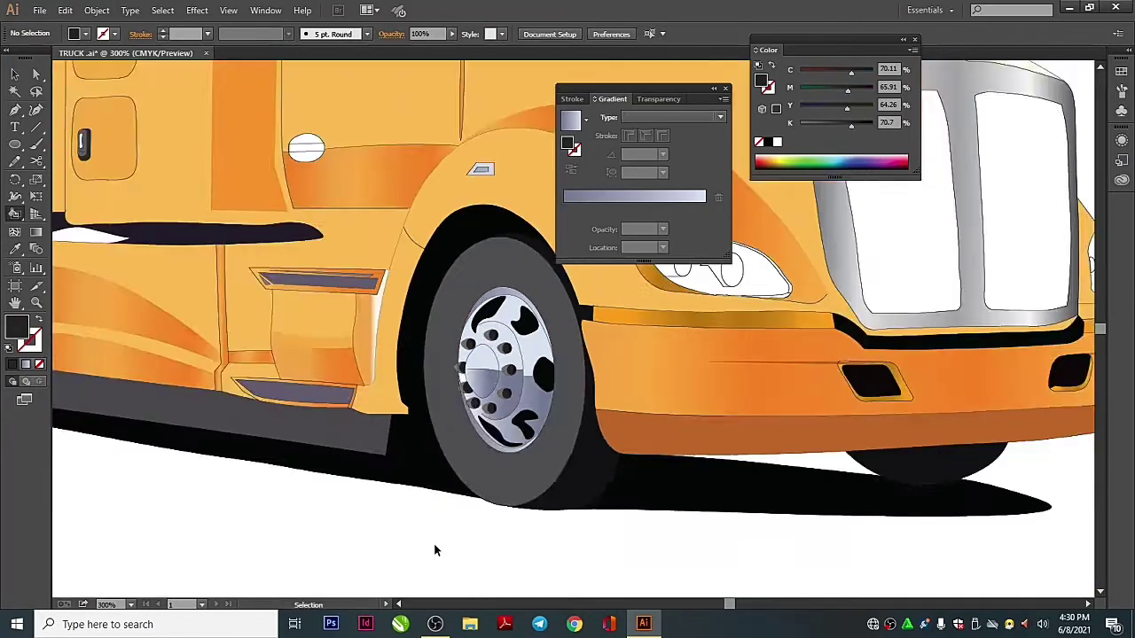
pyautogui.scroll(-4, 431, 540)
pyautogui.scroll(2, 274, 481)
pyautogui.moveTo(450, 510); pyautogui.dragTo(641, 500)
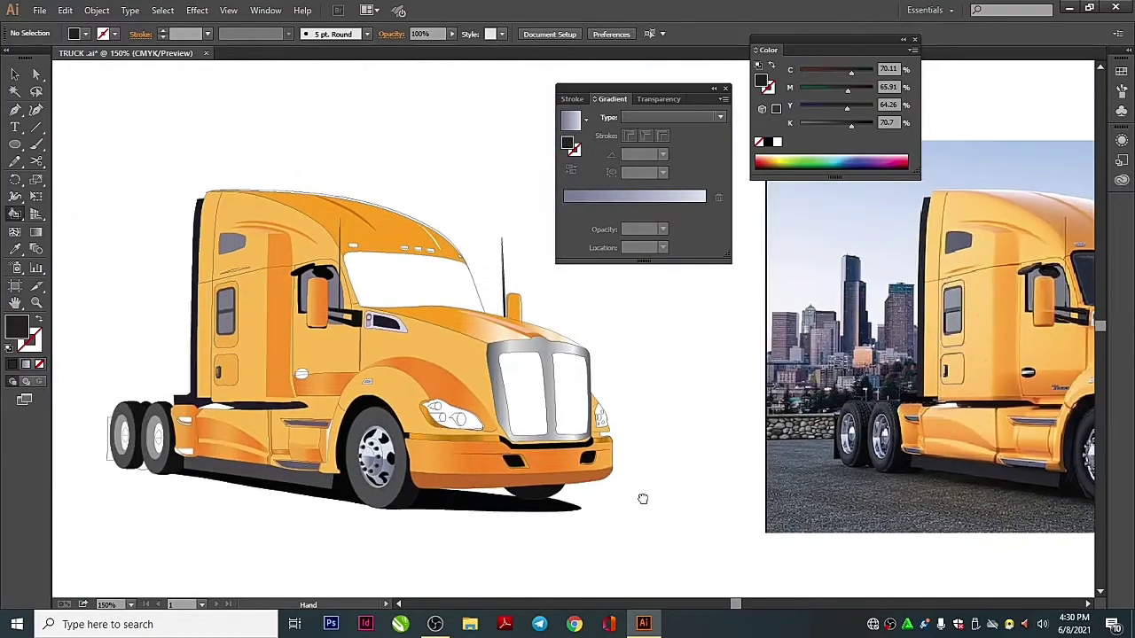
pyautogui.moveTo(289, 501)
pyautogui.mouseDown()
pyautogui.moveTo(357, 499)
pyautogui.moveTo(453, 526)
pyautogui.mouseUp()
pyautogui.click(460, 484)
pyautogui.scroll(2, 453, 527)
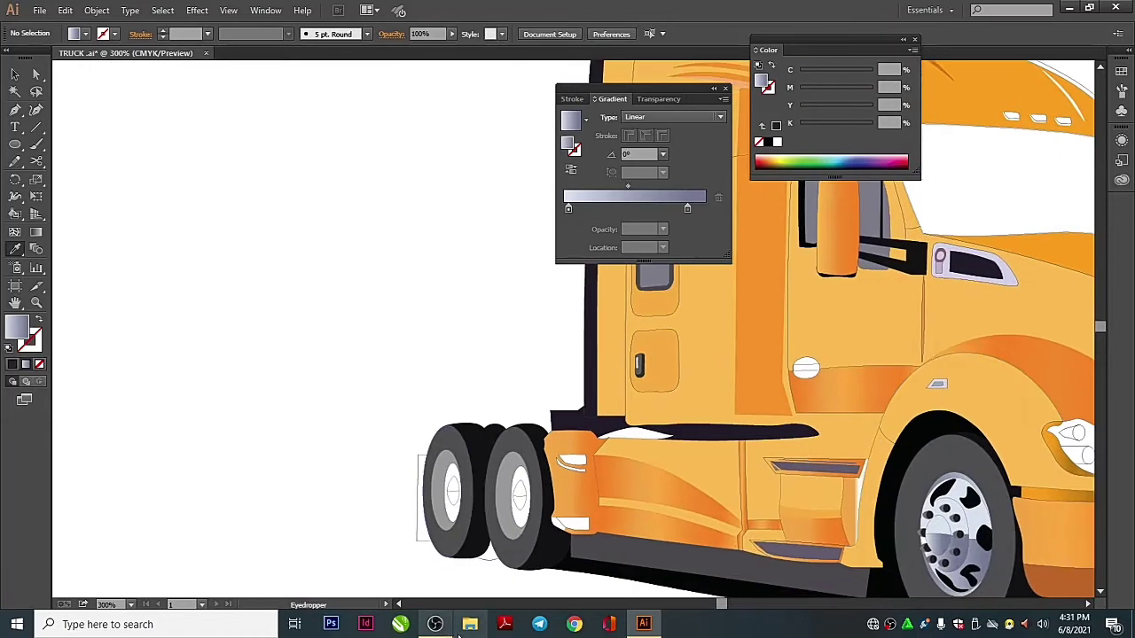
pyautogui.click(518, 496)
pyautogui.click(456, 501)
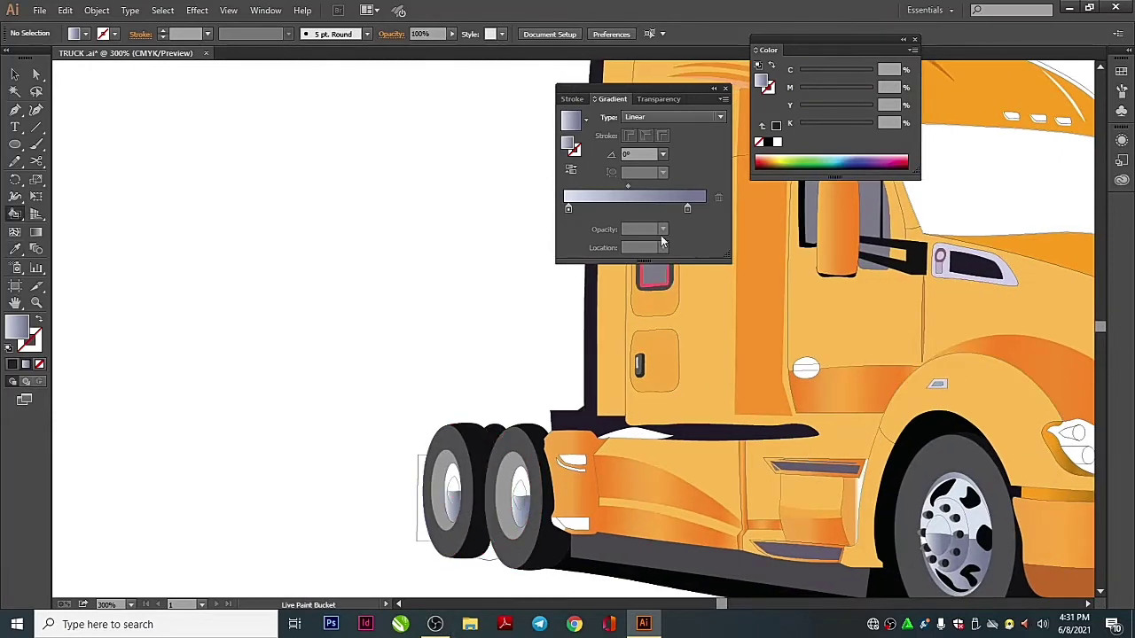
pyautogui.click(623, 208)
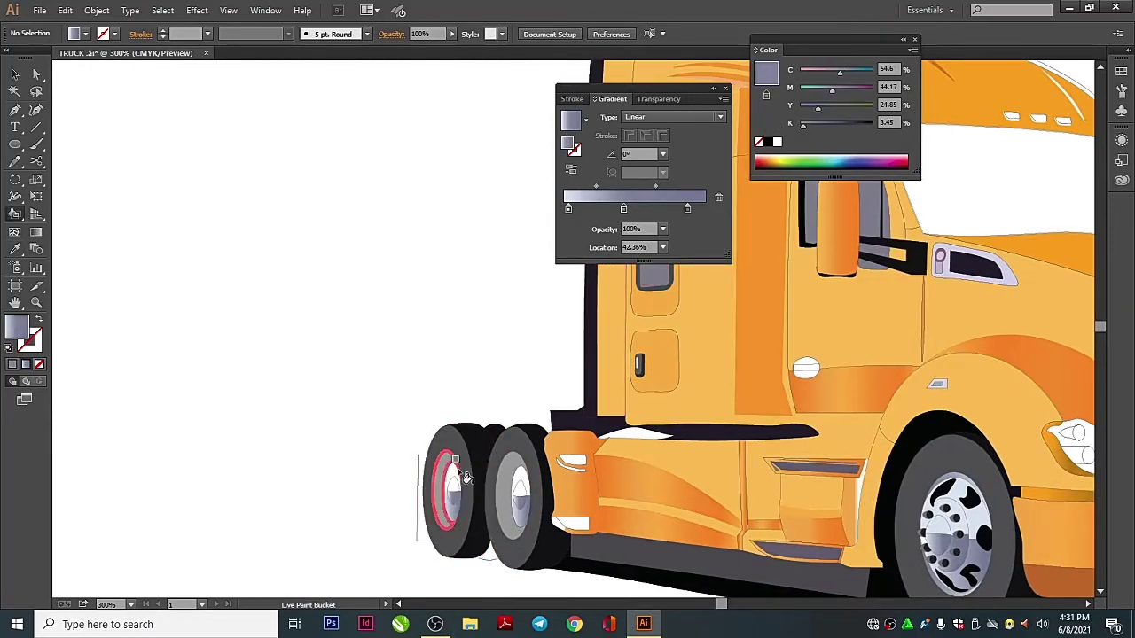
# Sample the light gradient, check the reference photo, and adjust the dark grey fill twice
pyautogui.press('i')
pyautogui.click(958, 505)
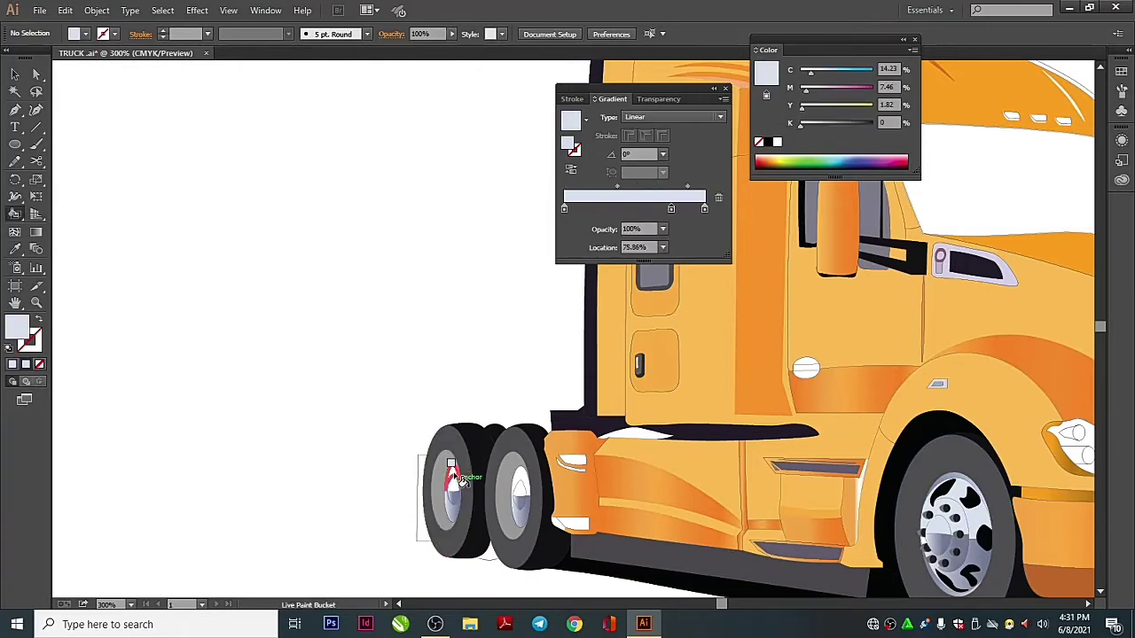
pyautogui.moveTo(460, 521)
pyautogui.mouseDown()
pyautogui.moveTo(96, 382)
pyautogui.moveTo(304, 473)
pyautogui.mouseUp()
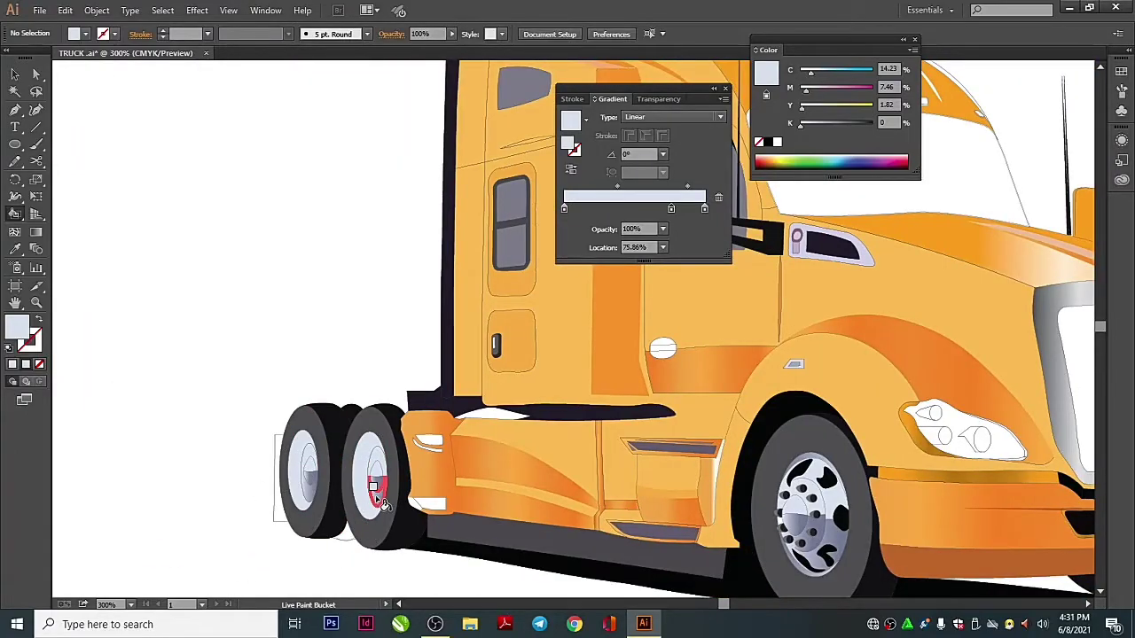
pyautogui.hscroll(5, 379, 501)
pyautogui.hscroll(5, 379, 501)
pyautogui.hscroll(-10, 76, 363)
pyautogui.doubleClick(18, 327)
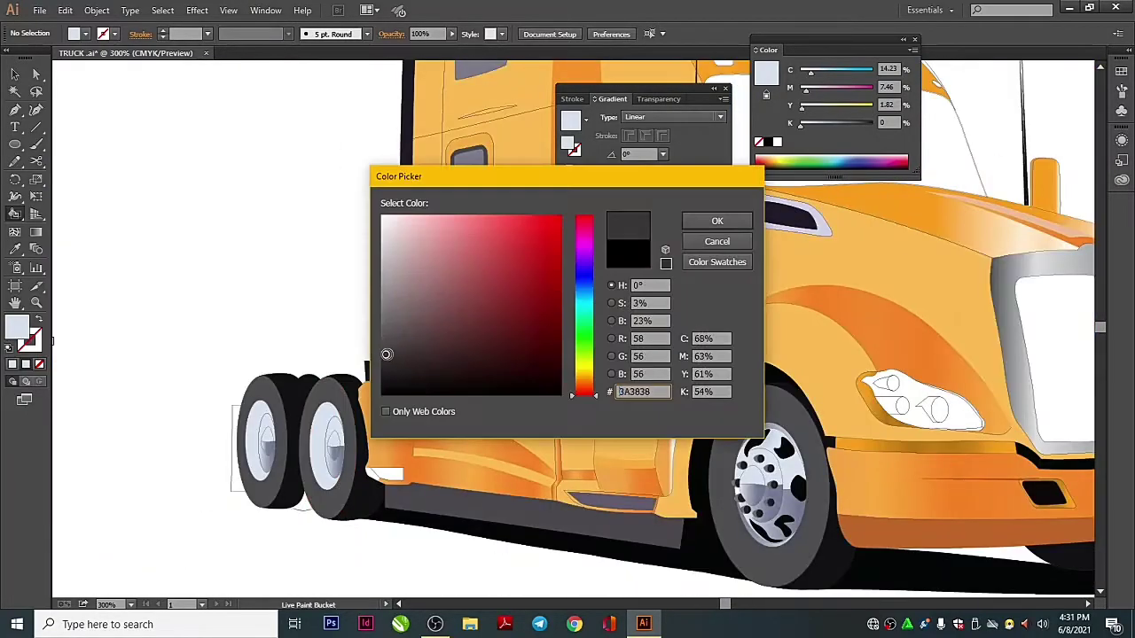
pyautogui.click(386, 351)
pyautogui.press('Return')
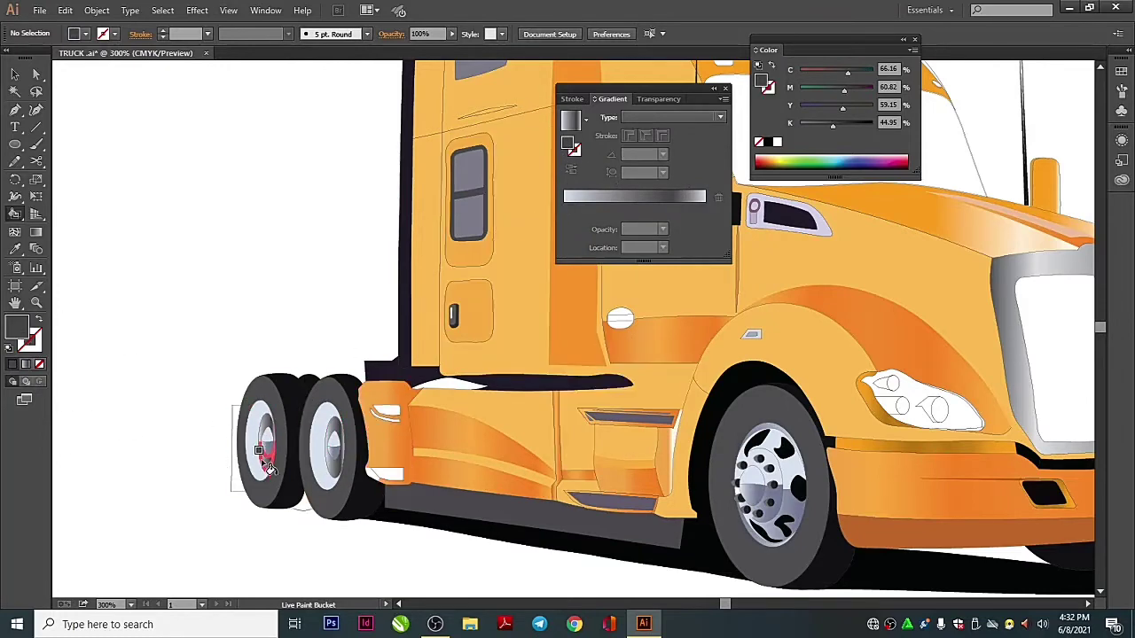
pyautogui.doubleClick(18, 326)
pyautogui.click(388, 362)
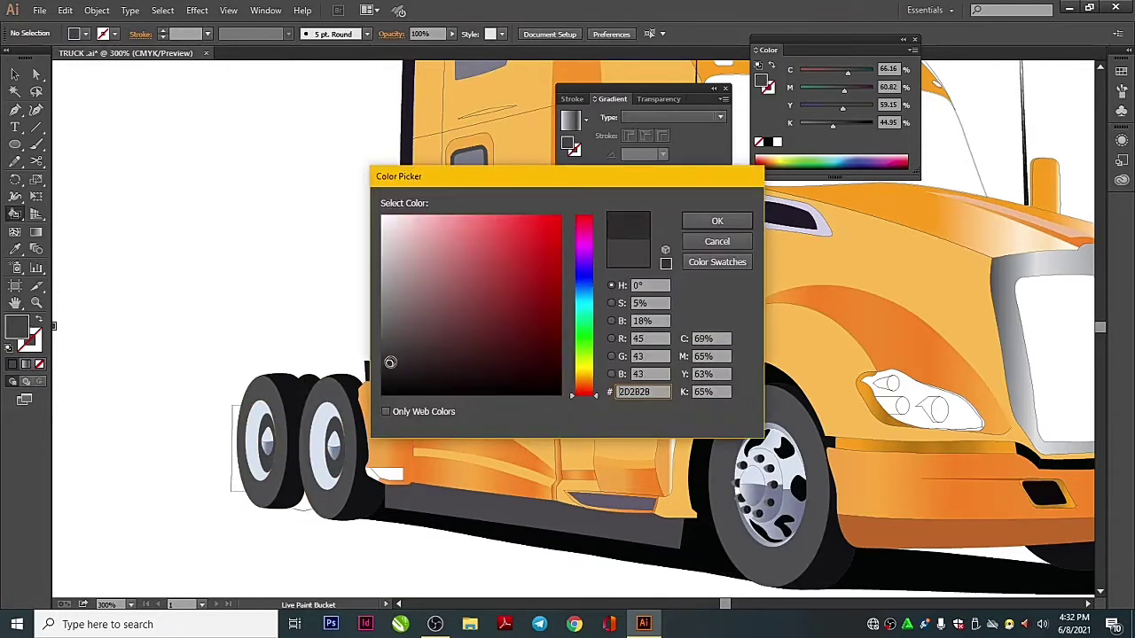
pyautogui.press('Return')
# Sample the tyre's dark blue-grey and fill the rear wheel hub with it
pyautogui.hscroll(10, 360, 413)
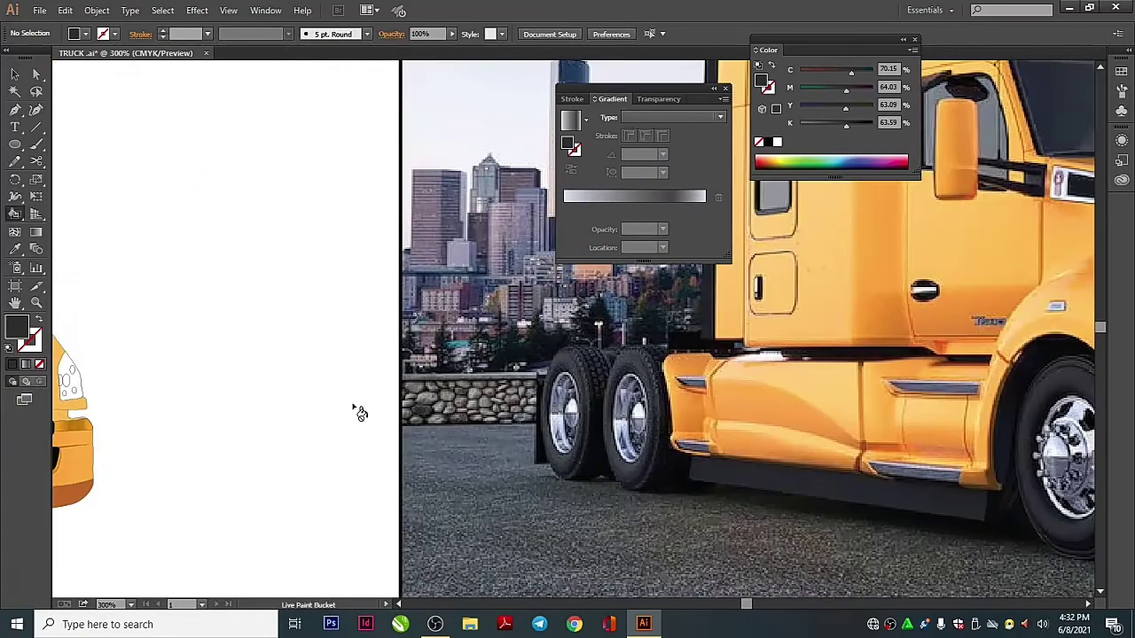
pyautogui.click(639, 393)
pyautogui.hscroll(-10, 639, 393)
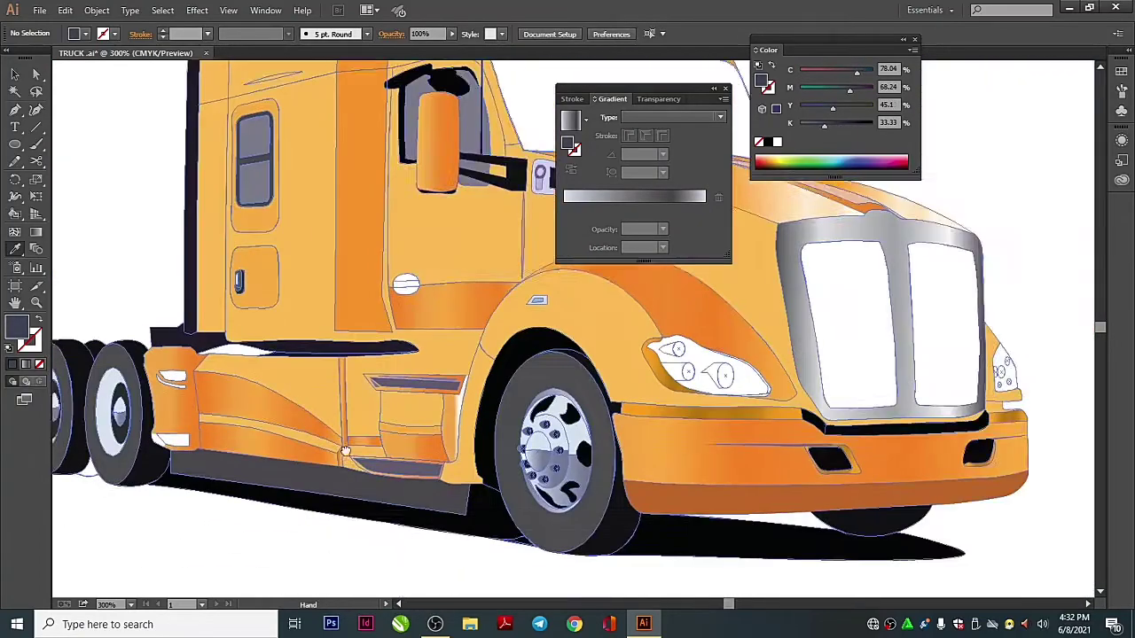
pyautogui.hscroll(-3, 273, 397)
pyautogui.click(215, 414)
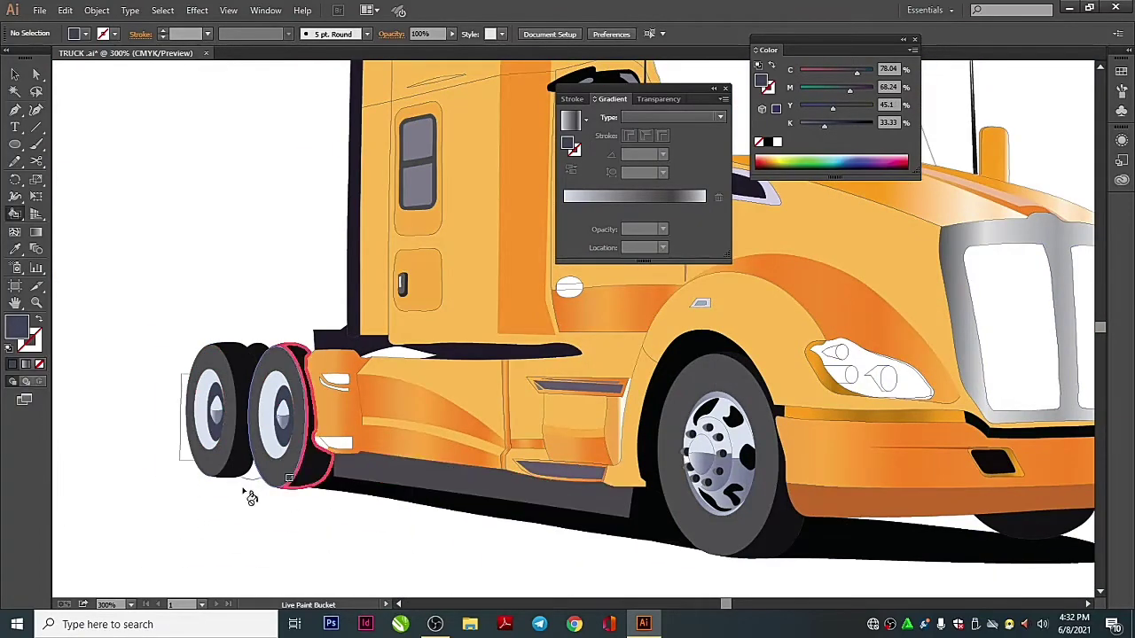
pyautogui.scroll(-5, 214, 511)
pyautogui.hscroll(5, 214, 511)
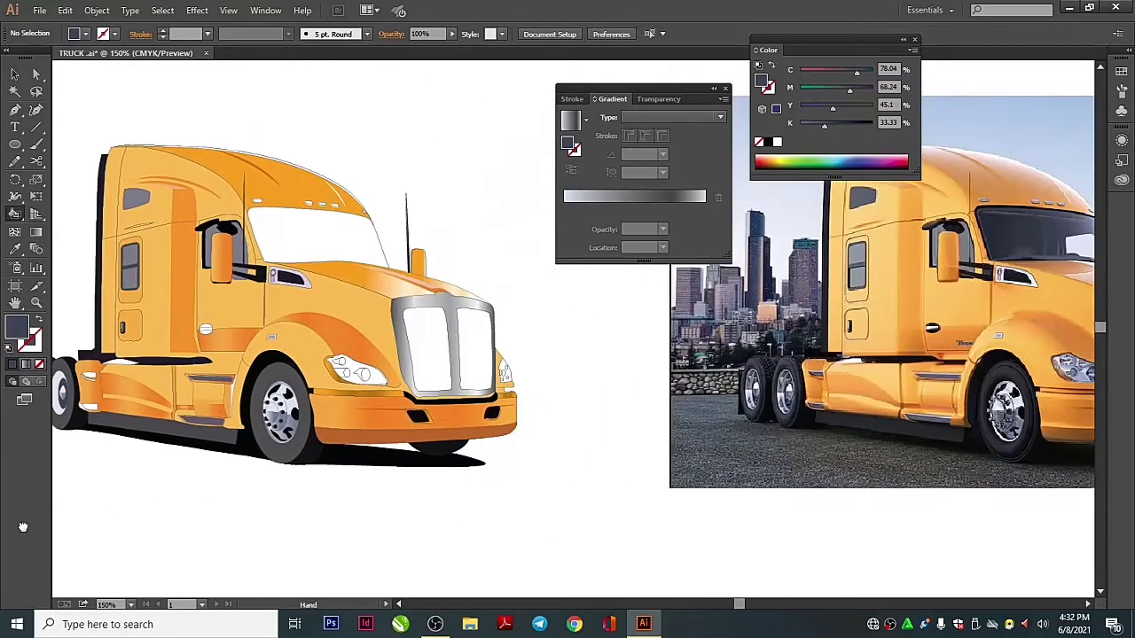
pyautogui.hscroll(-4, 213, 511)
pyautogui.scroll(5, 162, 527)
pyautogui.scroll(1, 317, 534)
# Realign the rear wheel hub and reshape its curve with the Pen tool
pyautogui.hscroll(-1, 212, 505)
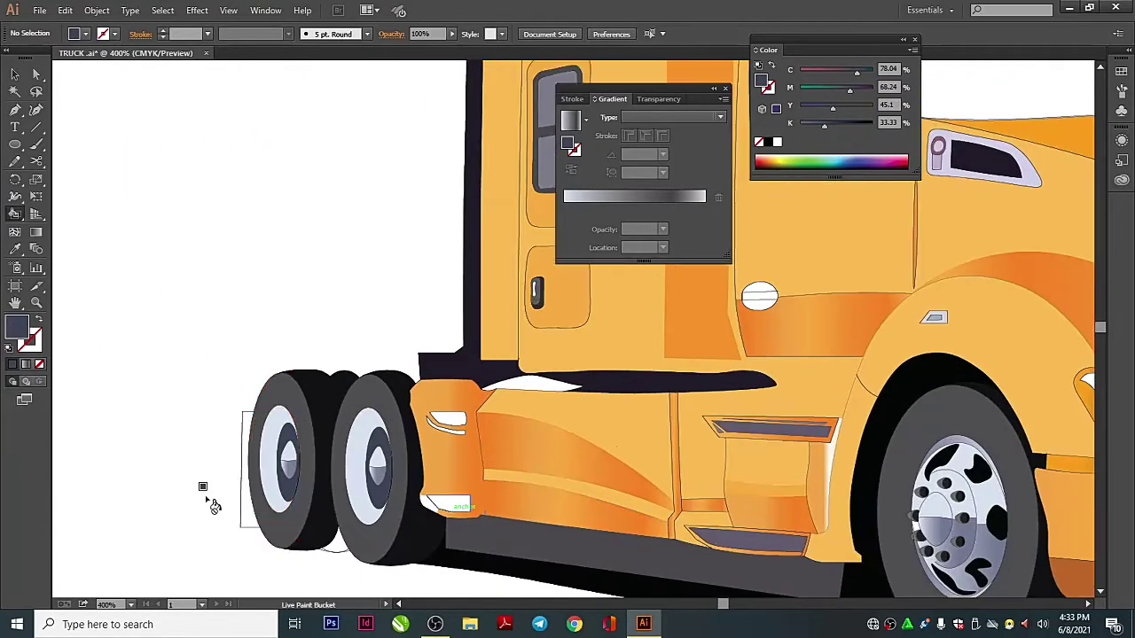
pyautogui.press('v')
pyautogui.moveTo(262, 473); pyautogui.dragTo(371, 474)
pyautogui.press('p')
pyautogui.hotkey('ctrl', '+')
pyautogui.hotkey('ctrl', '+')
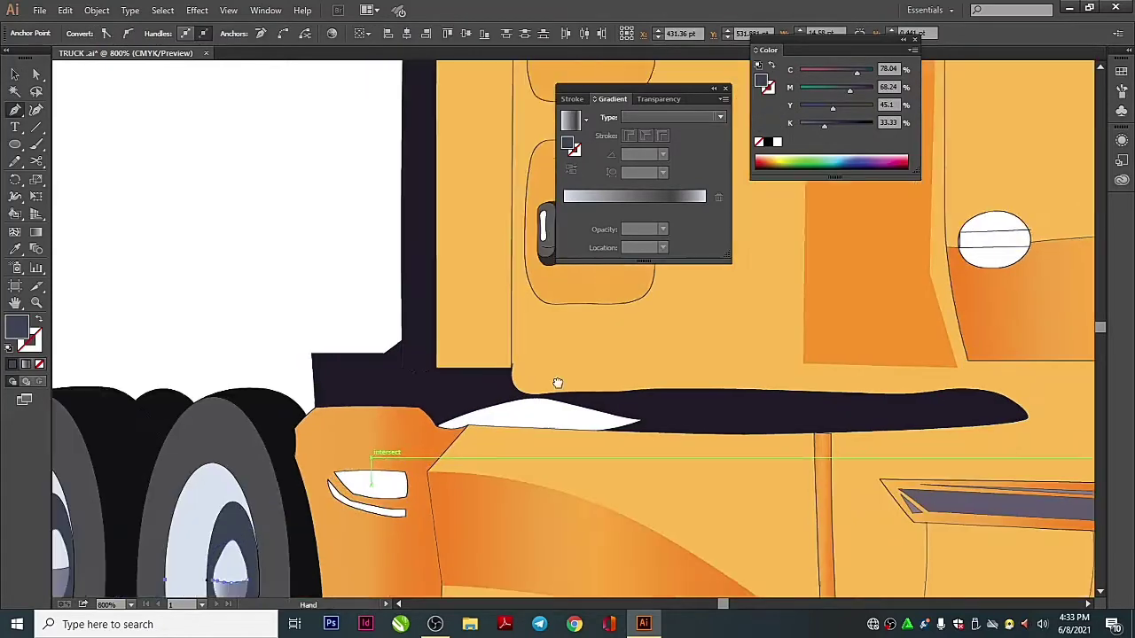
pyautogui.moveTo(367, 473); pyautogui.dragTo(613, 387)
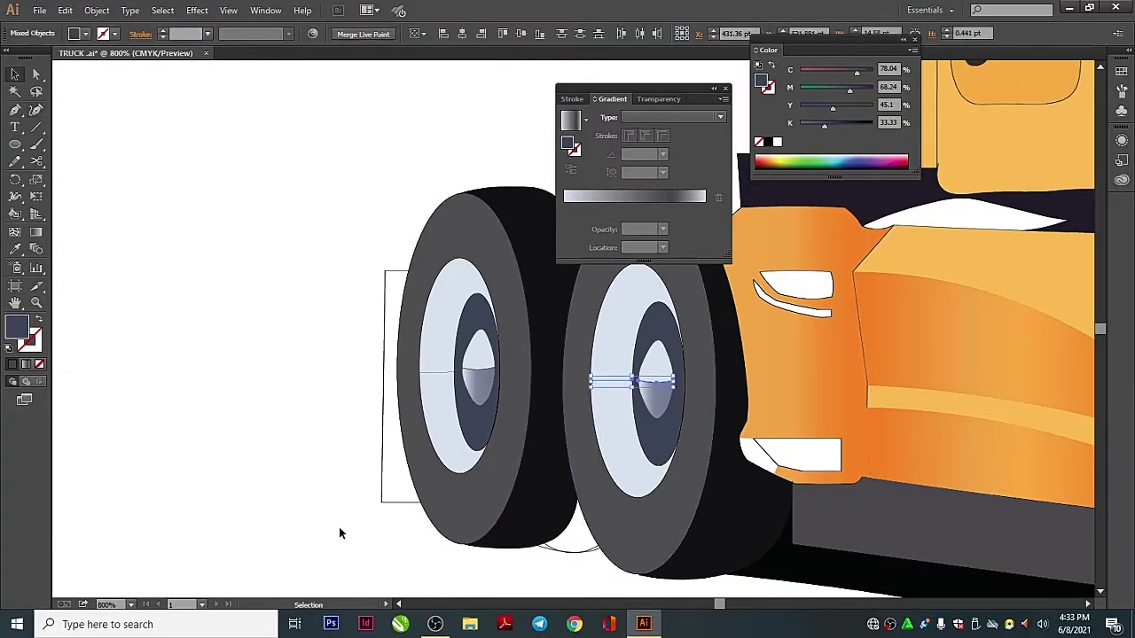
# Group the rear wheel paths and merge them into the Live Paint artwork
pyautogui.moveTo(299, 324); pyautogui.dragTo(628, 413)
pyautogui.rightClick(541, 382)
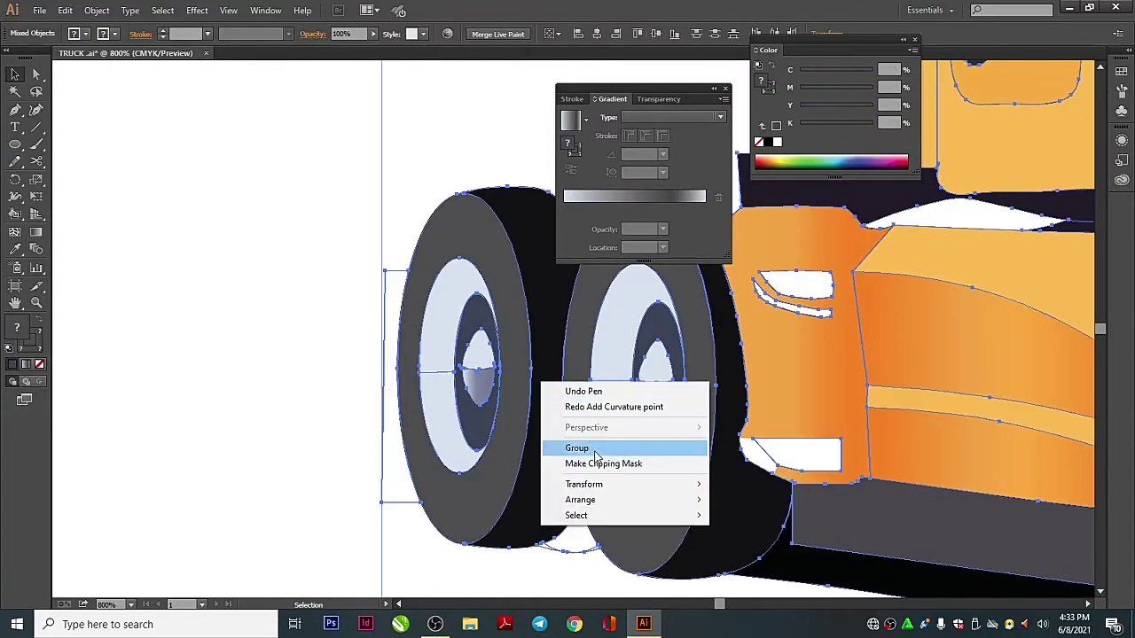
pyautogui.click(576, 448)
pyautogui.click(97, 10)
pyautogui.click(337, 387)
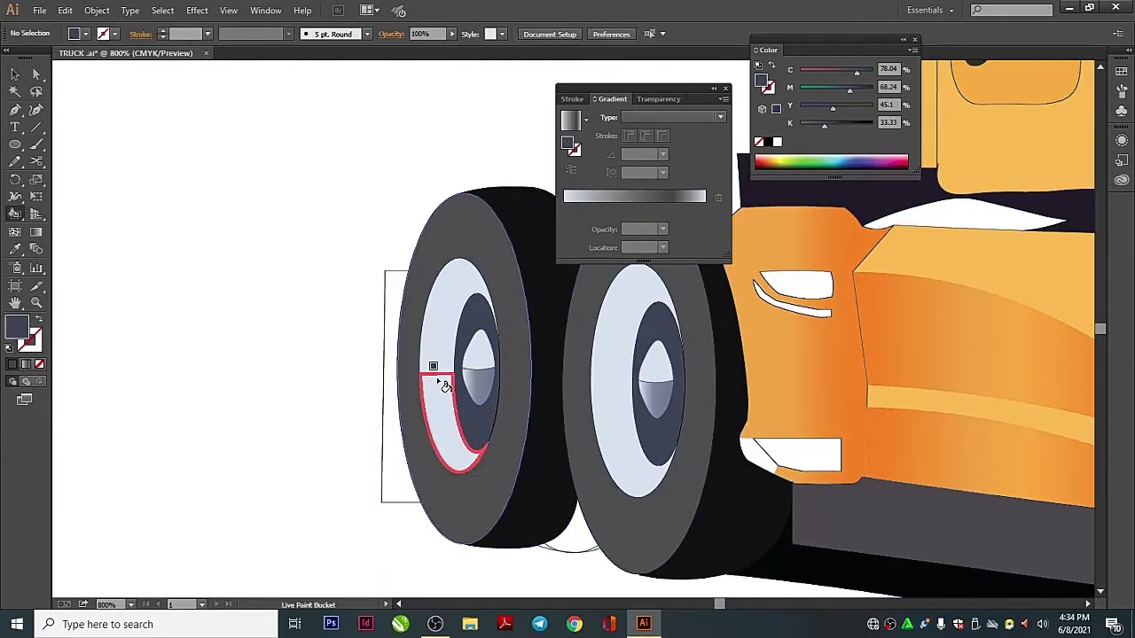
# Fill the rear rim sections with a light blue-grey gradient swatch
pyautogui.click(585, 118)
pyautogui.click(506, 197)
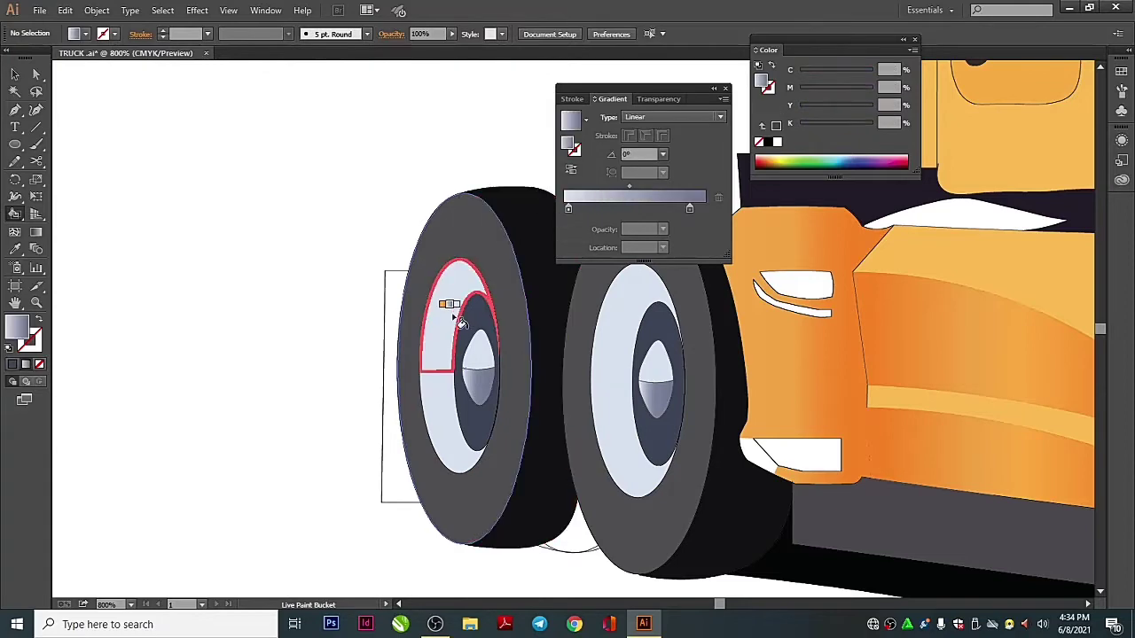
pyautogui.scroll(-1, 940, 511)
pyautogui.scroll(-1, 899, 522)
pyautogui.scroll(-1, 233, 514)
# Eyedrop the dark grey from the photo, then the orange gradient from the truck body
pyautogui.scroll(-1, 231, 516)
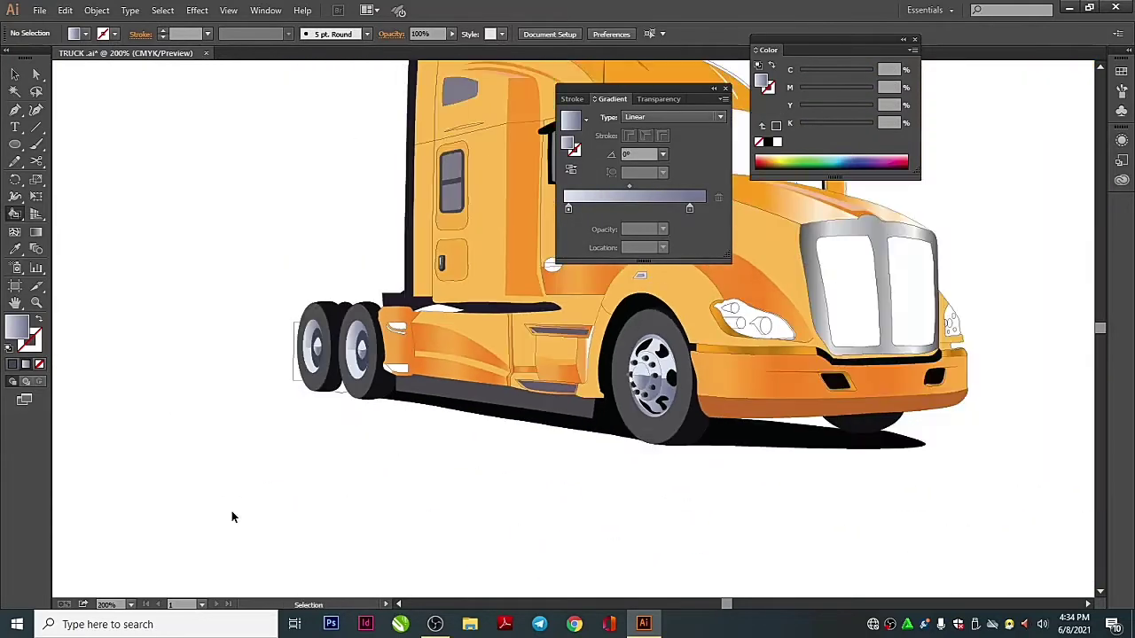
pyautogui.hscroll(5, 266, 499)
pyautogui.press('i')
pyautogui.click(913, 406)
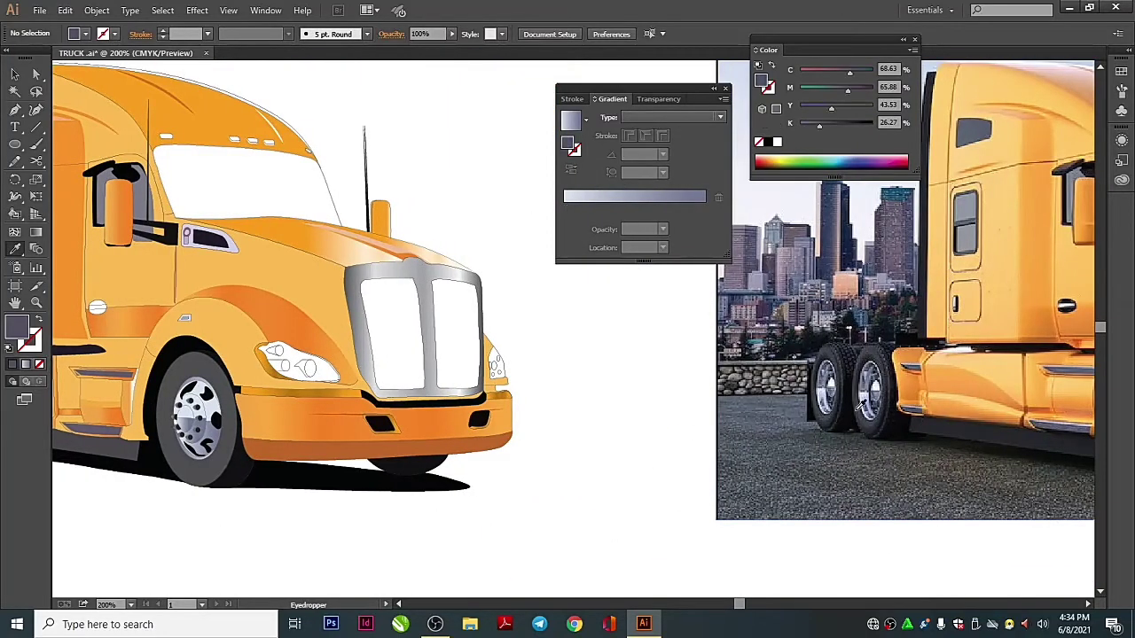
pyautogui.hscroll(-5, 860, 404)
pyautogui.scroll(1, 798, 469)
pyautogui.hscroll(5, 434, 396)
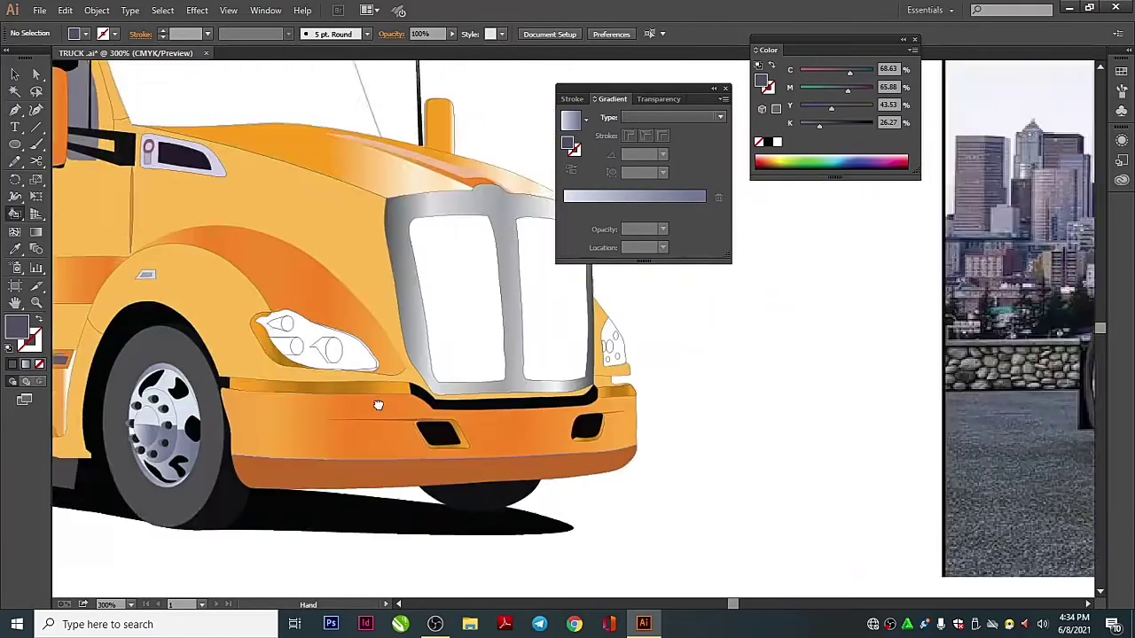
pyautogui.hscroll(2, 529, 411)
pyautogui.hscroll(-5, 529, 411)
pyautogui.moveTo(1073, 455); pyautogui.dragTo(923, 470)
pyautogui.hscroll(-5, 923, 470)
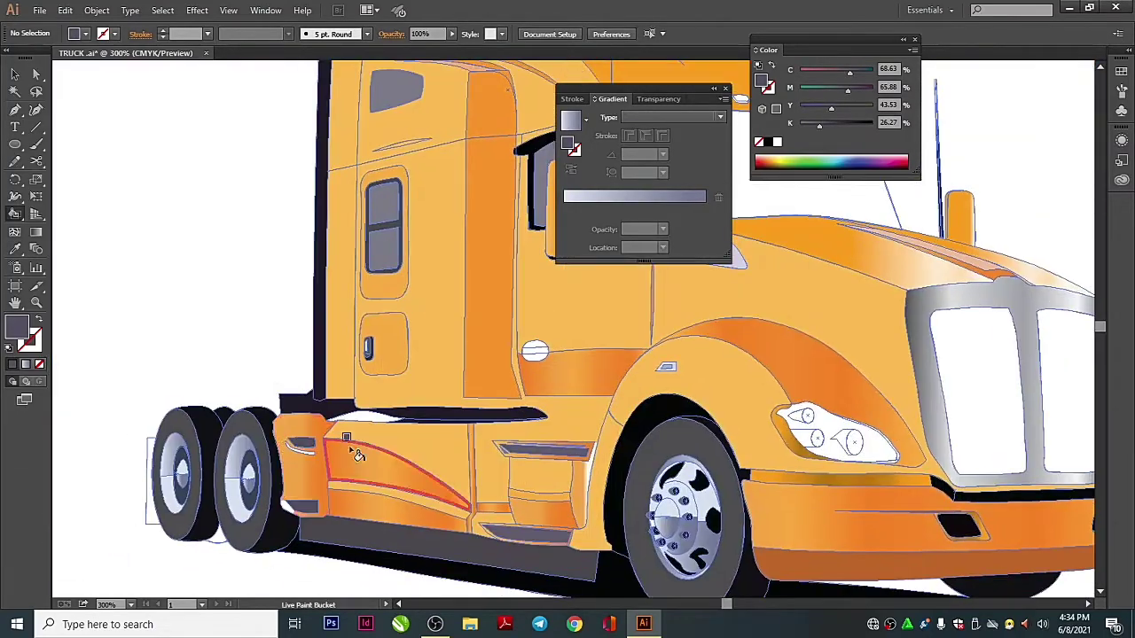
pyautogui.click(343, 447)
# Set the fill to a darker orange, C96605, in the Color Picker
pyautogui.doubleClick(20, 341)
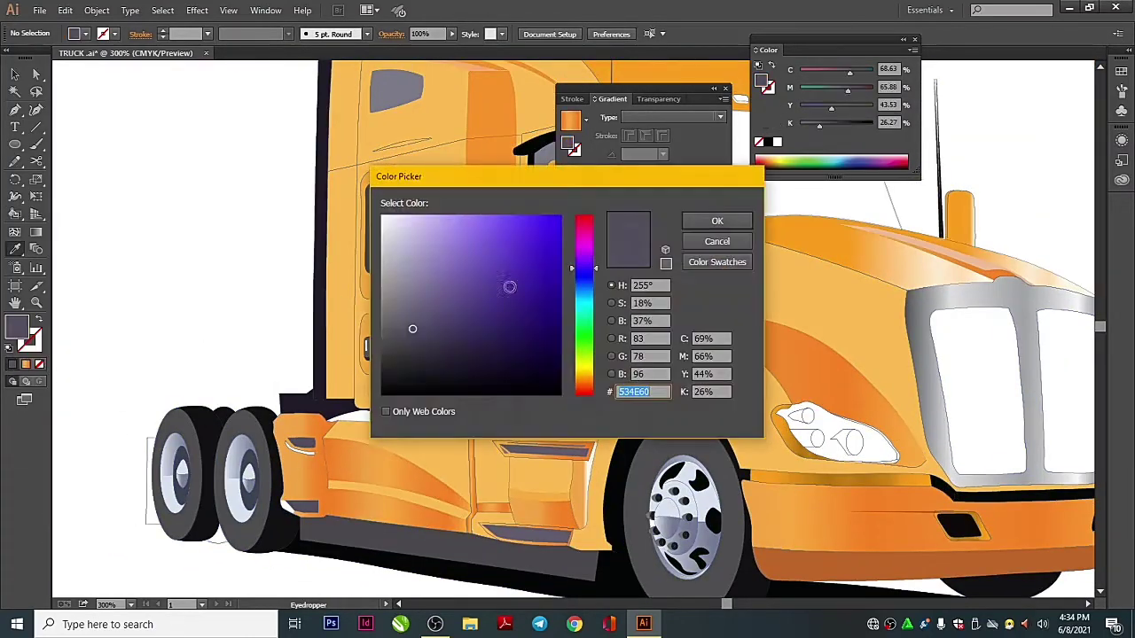
pyautogui.moveTo(584, 266); pyautogui.dragTo(583, 379)
pyautogui.click(545, 222)
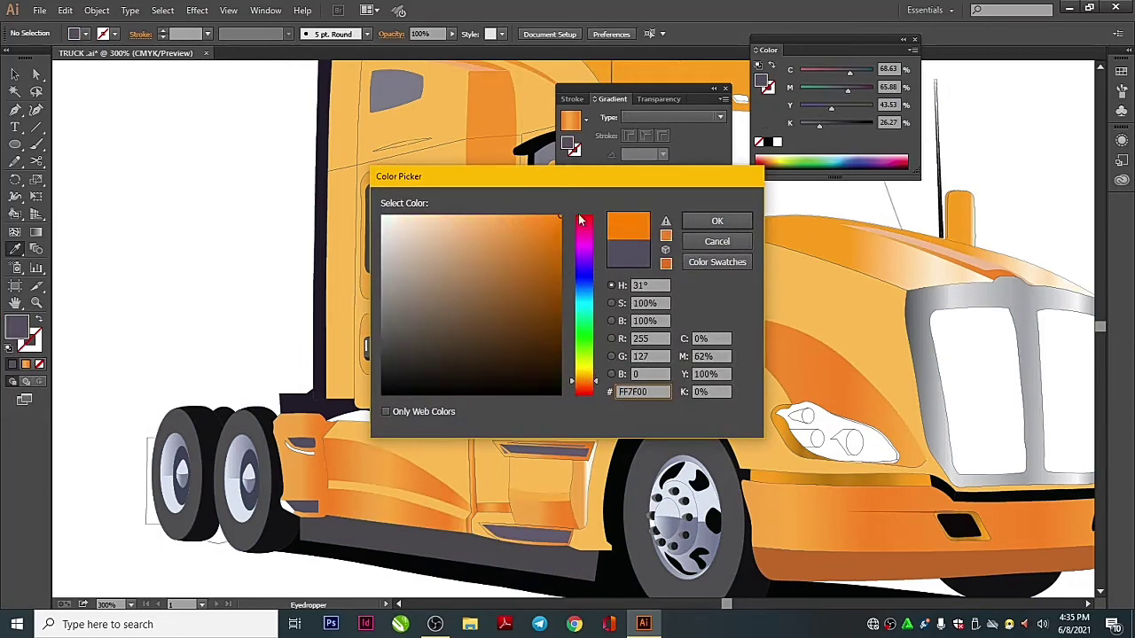
pyautogui.click(557, 253)
pyautogui.click(716, 221)
# Live Paint the lower side fairing and rear step panels with the orange gradient
pyautogui.press('k')
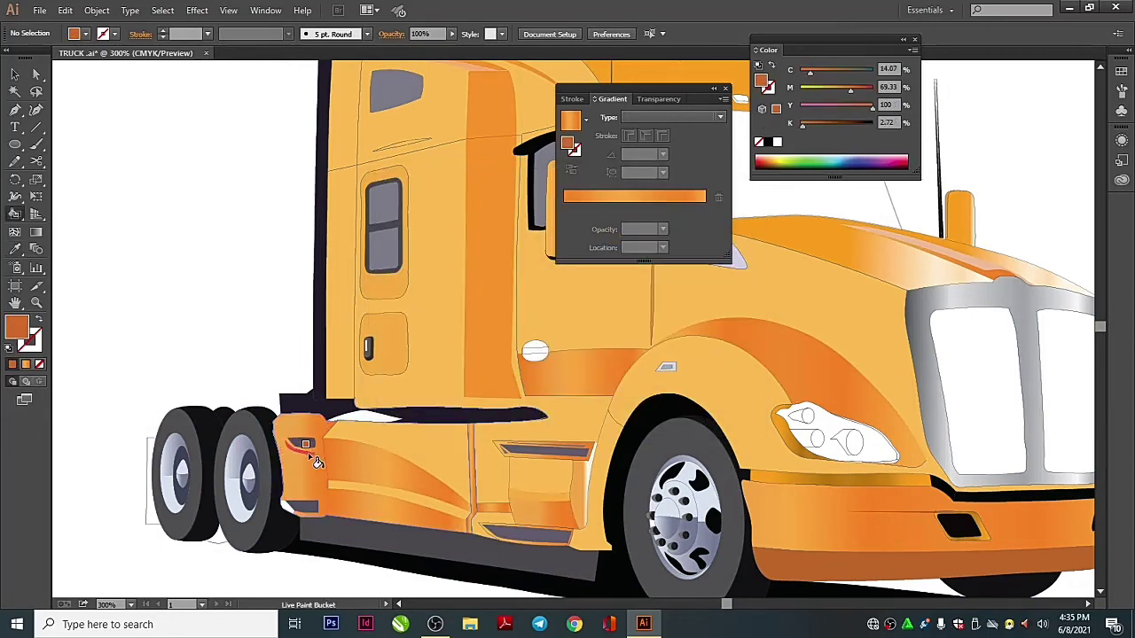
pyautogui.keyDown('alt'); pyautogui.click(299, 516); pyautogui.keyUp('alt')
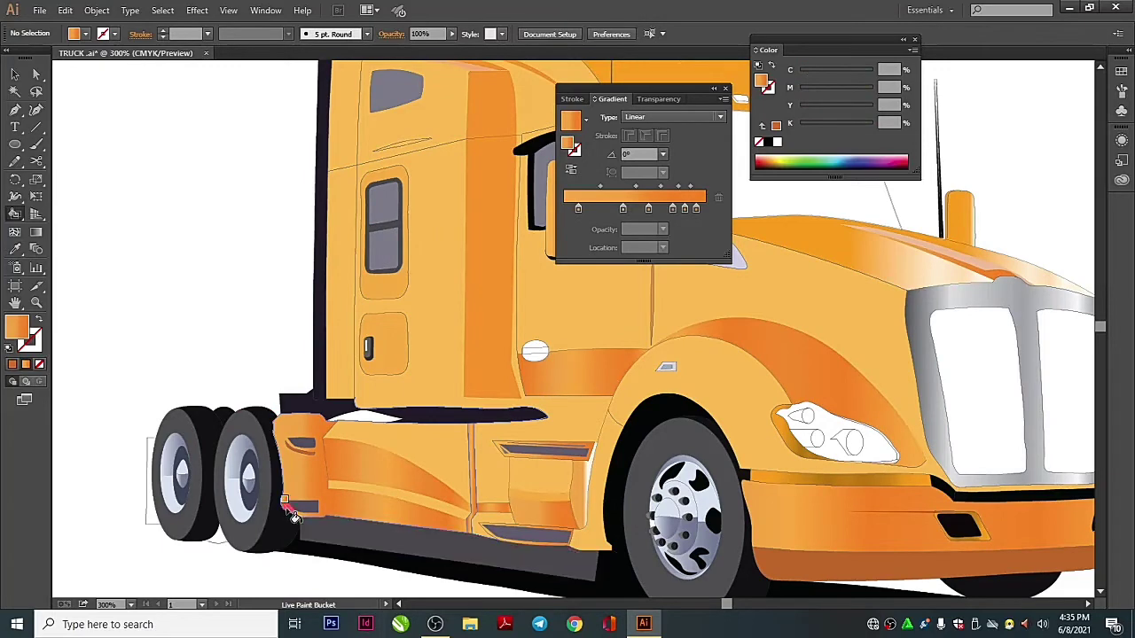
pyautogui.hotkey('ctrl', '+')
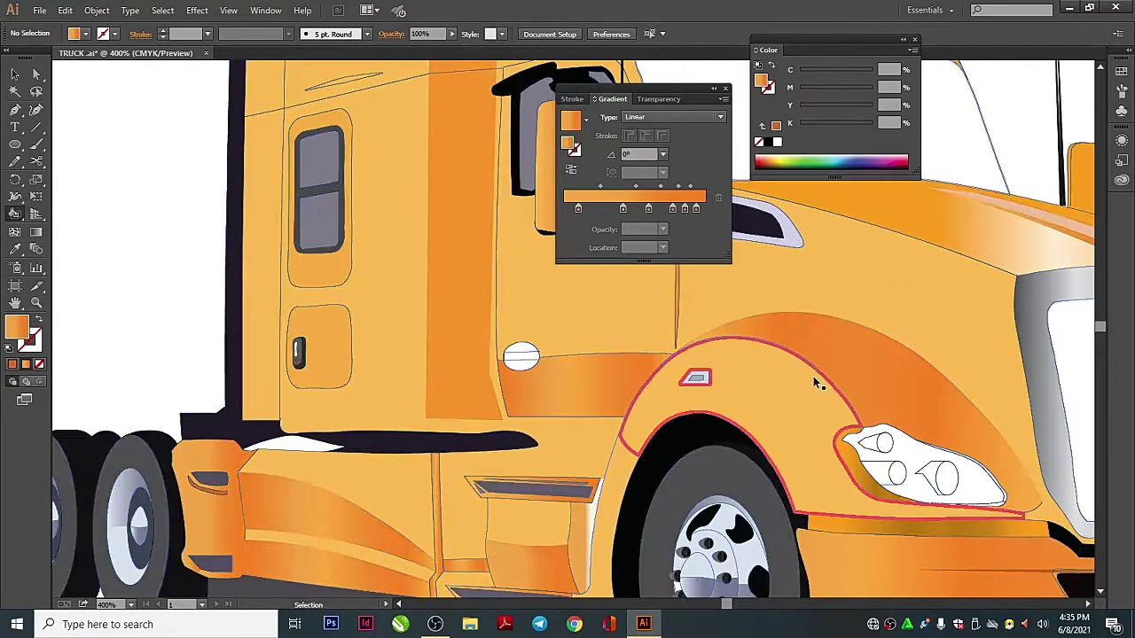
pyautogui.hotkey('ctrl', '-')
pyautogui.hotkey('ctrl', '-')
pyautogui.moveTo(657, 427); pyautogui.dragTo(434, 496)
pyautogui.moveTo(776, 506); pyautogui.dragTo(806, 513)
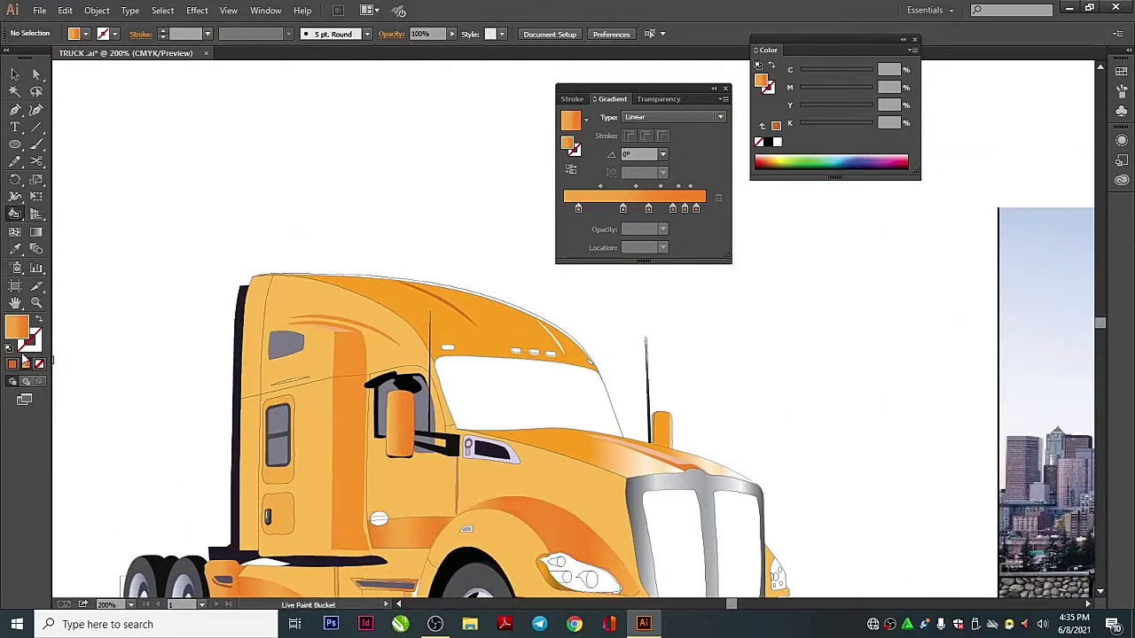
pyautogui.doubleClick(16, 328)
pyautogui.press('Escape')
# Choose the White, Black preset gradient as the Live Paint fill
pyautogui.press('k')
pyautogui.doubleClick(16, 327)
pyautogui.click(685, 223)
pyautogui.click(585, 118)
pyautogui.scroll(5, 514, 168)
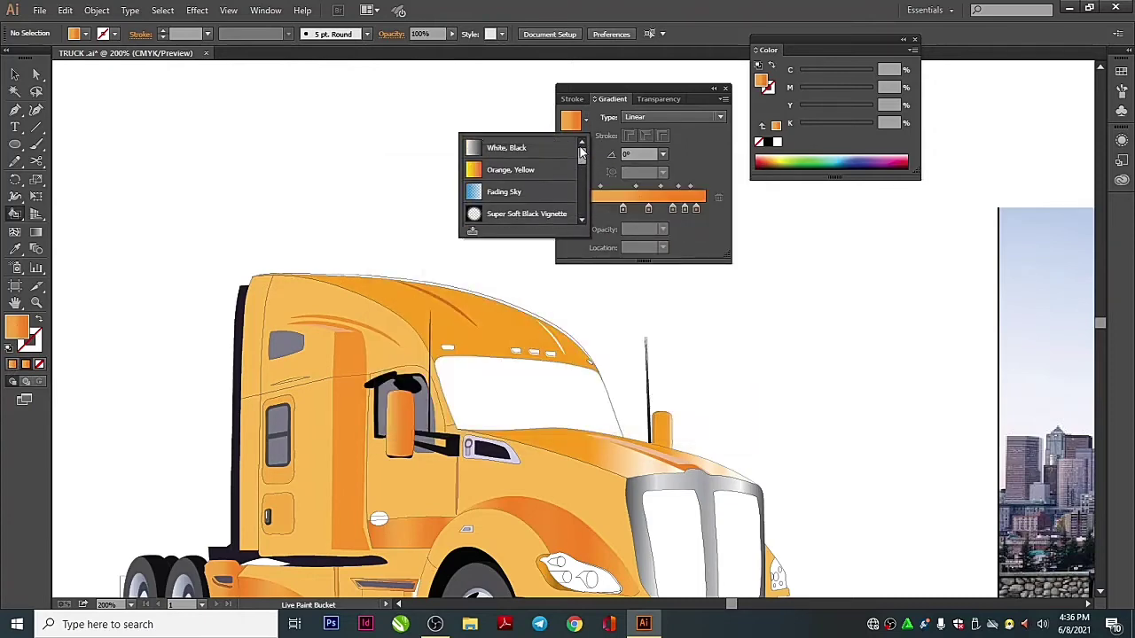
pyautogui.click(483, 144)
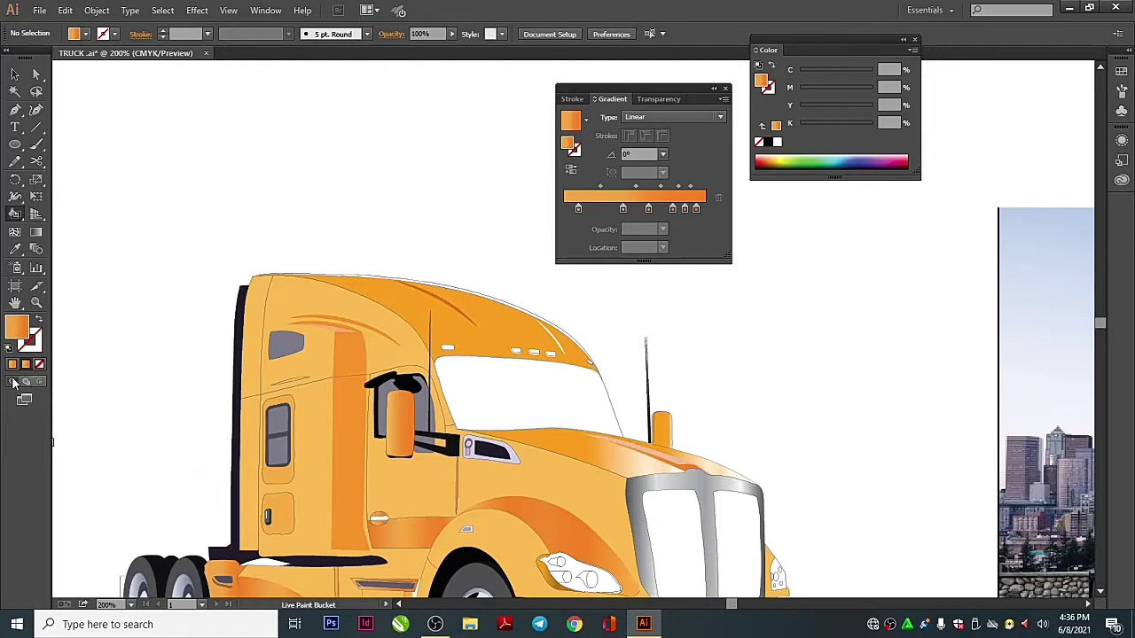
# Fill the door handle and hood vent with the white-to-black gradient
pyautogui.click(585, 118)
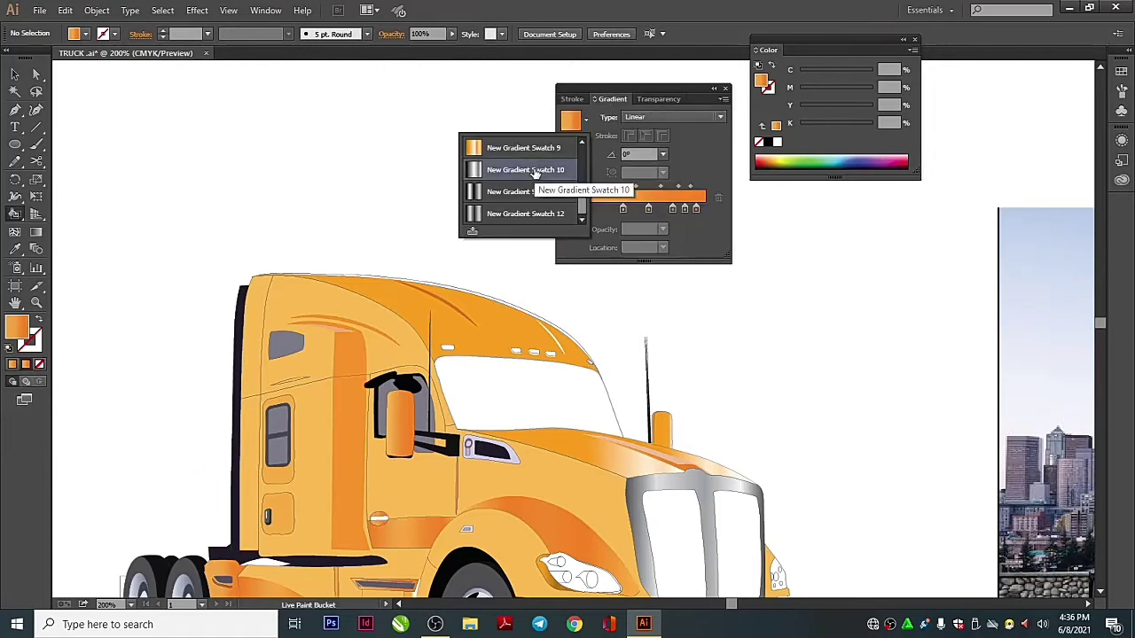
pyautogui.click(580, 186)
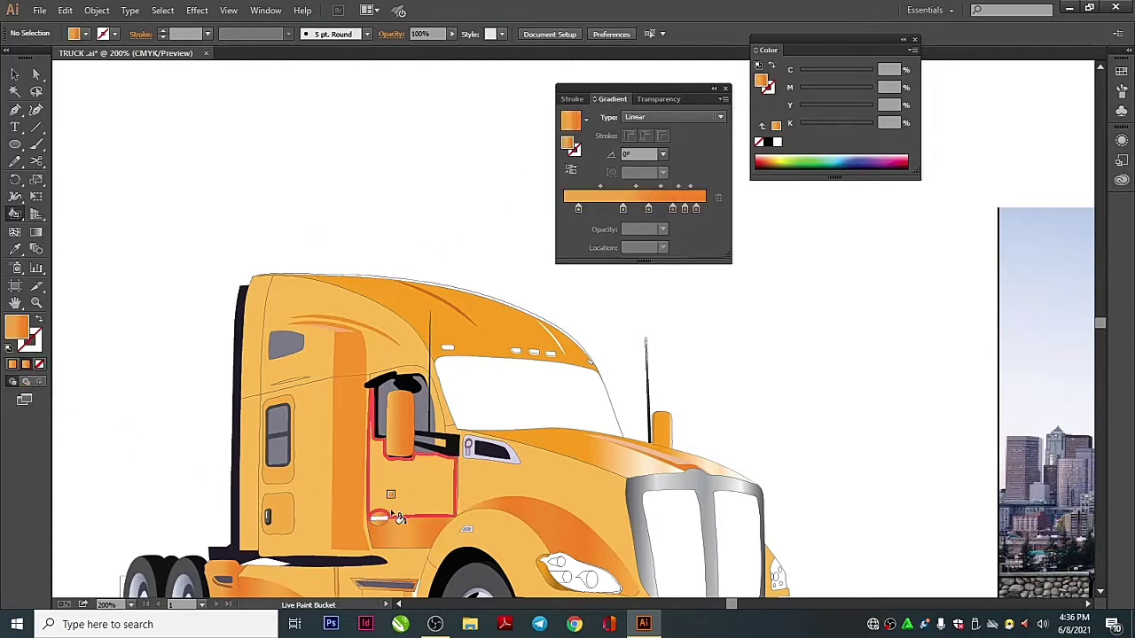
pyautogui.click(585, 118)
pyautogui.click(495, 186)
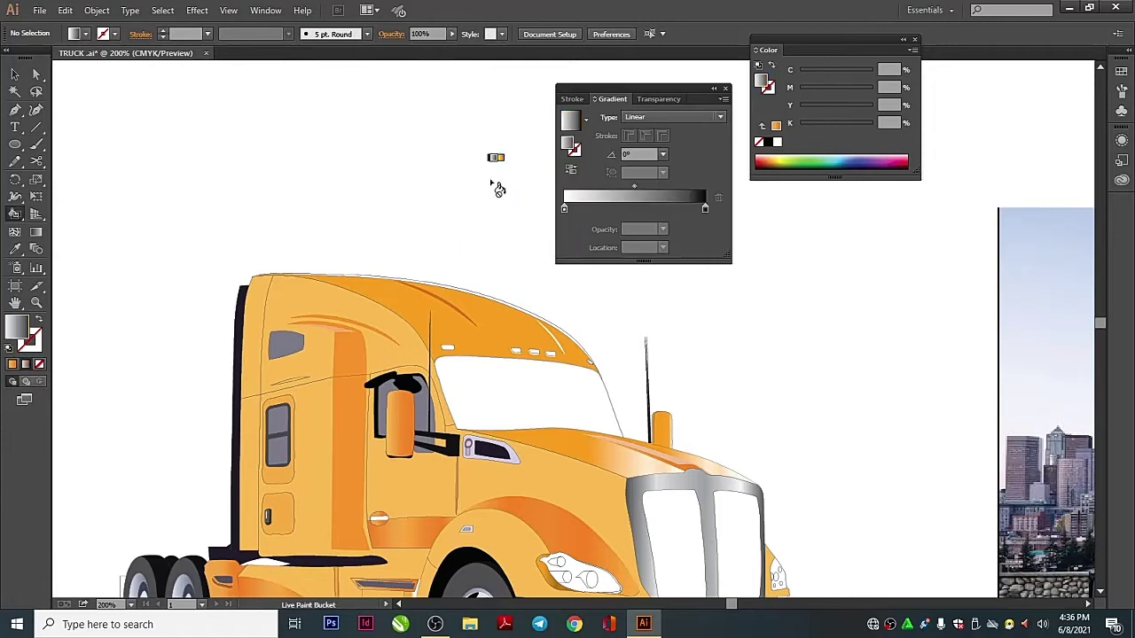
pyautogui.click(381, 521)
pyautogui.click(480, 467)
# Make the gradient's dark end black, then hide and restore the Gradient panel
pyautogui.click(564, 208)
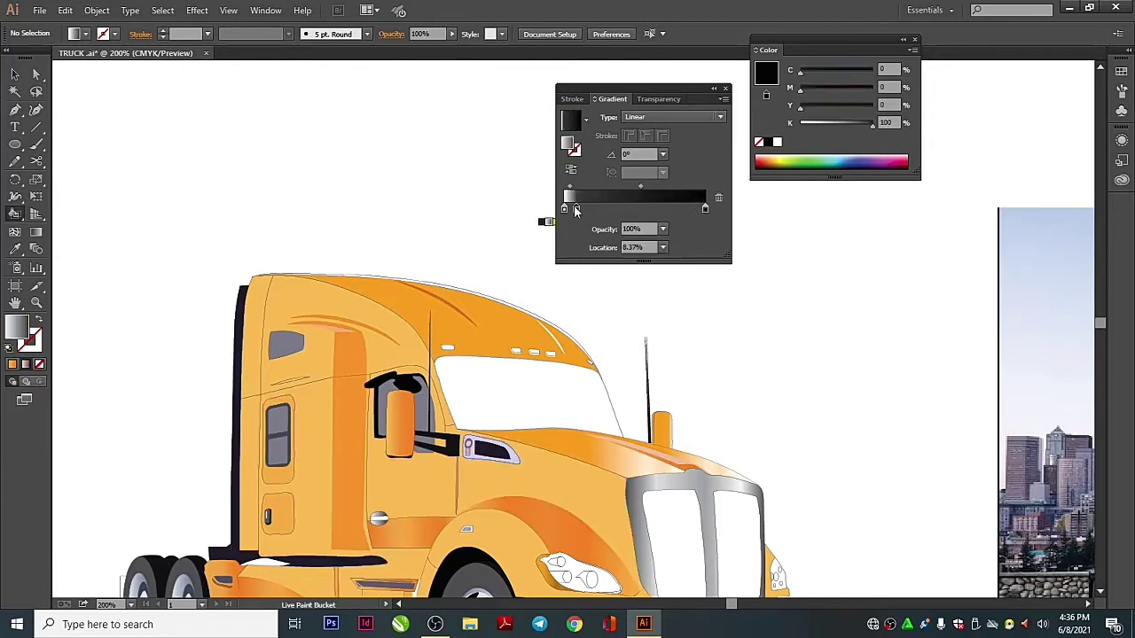
pyautogui.click(41, 367)
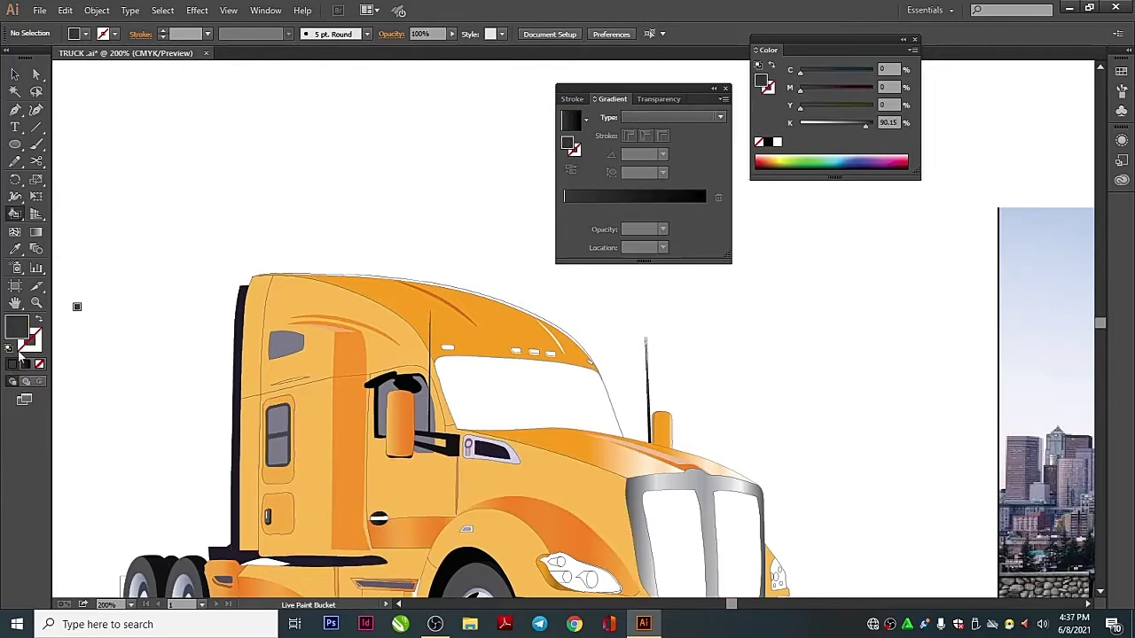
pyautogui.click(725, 89)
pyautogui.moveTo(676, 236); pyautogui.dragTo(502, 240)
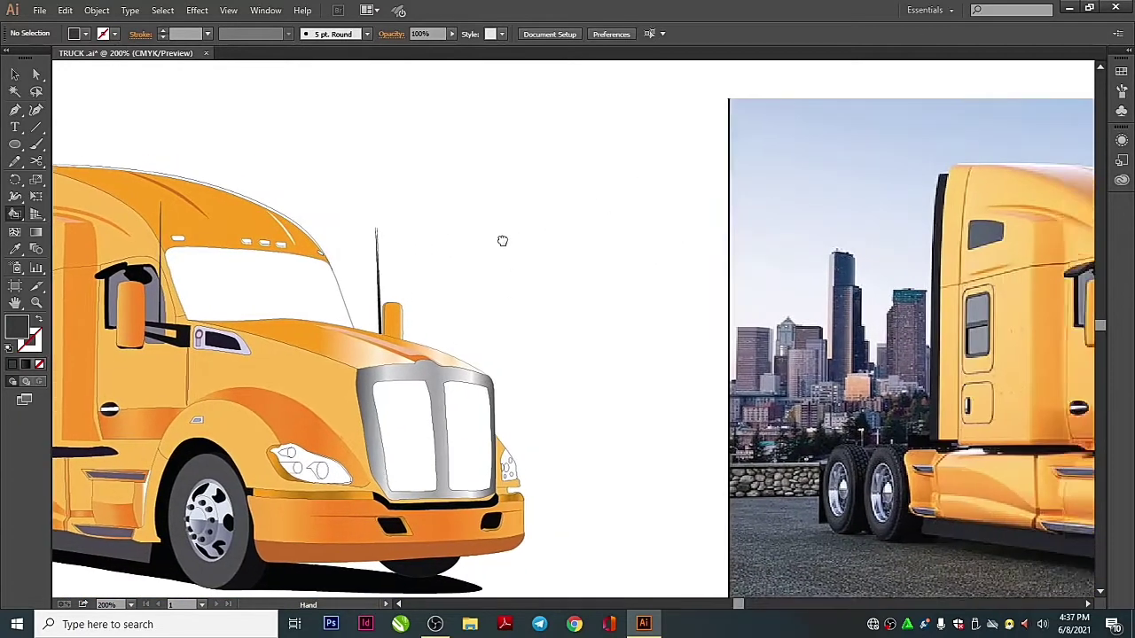
pyautogui.hotkey('ctrl', 'F9')
# Try grey presets, from New Gradient Swatch 10 to a black-to-white chrome gradient
pyautogui.click(585, 118)
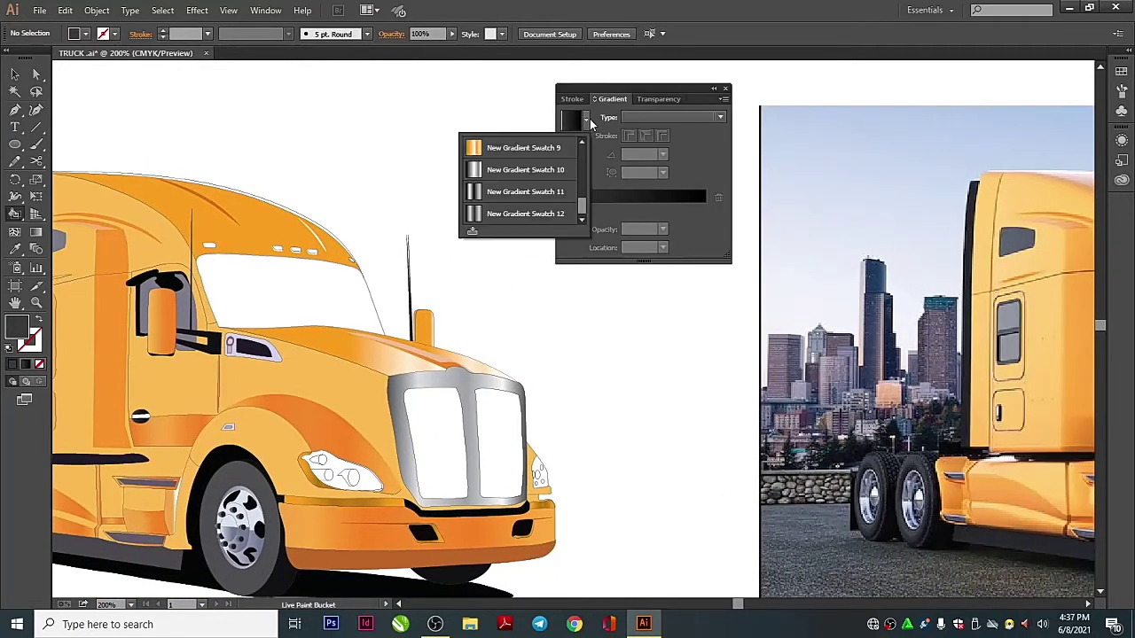
pyautogui.click(532, 174)
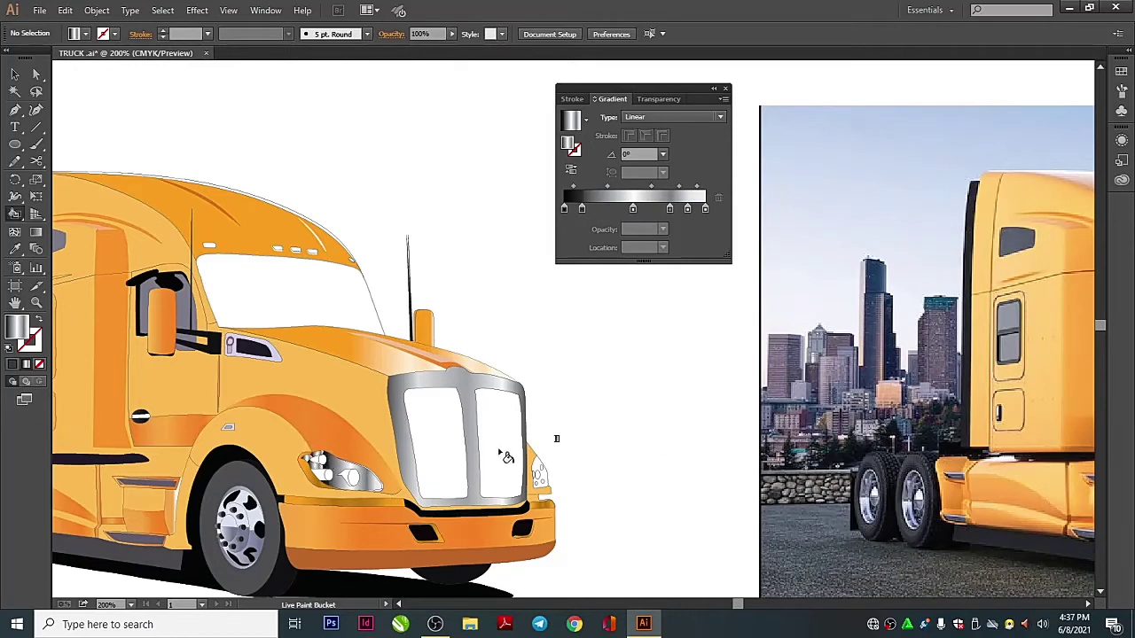
pyautogui.click(585, 119)
pyautogui.click(523, 213)
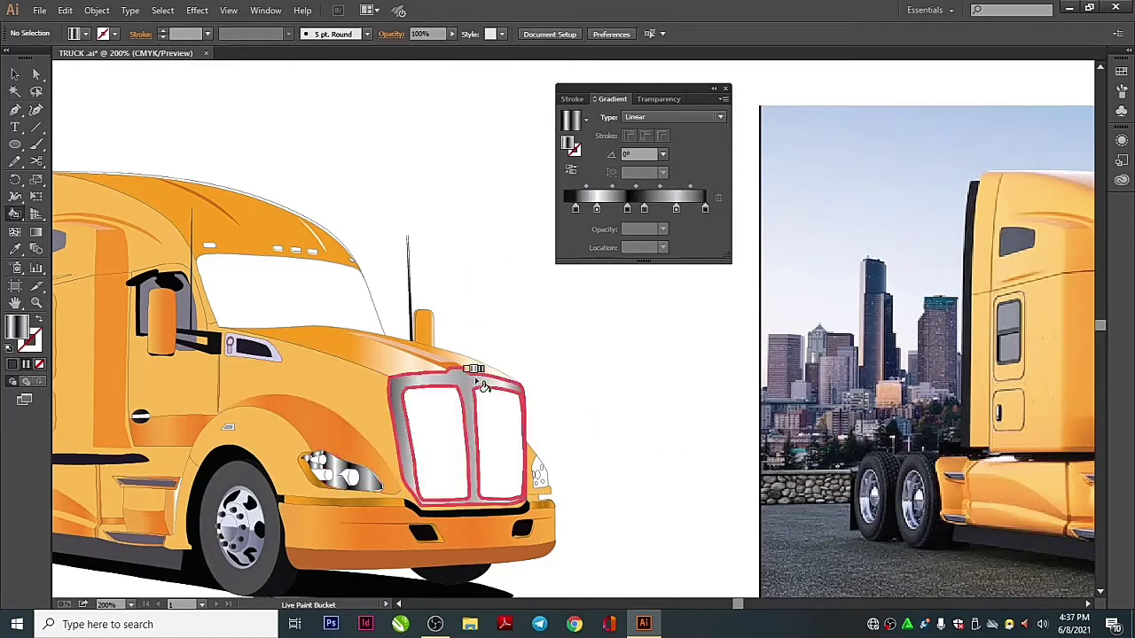
pyautogui.click(585, 119)
pyautogui.click(555, 217)
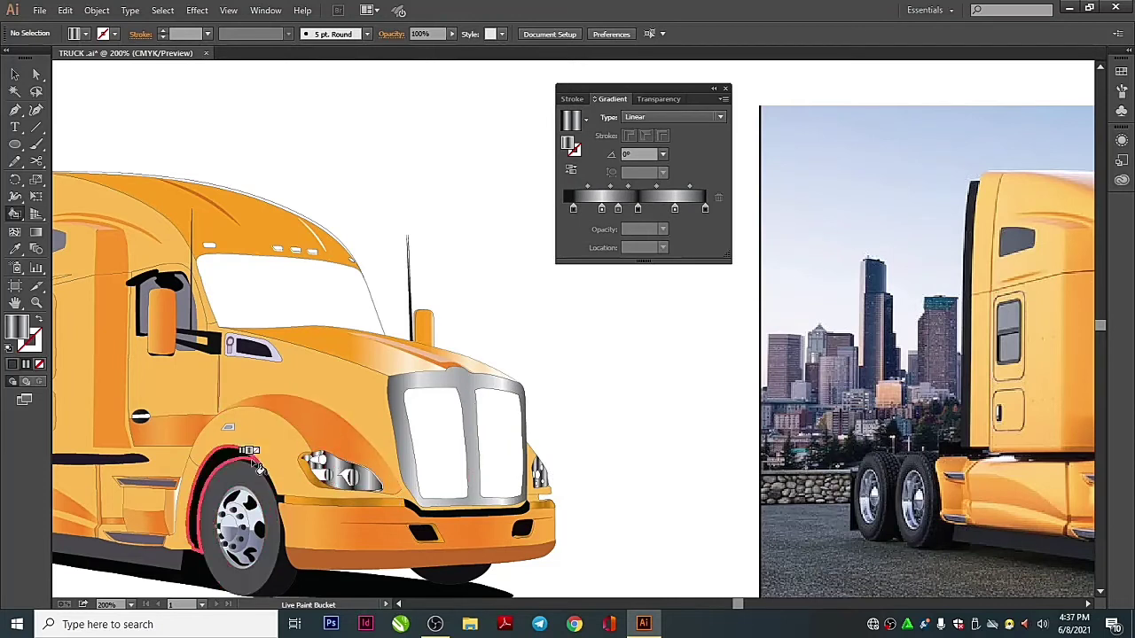
pyautogui.click(586, 119)
pyautogui.click(497, 178)
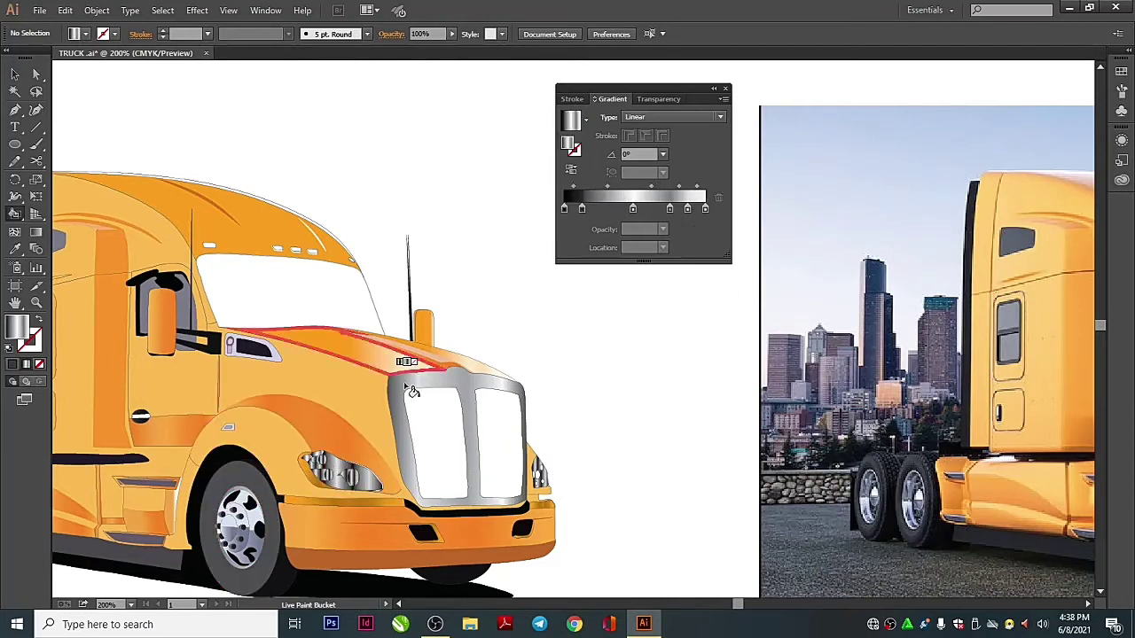
# Apply the multi-stop metallic gradient and shift a stop's location to refine shading
pyautogui.click(585, 118)
pyautogui.scroll(3, 583, 169)
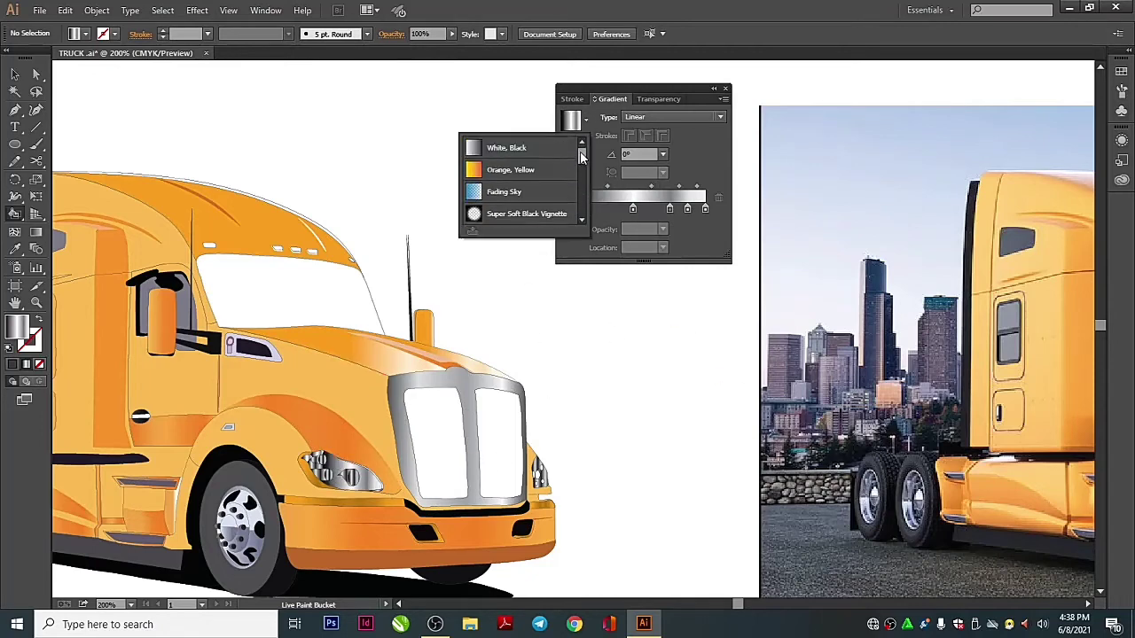
pyautogui.click(532, 146)
pyautogui.click(585, 119)
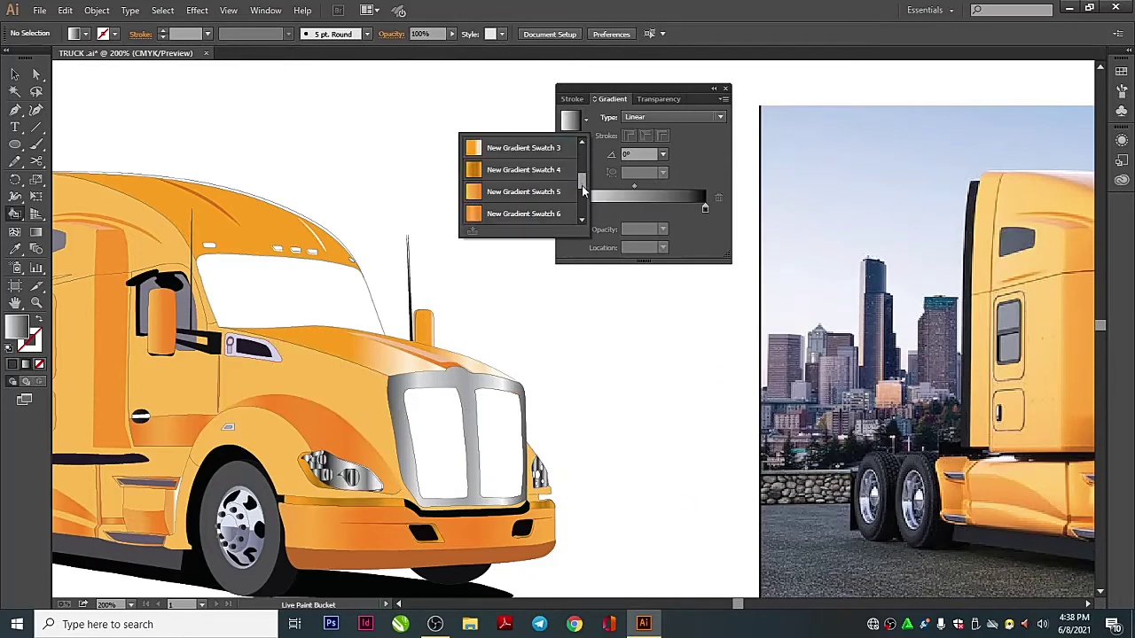
pyautogui.click(496, 190)
pyautogui.hotkey('ctrl', '+')
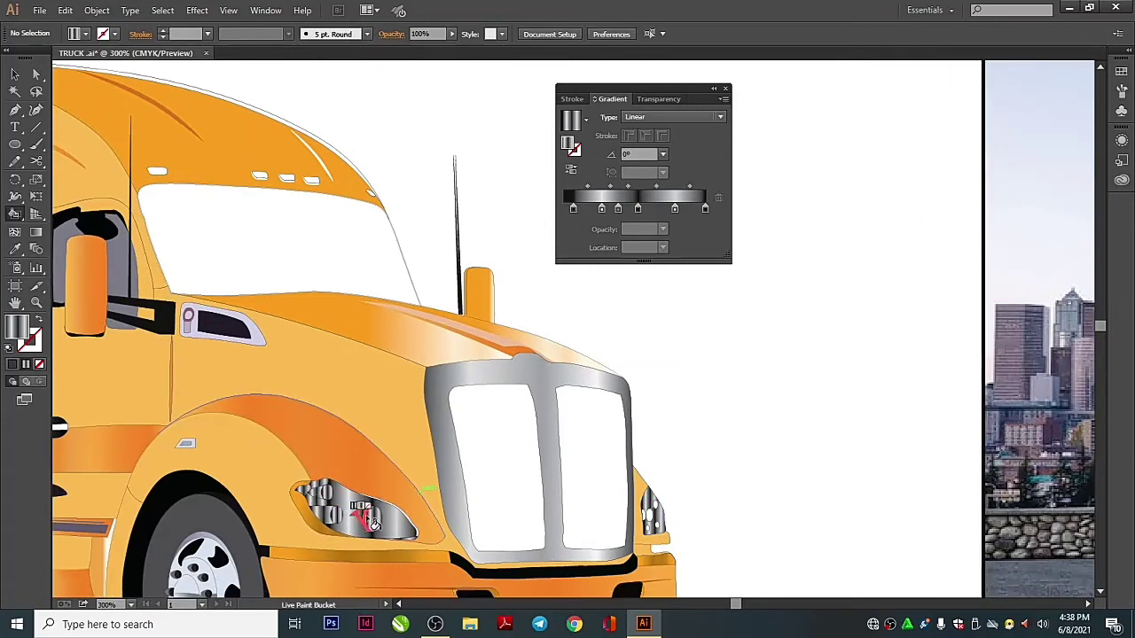
pyautogui.click(719, 200)
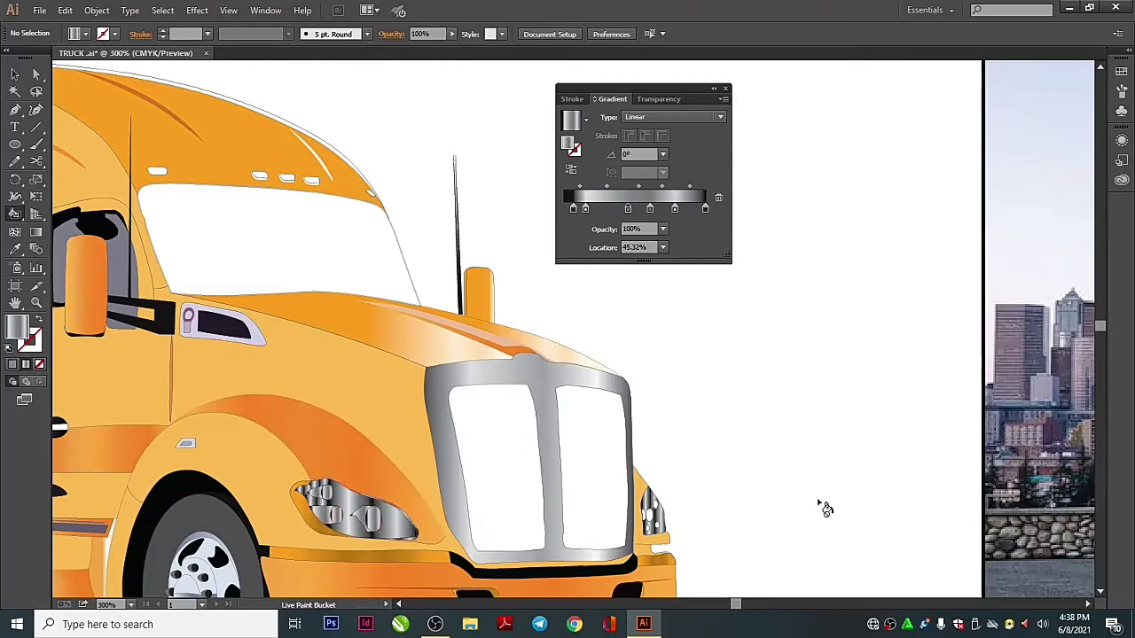
pyautogui.hotkey('ctrl', '-')
pyautogui.hotkey('ctrl', '-')
# Undo the stop change, try a blue-purple preset, then return to the black-silver metallic gradient
pyautogui.moveTo(679, 396); pyautogui.dragTo(456, 404)
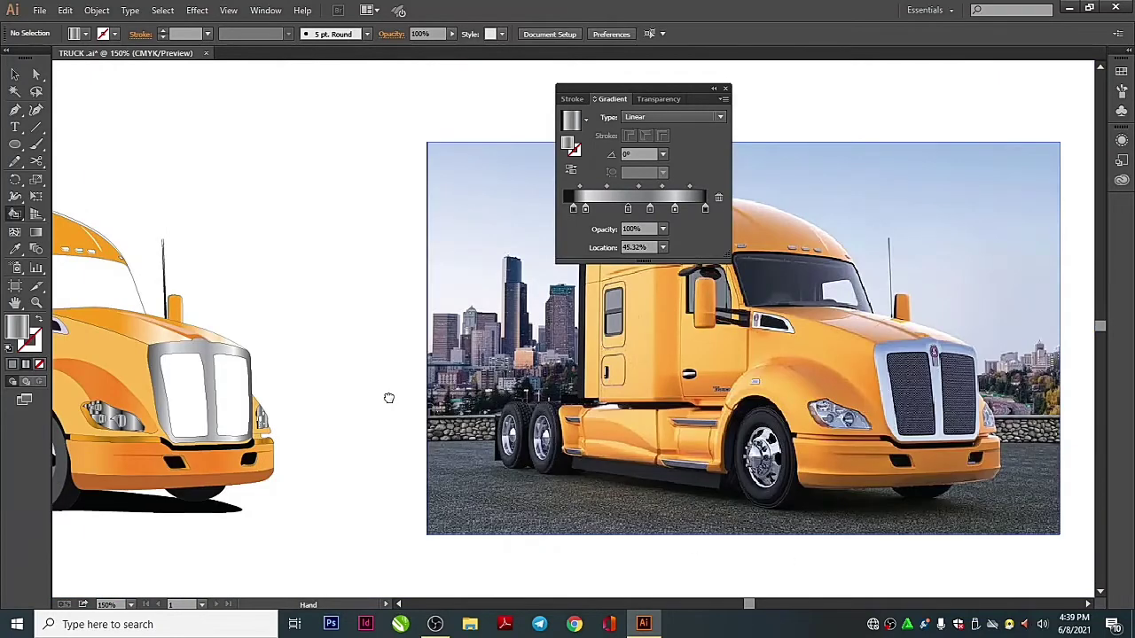
pyautogui.hotkey('ctrl', 'z')
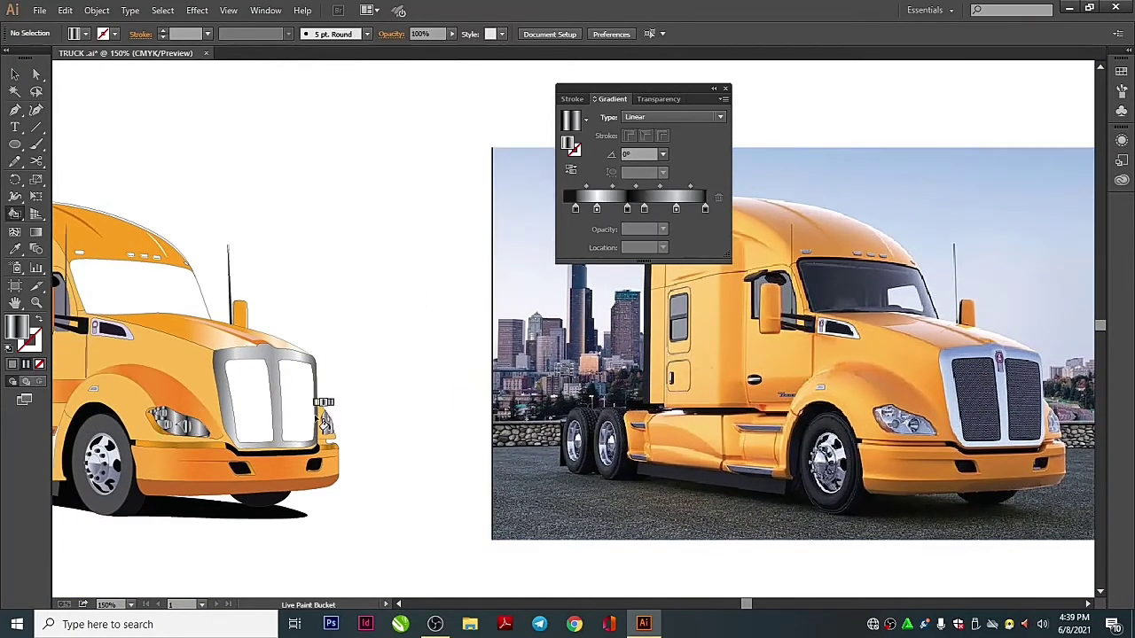
pyautogui.click(585, 118)
pyautogui.click(519, 186)
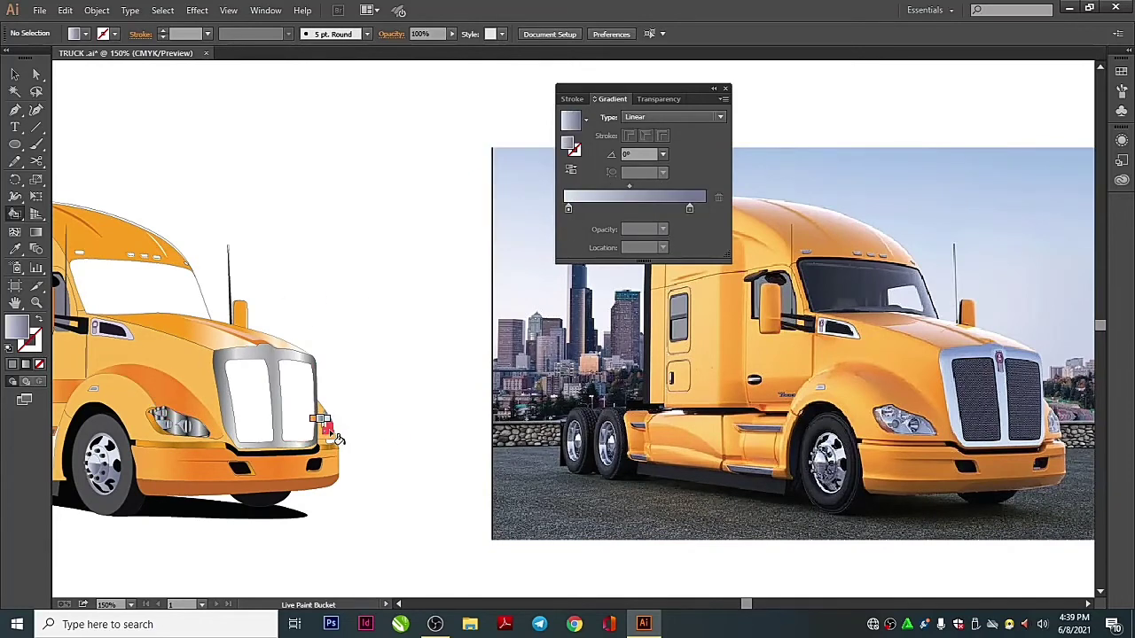
pyautogui.hotkey('ctrl', '+')
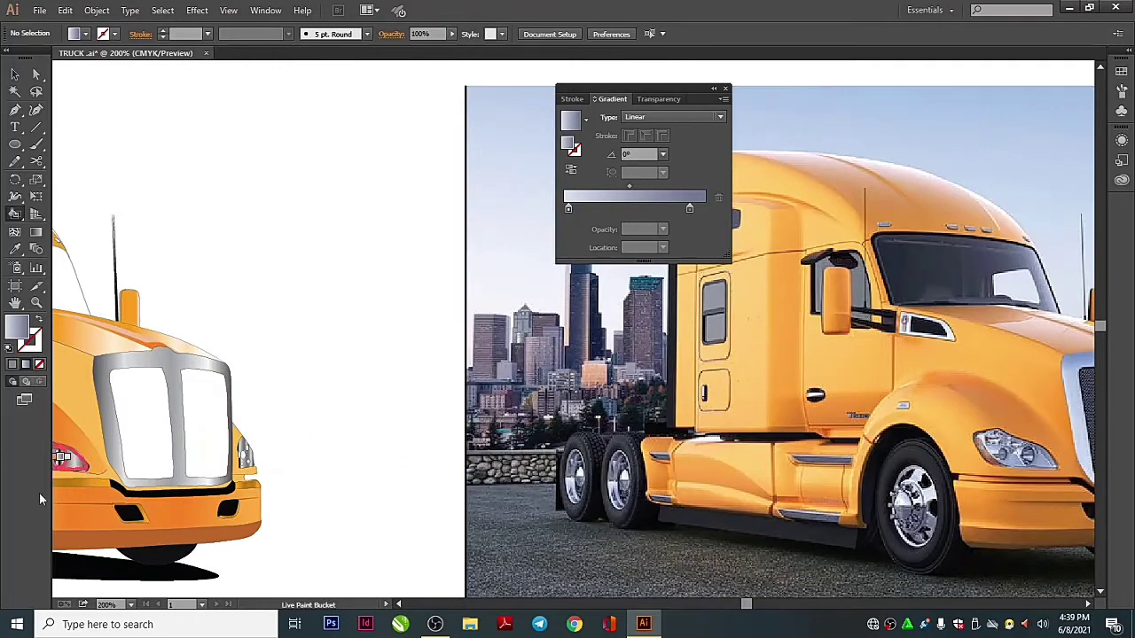
pyautogui.click(585, 117)
pyautogui.click(514, 215)
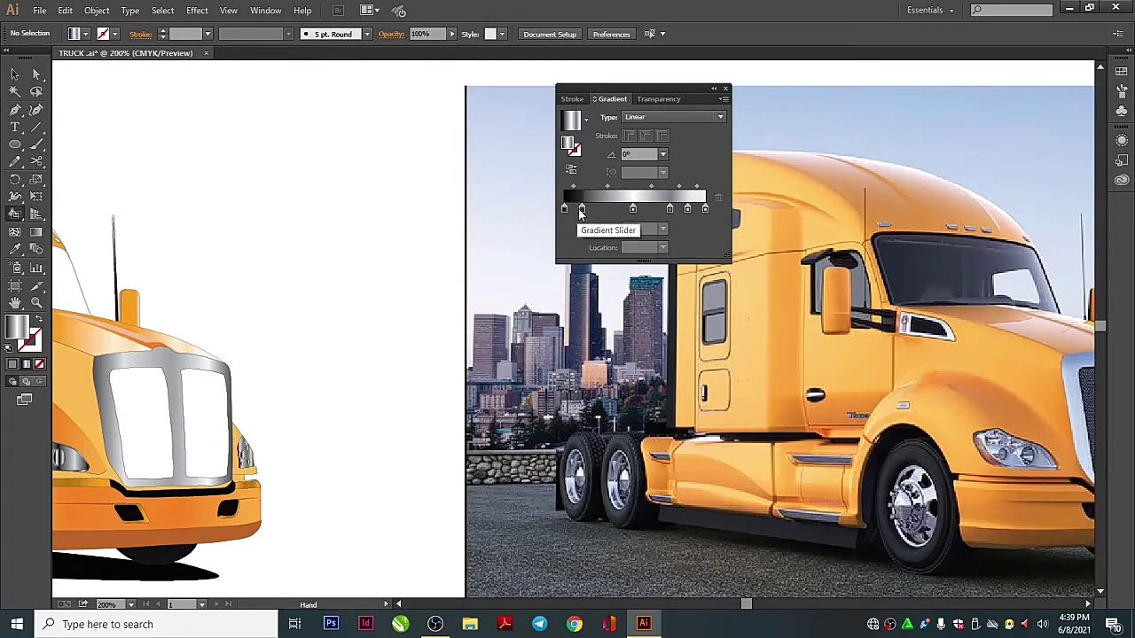
# Paint the grille surround with the reapplied black-silver metallic gradient
pyautogui.moveTo(580, 210); pyautogui.dragTo(249, 456)
pyautogui.moveTo(346, 531); pyautogui.dragTo(700, 496)
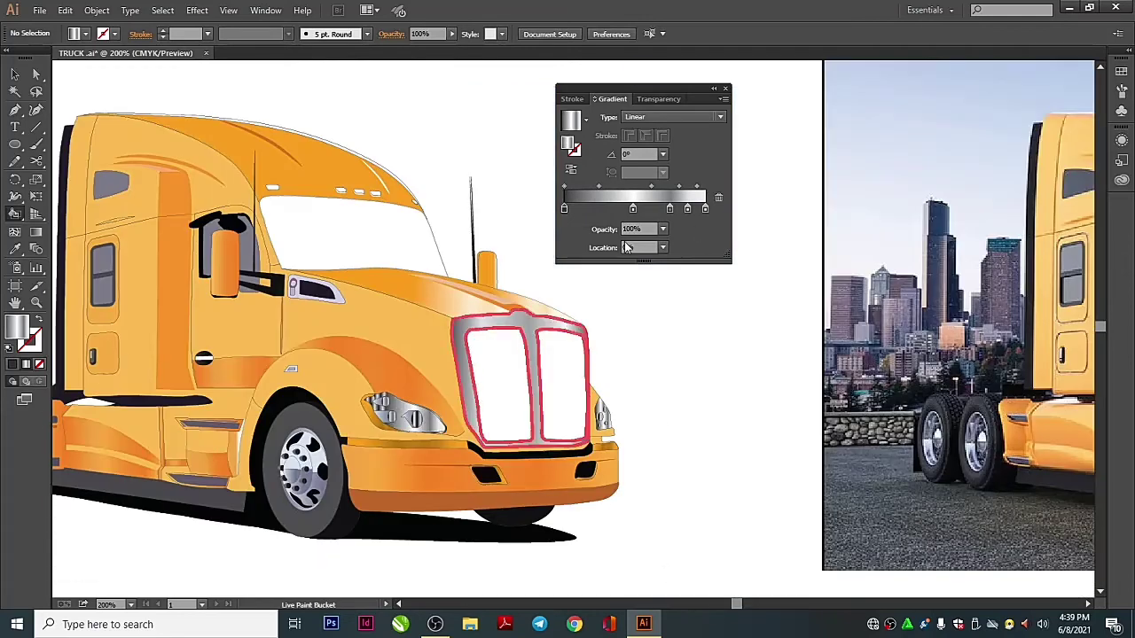
pyautogui.click(585, 118)
pyautogui.click(514, 215)
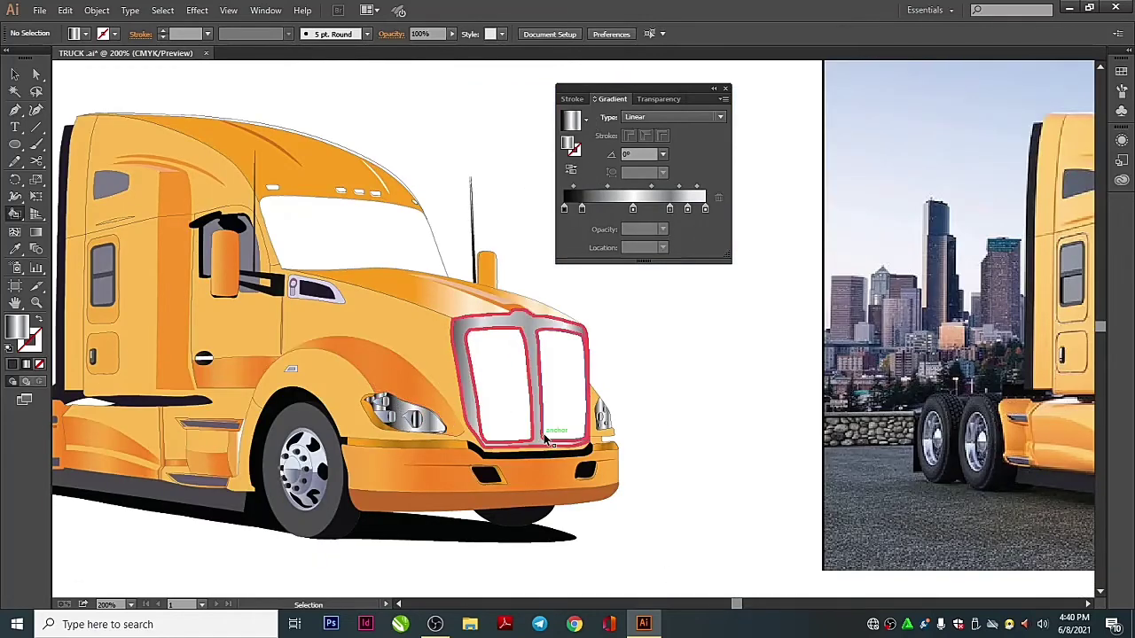
pyautogui.keyDown('alt'); pyautogui.click(525, 456); pyautogui.keyUp('alt')
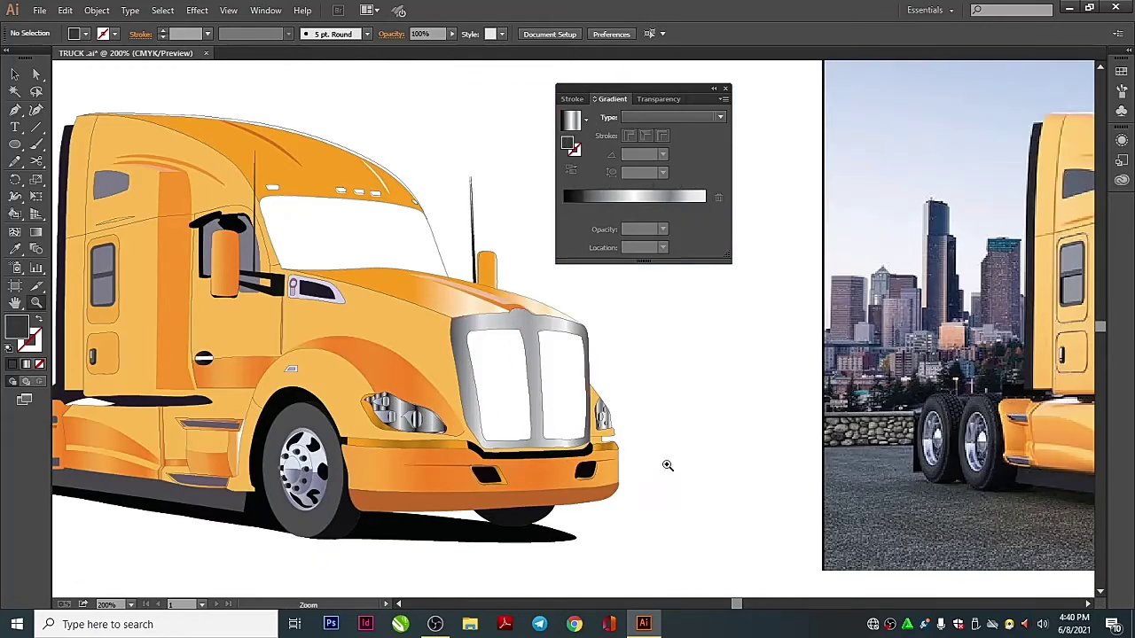
# Set the Live Paint fill to black via the Color Picker
pyautogui.hscroll(5, 620, 355)
pyautogui.scroll(1, 621, 355)
pyautogui.press('i')
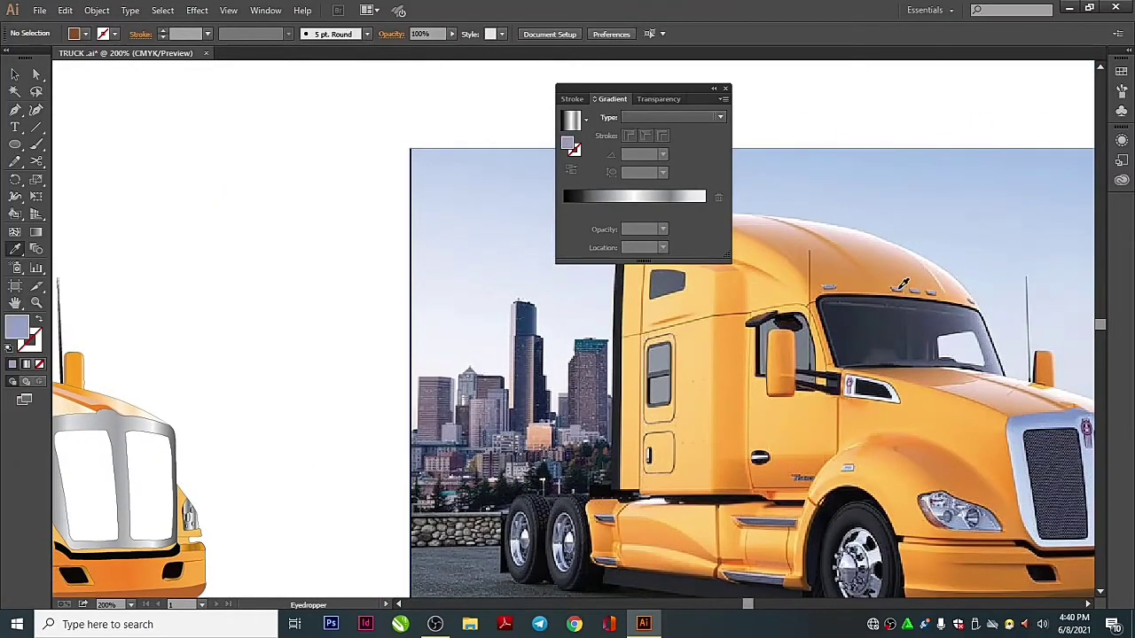
pyautogui.hscroll(-5, 901, 283)
pyautogui.scroll(1, 621, 355)
pyautogui.press('k')
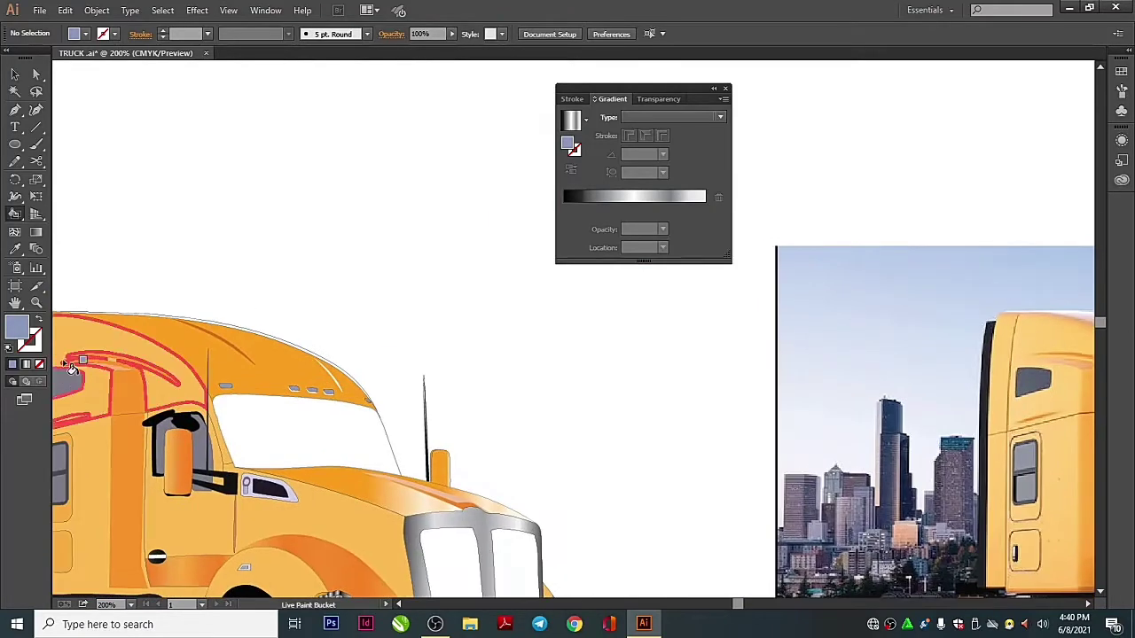
pyautogui.doubleClick(16, 327)
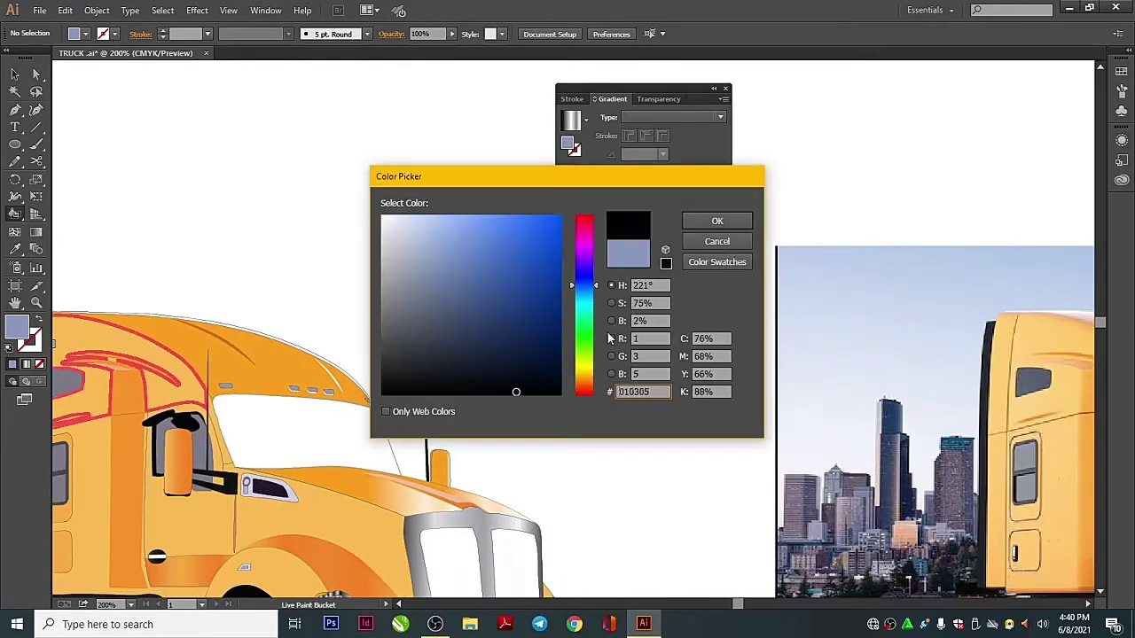
pyautogui.click(717, 221)
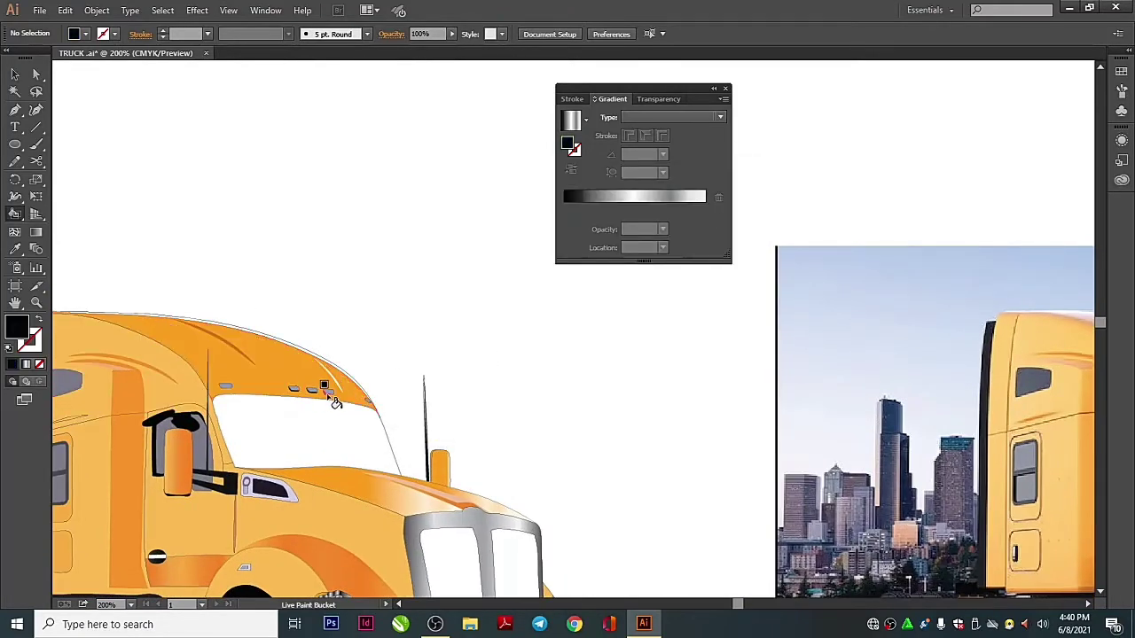
# Pan along the cab roof to reach the small marker lights
pyautogui.hscroll(2, 496, 412)
pyautogui.moveTo(522, 398); pyautogui.dragTo(746, 353)
pyautogui.scroll(-2, 942, 393)
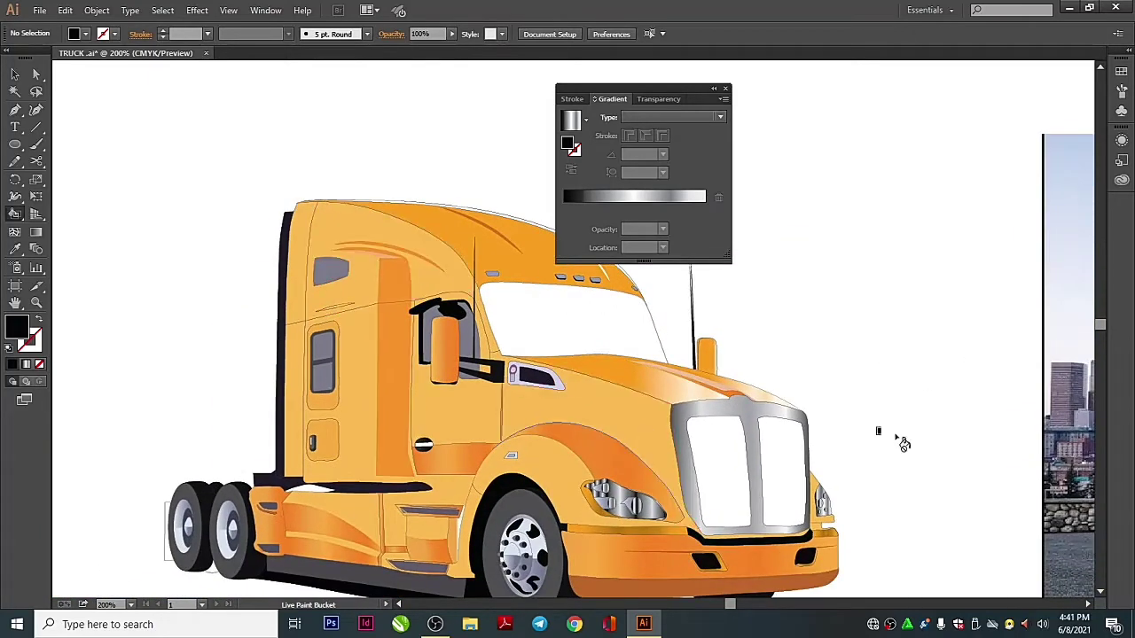
pyautogui.moveTo(884, 375); pyautogui.dragTo(1131, 436)
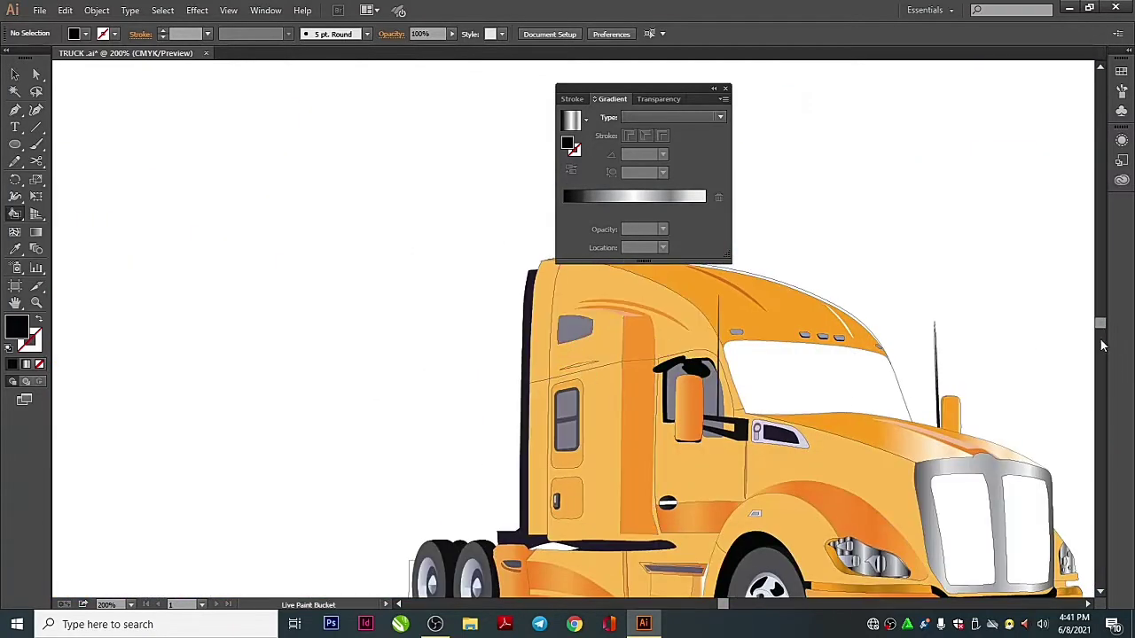
# Move the top outline and the two grille insert outlines up and to the left
pyautogui.moveTo(1103, 346); pyautogui.dragTo(837, 195)
pyautogui.moveTo(719, 210); pyautogui.dragTo(630, 276)
pyautogui.moveTo(863, 450)
pyautogui.mouseDown()
pyautogui.moveTo(812, 438)
pyautogui.moveTo(811, 410)
pyautogui.moveTo(181, 40)
pyautogui.mouseUp()
pyautogui.press('v')
pyautogui.scroll(-1, 798, 387)
pyautogui.scroll(1, 804, 433)
pyautogui.hotkey('ctrl', '-')
pyautogui.click(641, 405)
pyautogui.moveTo(641, 405); pyautogui.dragTo(293, 309)
pyautogui.click(615, 462)
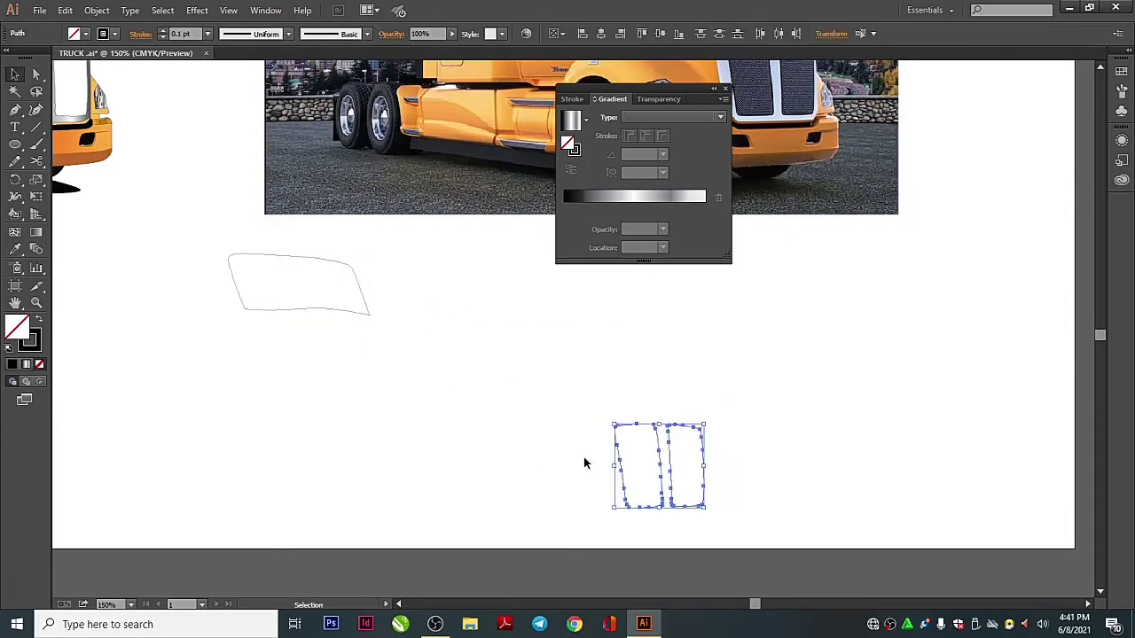
pyautogui.moveTo(665, 466); pyautogui.dragTo(302, 410)
# Fill both grille insert outlines with the same dark grey
pyautogui.click(339, 408)
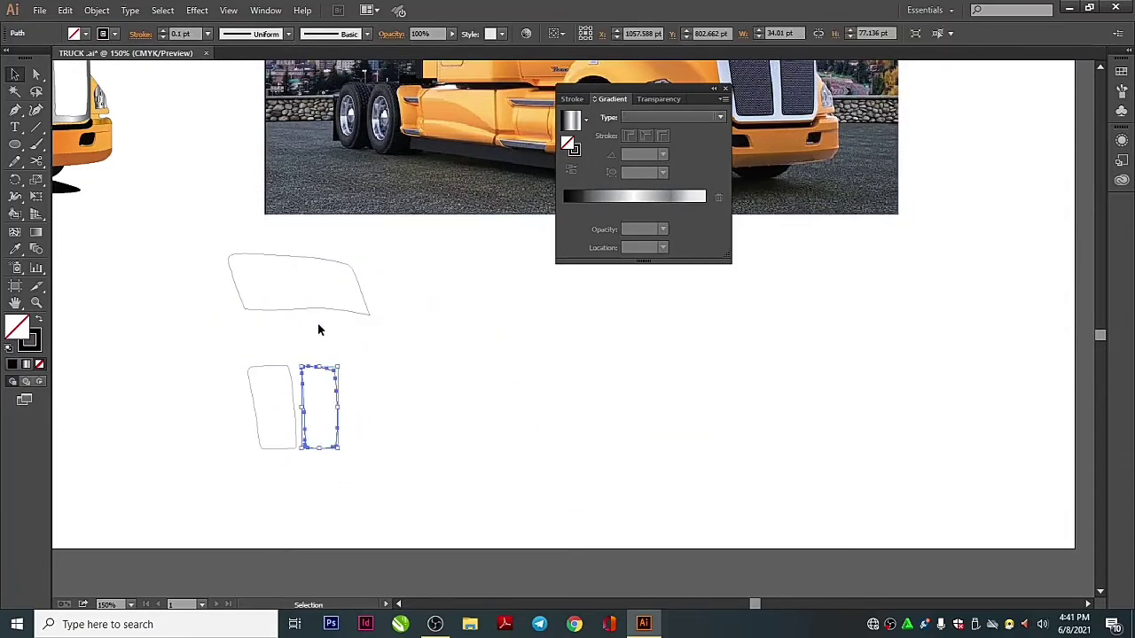
pyautogui.click(12, 363)
pyautogui.doubleClick(16, 326)
pyautogui.click(405, 357)
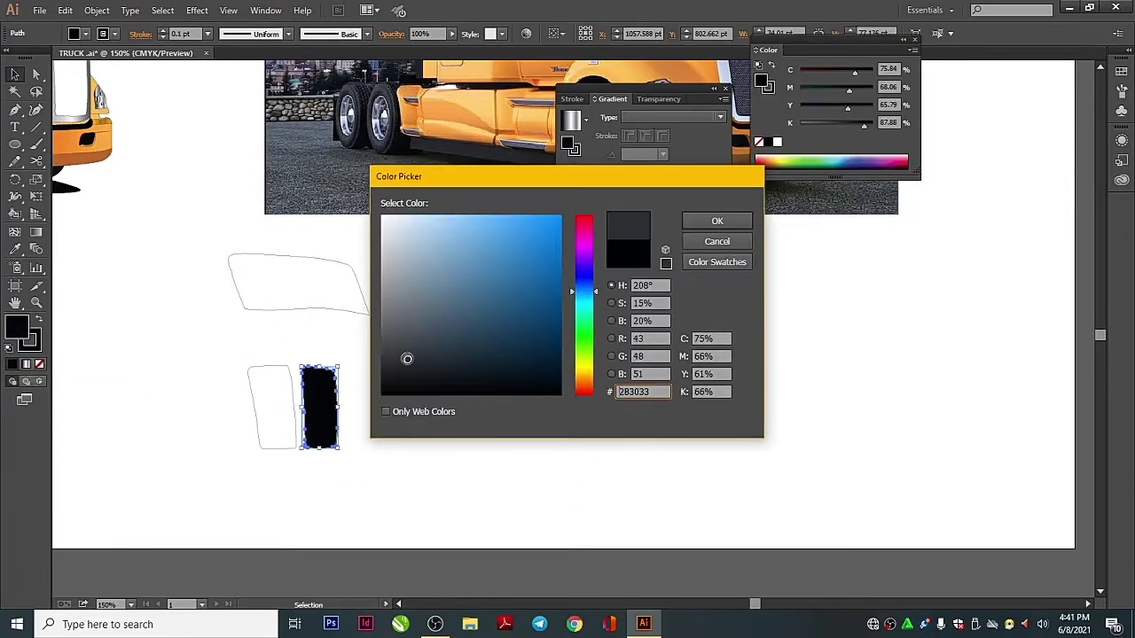
pyautogui.click(732, 223)
pyautogui.click(317, 414)
pyautogui.click(360, 444)
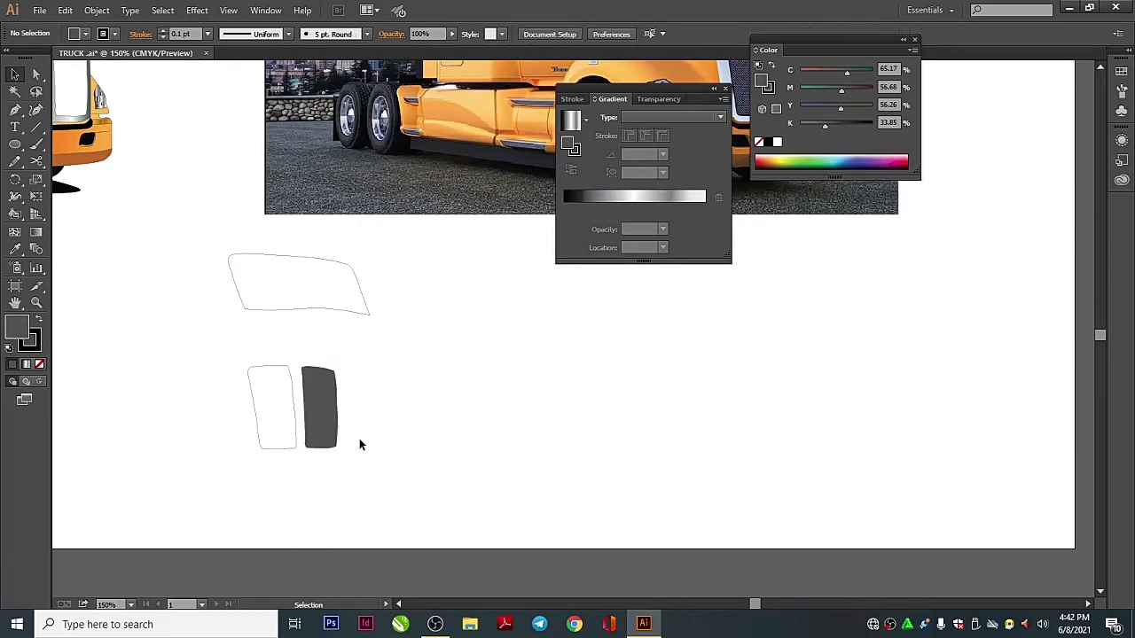
pyautogui.click(311, 428)
pyautogui.doubleClick(18, 328)
pyautogui.click(716, 249)
pyautogui.click(258, 405)
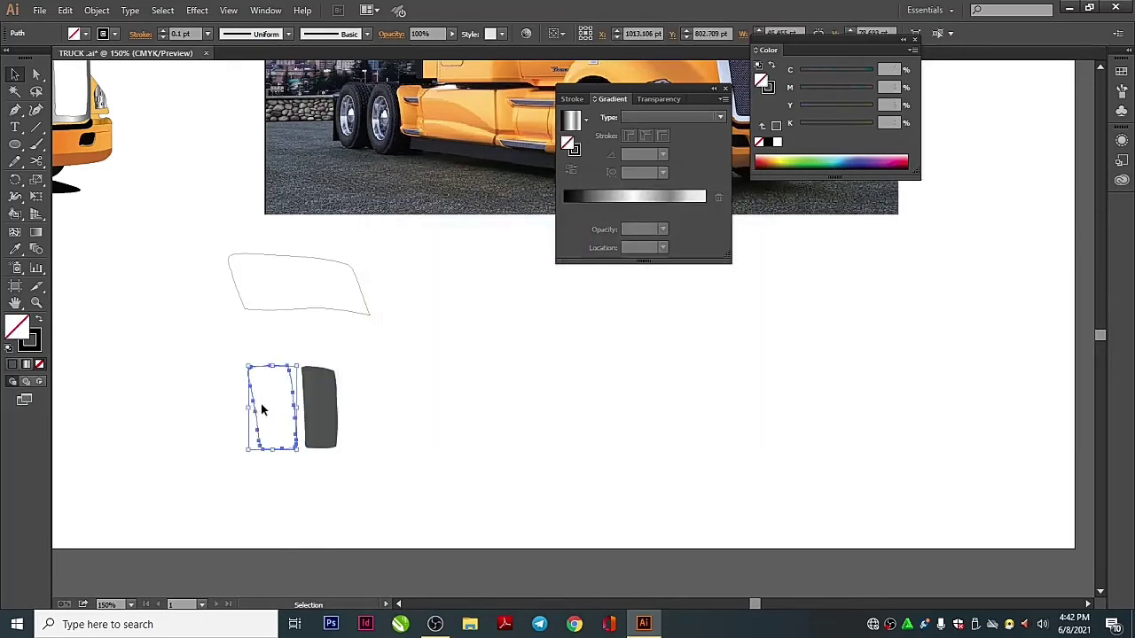
pyautogui.click(451, 415)
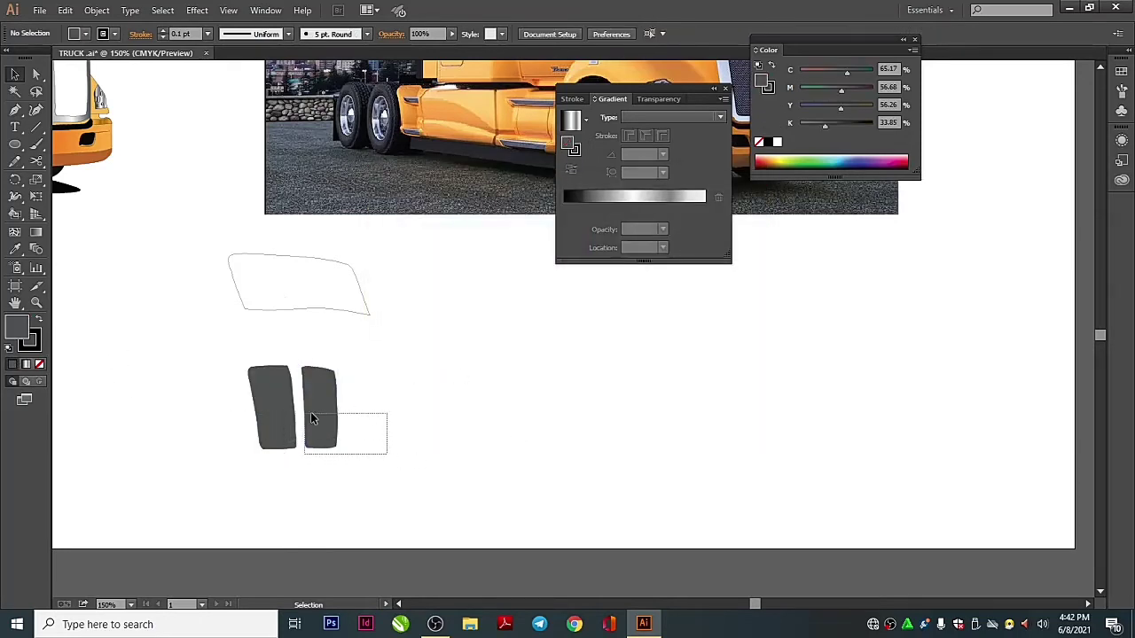
# Apply a Canvas Texturizer with raised relief to both dark grille shapes
pyautogui.moveTo(311, 415); pyautogui.dragTo(301, 412)
pyautogui.keyDown('shift'); pyautogui.click(270, 408); pyautogui.keyUp('shift')
pyautogui.click(197, 9)
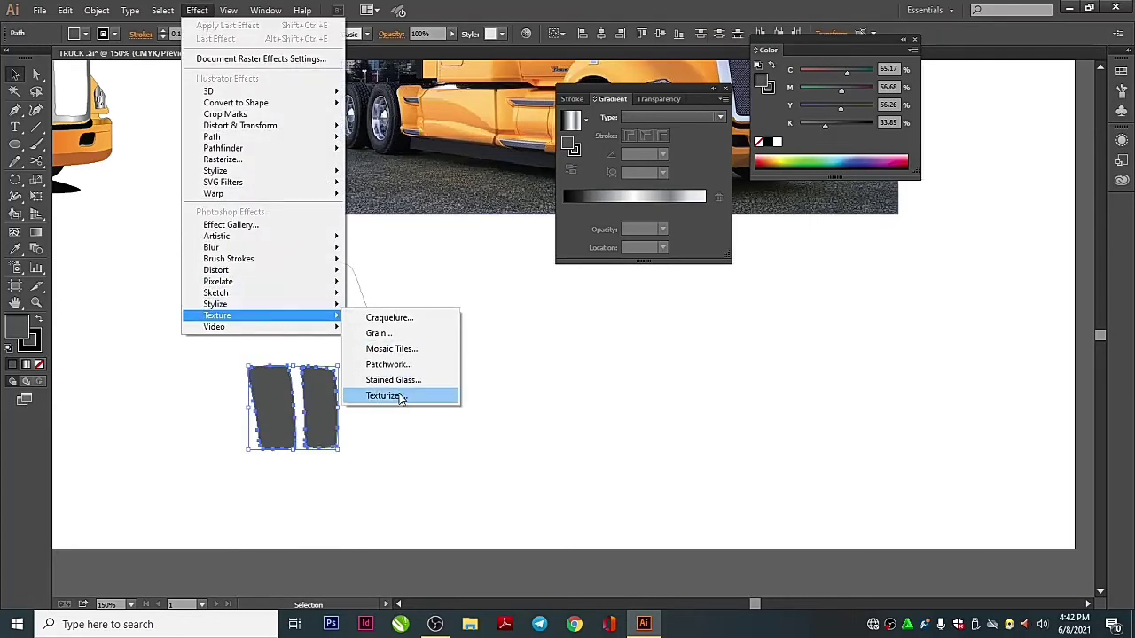
pyautogui.click(400, 396)
pyautogui.moveTo(974, 171); pyautogui.dragTo(1055, 149)
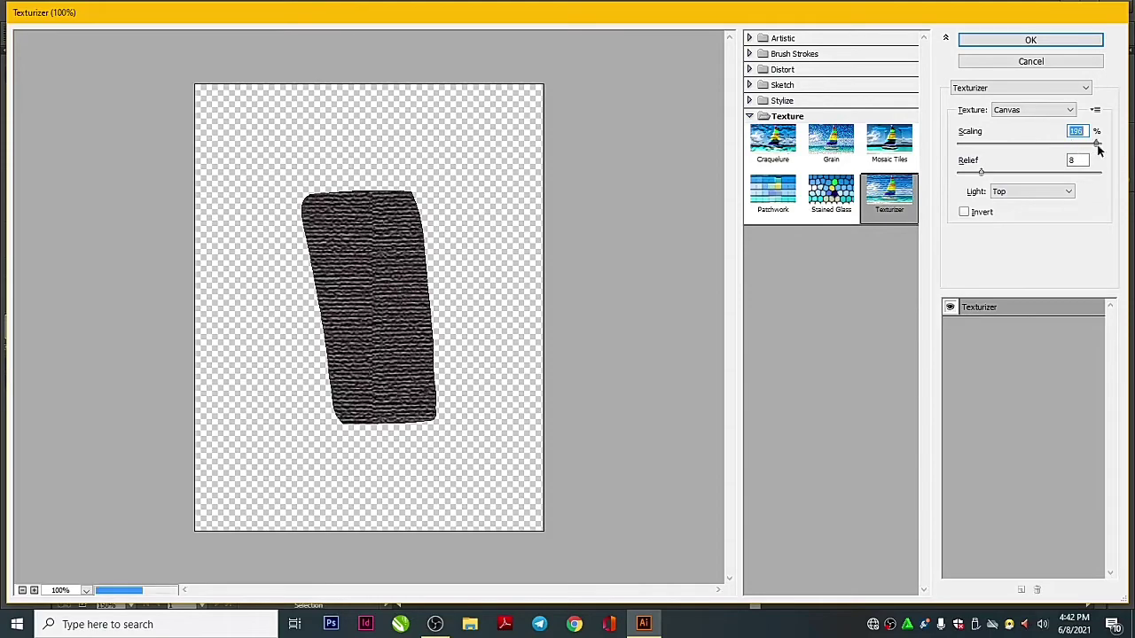
pyautogui.click(1030, 40)
# Add a second, finer Texturizer instance with scaling reduced to 100%
pyautogui.click(196, 10)
pyautogui.click(400, 397)
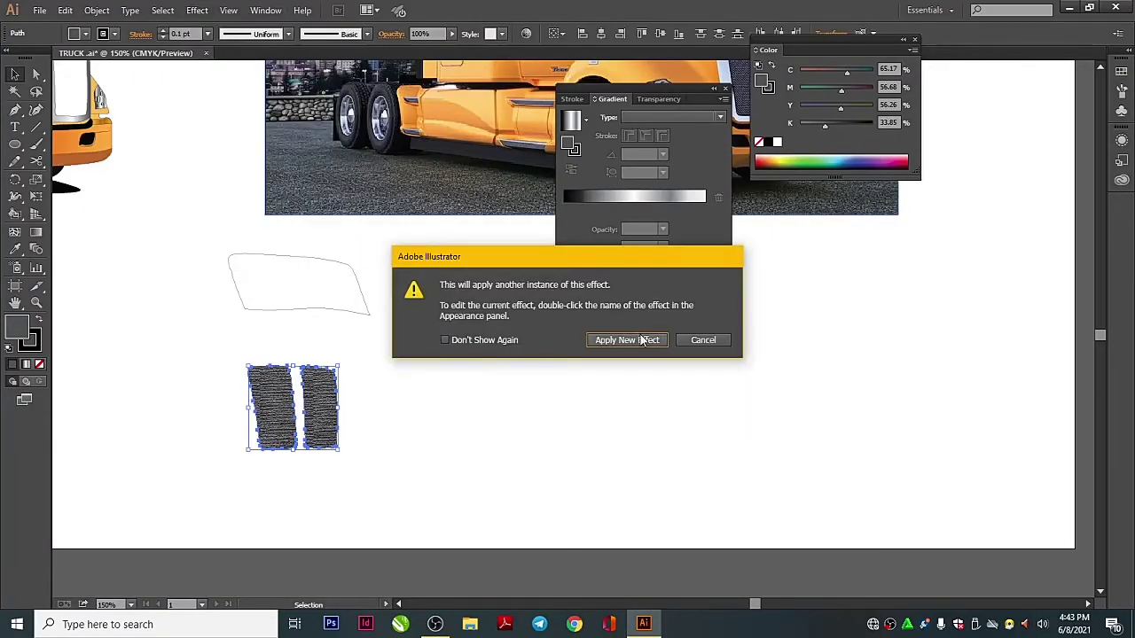
pyautogui.click(647, 344)
pyautogui.moveTo(1055, 143); pyautogui.dragTo(1005, 144)
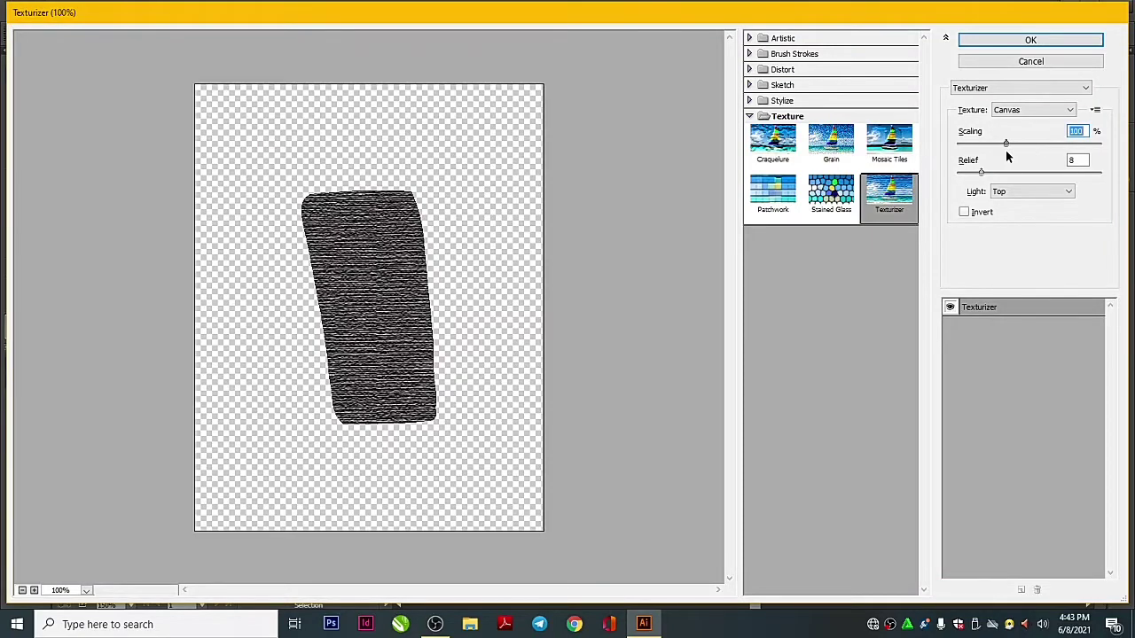
pyautogui.press('Return')
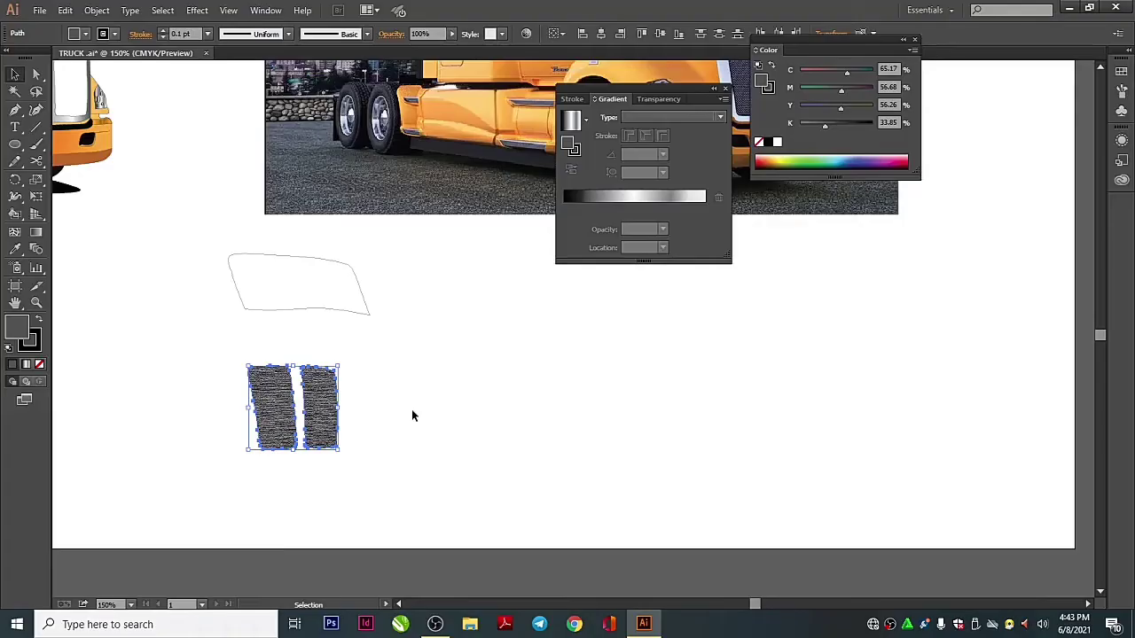
# Place the textured inserts onto the truck's blank grille
pyautogui.hscroll(-4, 411, 409)
pyautogui.scroll(2, 595, 473)
pyautogui.moveTo(506, 486); pyautogui.dragTo(242, 138)
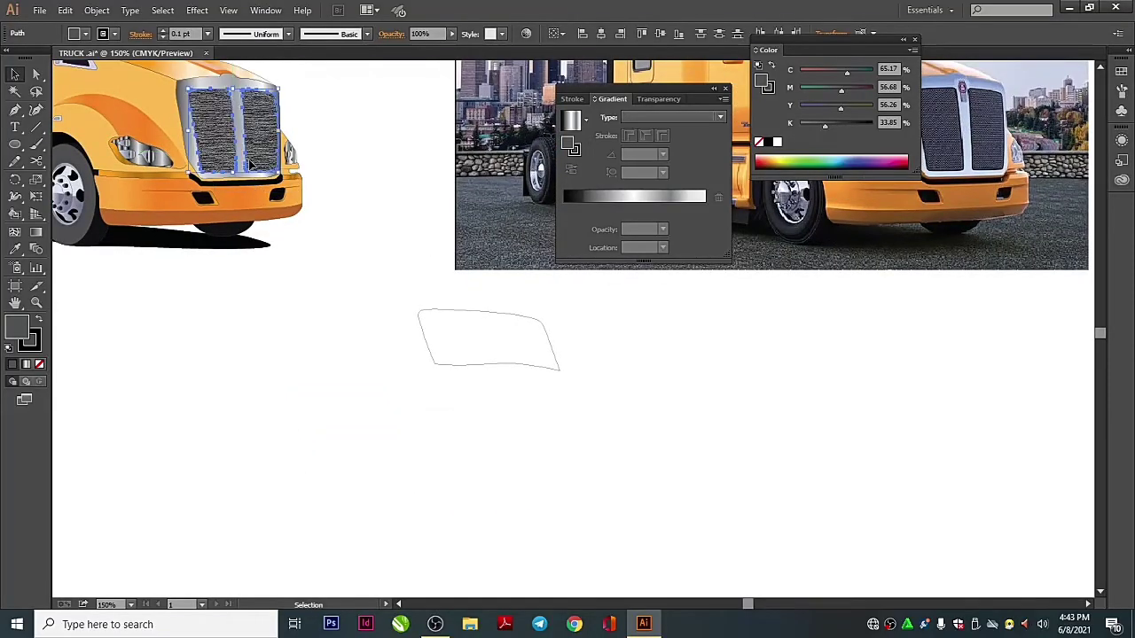
pyautogui.click(314, 458)
pyautogui.hotkey('ctrl', '-')
# Give a grille insert on the truck a Texturizer with Relief raised to 10
pyautogui.click(376, 183)
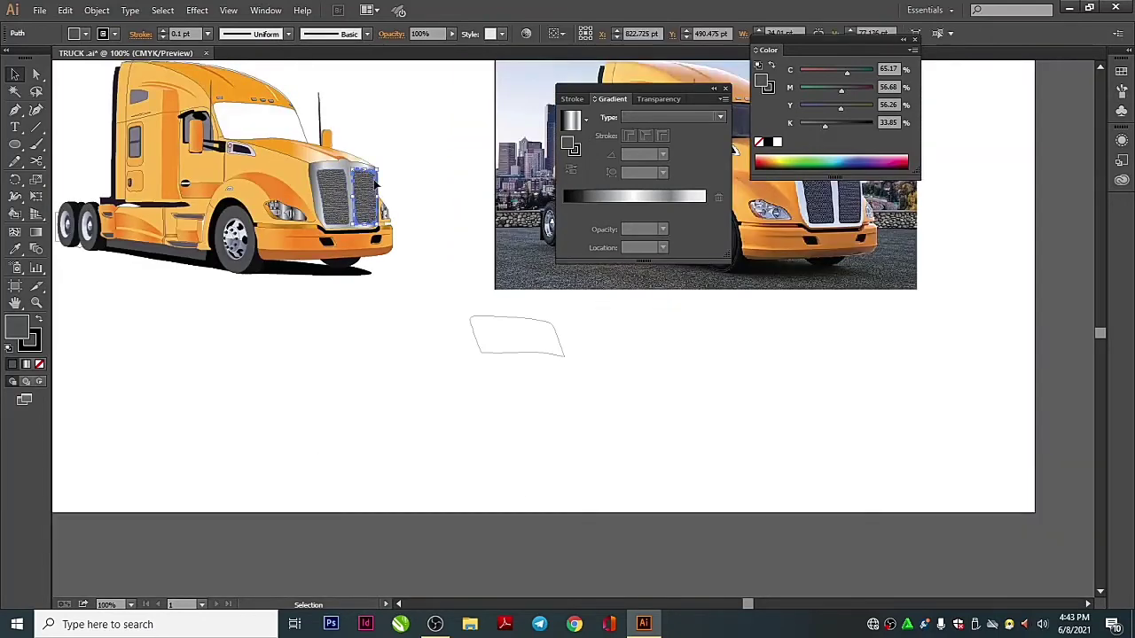
pyautogui.click(211, 9)
pyautogui.click(421, 396)
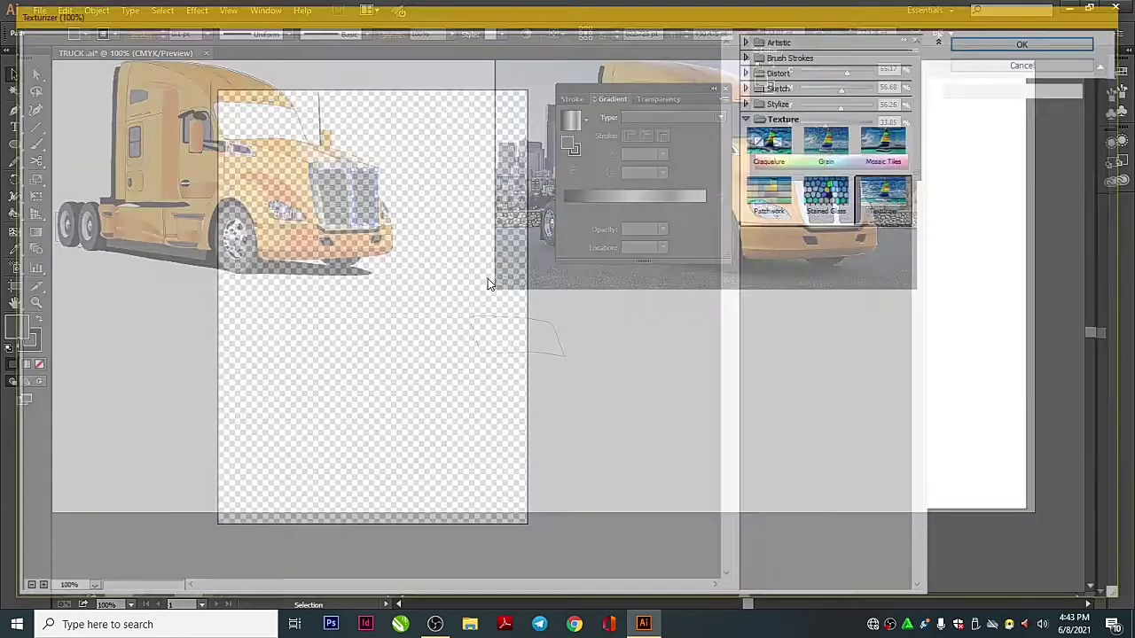
pyautogui.moveTo(973, 175)
pyautogui.mouseDown()
pyautogui.moveTo(956, 181)
pyautogui.moveTo(983, 187)
pyautogui.mouseUp()
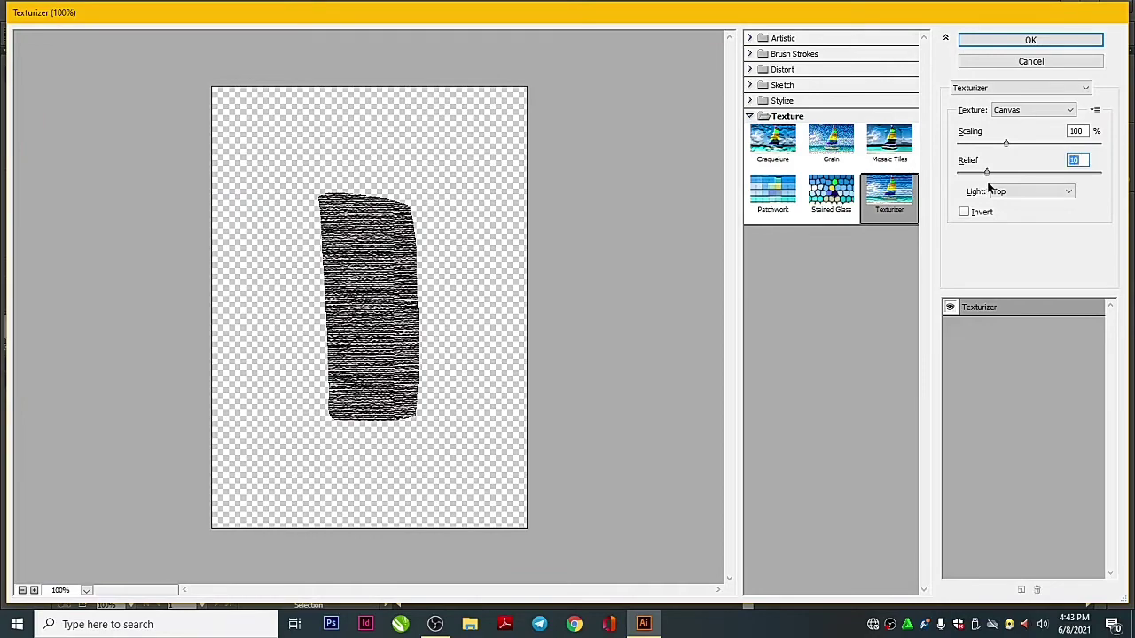
pyautogui.click(1030, 39)
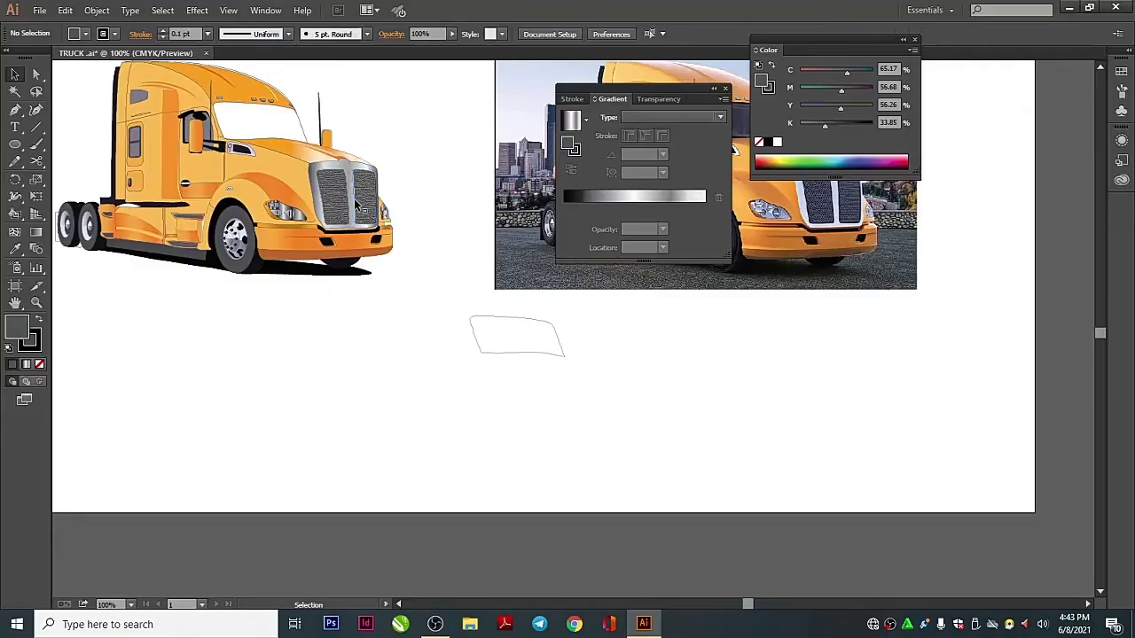
# Sample the grille frame's linear gradient and adjust its stops, one at 86.21%
pyautogui.scroll(1, 570, 342)
pyautogui.scroll(1, 346, 190)
pyautogui.scroll(1, 644, 540)
pyautogui.hscroll(-1, 393, 503)
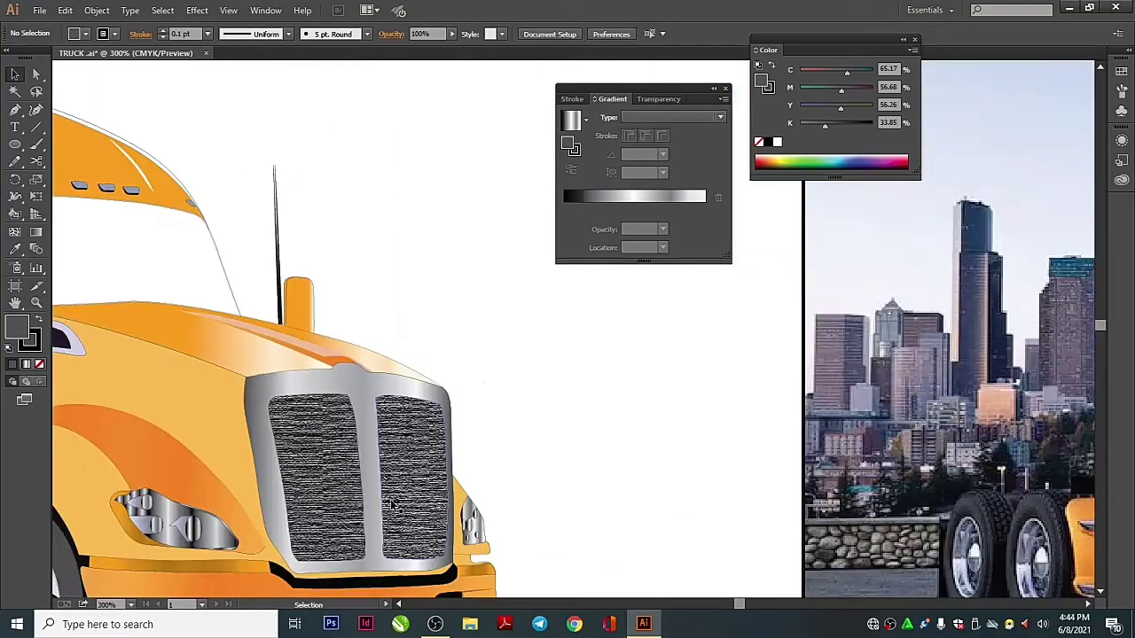
pyautogui.press('k')
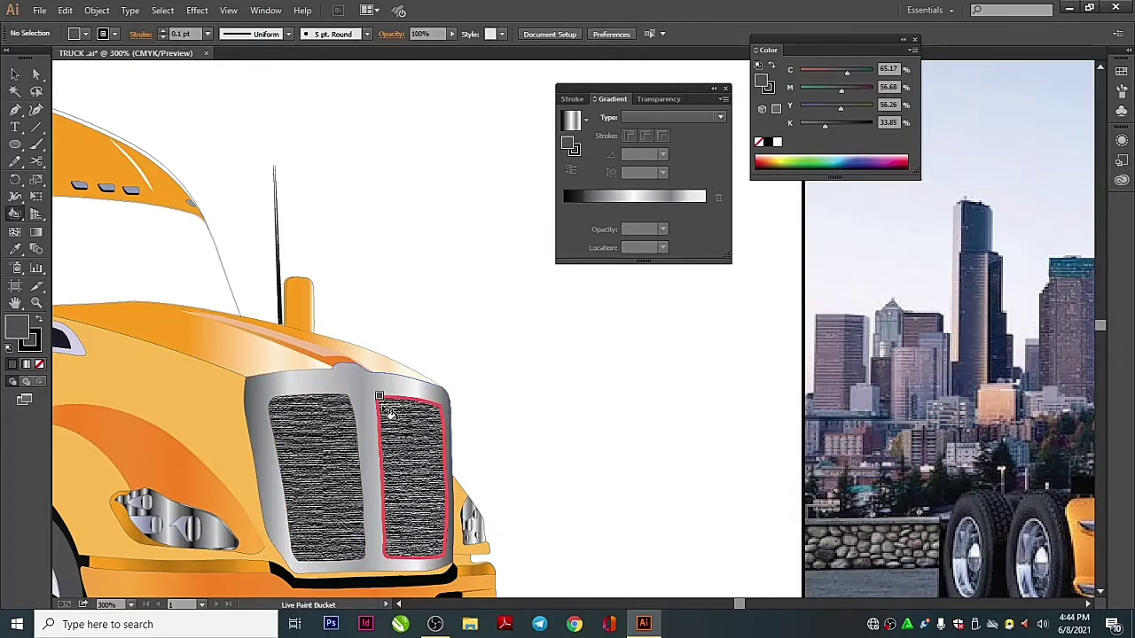
pyautogui.press('i')
pyautogui.click(387, 413)
pyautogui.click(564, 209)
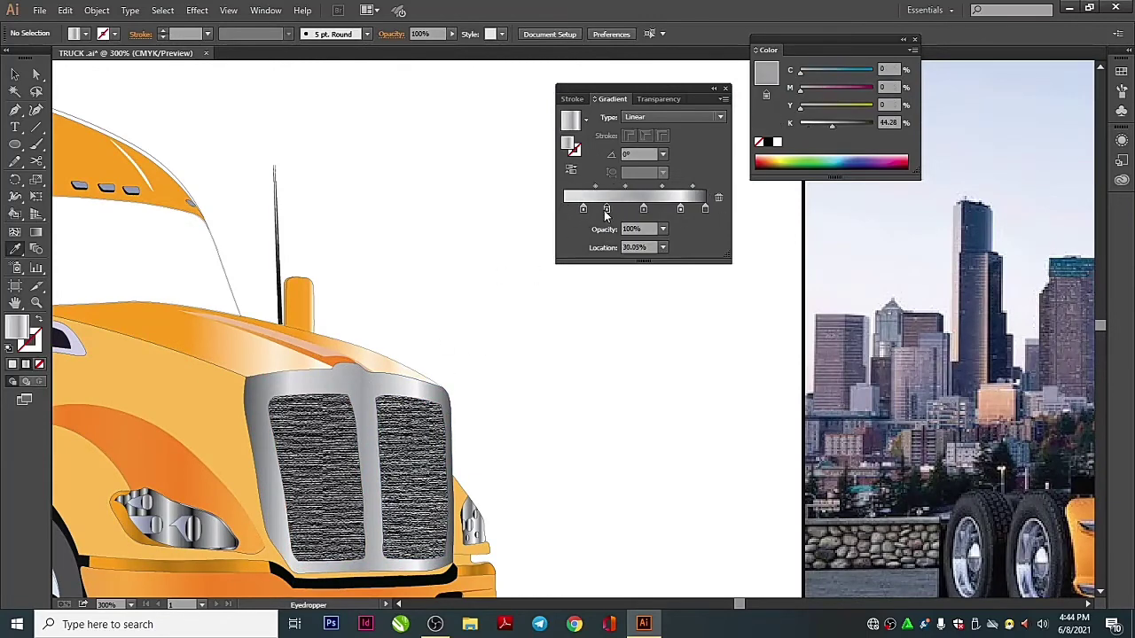
pyautogui.moveTo(583, 210)
pyautogui.mouseDown()
pyautogui.moveTo(685, 209)
pyautogui.moveTo(639, 209)
pyautogui.mouseUp()
pyautogui.click(596, 210)
pyautogui.press('k')
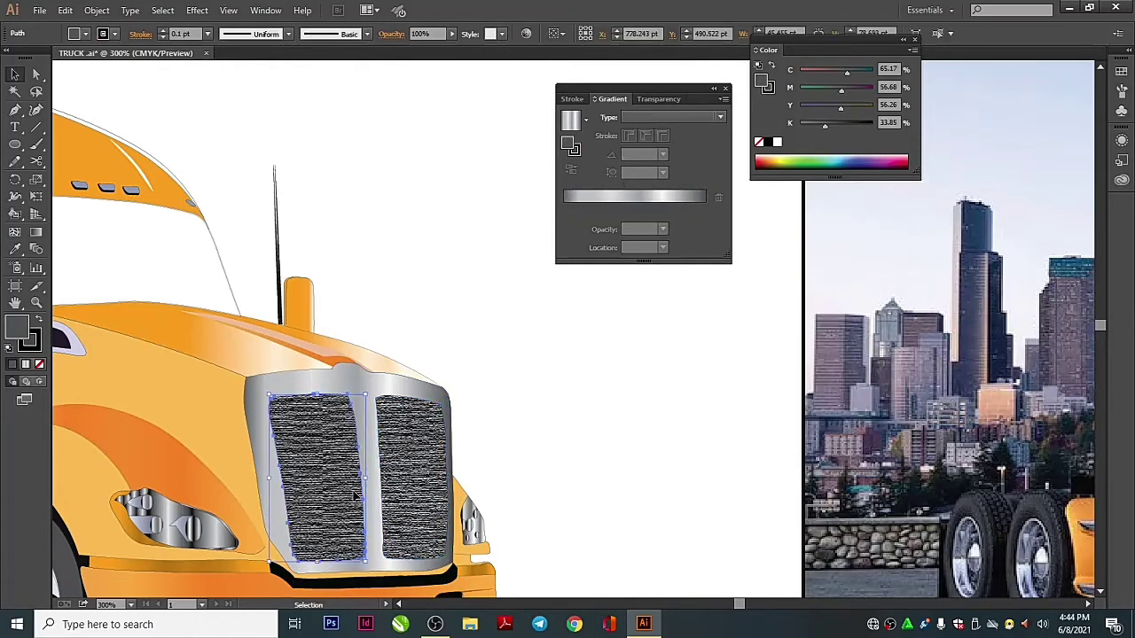
# Pull both grille textures out beside the truck and select them together
pyautogui.moveTo(260, 386)
pyautogui.mouseDown()
pyautogui.moveTo(286, 390)
pyautogui.moveTo(260, 386)
pyautogui.mouseUp()
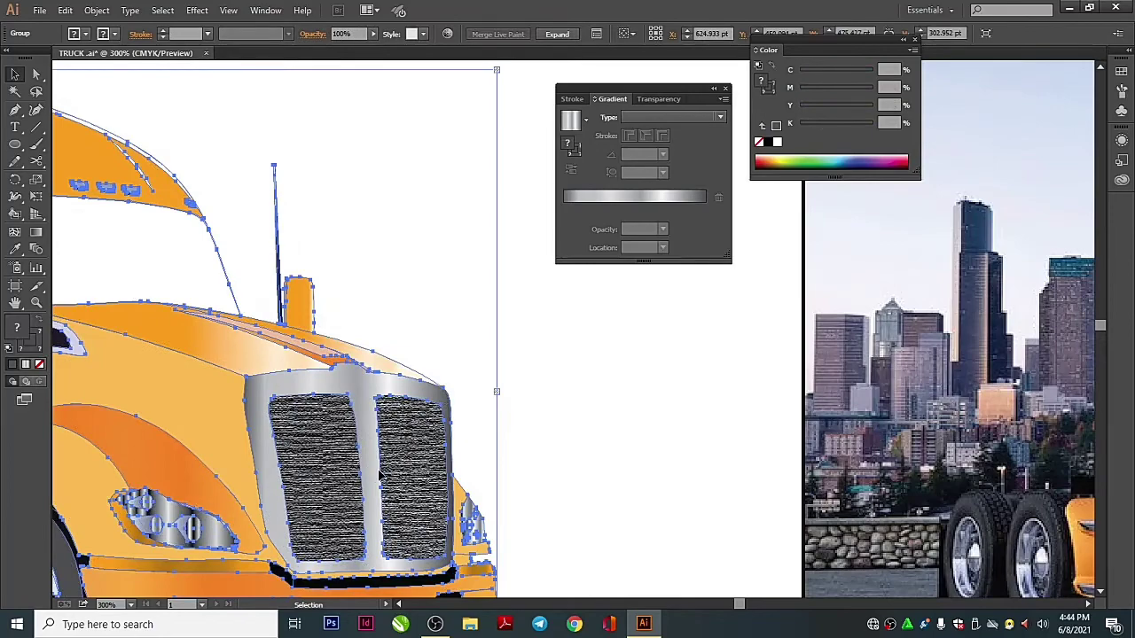
pyautogui.hotkey('ctrl', 'shift', 'a')
pyautogui.moveTo(320, 427); pyautogui.dragTo(609, 405)
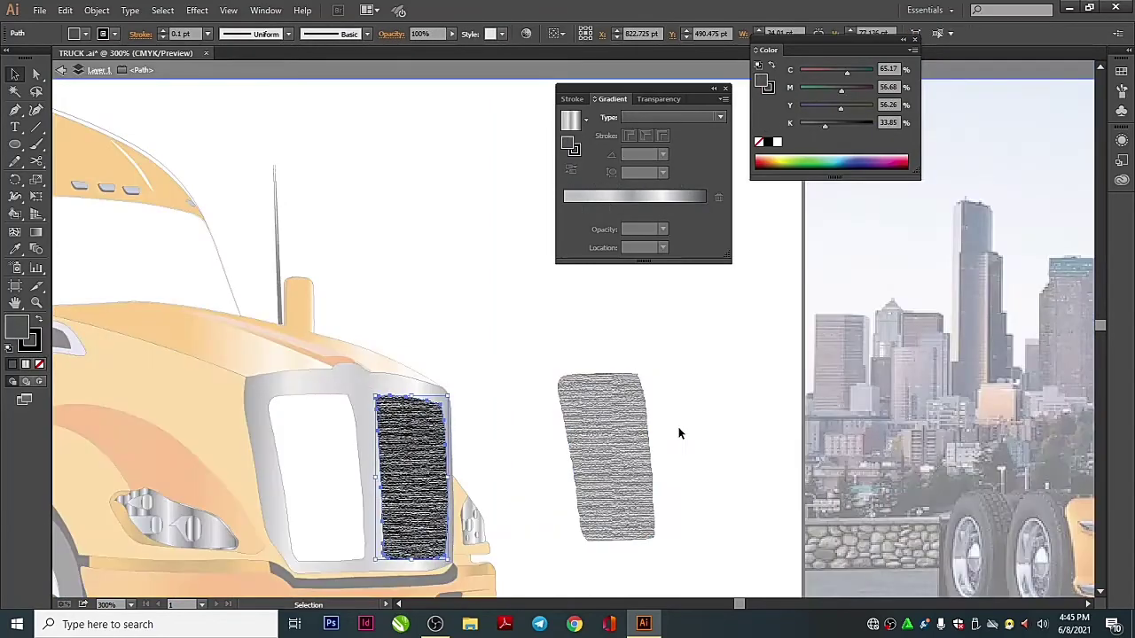
pyautogui.hotkey('ctrl', 'z')
pyautogui.moveTo(402, 476); pyautogui.dragTo(541, 430)
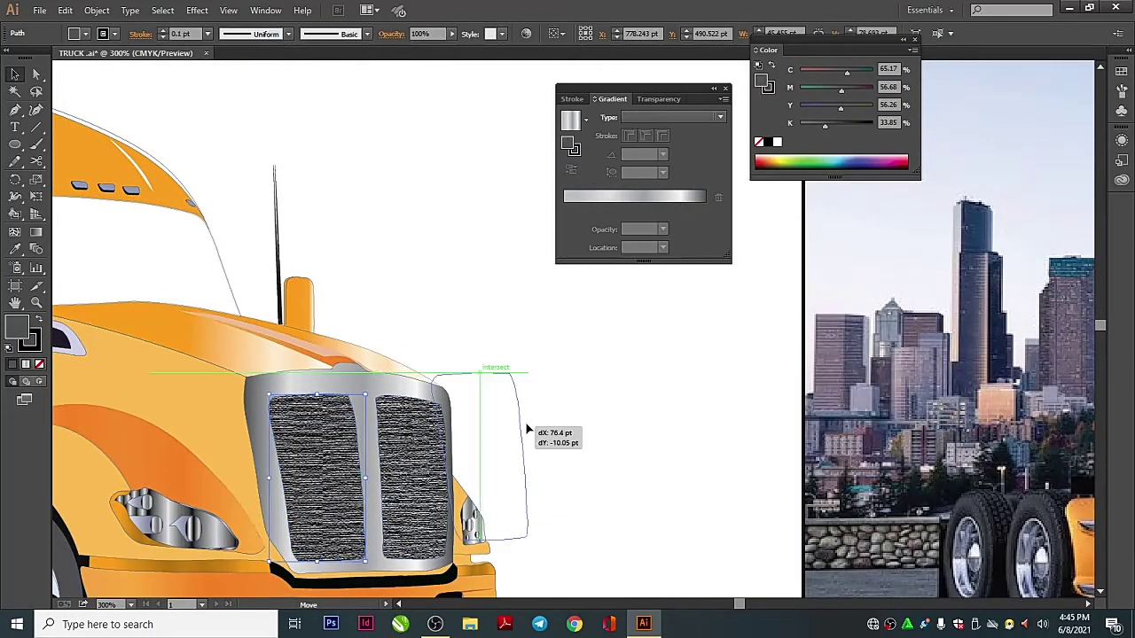
pyautogui.click(448, 452)
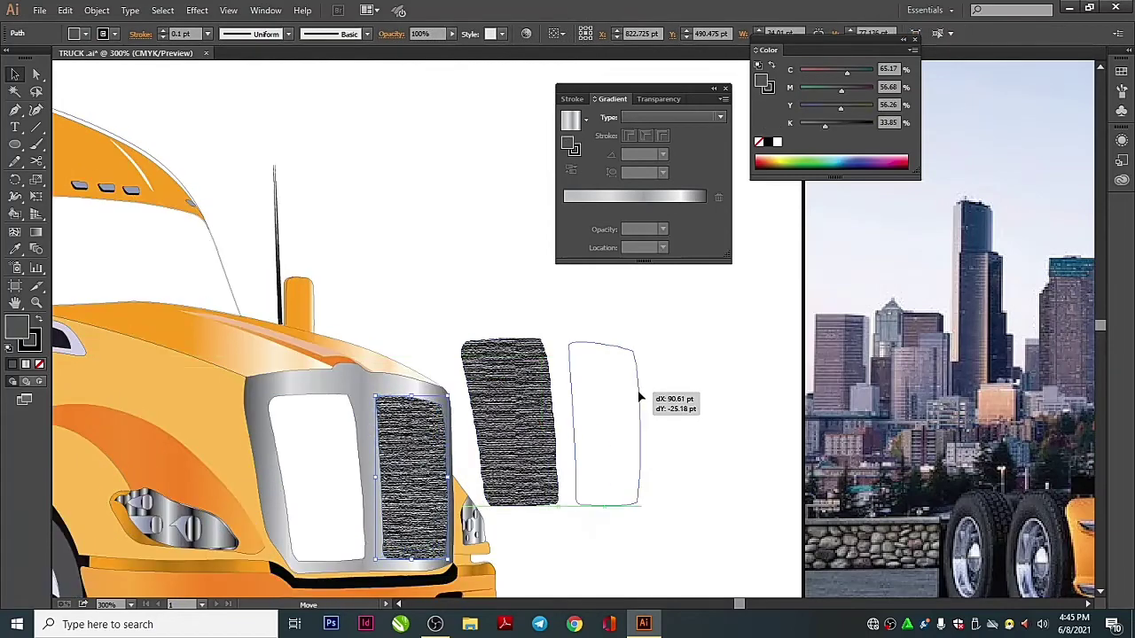
pyautogui.moveTo(637, 398); pyautogui.dragTo(637, 397)
pyautogui.click(653, 508)
pyautogui.moveTo(653, 508); pyautogui.dragTo(532, 372)
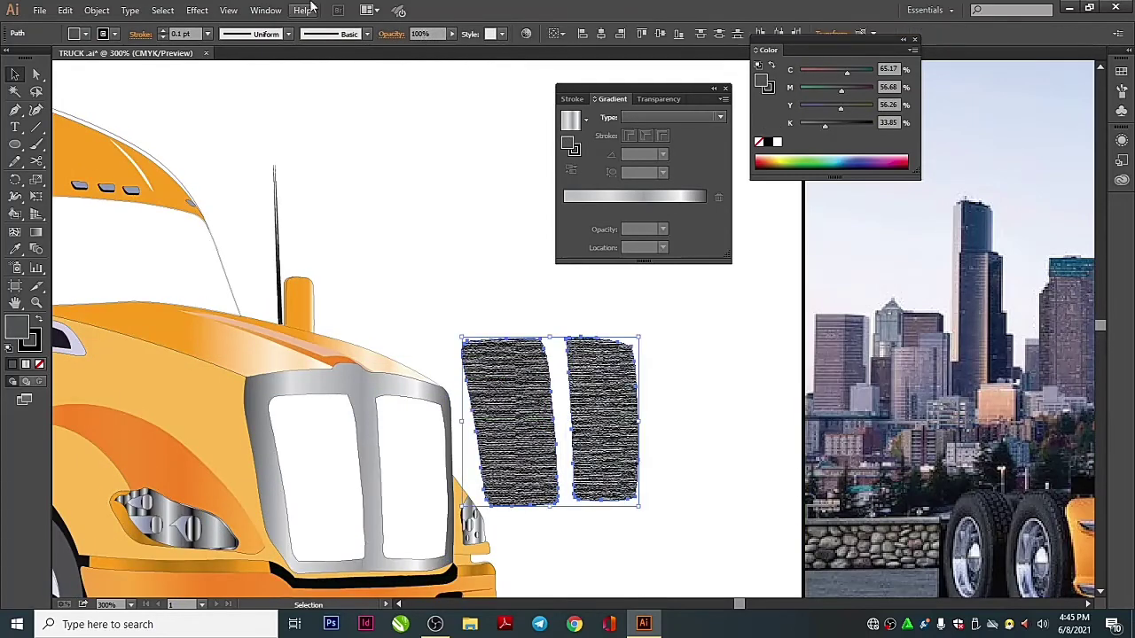
# Reapply Texturizer to both inserts with lower Relief and Scaling 132
pyautogui.click(196, 9)
pyautogui.click(409, 393)
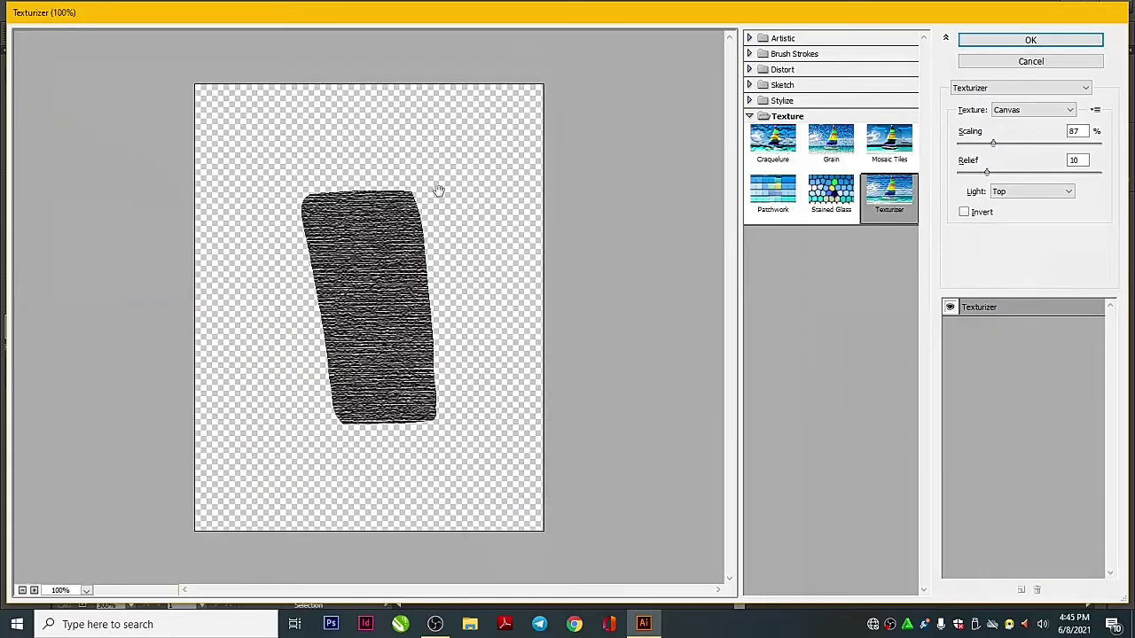
pyautogui.moveTo(990, 174); pyautogui.dragTo(958, 176)
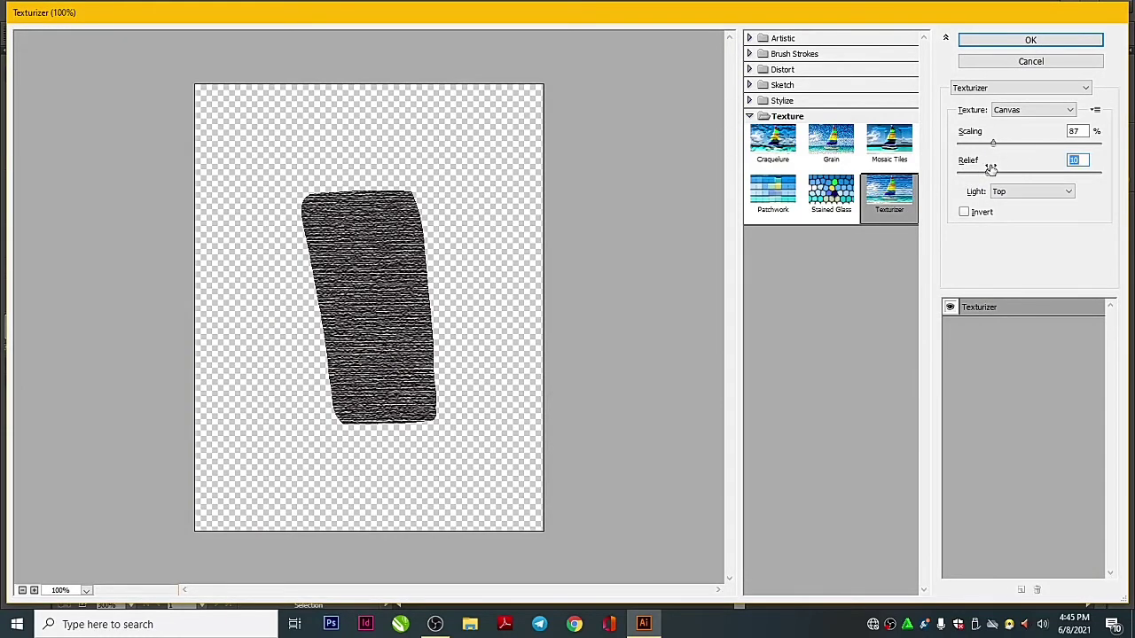
pyautogui.moveTo(992, 142)
pyautogui.mouseDown()
pyautogui.moveTo(1034, 143)
pyautogui.moveTo(982, 143)
pyautogui.mouseUp()
pyautogui.click(1030, 43)
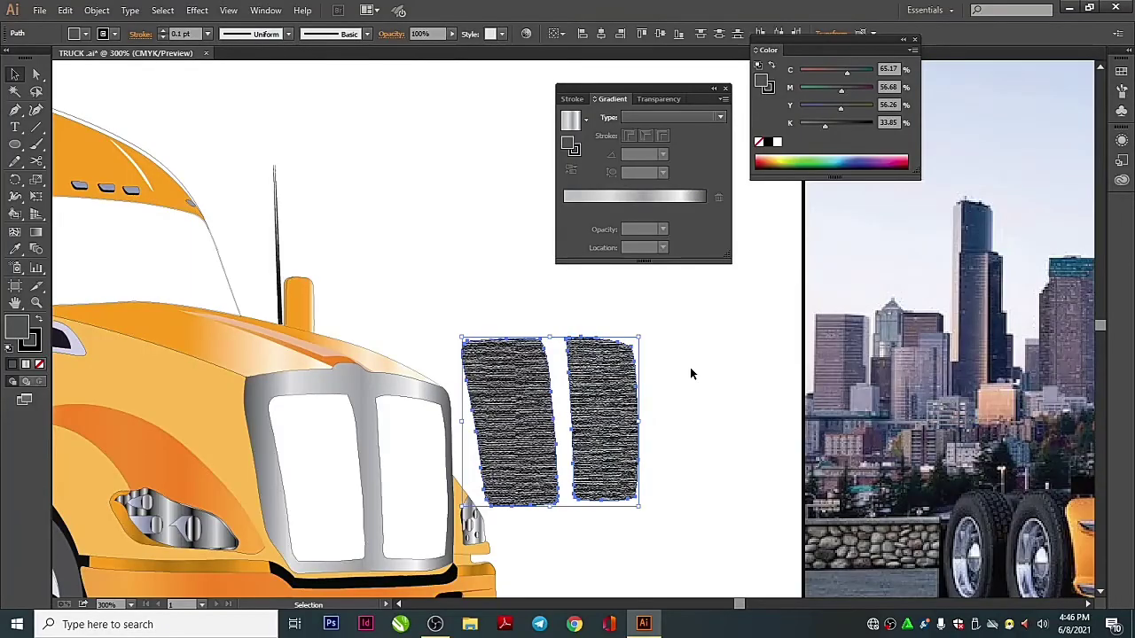
# Move the textured inserts back inside the grille frame
pyautogui.moveTo(570, 465); pyautogui.dragTo(409, 514)
pyautogui.hotkey('ctrl', 'z')
pyautogui.moveTo(582, 457)
pyautogui.mouseDown()
pyautogui.moveTo(431, 499)
pyautogui.moveTo(411, 488)
pyautogui.moveTo(409, 502)
pyautogui.moveTo(336, 504)
pyautogui.mouseUp()
pyautogui.doubleClick(486, 440)
pyautogui.doubleClick(614, 439)
pyautogui.hotkey('ctrl', '-')
pyautogui.moveTo(535, 306)
pyautogui.mouseDown()
pyautogui.moveTo(87, 306)
pyautogui.moveTo(614, 380)
pyautogui.mouseUp()
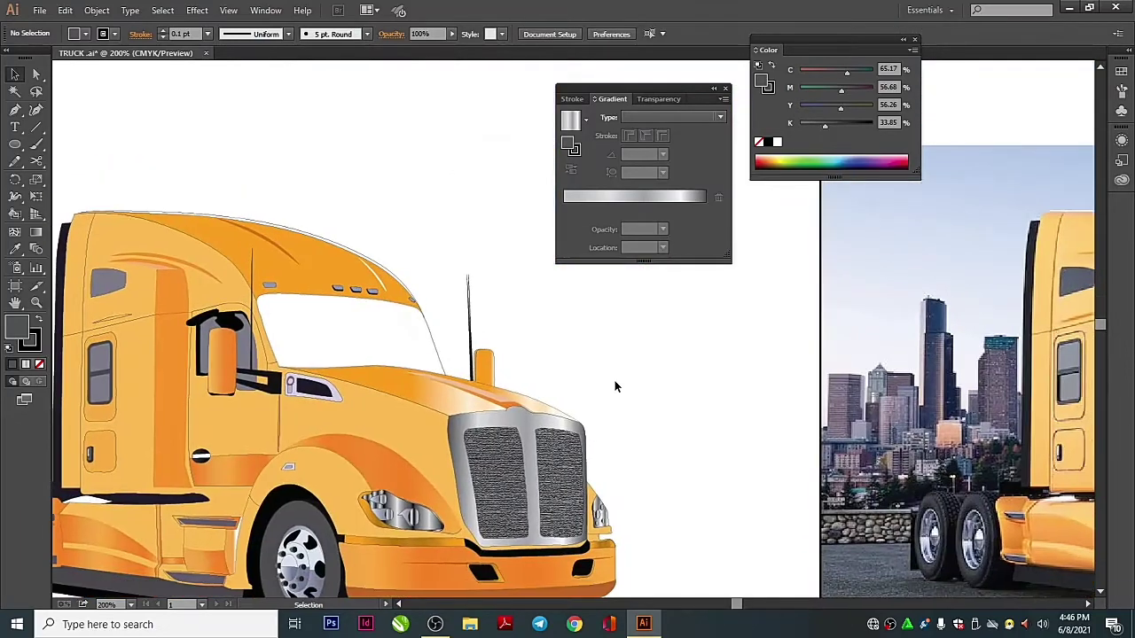
# Fill the windshield shape with a metallic gradient swatch angled at 150°
pyautogui.hotkey('ctrl', '-')
pyautogui.scroll(-3, 620, 443)
pyautogui.click(599, 530)
pyautogui.click(585, 119)
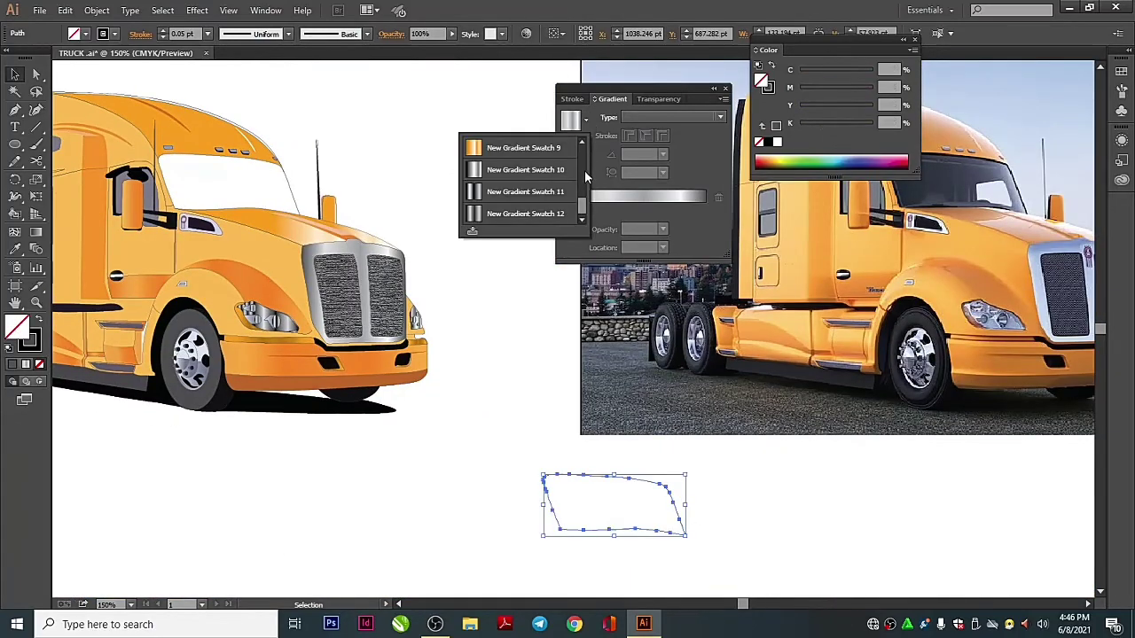
pyautogui.click(564, 213)
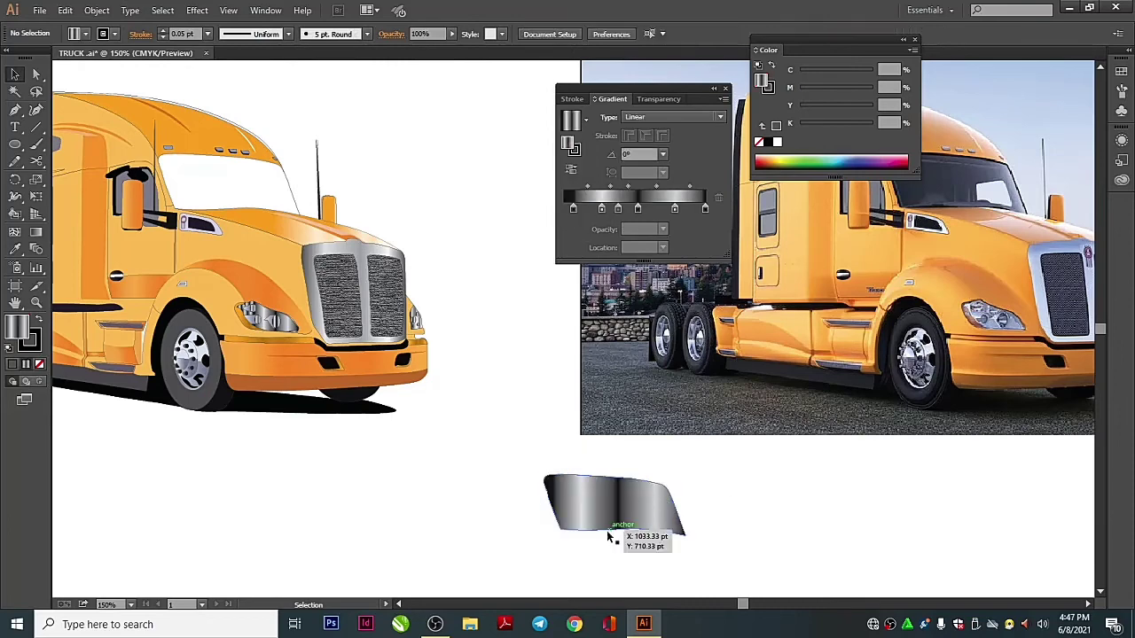
pyautogui.click(638, 154)
pyautogui.write('150')
pyautogui.press('Return')
# Place the gradient shape on the truck's windshield and close the Gradient and Color panels
pyautogui.moveTo(602, 500); pyautogui.dragTo(278, 208)
pyautogui.click(392, 189)
pyautogui.hotkey('ctrl', '-')
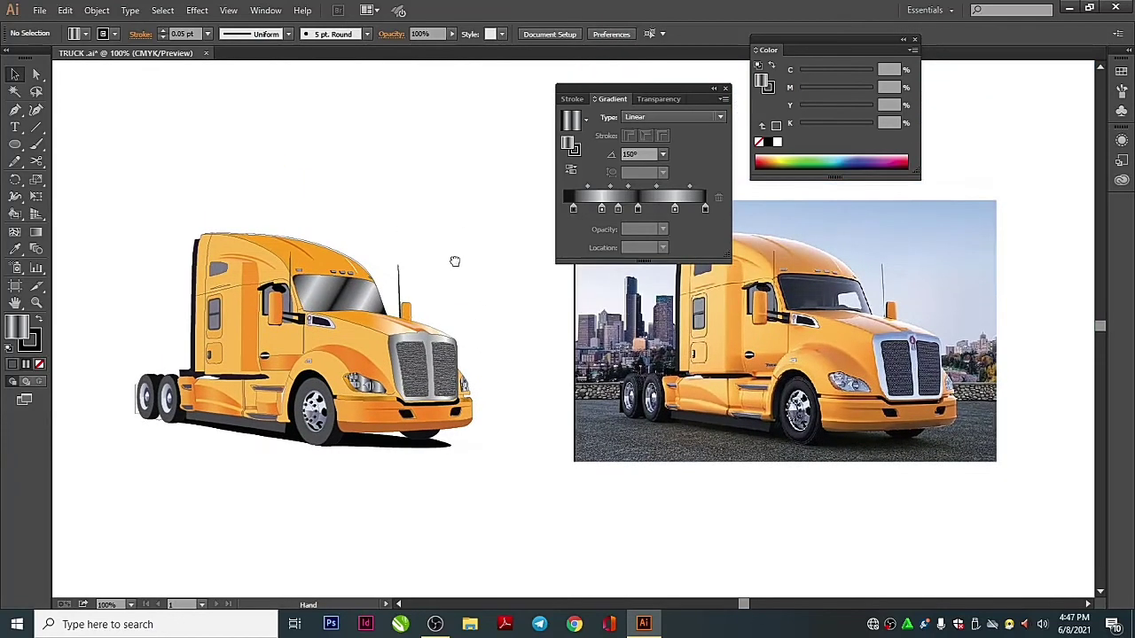
pyautogui.click(725, 88)
pyautogui.click(913, 39)
pyautogui.hotkey('ctrl', '-')
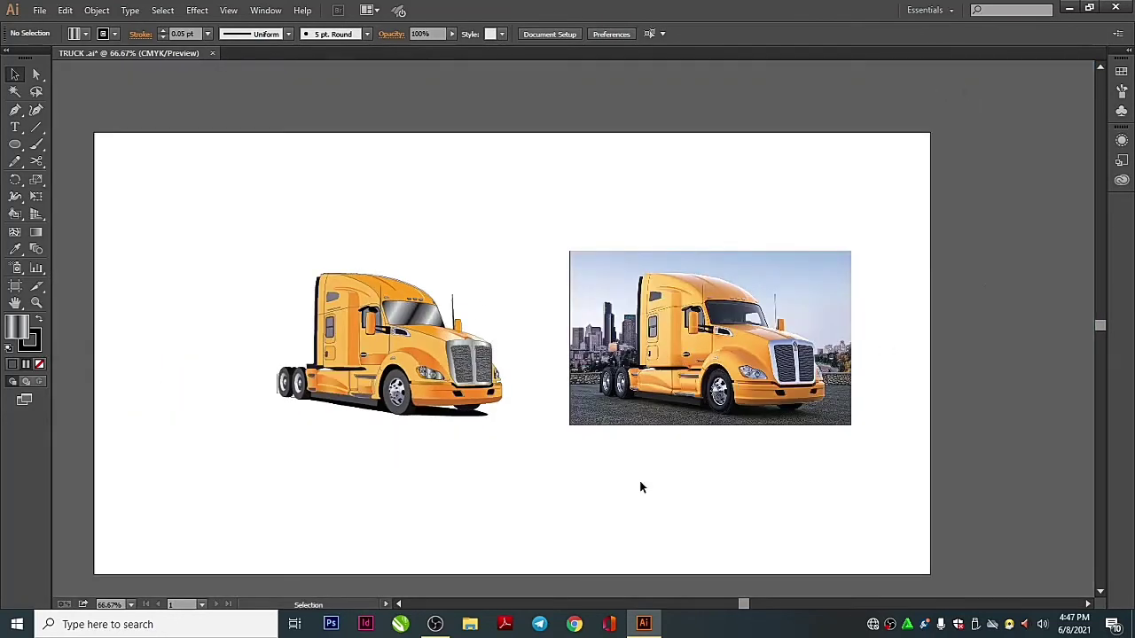
pyautogui.scroll(2, 621, 458)
# Delete the reference photo
pyautogui.click(844, 390)
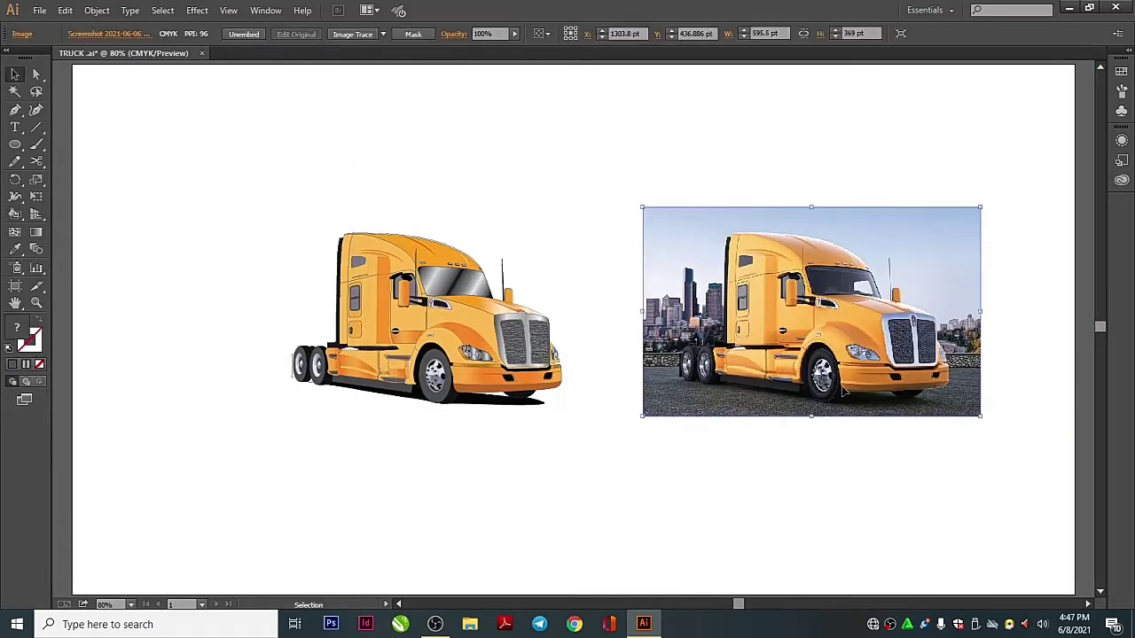
pyautogui.click(1037, 435)
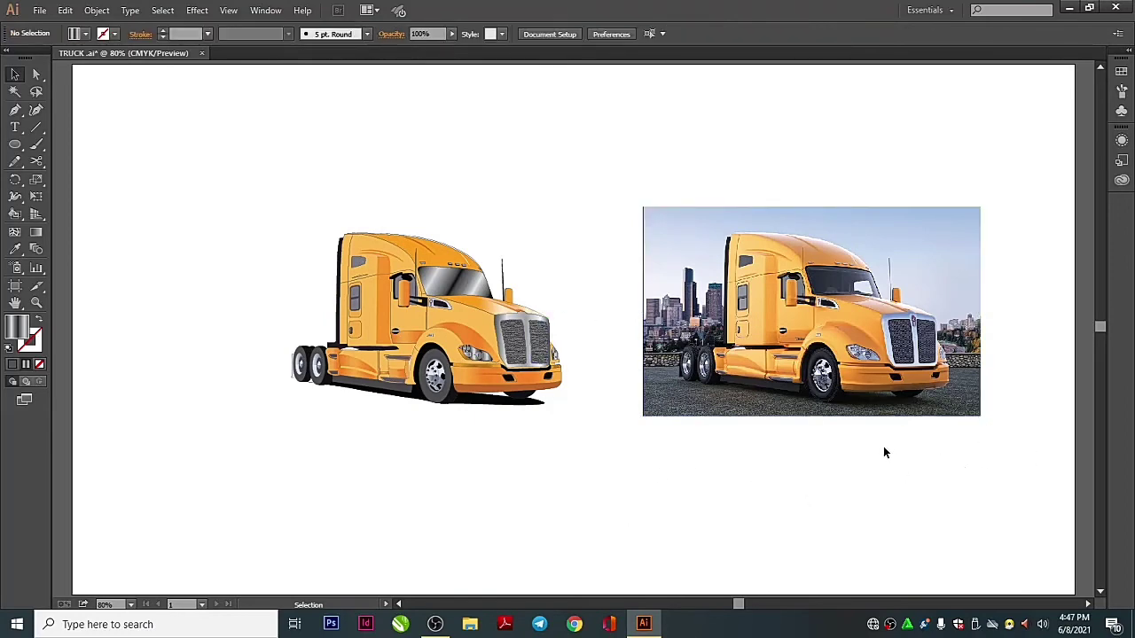
pyautogui.moveTo(697, 197); pyautogui.dragTo(694, 196)
pyautogui.press('Delete')
# Enlarge the vector truck and move it toward the left of the artboard
pyautogui.moveTo(570, 461); pyautogui.dragTo(457, 367)
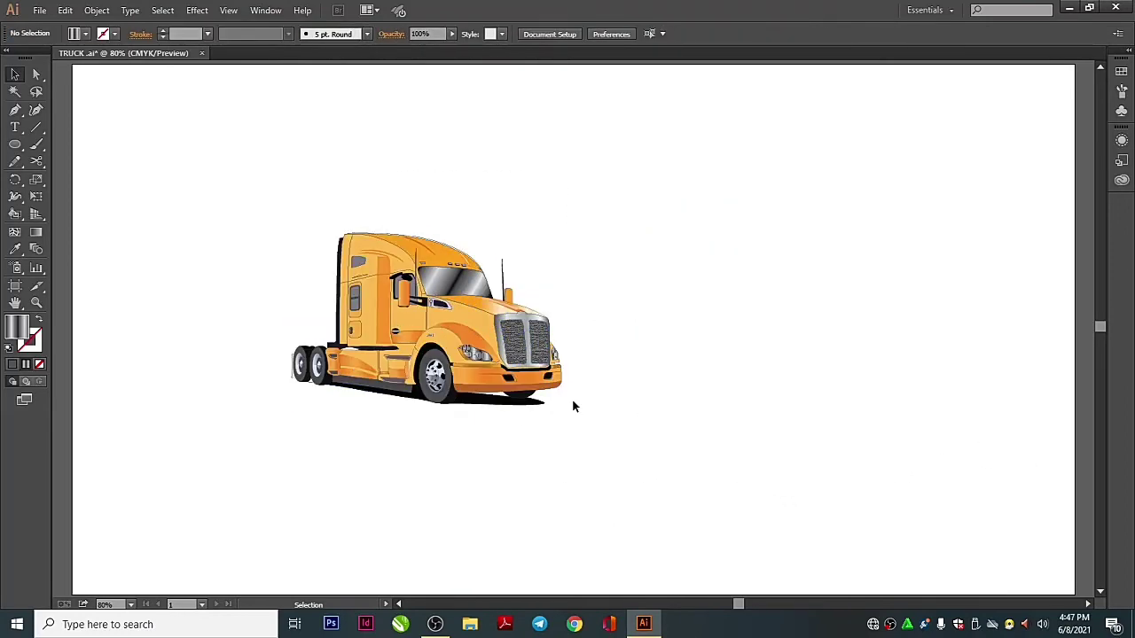
pyautogui.moveTo(563, 406); pyautogui.dragTo(602, 435)
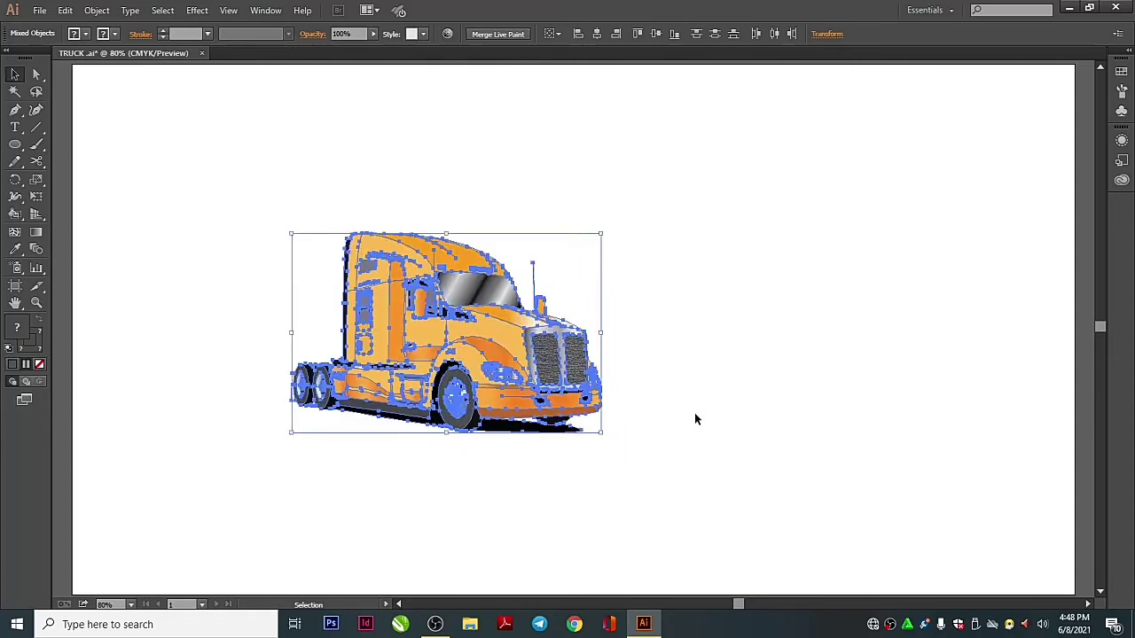
pyautogui.click(694, 412)
pyautogui.moveTo(523, 365); pyautogui.dragTo(396, 356)
pyautogui.hotkey('ctrl', 'z')
pyautogui.moveTo(836, 496); pyautogui.dragTo(233, 251)
pyautogui.hotkey('ctrl', 'shift', 'z')
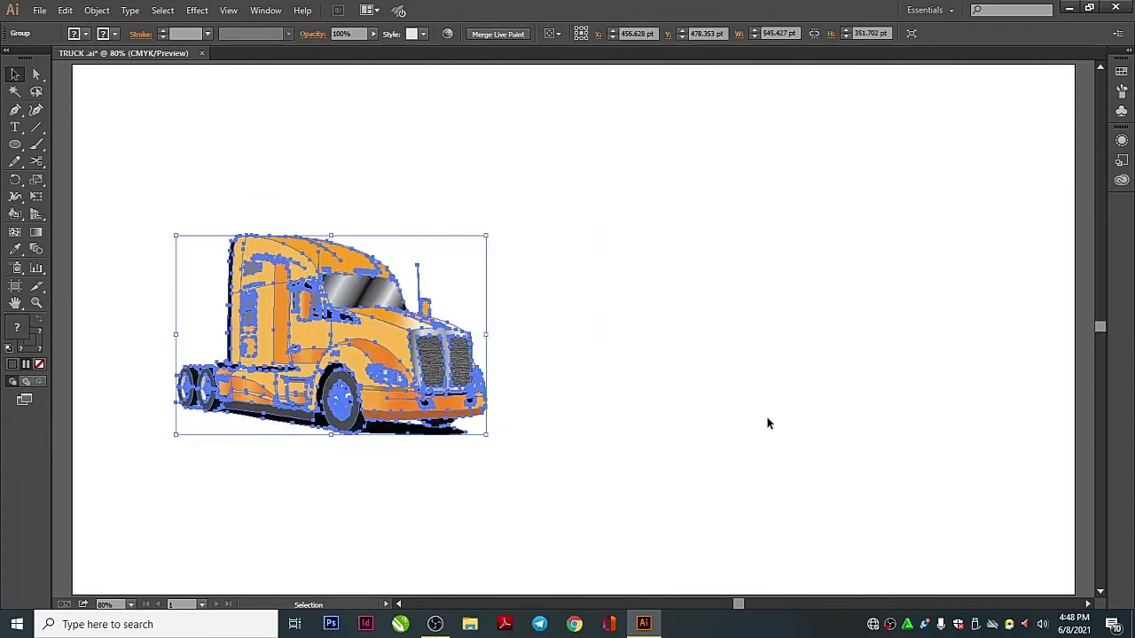
pyautogui.click(768, 422)
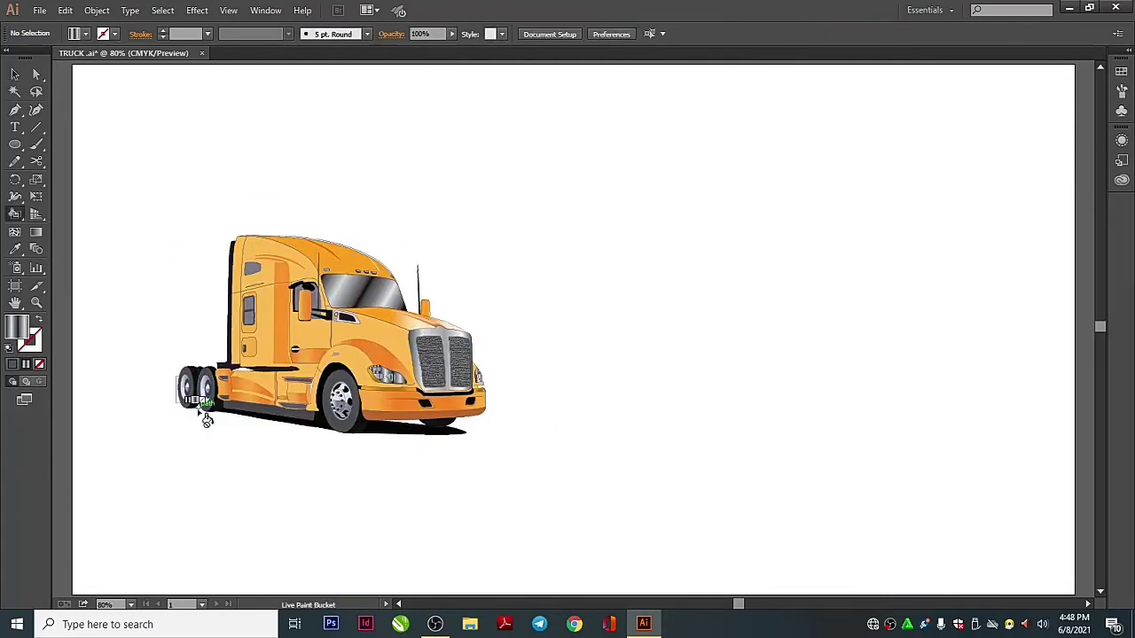
# Set the fill colour to black and nudge the truck slightly right
pyautogui.doubleClick(16, 326)
pyautogui.click(716, 220)
pyautogui.press('F6')
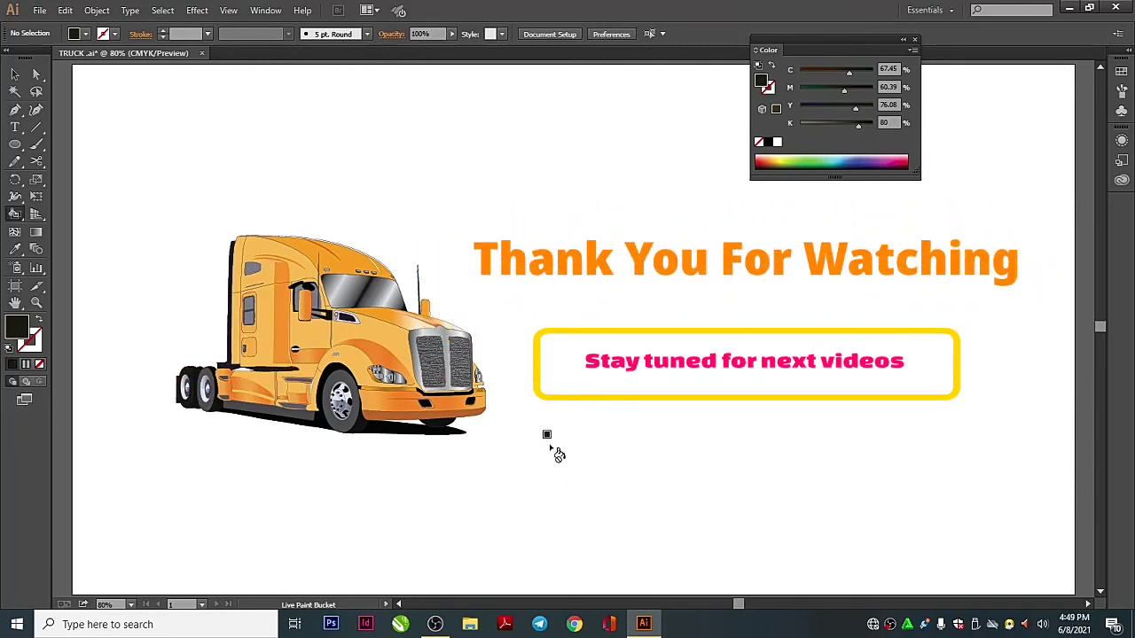
pyautogui.click(914, 39)
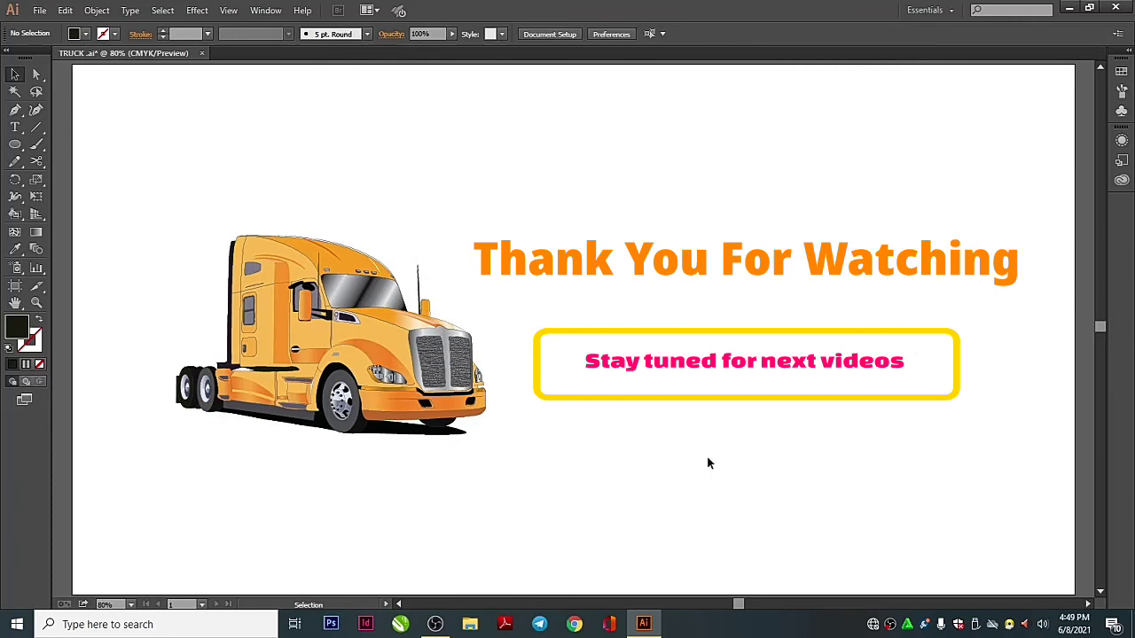
pyautogui.moveTo(336, 337); pyautogui.dragTo(355, 337)
pyautogui.click(801, 347)
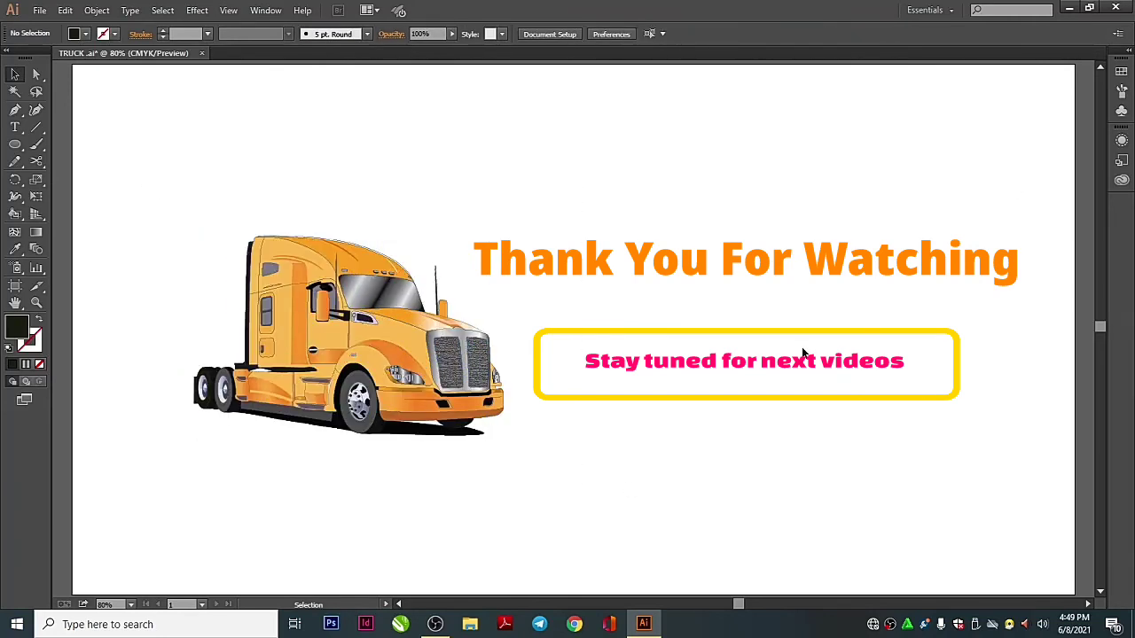